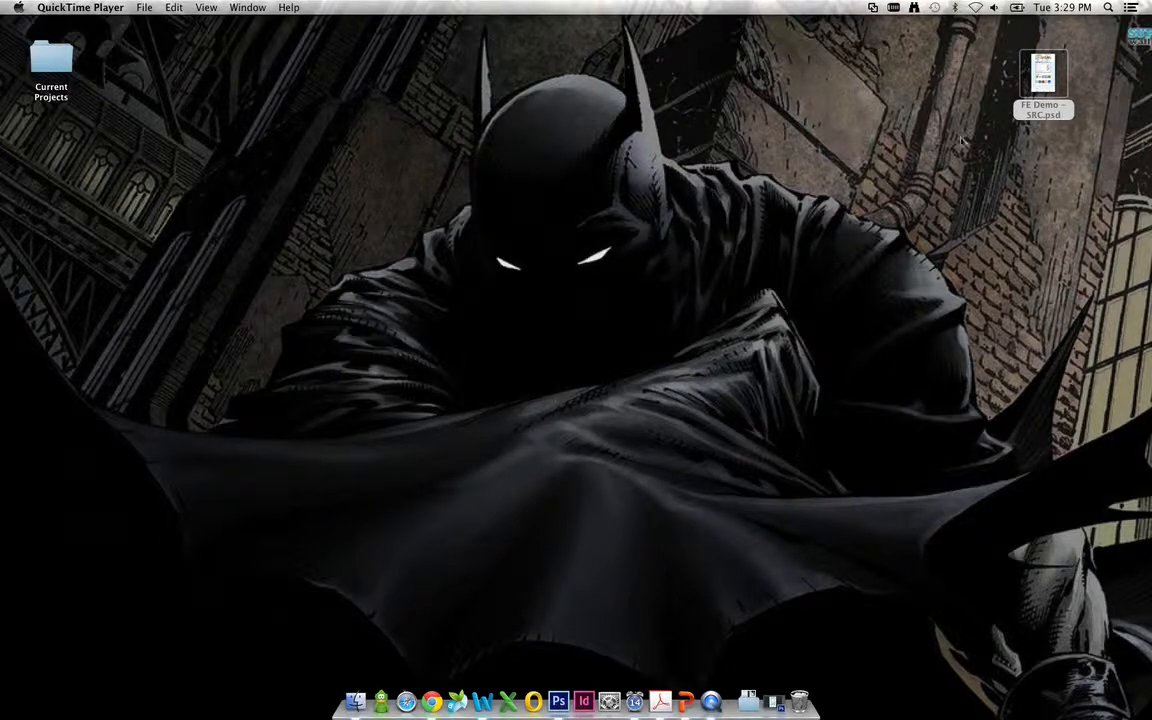
Switch to Photoshop with the FE Demo – SRC.psd page design and check that rulers are turned on
left_click(1042, 88)
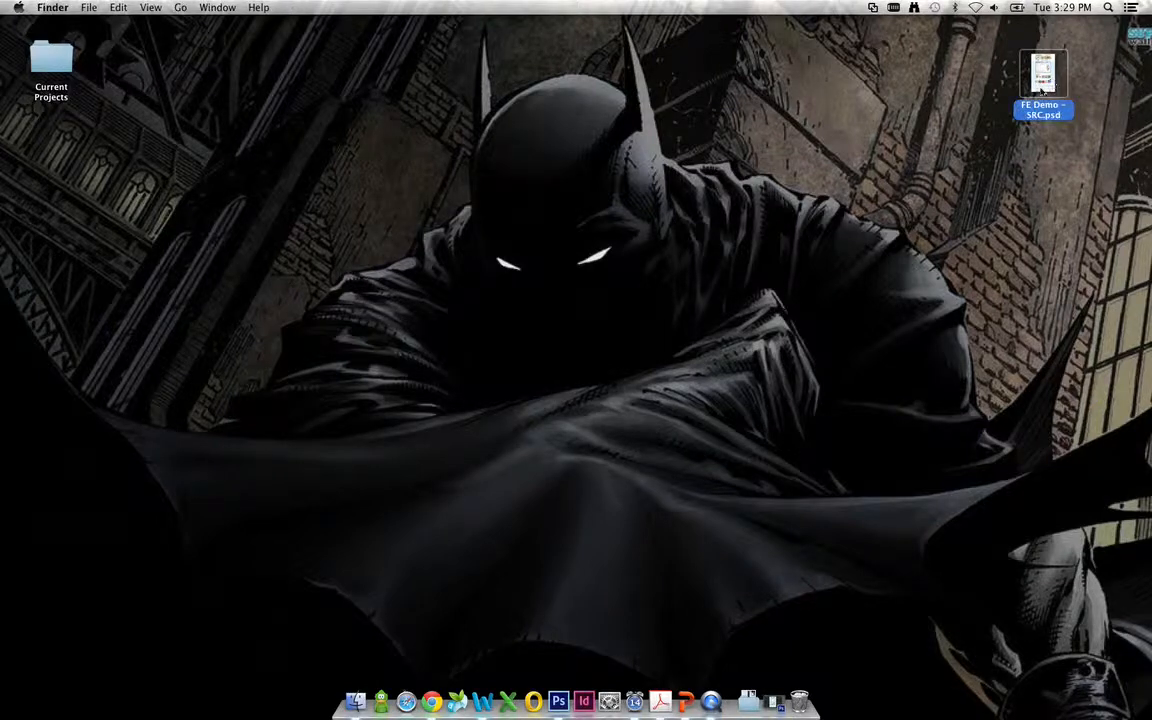
left_click(778, 705)
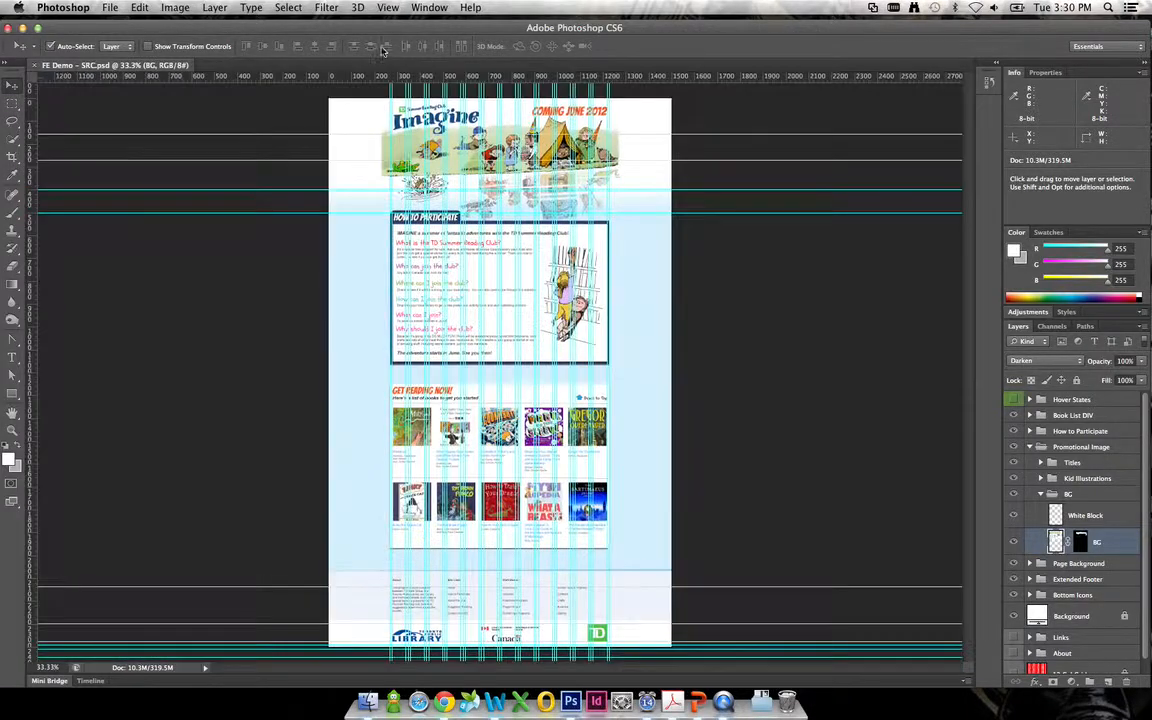
left_click(388, 8)
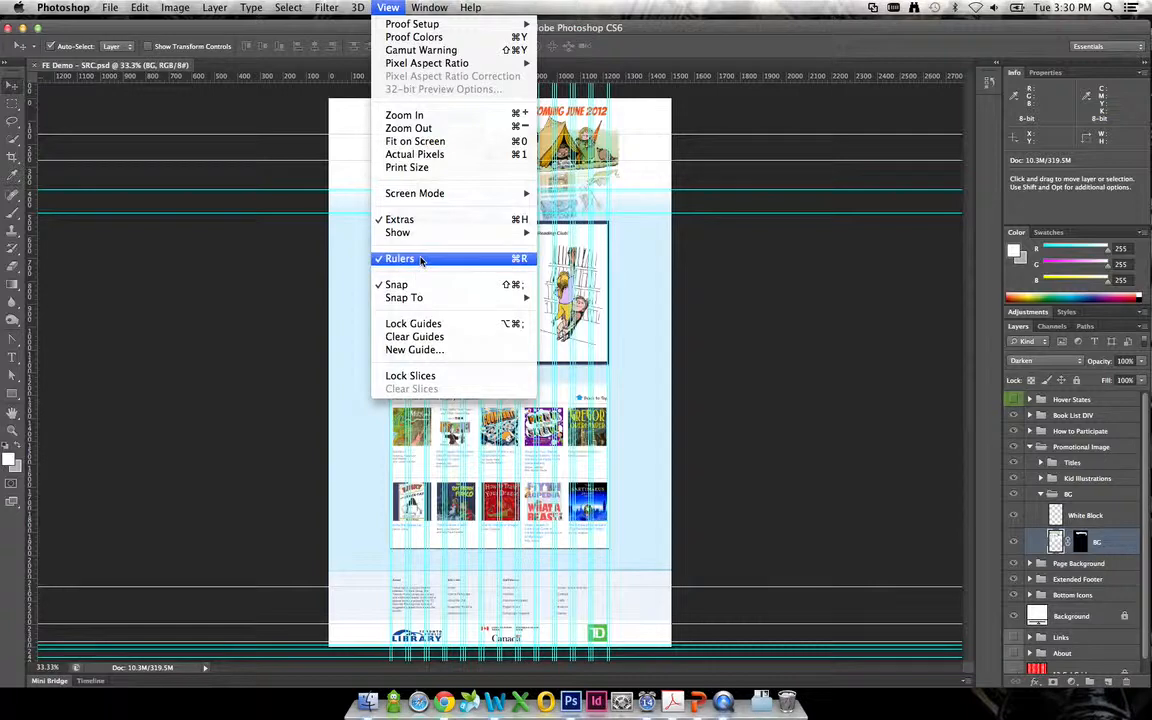
left_click(150, 367)
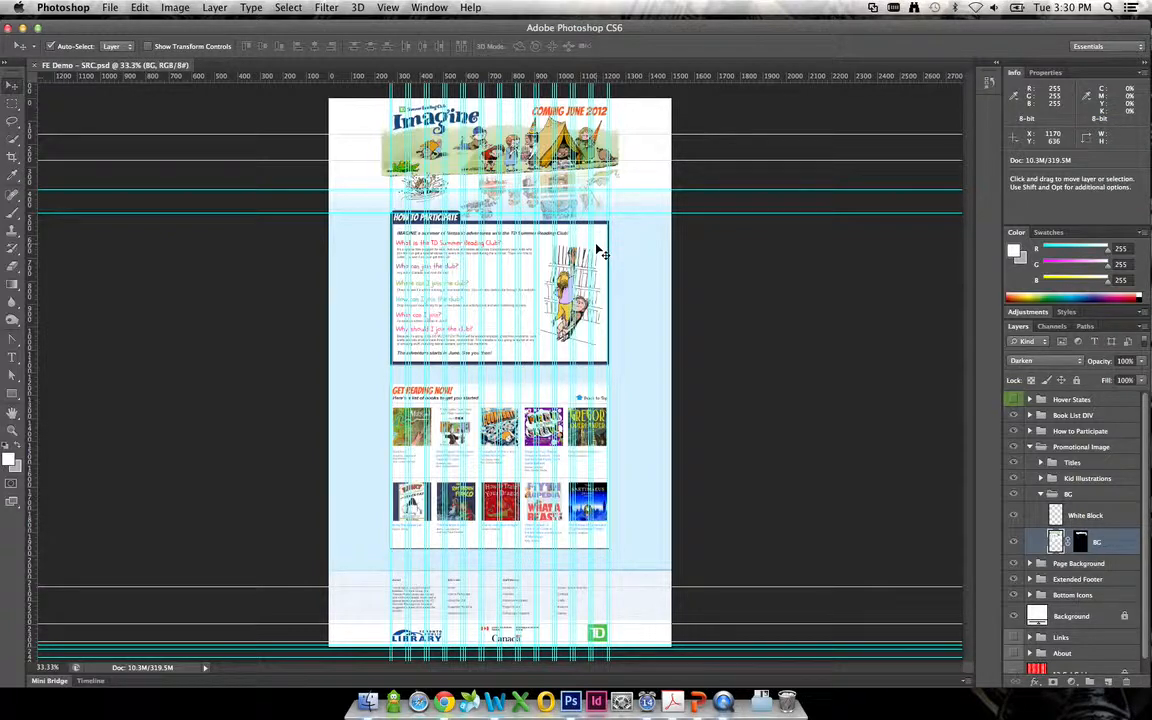
Toggle the visibility of the document's guides off and on
key("super+semicolon")
key("super+semicolon")
key("super+semicolon")
key("super+semicolon")
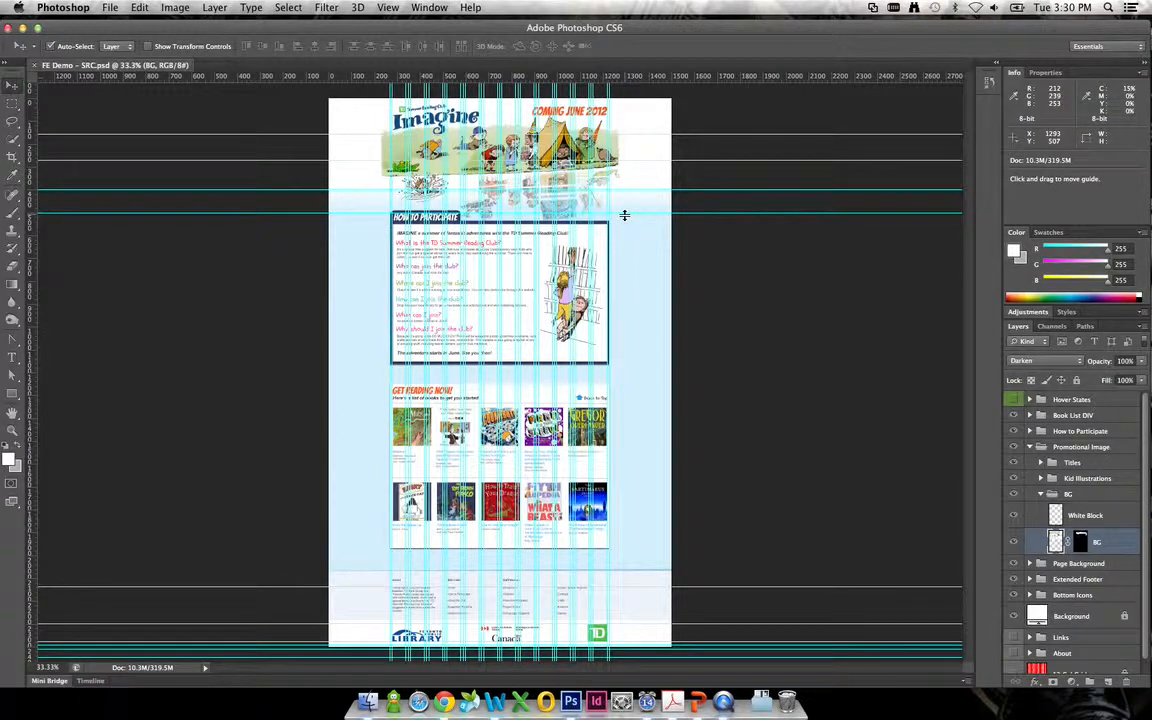
Remove the horizontal guides across the header, the How to Participate box and the upper footer by moving them off the canvas
mouse_move(628, 214)
left_mouse_down()
mouse_move(627, 314)
mouse_move(640, 224)
mouse_move(632, 261)
mouse_move(636, 238)
left_mouse_up()
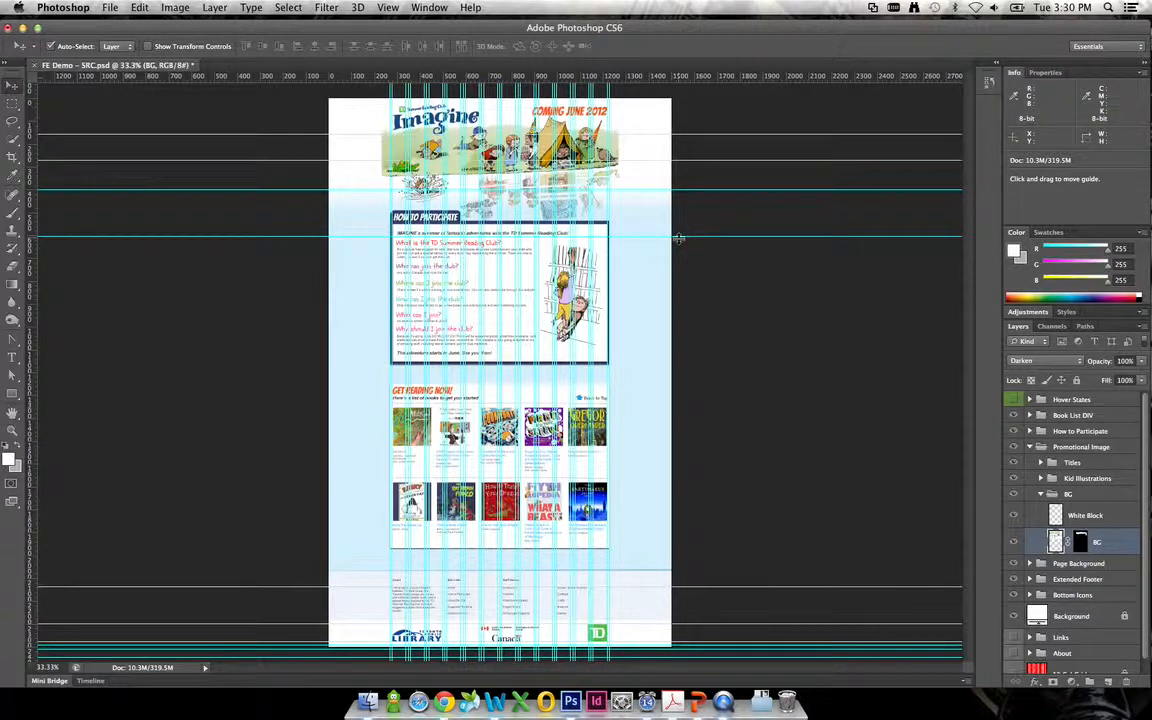
left_click_drag(679, 238, 751, 54)
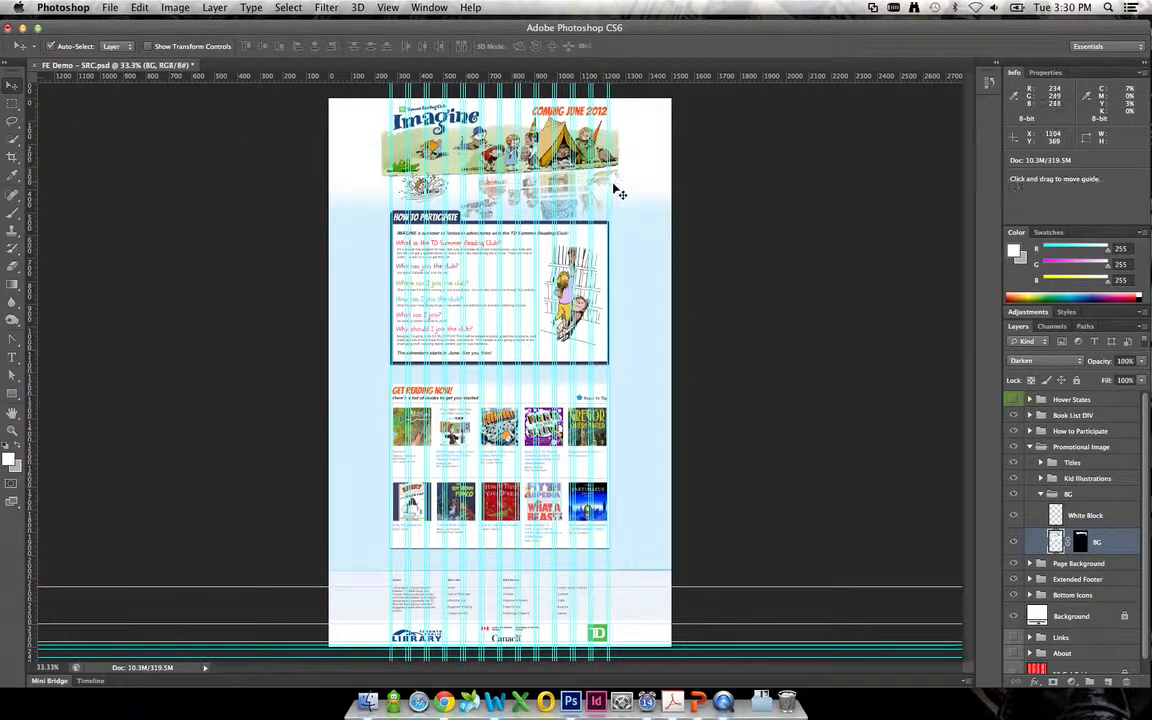
left_click_drag(716, 587, 705, 68)
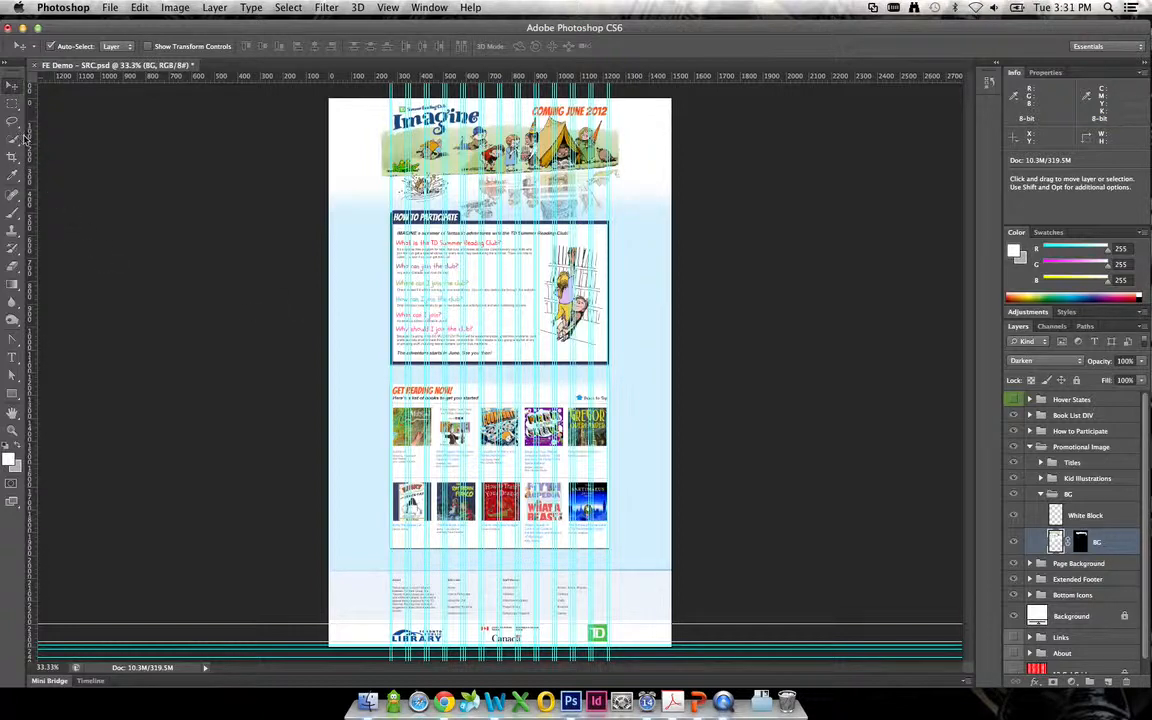
Zoom the page to 66.67% on the header artwork and select the Slice tool
key("super+Tab")
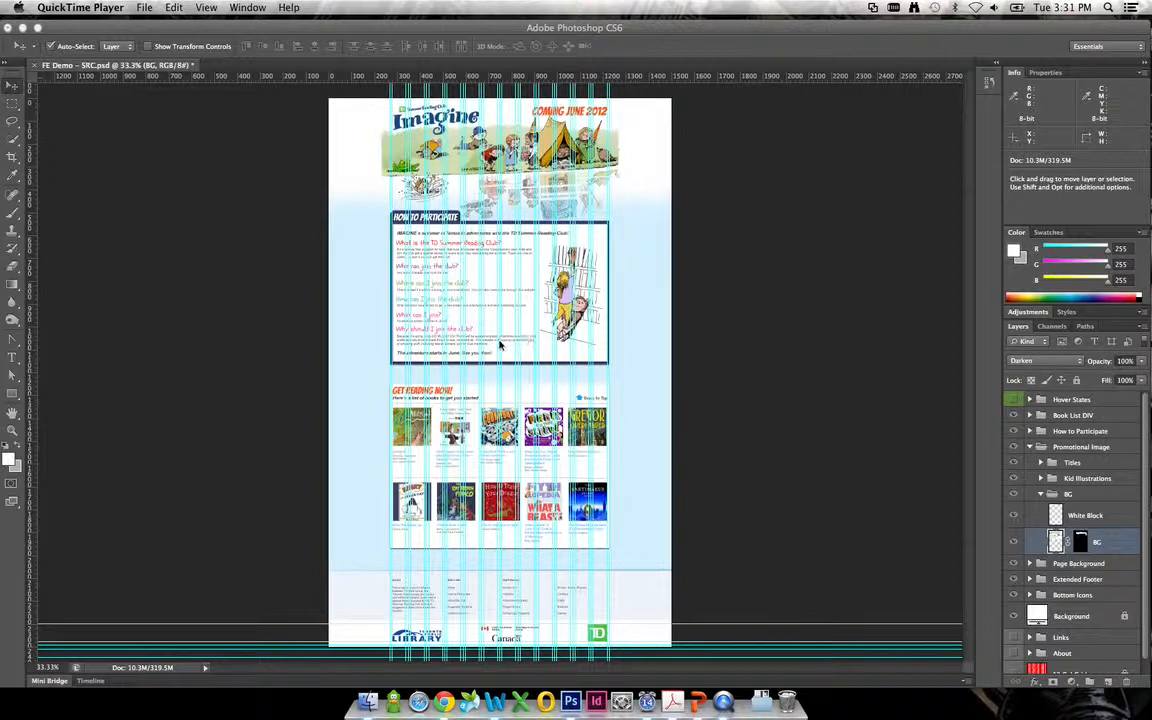
left_click(14, 433)
left_click(12, 430)
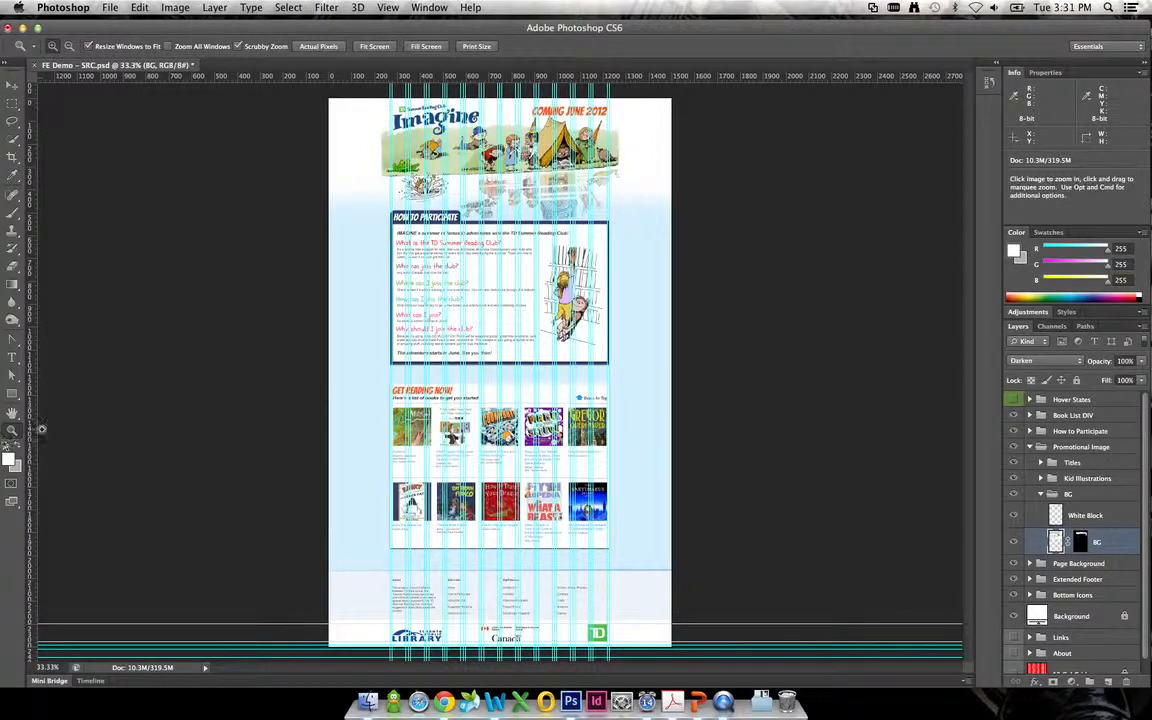
left_click(487, 189)
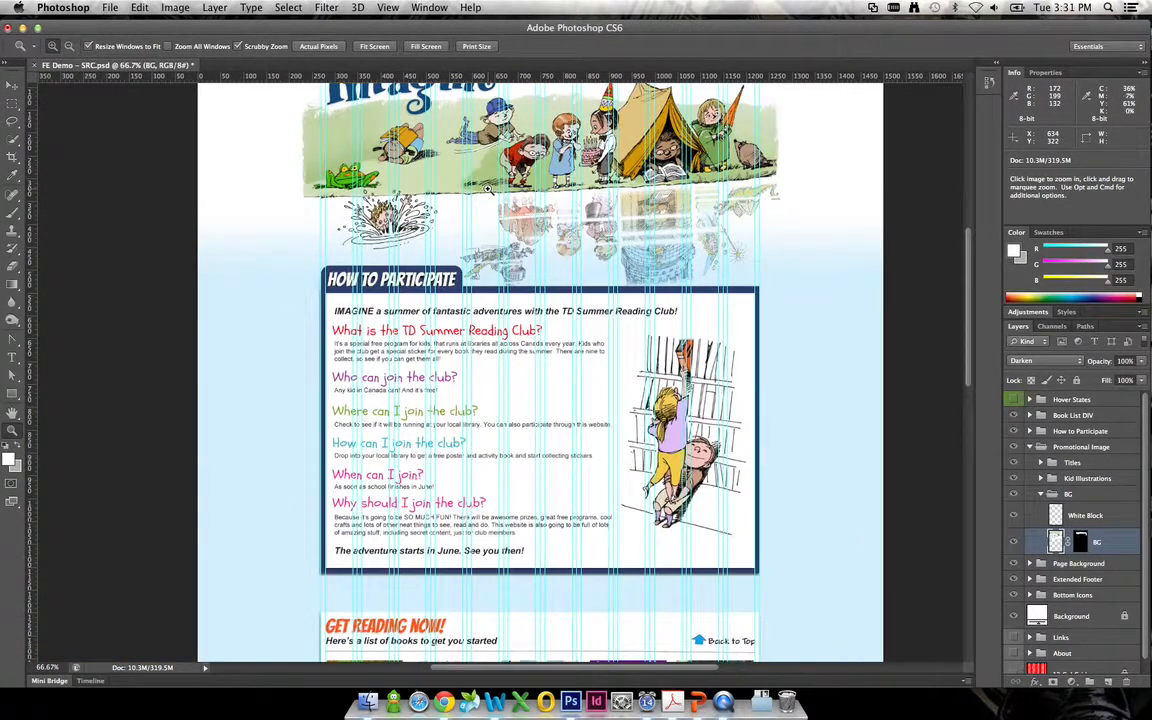
key("space")
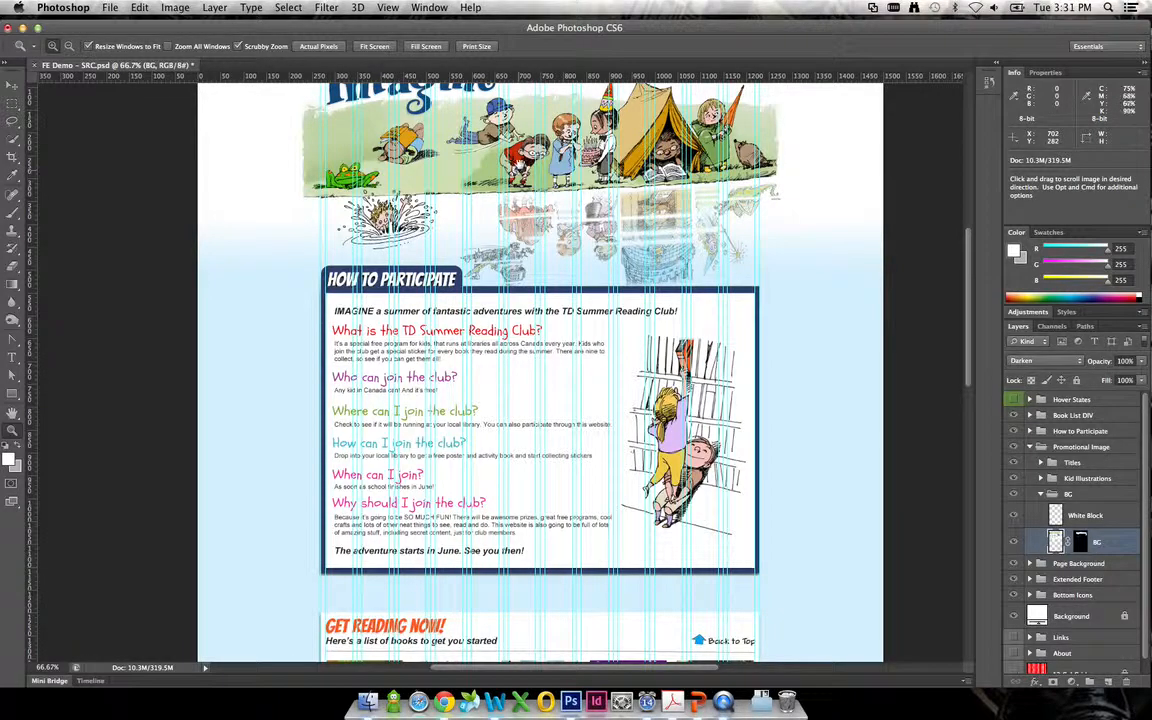
left_click_drag(466, 150, 479, 258)
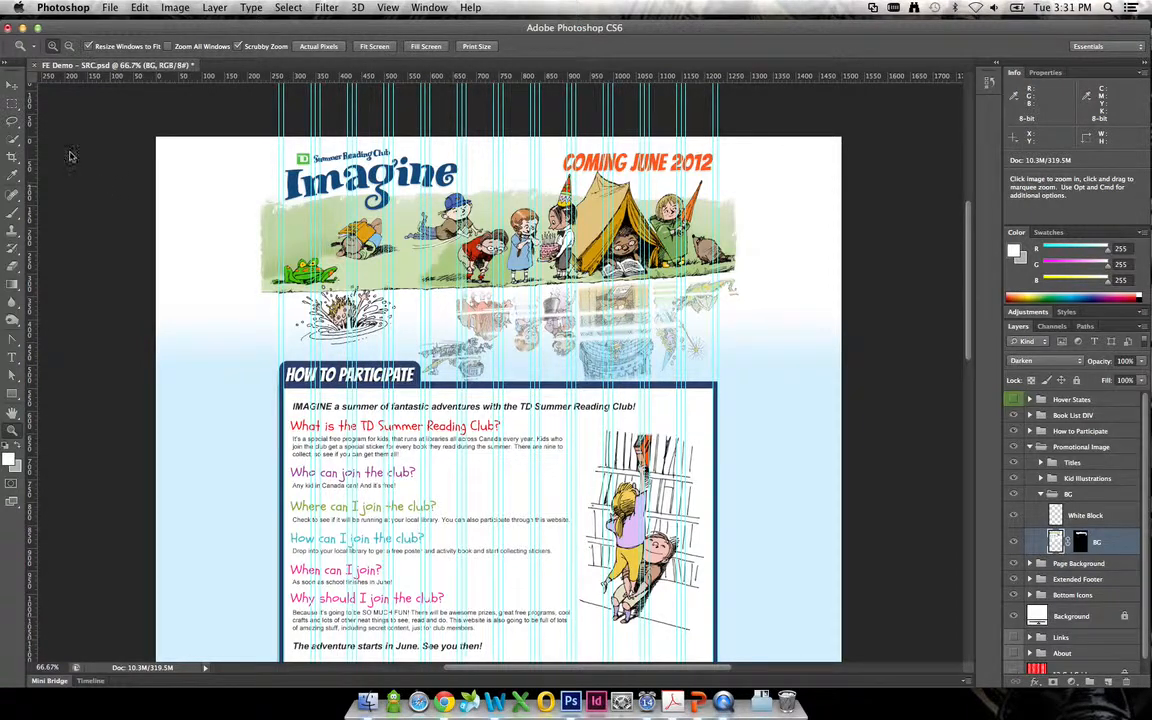
left_click(12, 84)
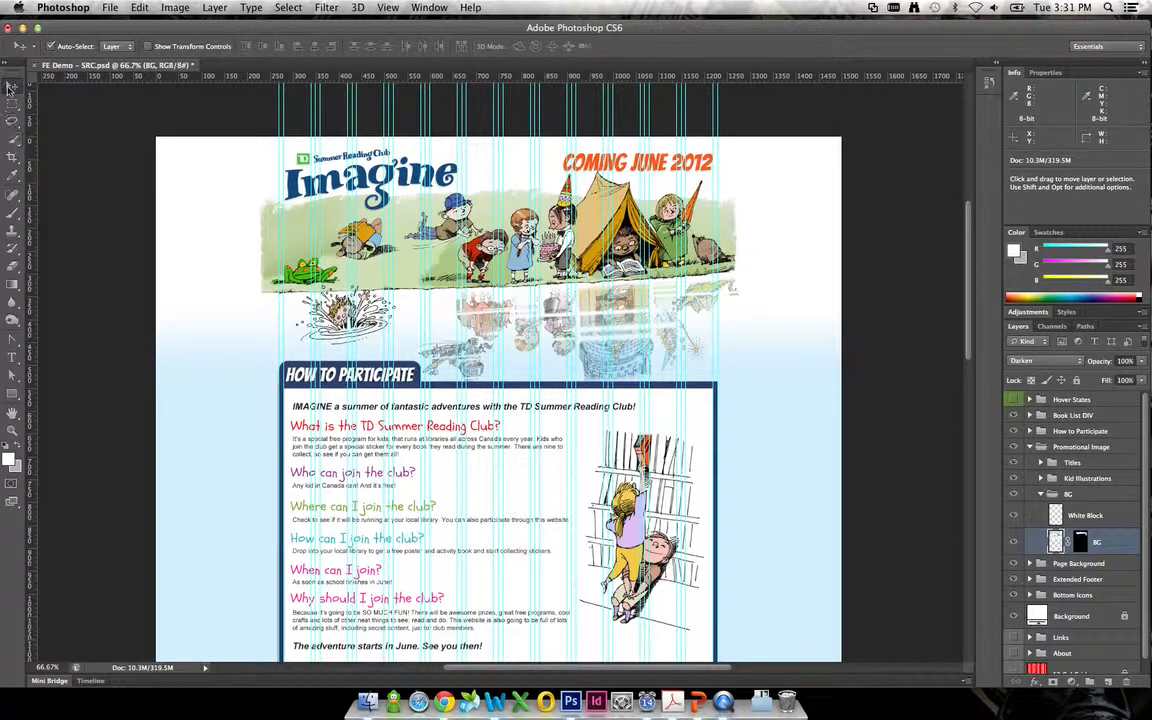
left_click(16, 160)
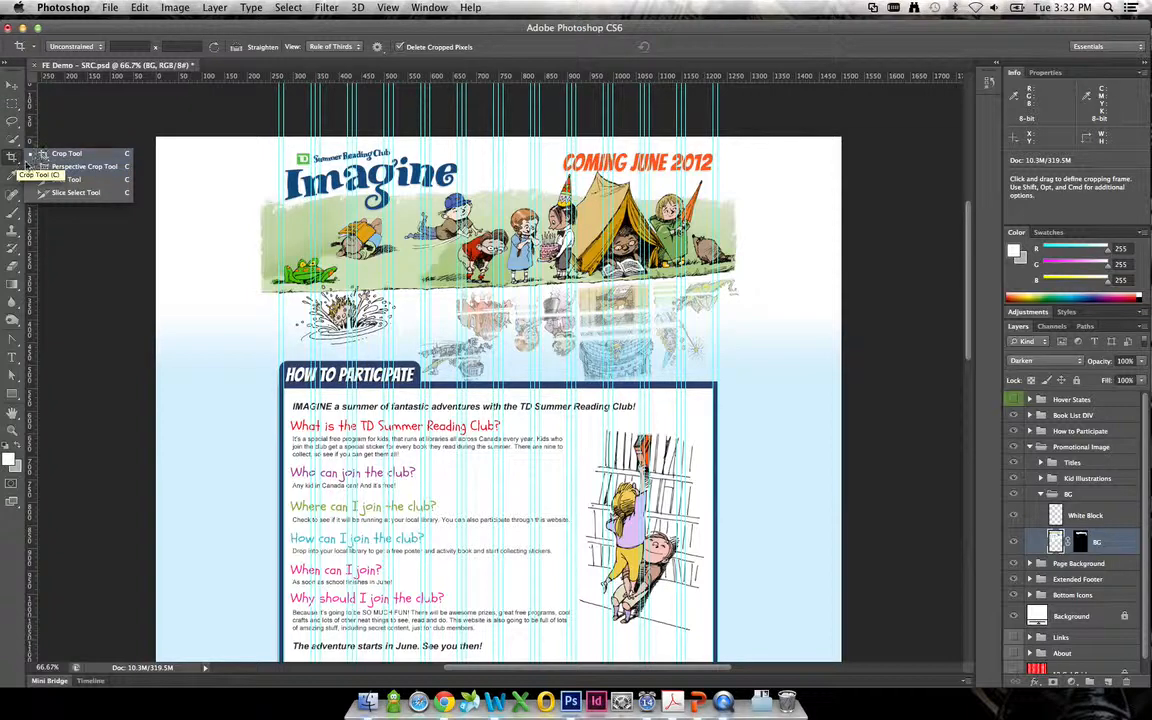
left_click(79, 182)
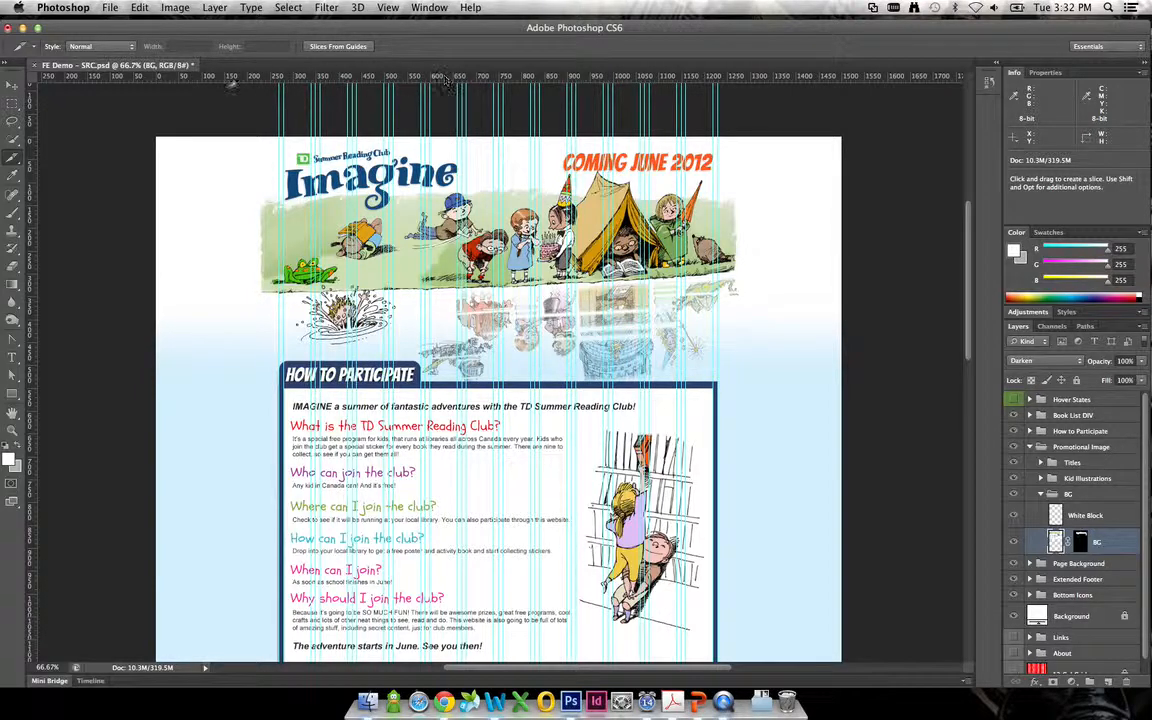
Outline the header artwork and the bookshelf illustration (about 285 × 490 px) with rectangular marquees, clearing the selection at the end
left_click(12, 103)
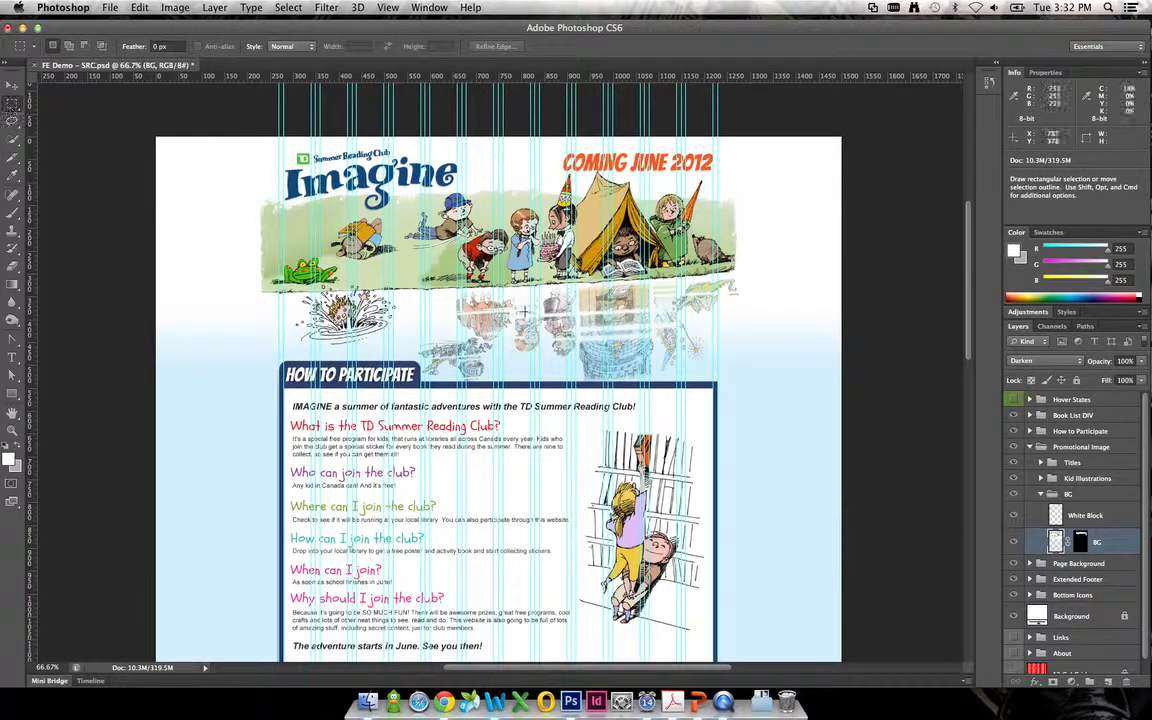
left_click_drag(254, 174, 744, 405)
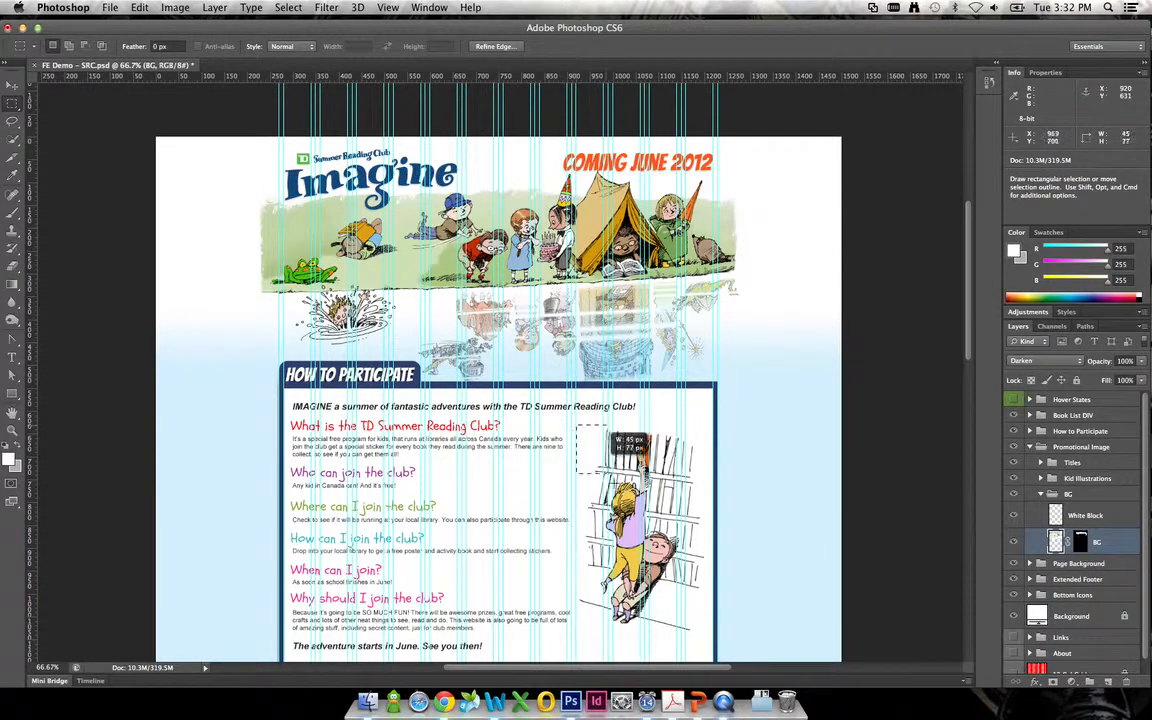
left_click_drag(576, 424, 706, 649)
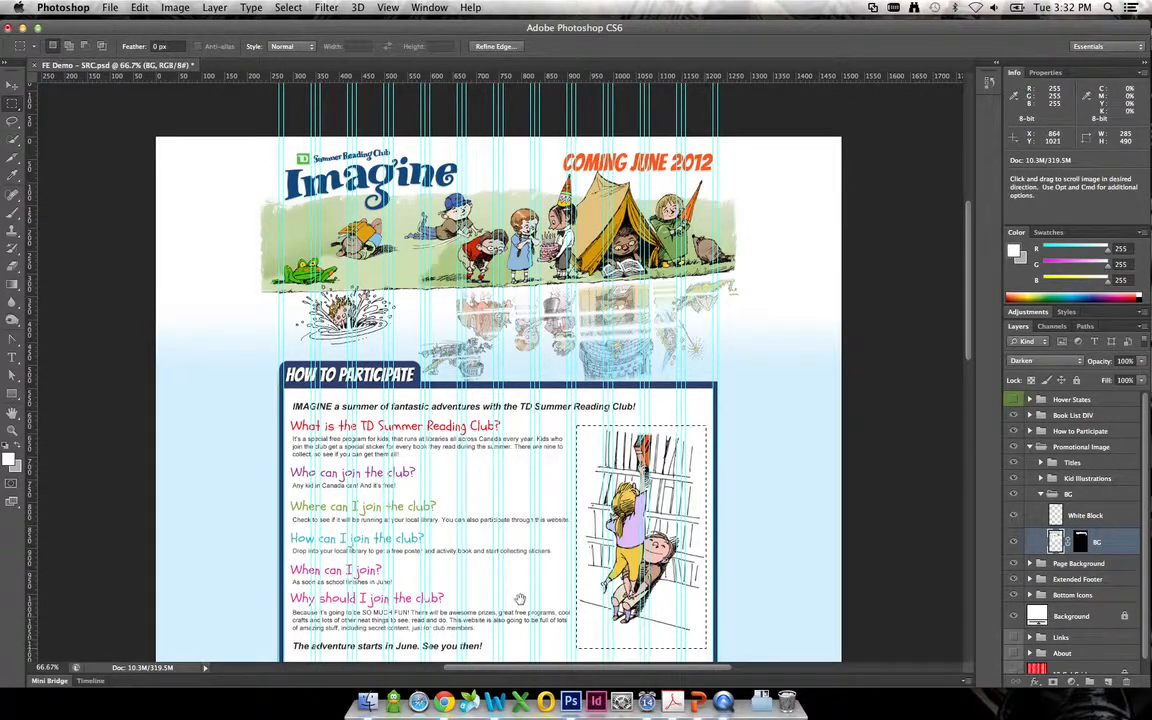
left_click_drag(600, 612, 506, 185)
left_click_drag(500, 600, 518, 265)
key("super+d")
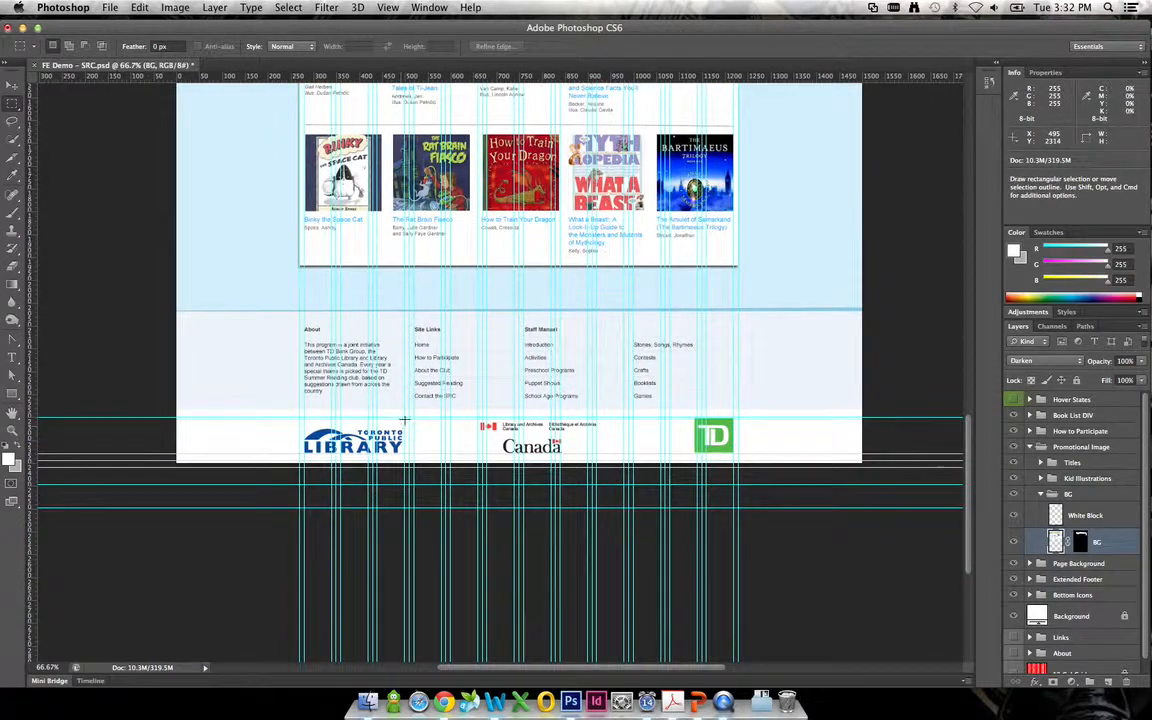
Outline the Toronto Public Library logo and the Canada logo in the footer with rectangular marquees, the Canada one about 260 × 79 px
left_click_drag(403, 417, 304, 455)
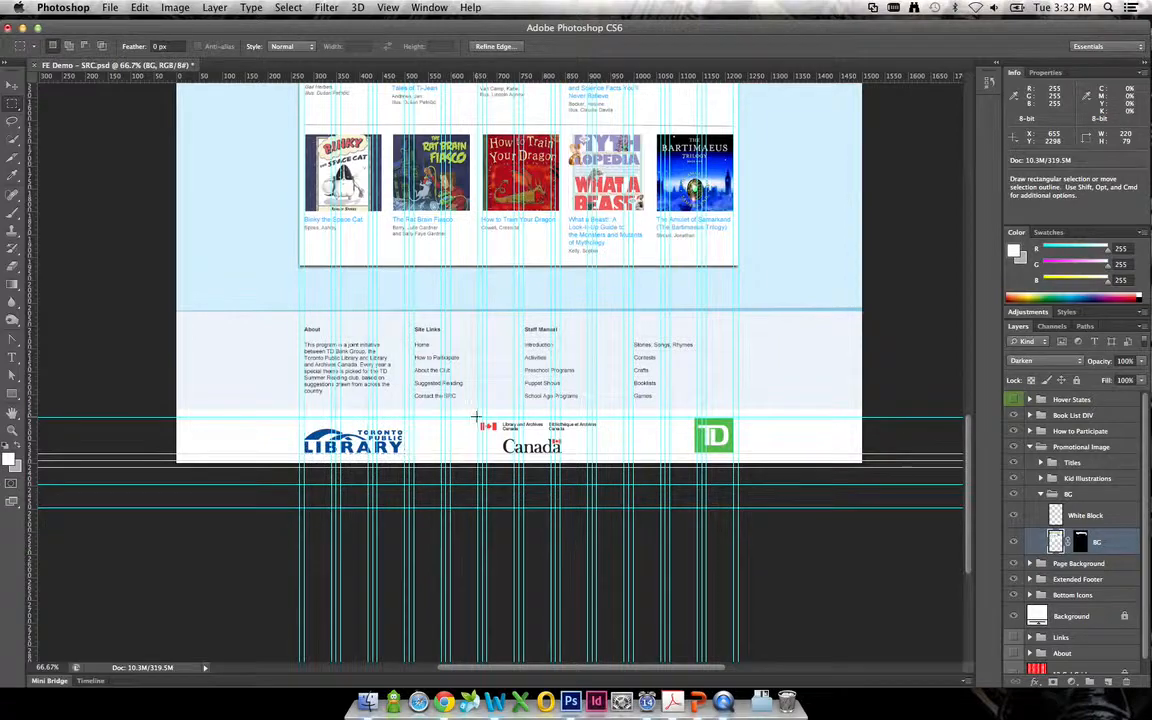
left_click_drag(478, 419, 600, 450)
key("space")
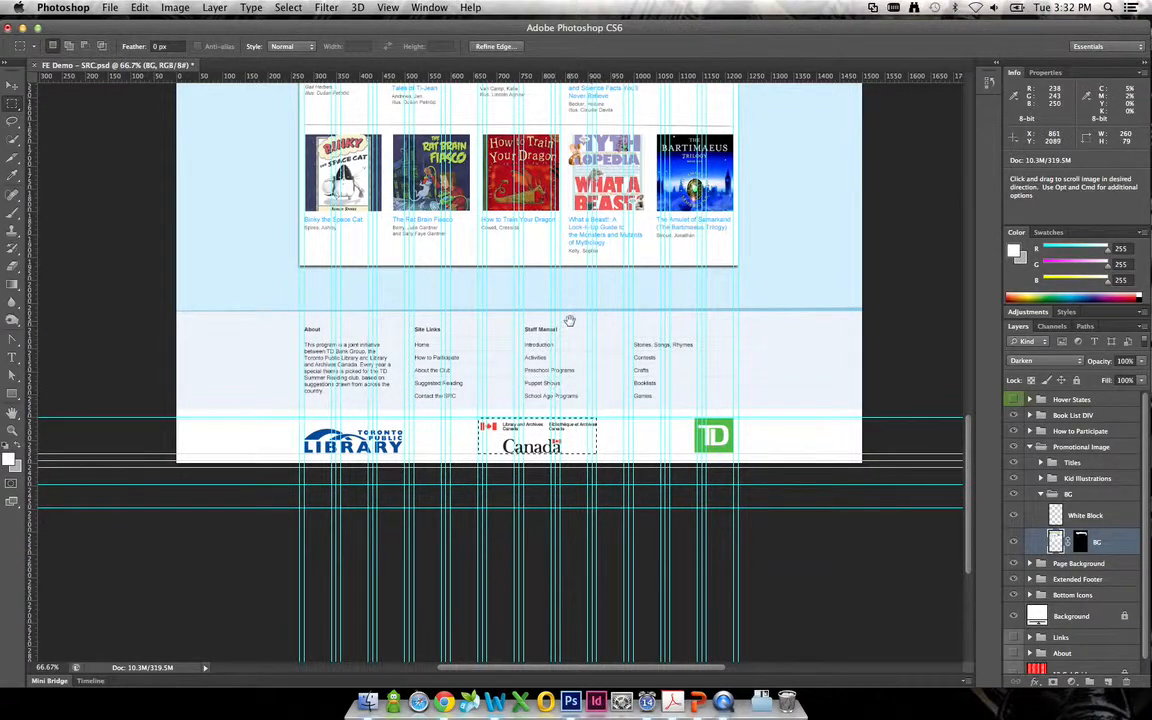
Place horizontal guides just below the How to Participate box's top border and at about 64.5 px near the top of the header
left_click_drag(568, 321, 560, 485)
mouse_move(565, 262)
left_mouse_down()
mouse_move(573, 505)
mouse_move(560, 442)
mouse_move(541, 512)
left_mouse_up()
left_click_drag(531, 411, 533, 480)
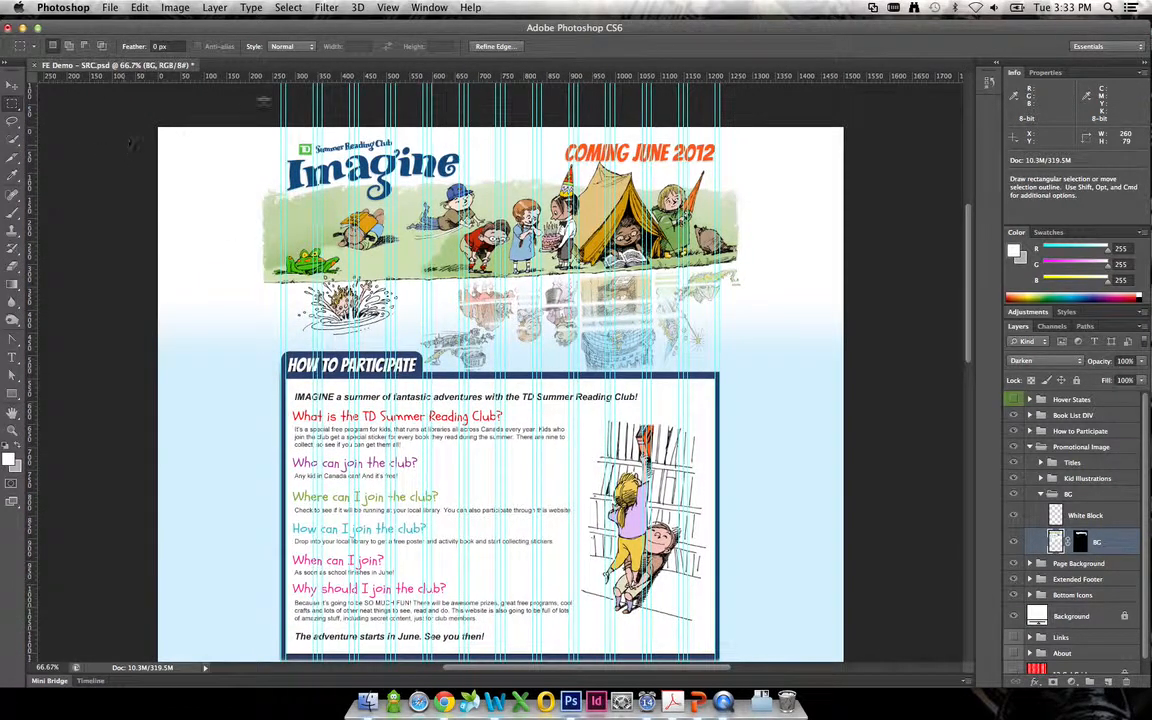
left_click(10, 85)
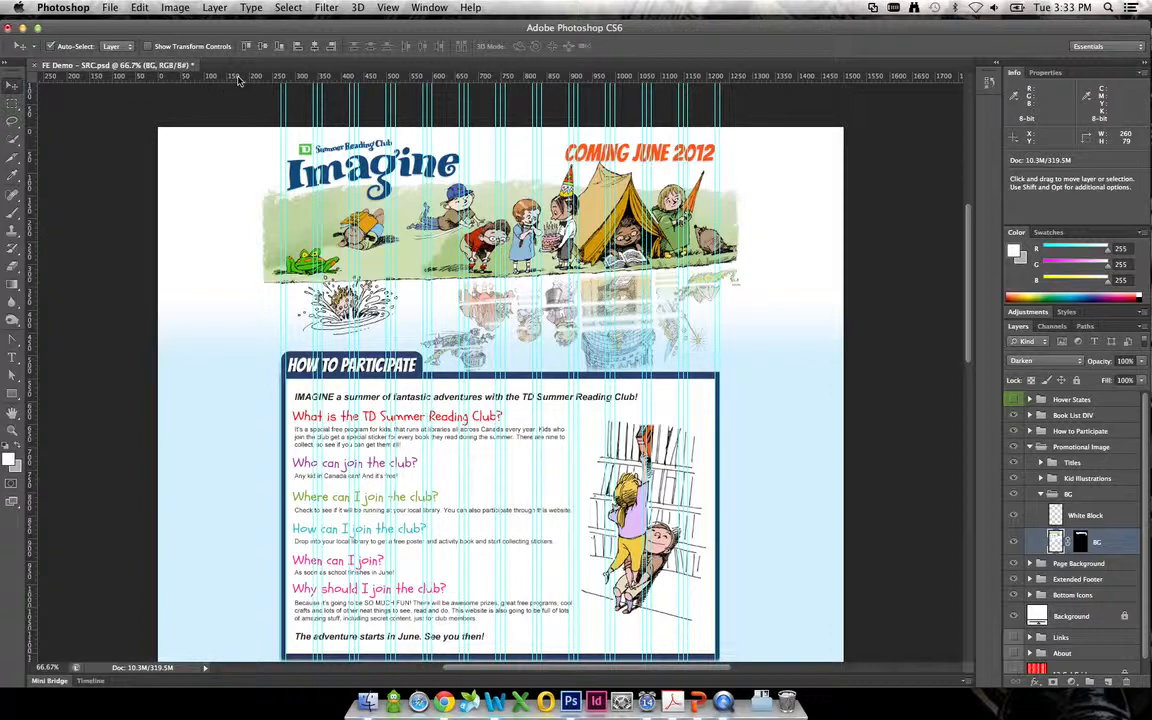
left_click_drag(238, 80, 255, 386)
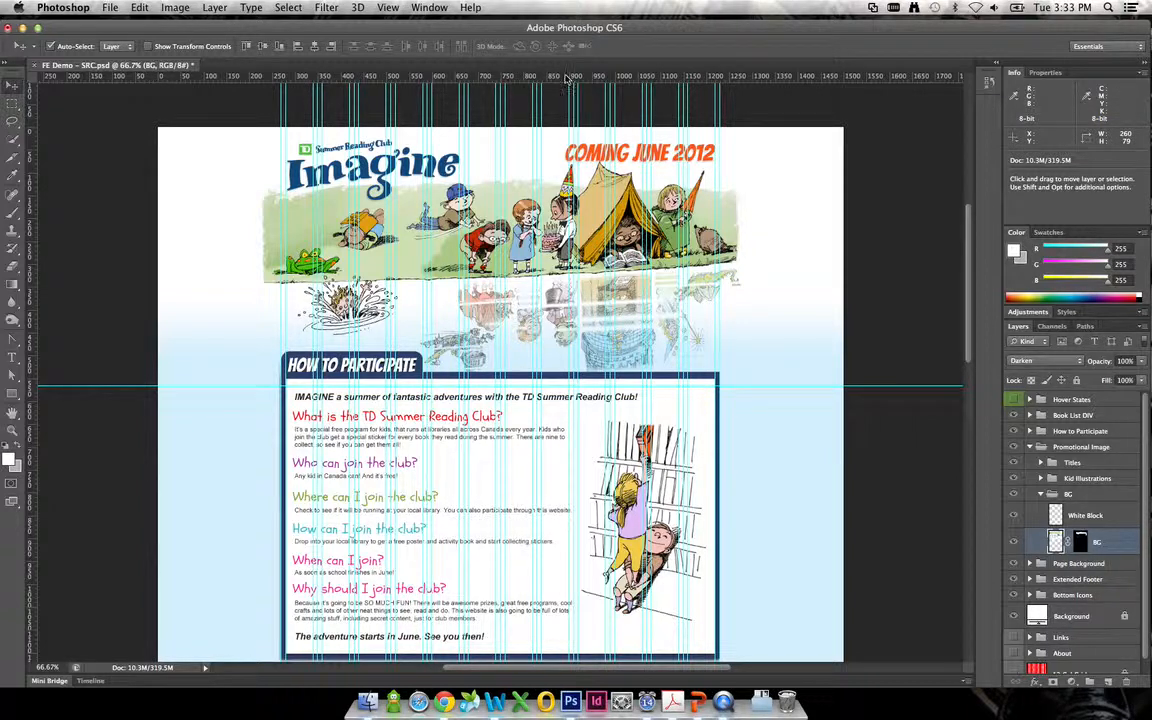
left_click_drag(522, 82, 513, 156)
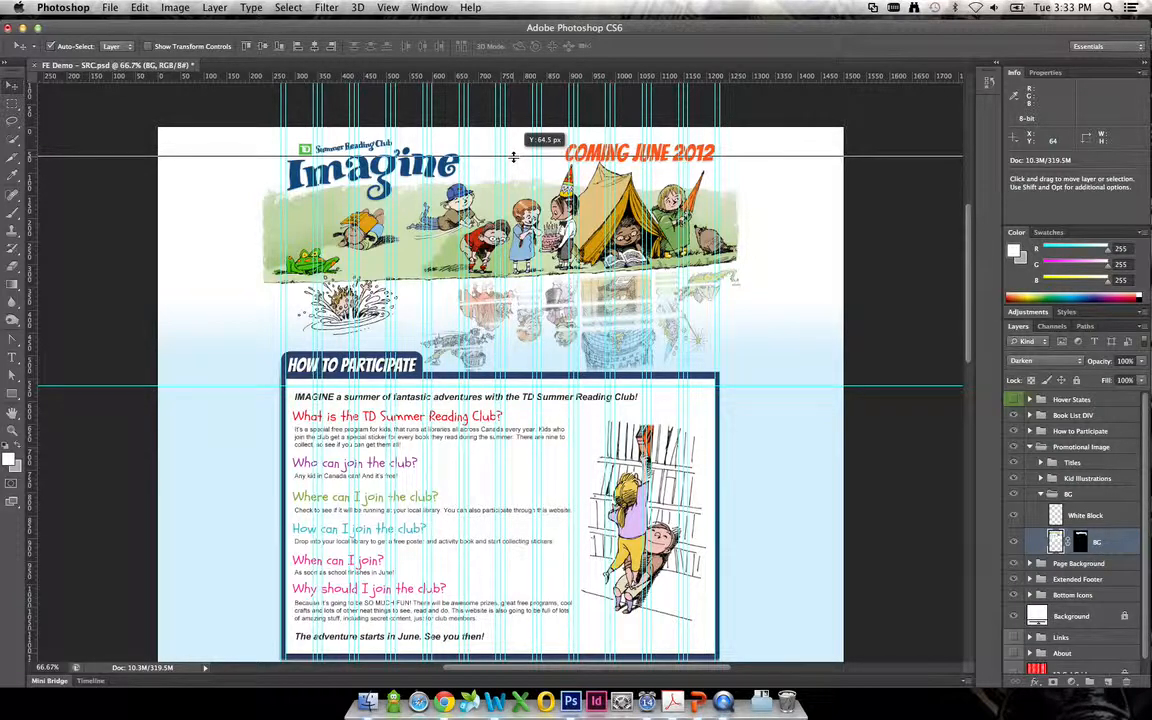
left_click_drag(513, 157, 513, 156)
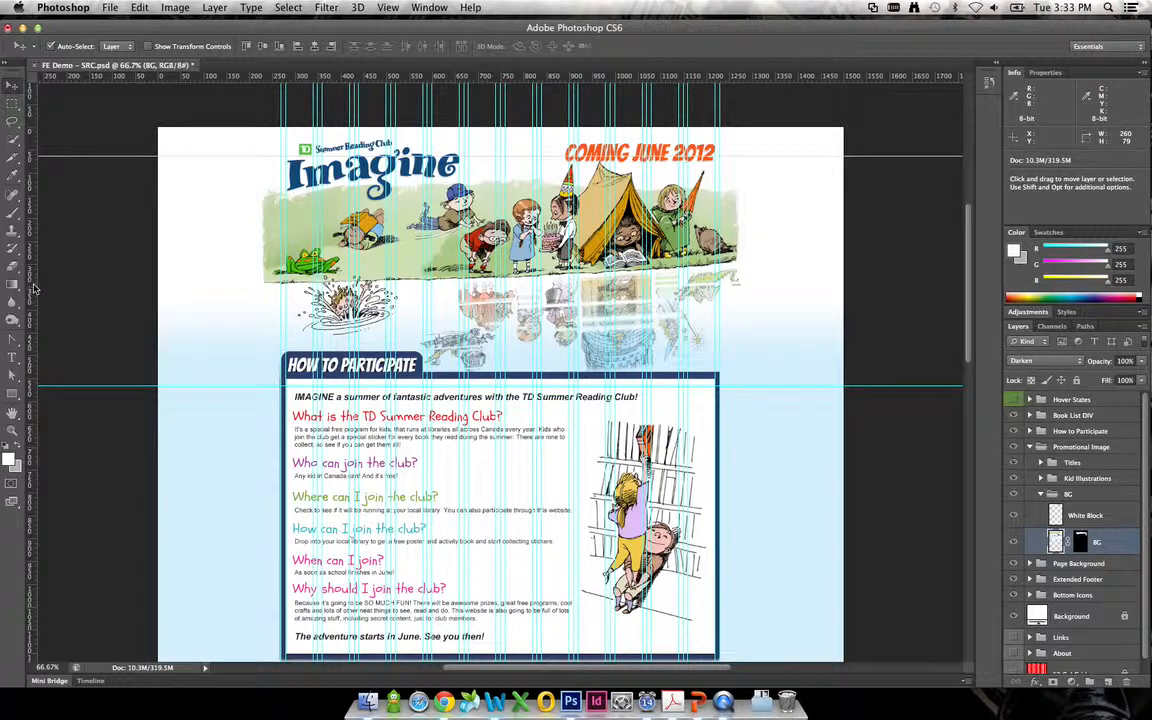
Place vertical guides just outside the left and right edges of the header artwork
left_click_drag(33, 288, 668, 80)
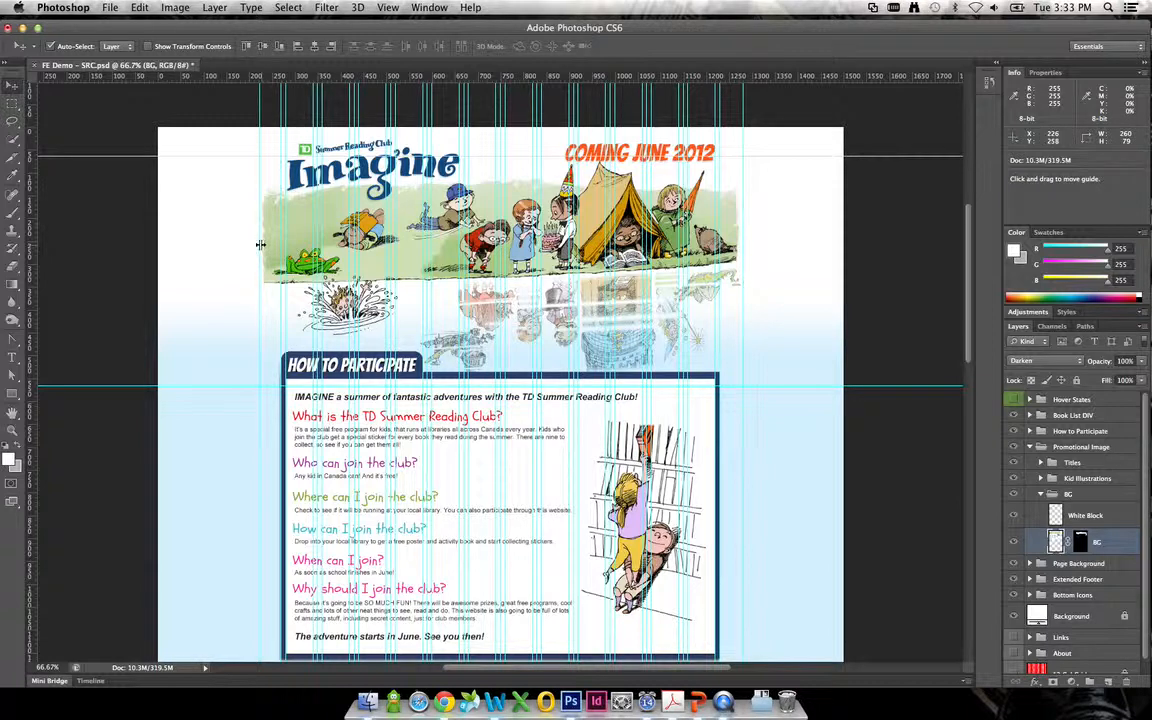
left_click_drag(257, 244, 254, 244)
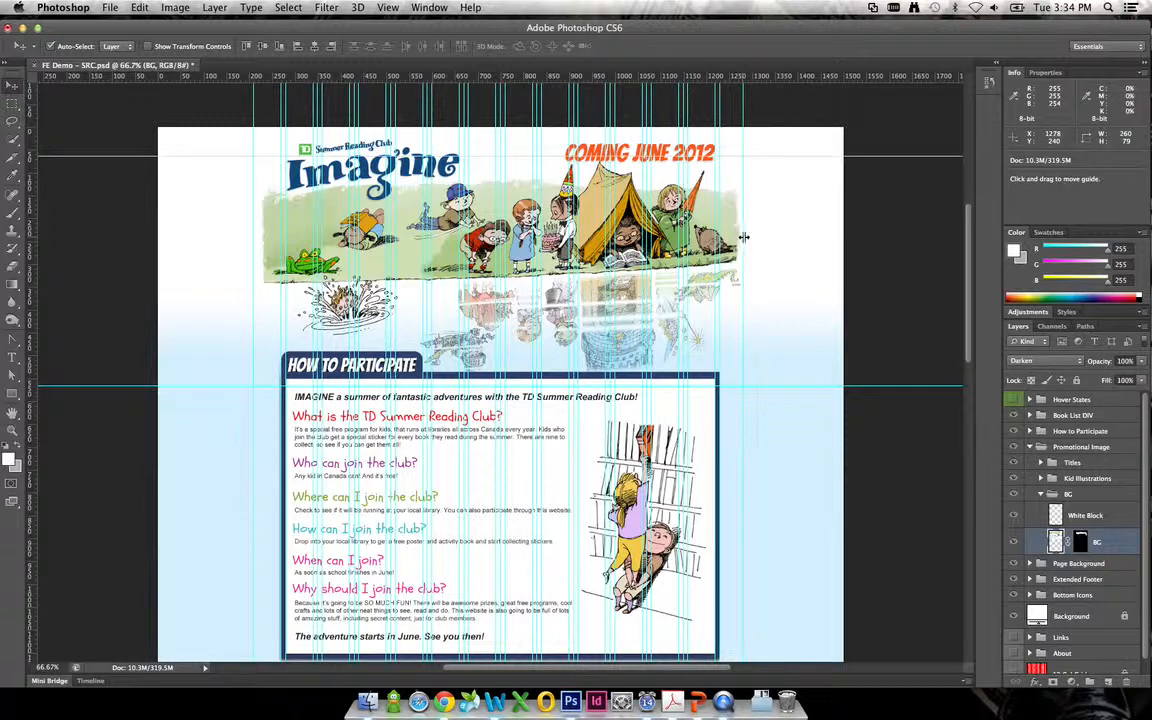
left_click_drag(742, 236, 746, 237)
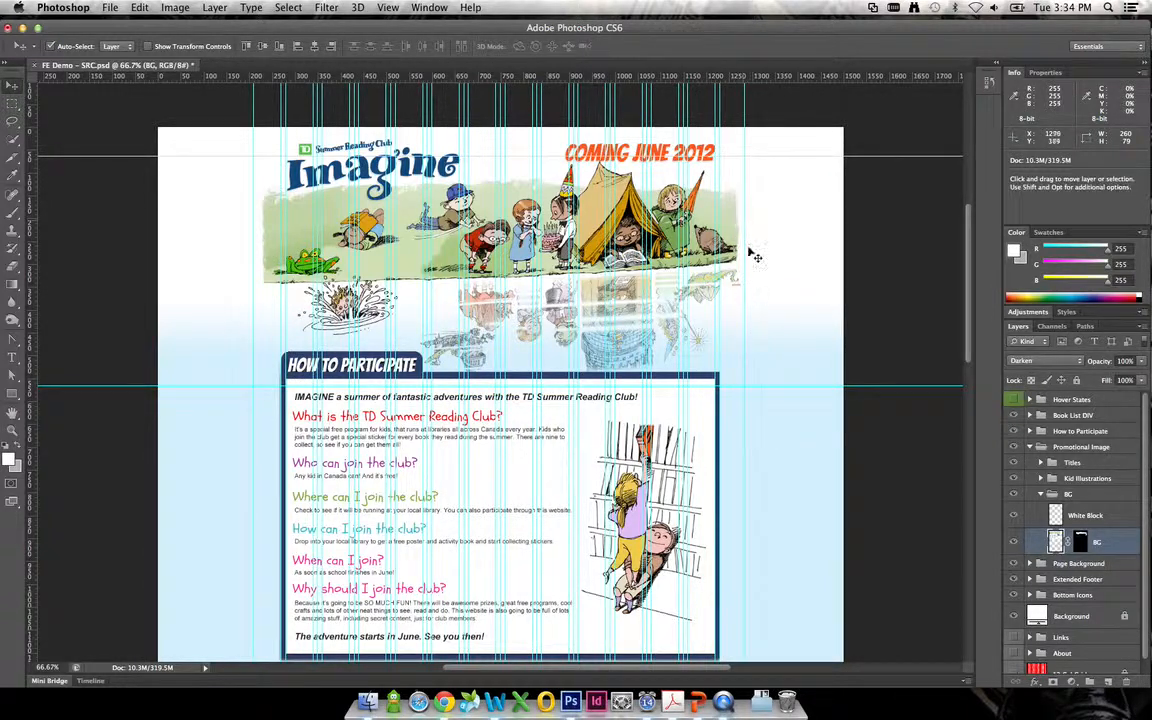
Place horizontal guides at the top and bottom of the bookshelf illustration and a vertical guide at about 1201.5 px along its right side
scroll(679, 344, "down", 2)
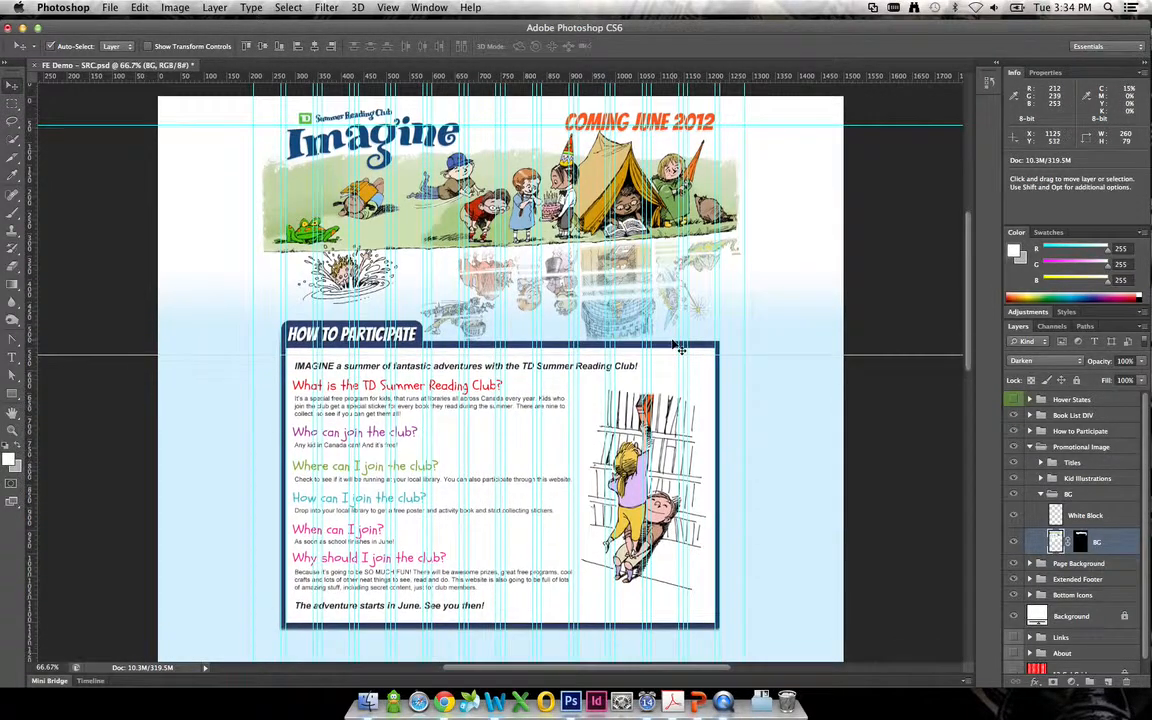
scroll(522, 290, "down", 6)
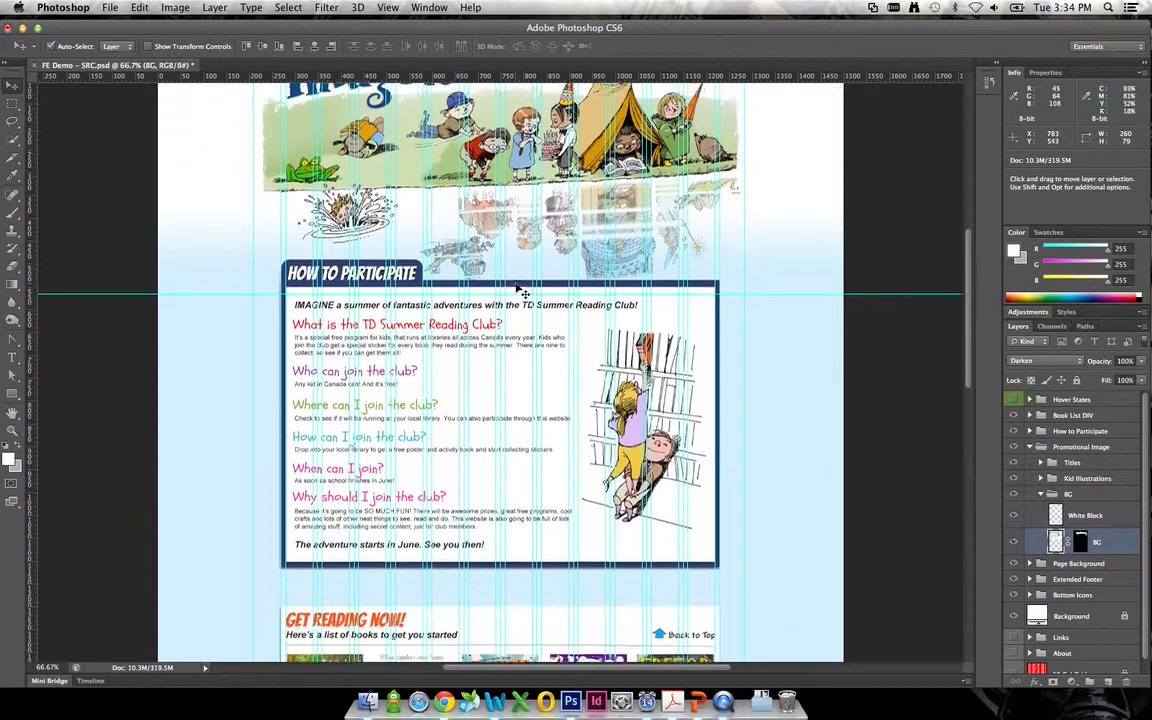
left_click_drag(624, 76, 617, 489)
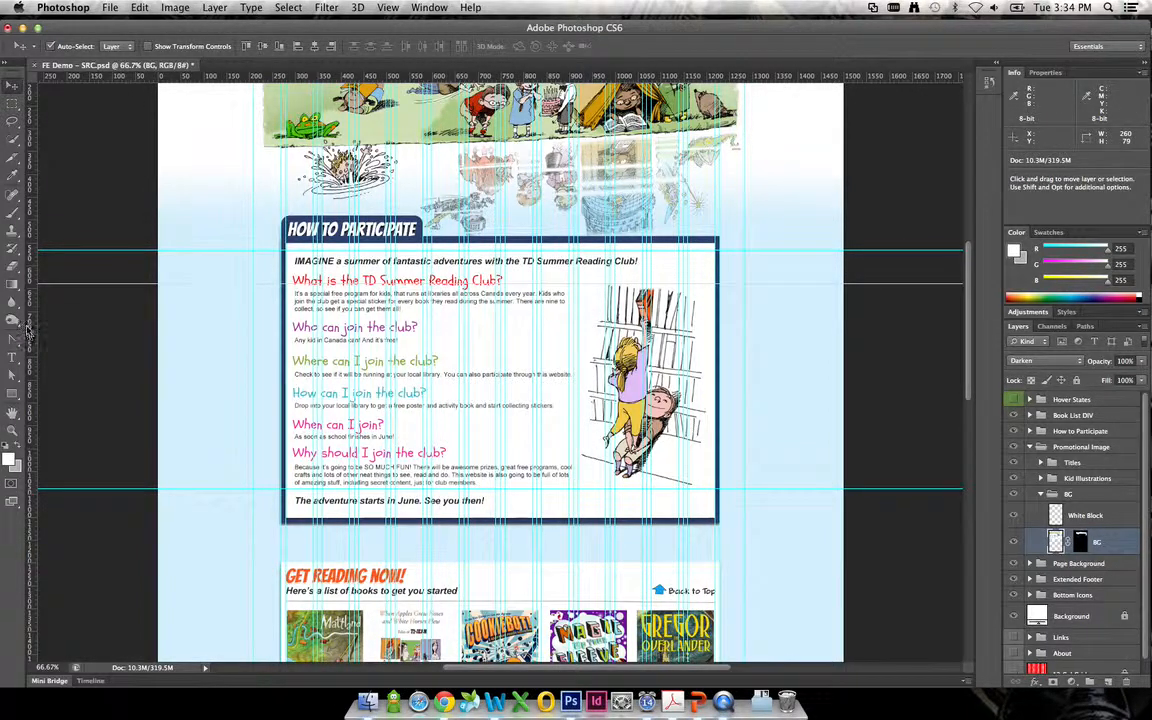
left_click_drag(33, 328, 707, 298)
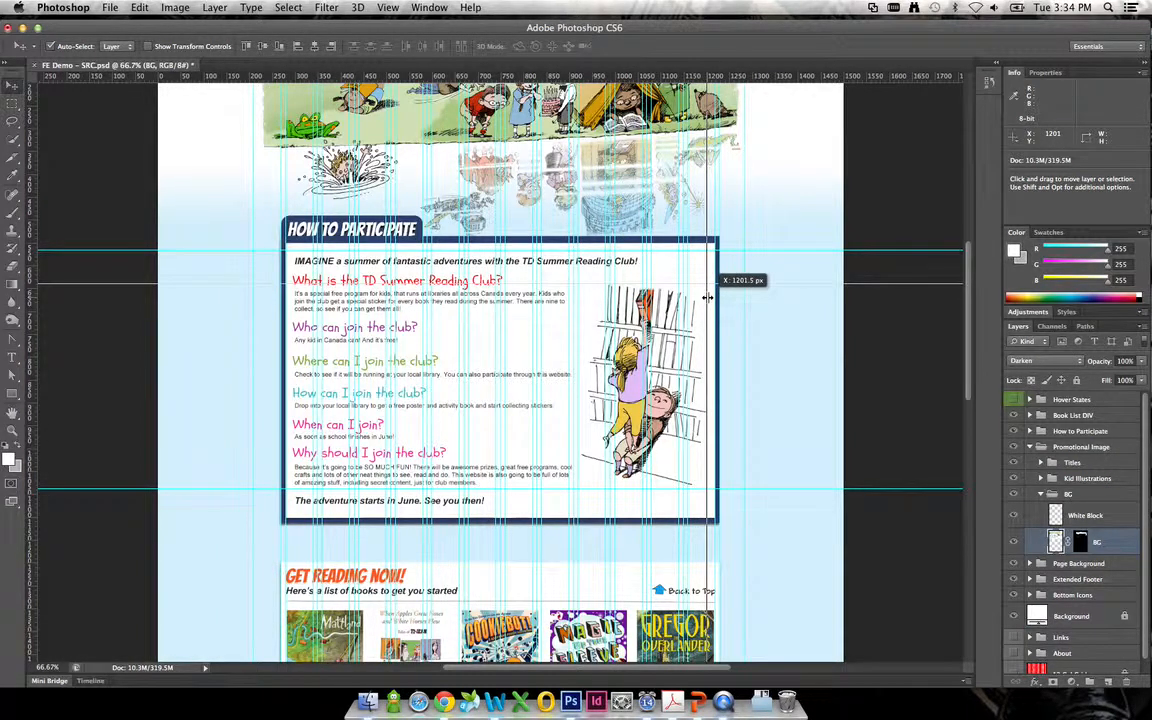
left_click_drag(707, 298, 707, 298)
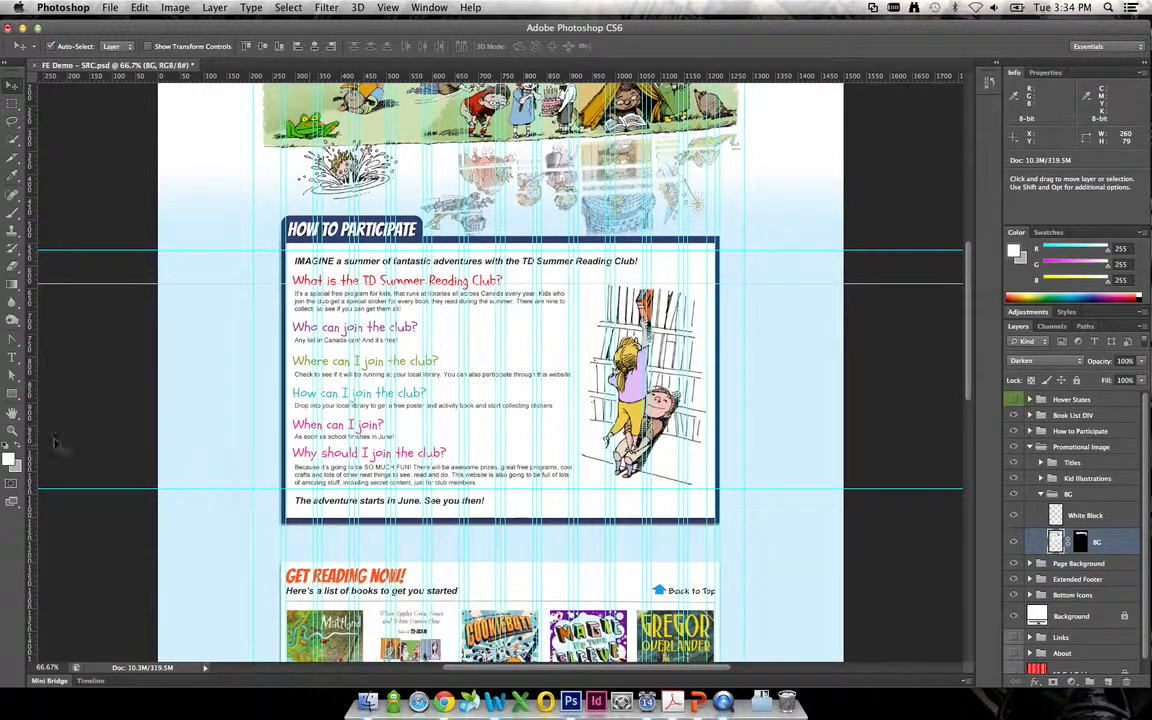
Fine-tune the guides along the right side and just below the floor line of the bookshelf illustration
left_click(13, 432)
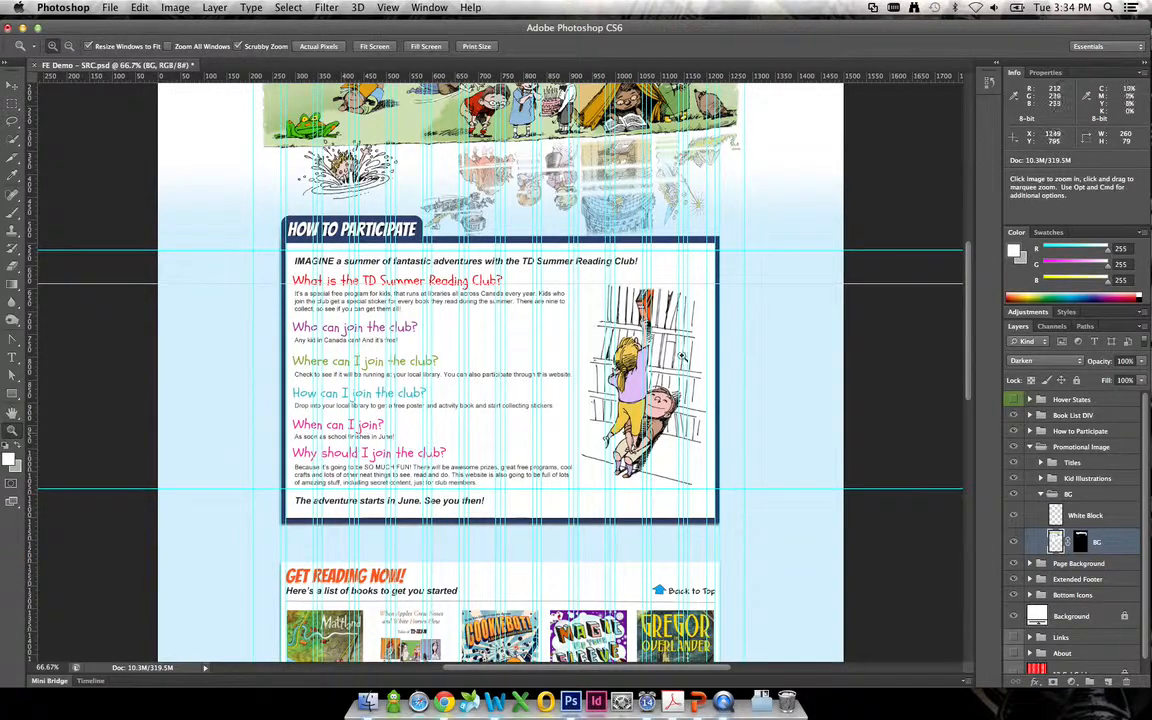
left_click(556, 345)
left_click(556, 345)
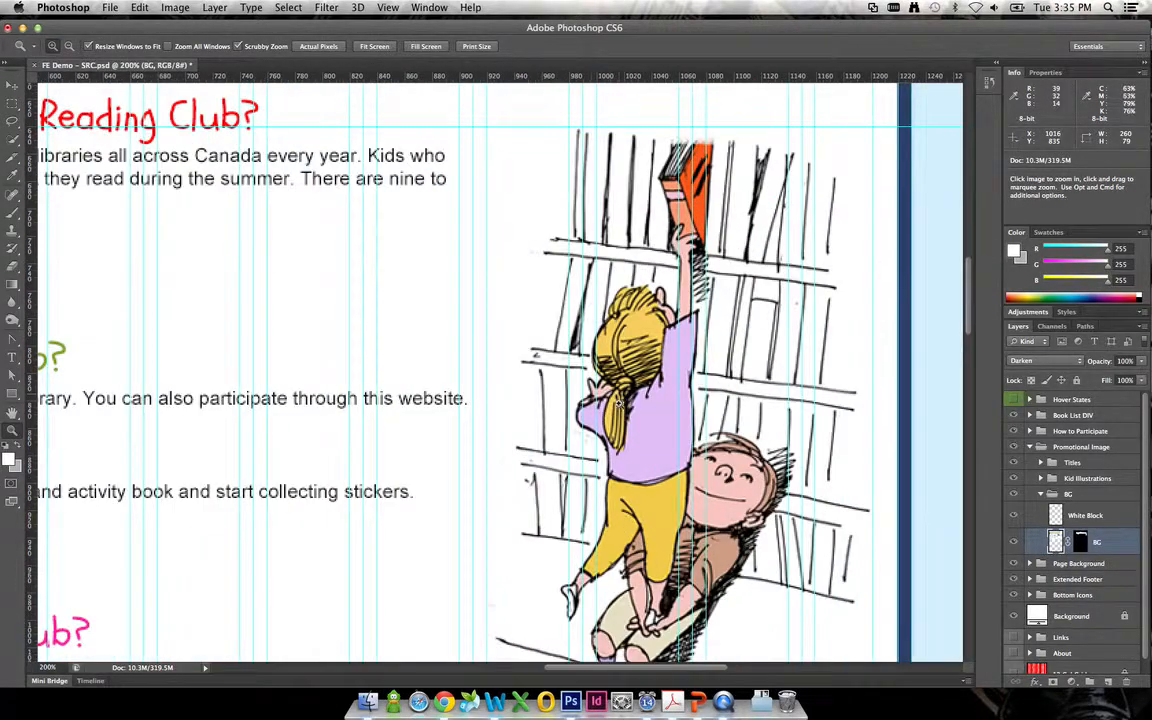
scroll(450, 380, "up", 1)
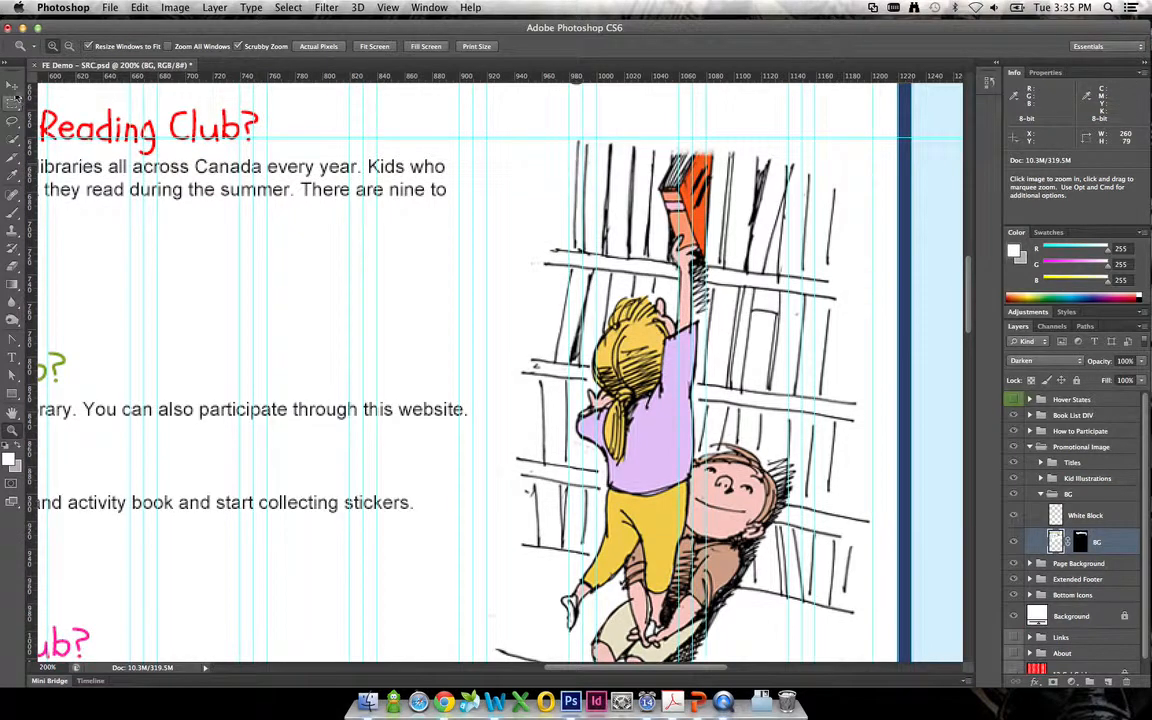
left_click(13, 85)
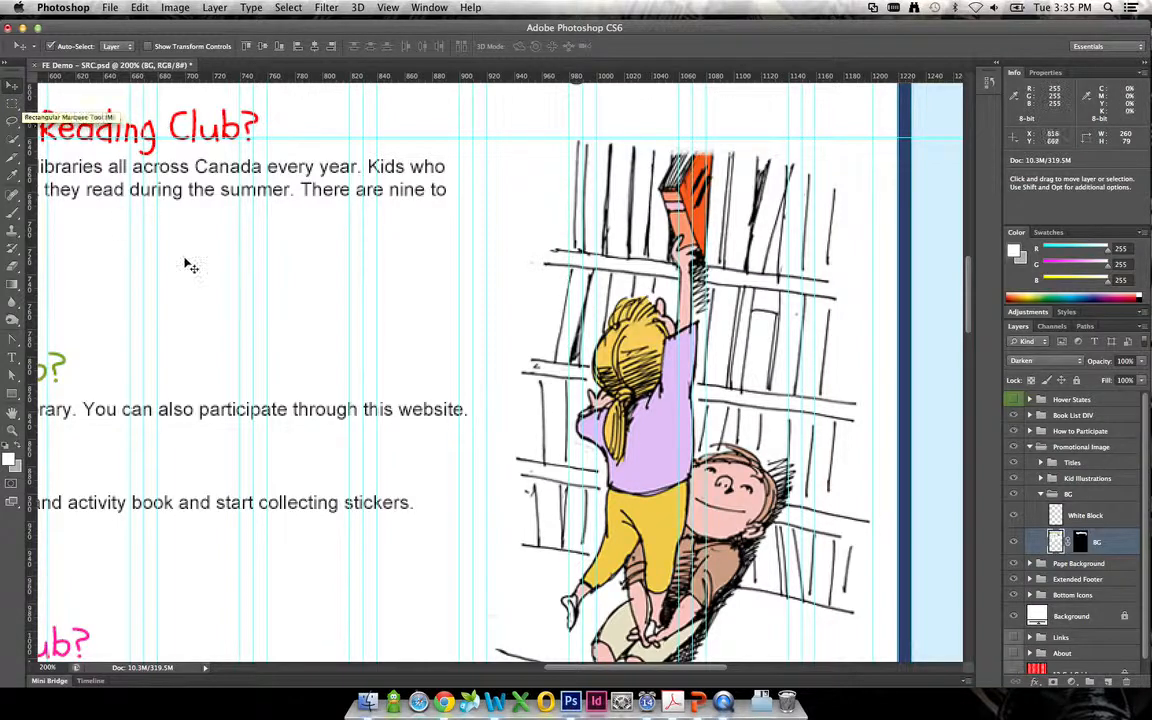
scroll(760, 420, "down", 1)
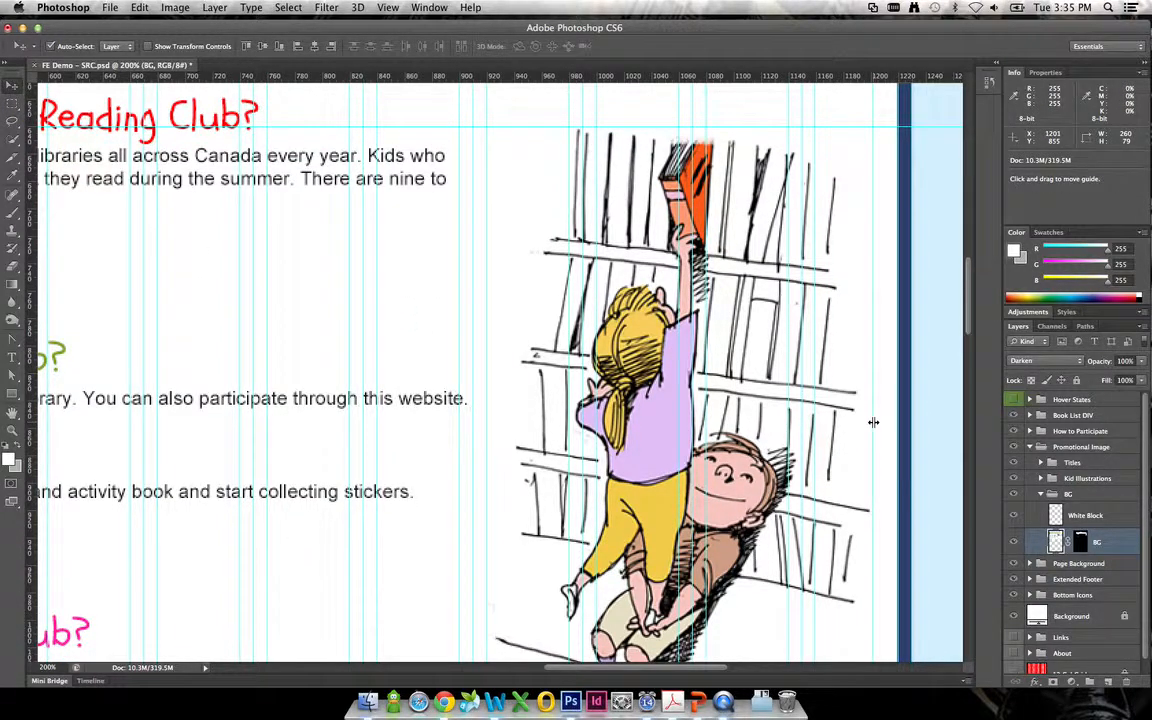
left_click_drag(877, 424, 870, 430)
scroll(848, 445, "down", 5)
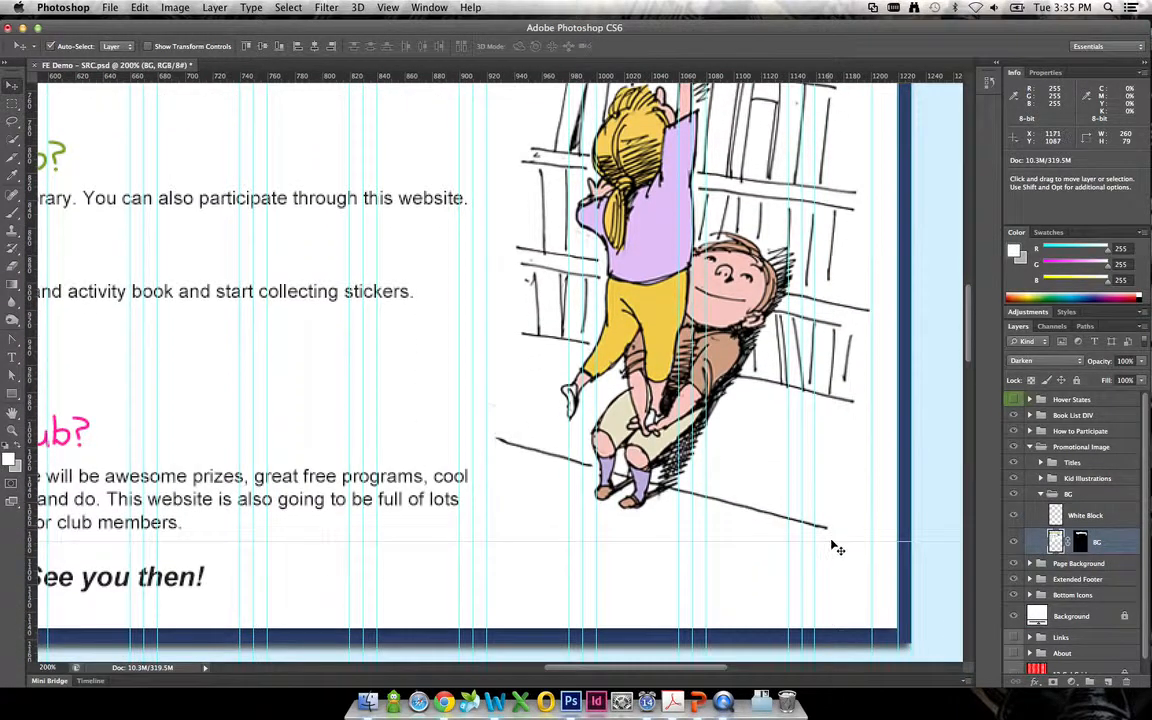
left_click_drag(828, 542, 843, 532)
Clear the marquee selection around the Canada logo in the footer
scroll(776, 476, "up", 15)
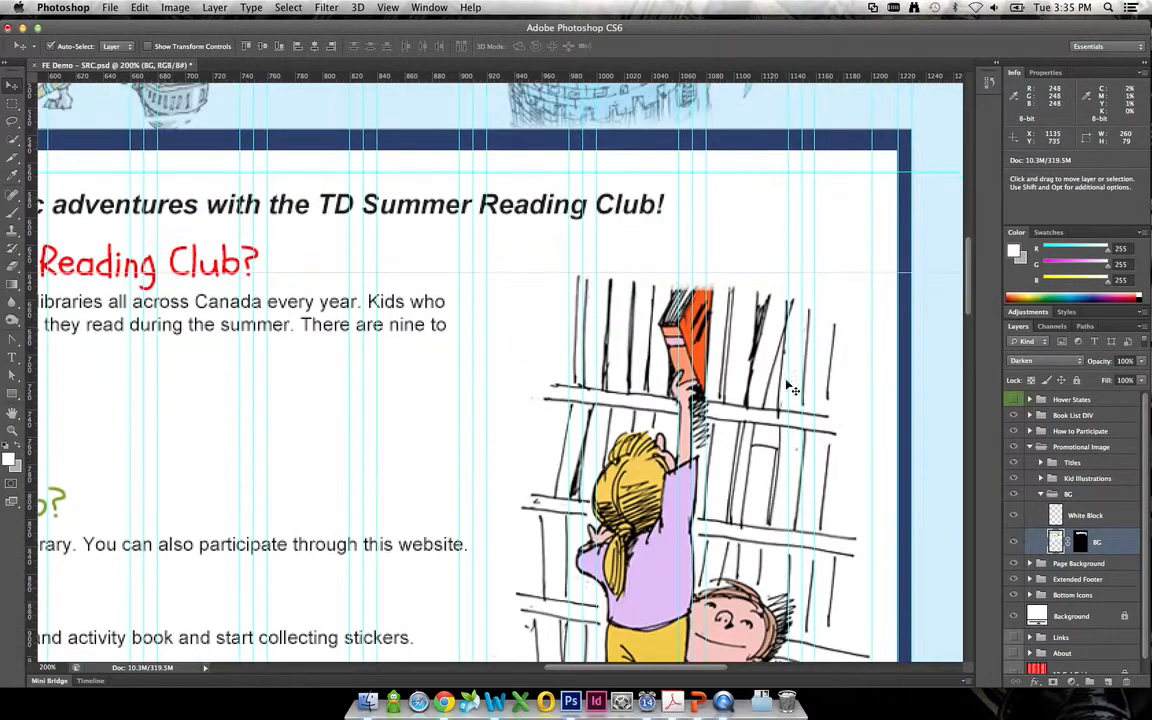
scroll(545, 385, "down", 1)
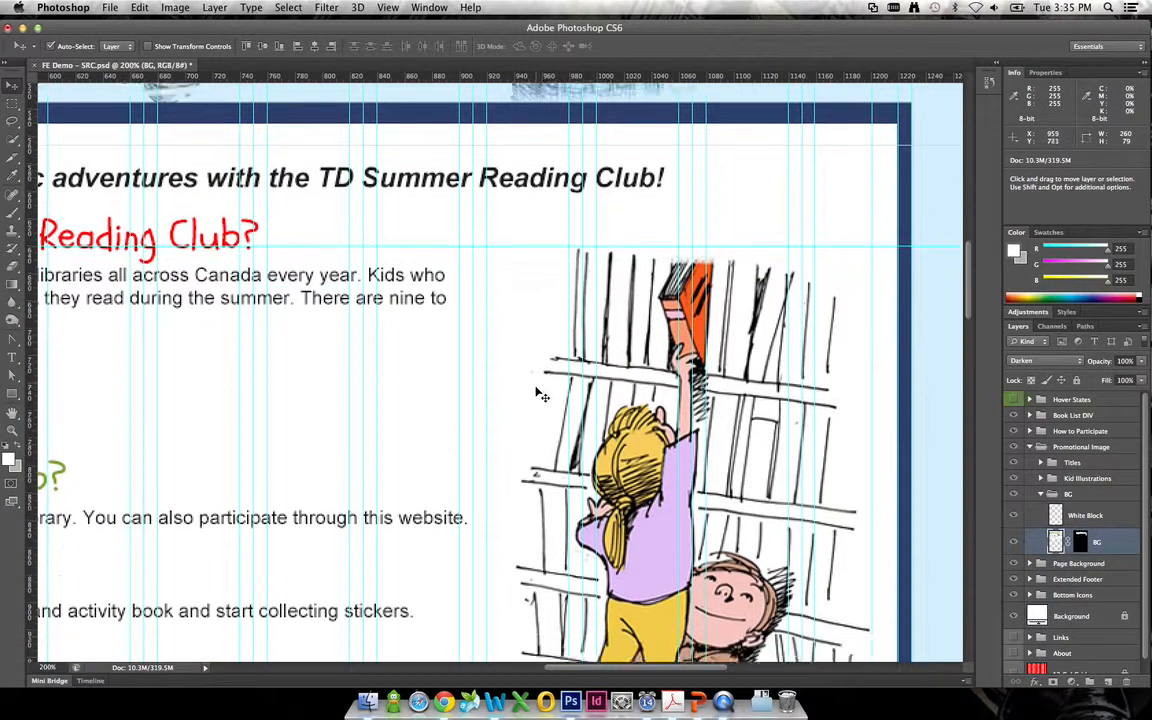
scroll(540, 393, "down", 10)
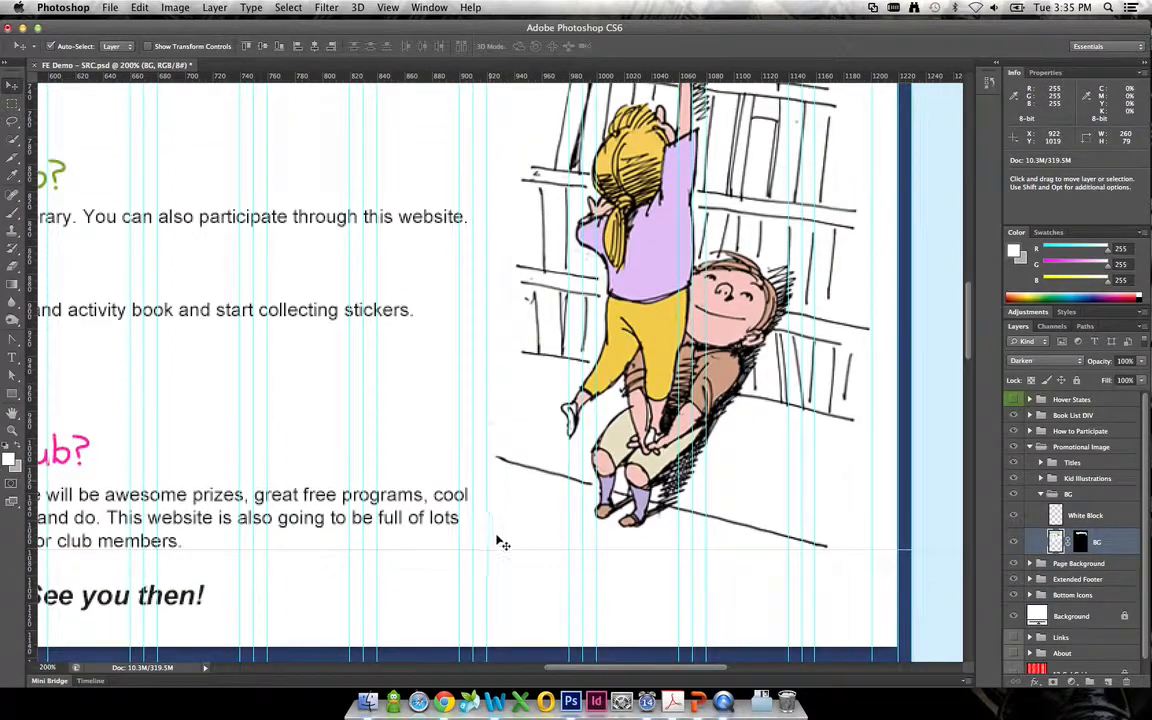
scroll(522, 509, "down", 15)
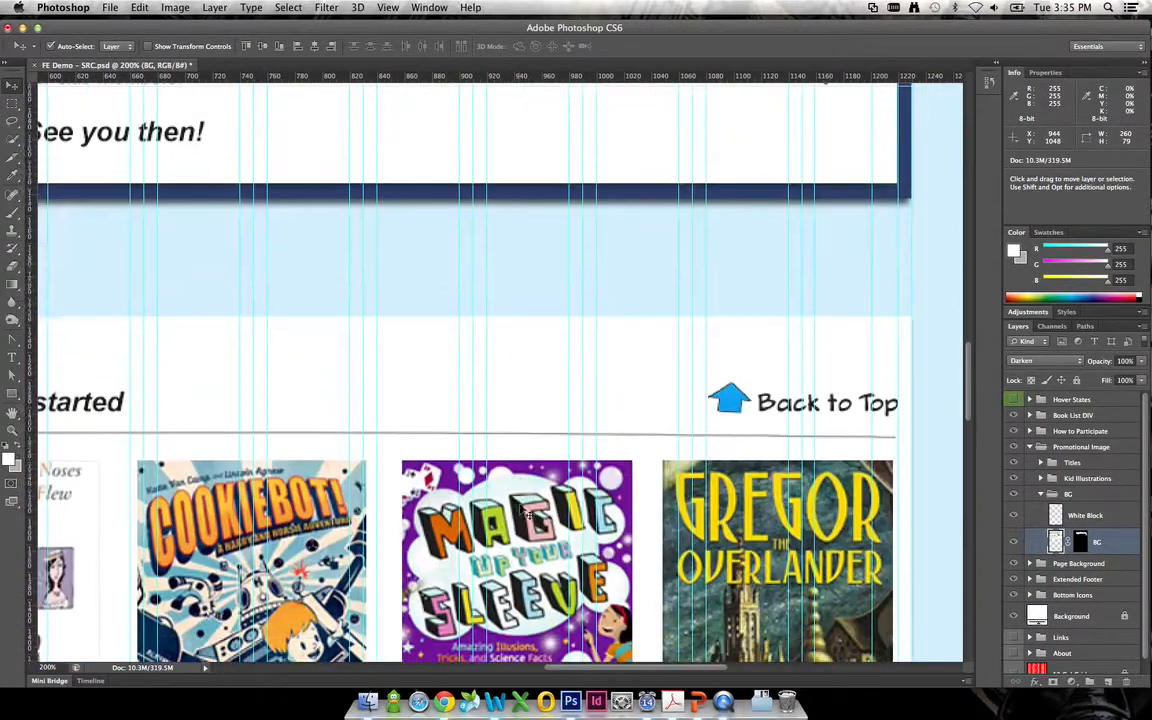
double_click(14, 430)
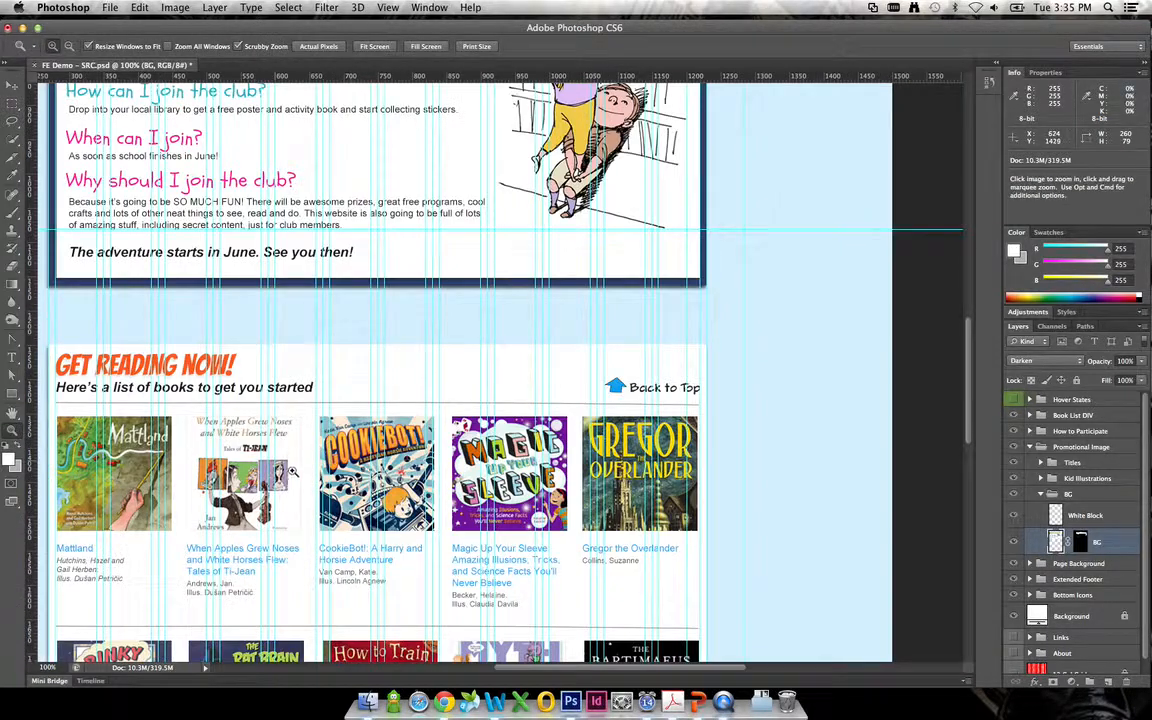
mouse_move(284, 502)
left_mouse_down()
mouse_move(429, 324)
mouse_move(446, 270)
left_mouse_up()
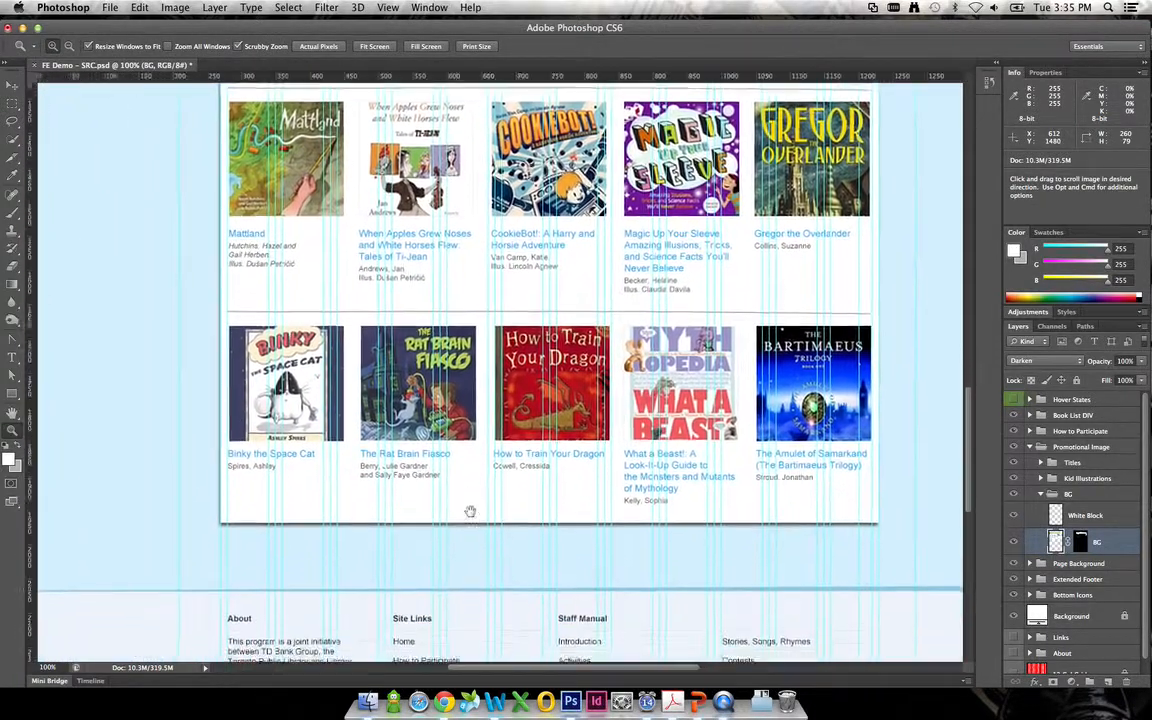
left_click_drag(470, 512, 507, 244)
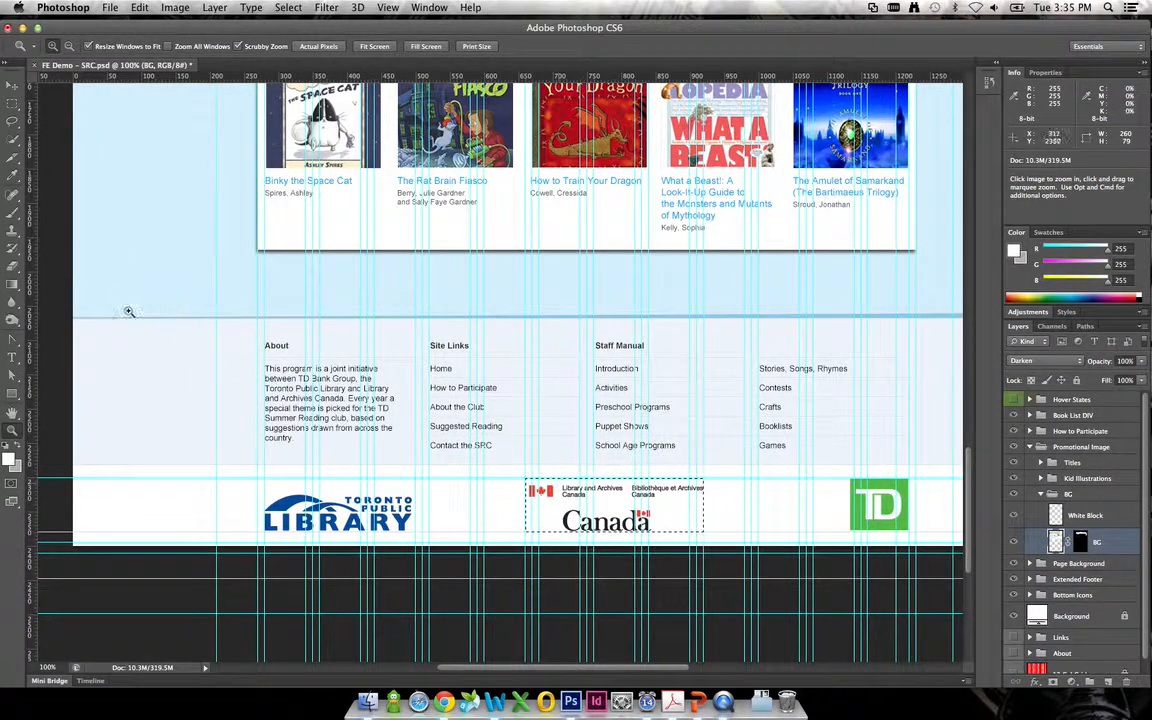
left_click(142, 8)
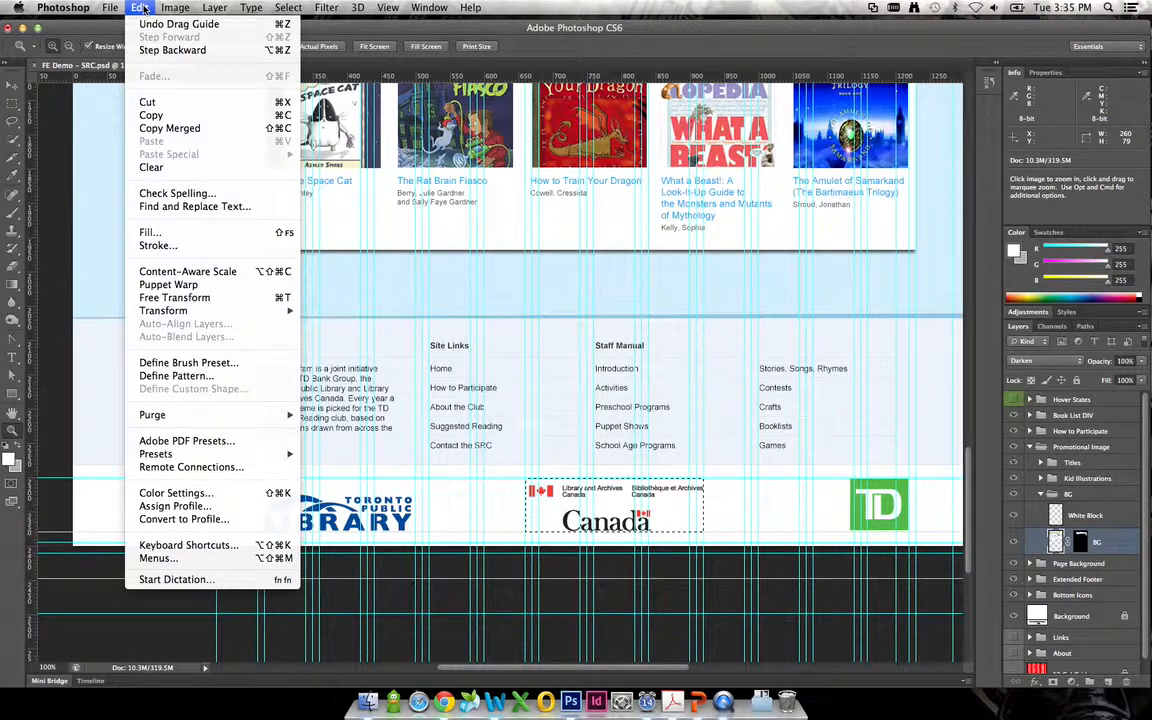
left_click(142, 8)
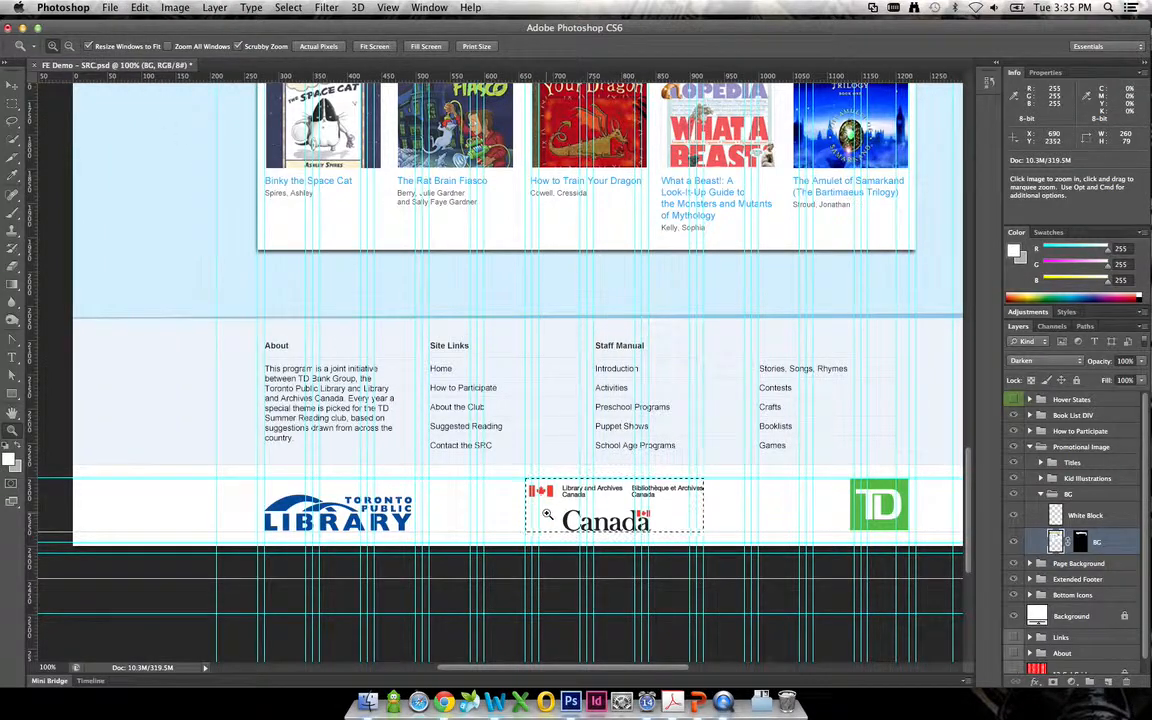
key("super+d")
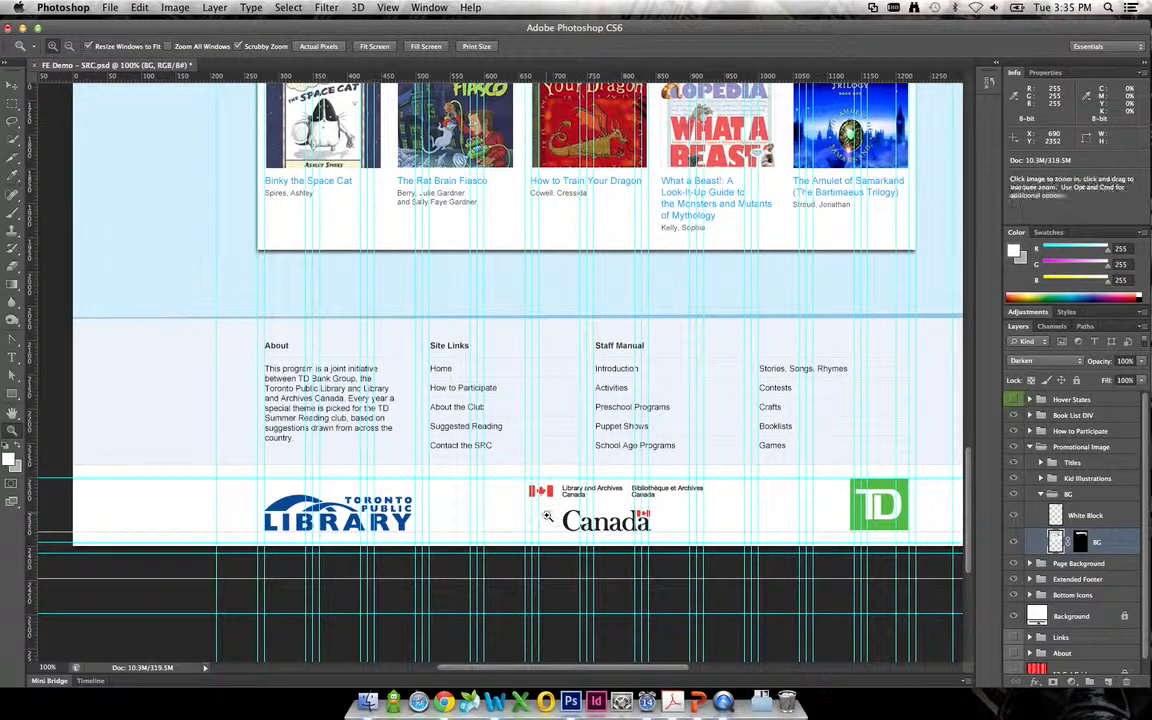
Nudge the vertical guides along the left edges of the Canada and TD logos in the footer
key("super+Tab")
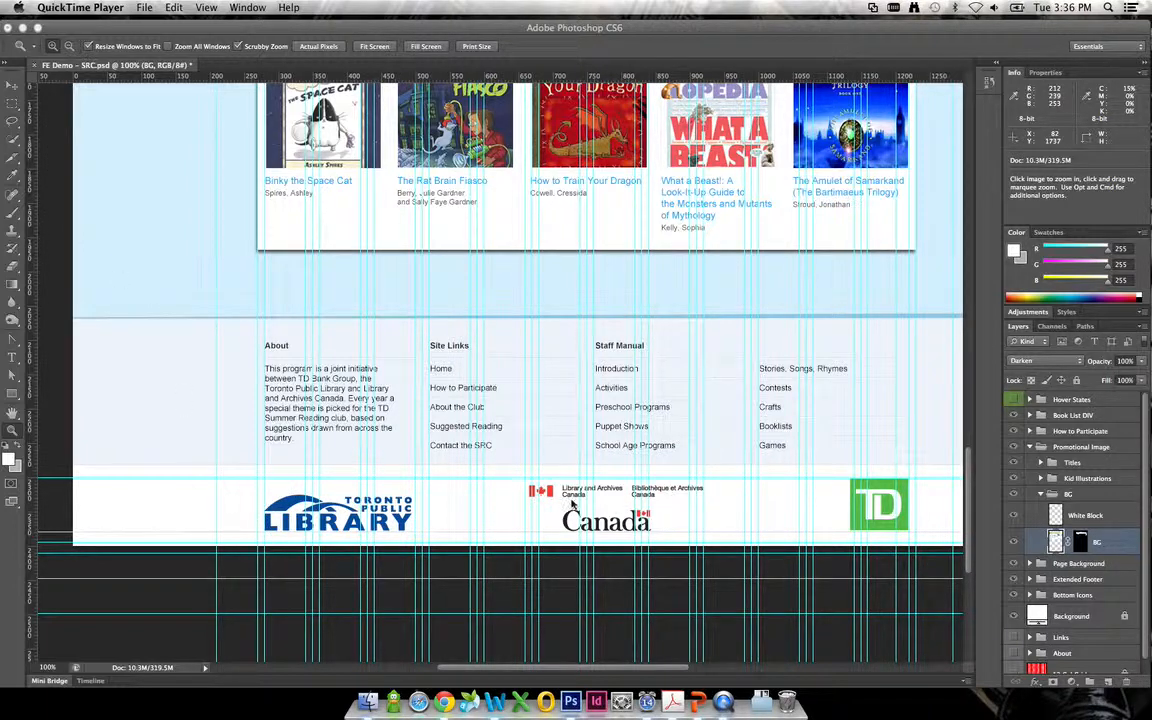
left_click(528, 495)
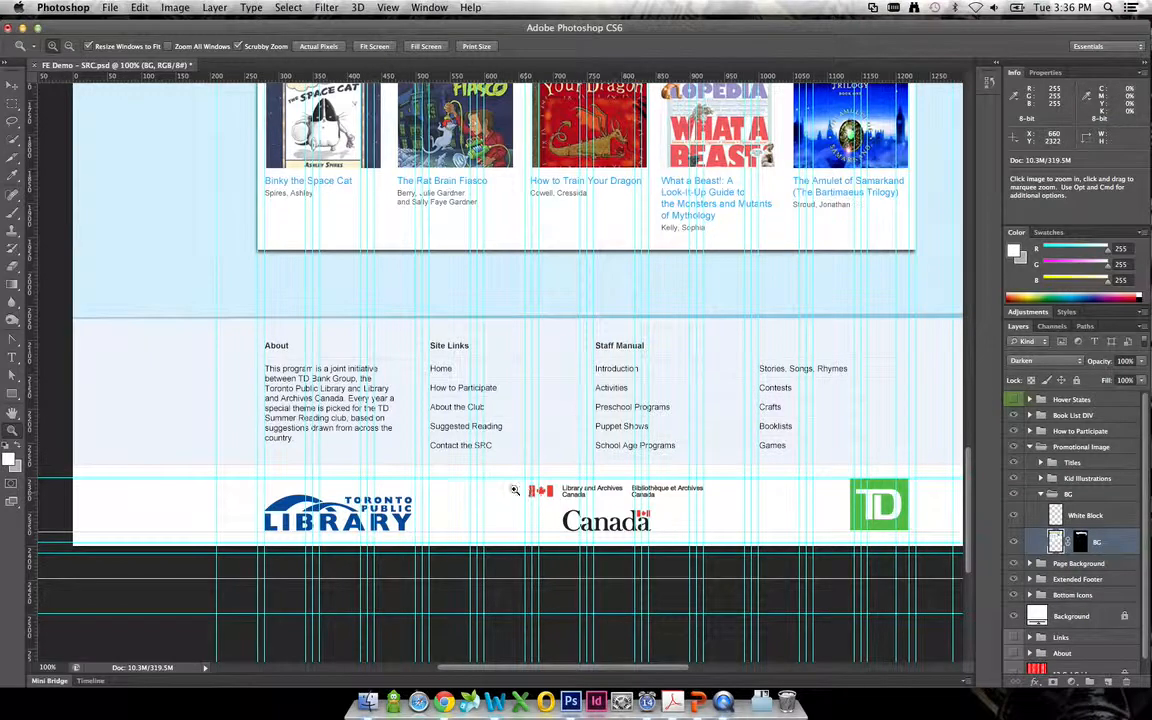
left_click(10, 87)
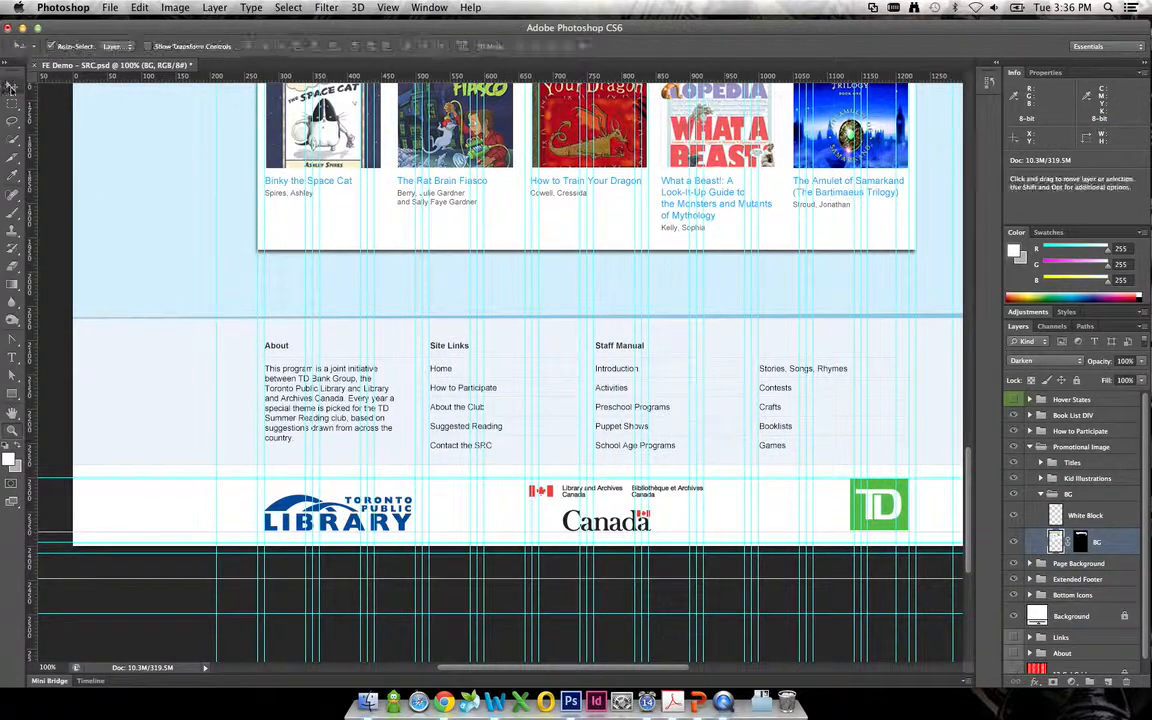
left_click(526, 474)
left_click_drag(525, 473, 530, 473)
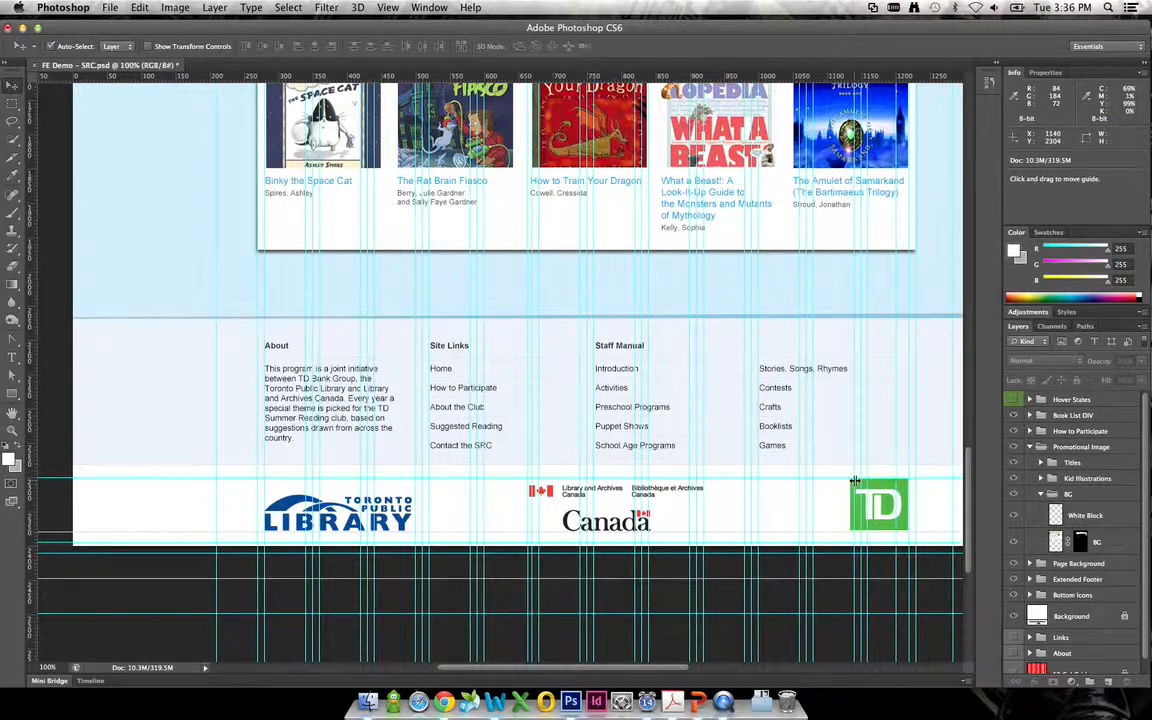
left_click_drag(848, 481, 849, 481)
Draw a slice about 1073 × 503 px around the header artwork, following its surrounding guides
scroll(746, 474, "up", 5)
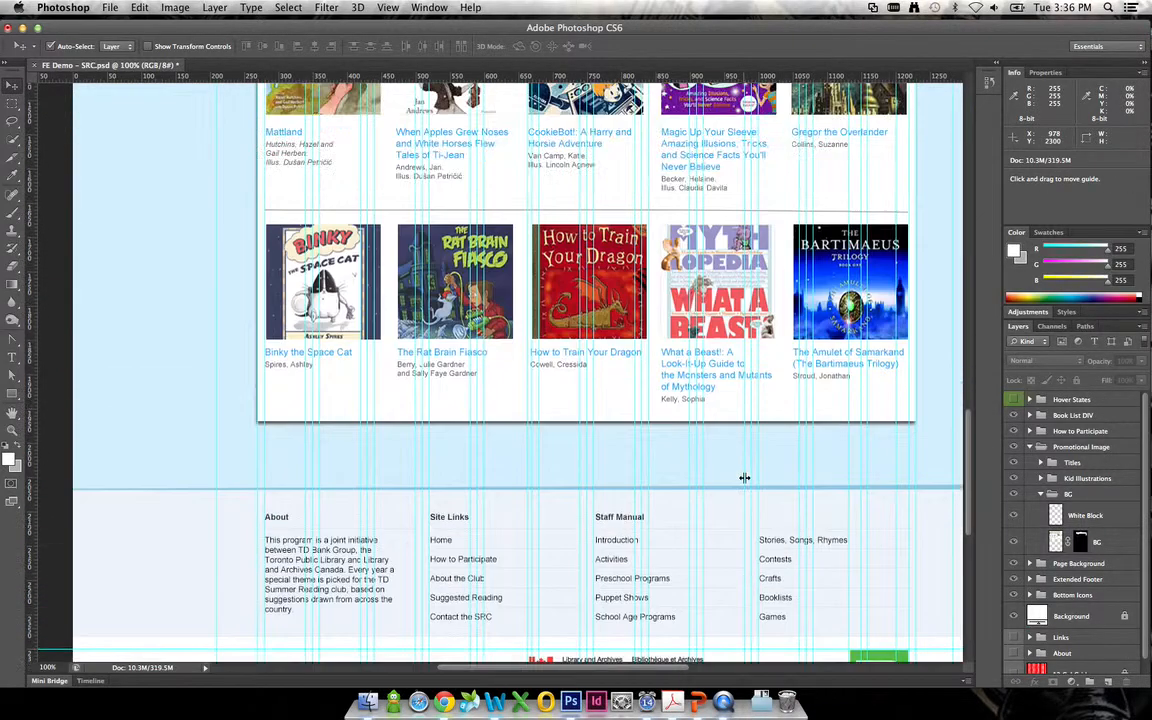
scroll(744, 478, "up", 10)
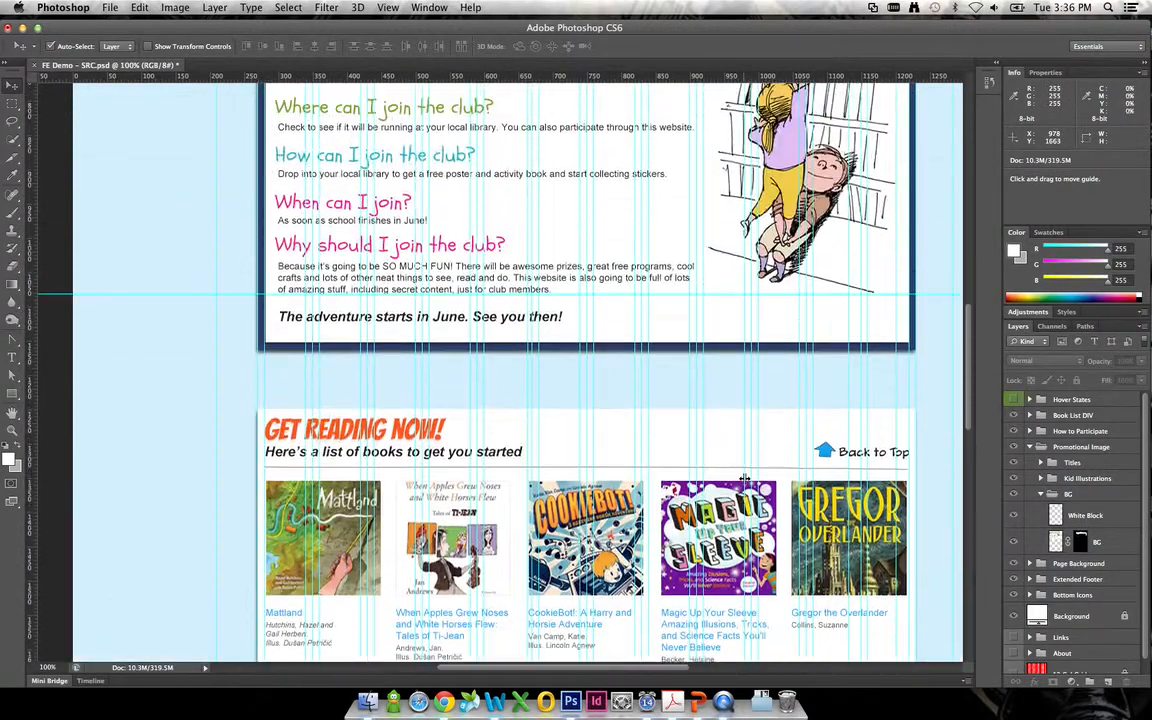
scroll(744, 478, "up", 7)
scroll(744, 479, "up", 5)
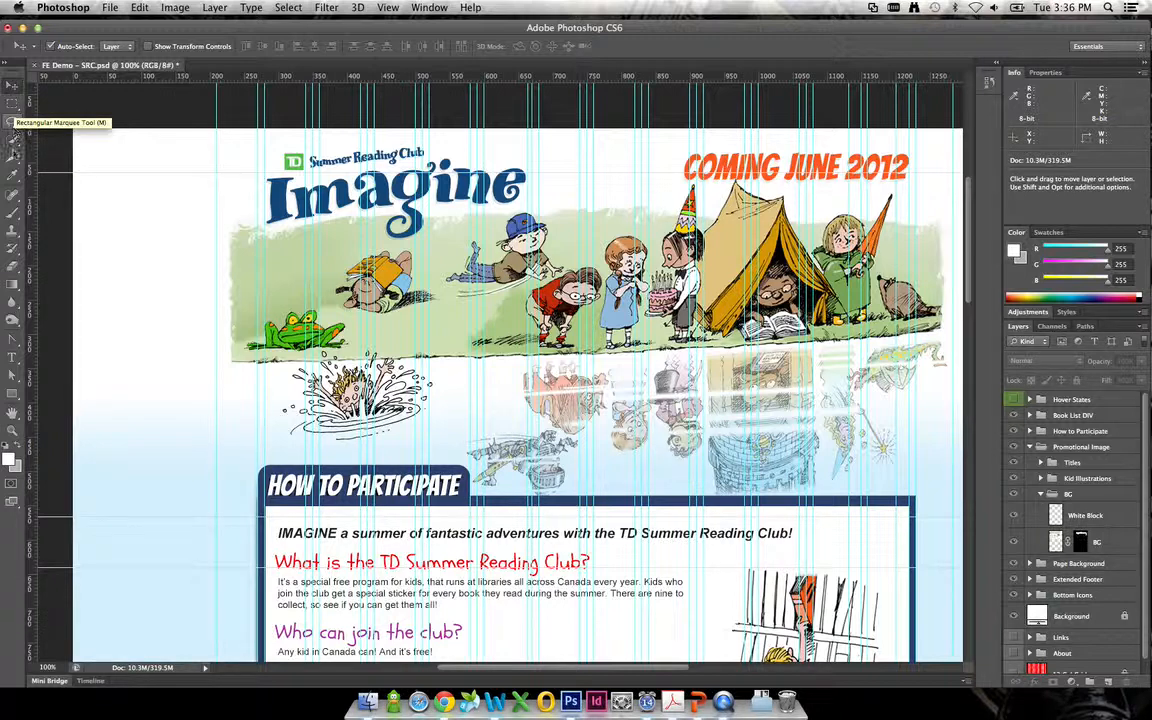
left_click(12, 157)
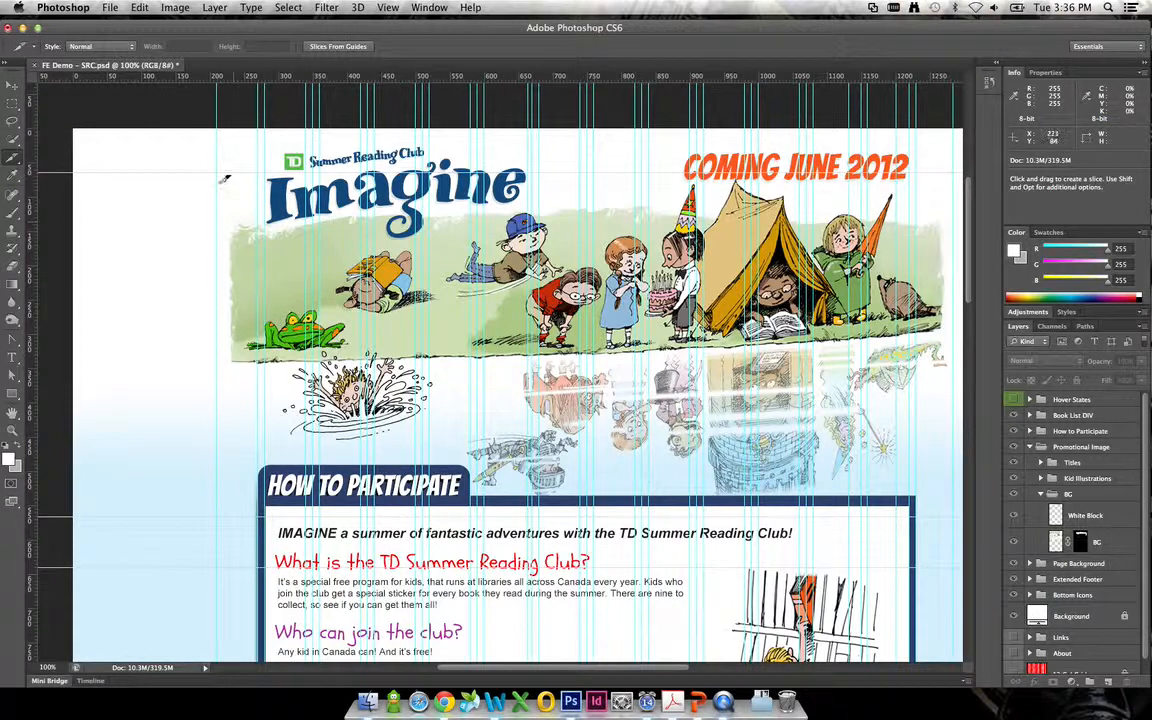
left_click_drag(218, 171, 955, 513)
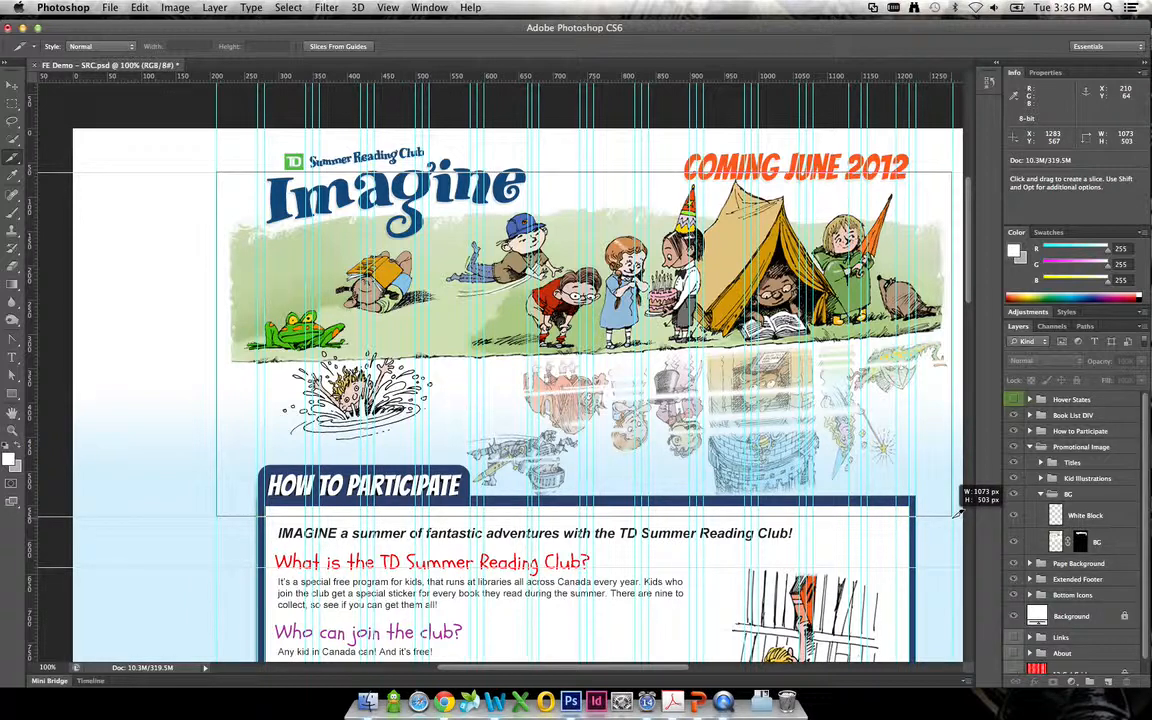
left_click_drag(955, 512, 955, 512)
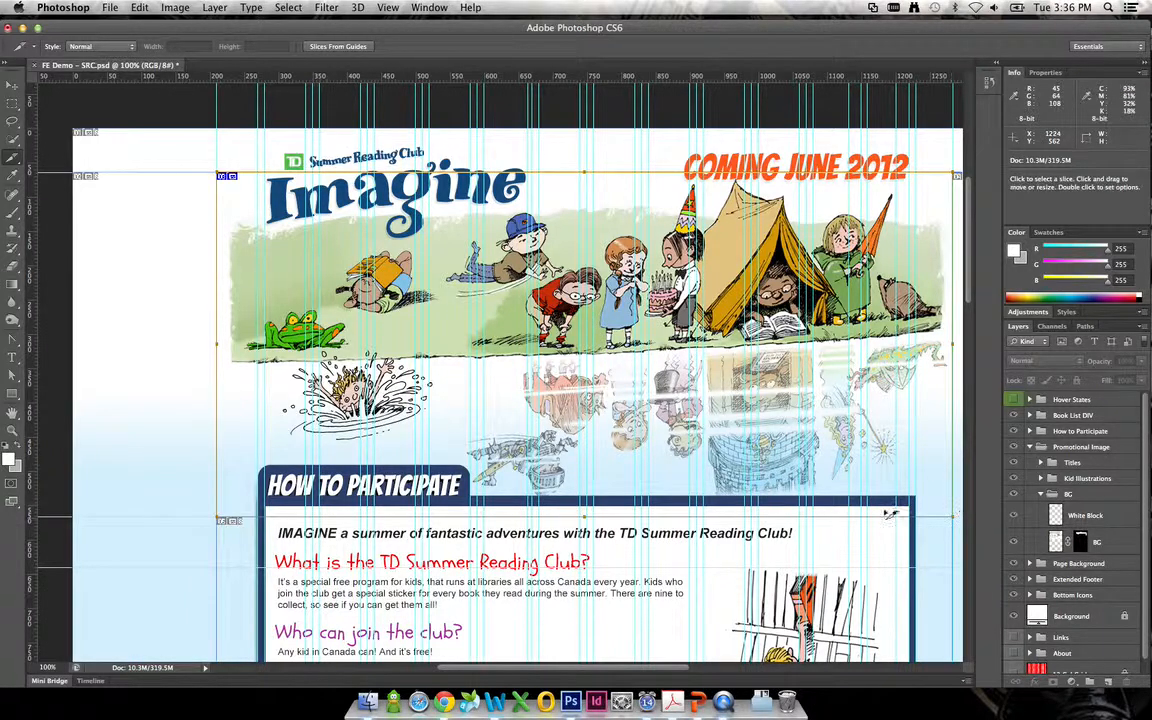
Draw a slice about 282 × 441 px around the bookshelf illustration in the How to Participate box
scroll(774, 354, "down", 5)
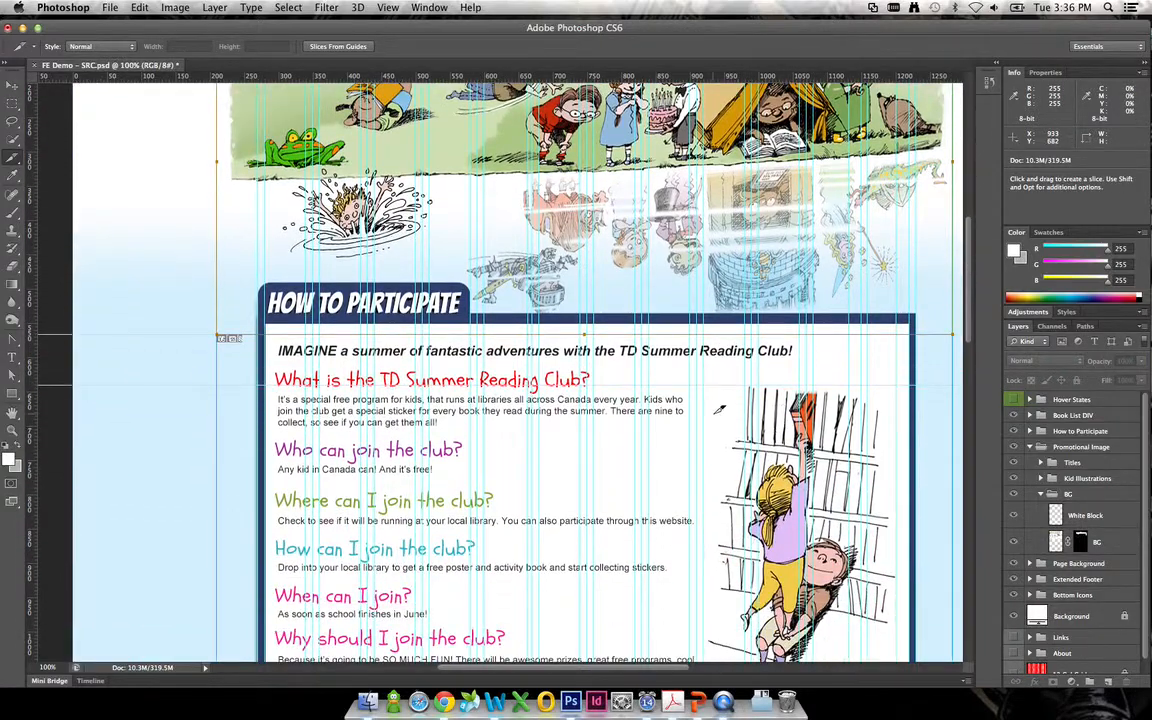
scroll(648, 369, "down", 2)
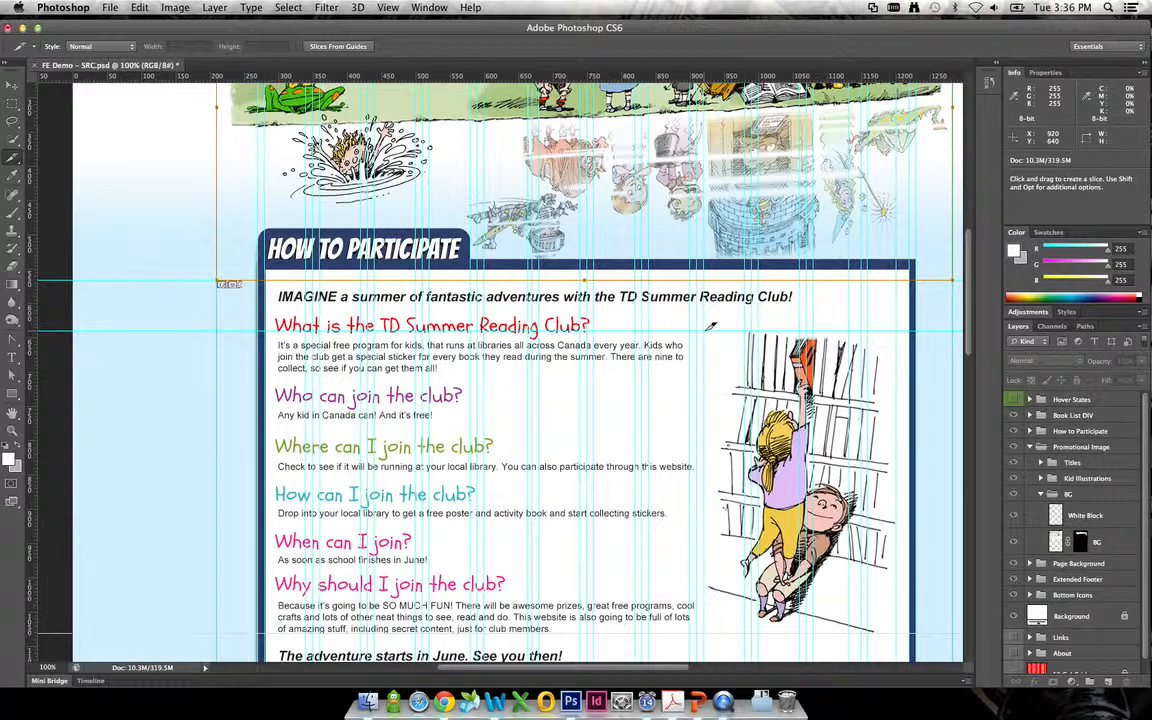
left_click_drag(704, 332, 904, 630)
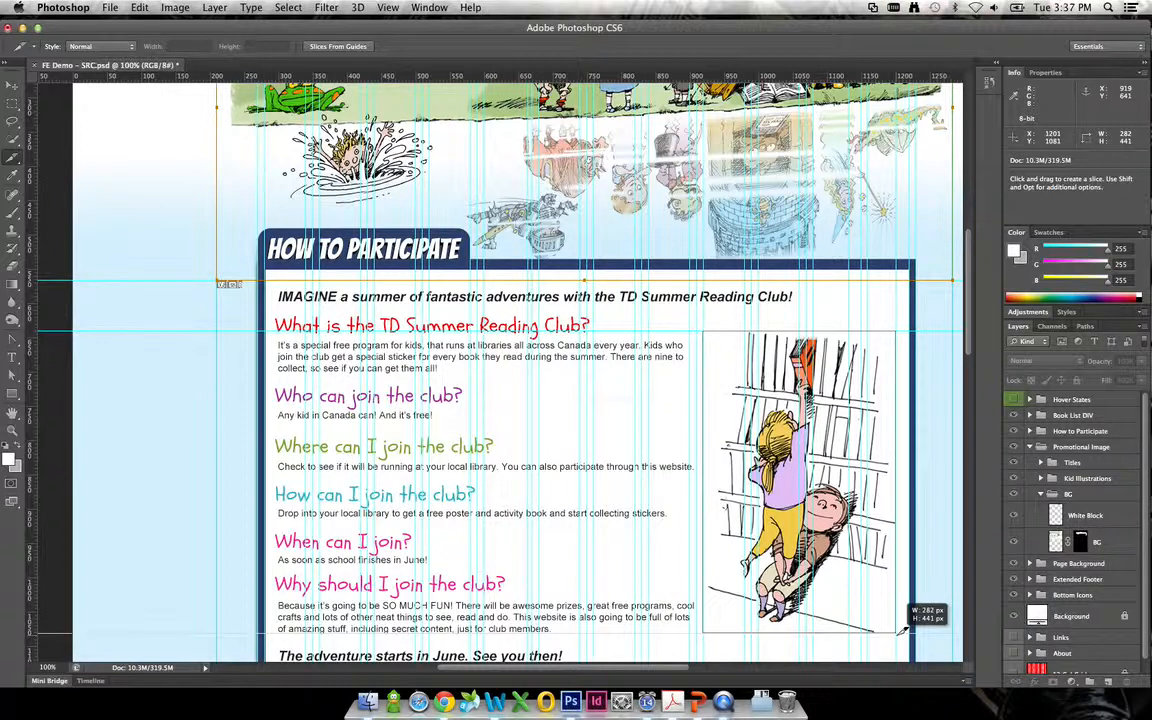
left_click_drag(903, 630, 904, 630)
Draw a slice around the Toronto Public Library logo in the footer, following its guides
scroll(843, 548, "down", 6)
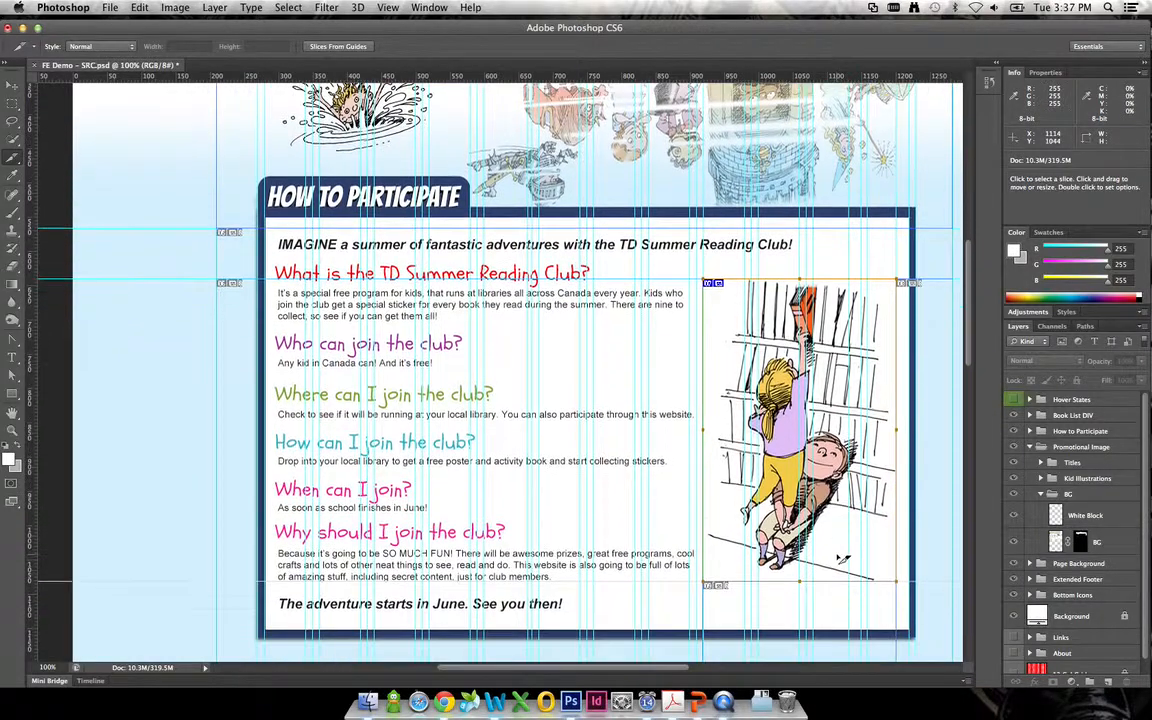
scroll(843, 548, "up", 9)
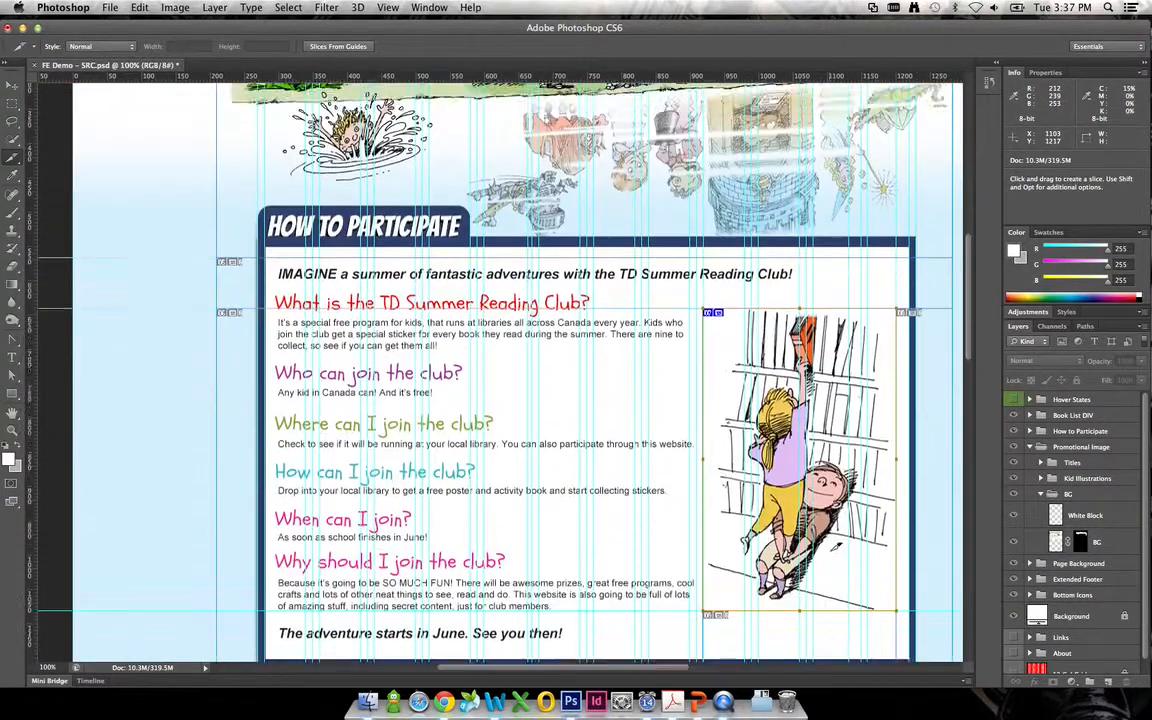
scroll(700, 305, "down", 6)
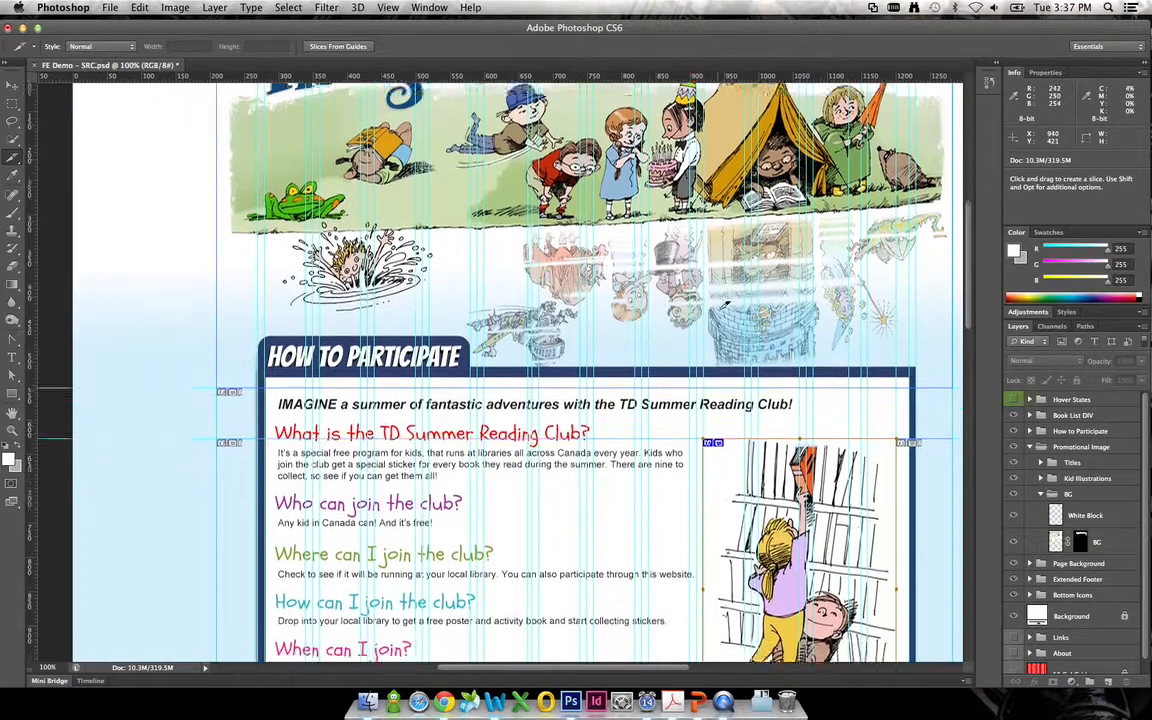
scroll(724, 304, "down", 15)
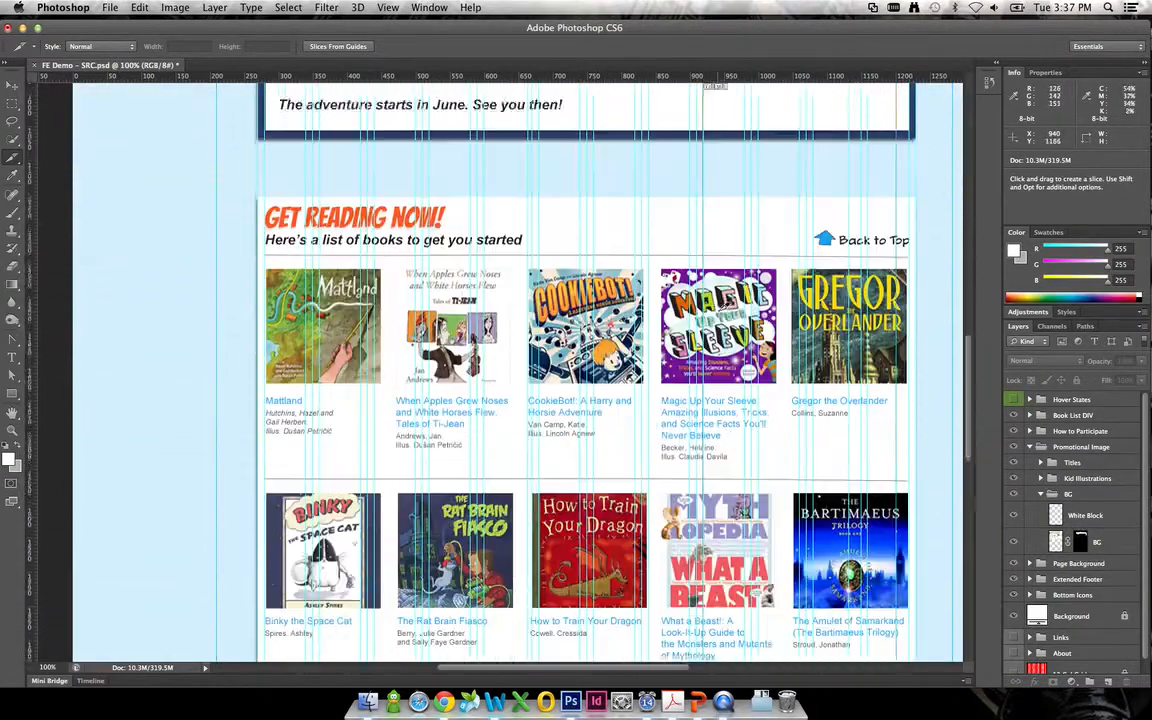
scroll(654, 330, "down", 2)
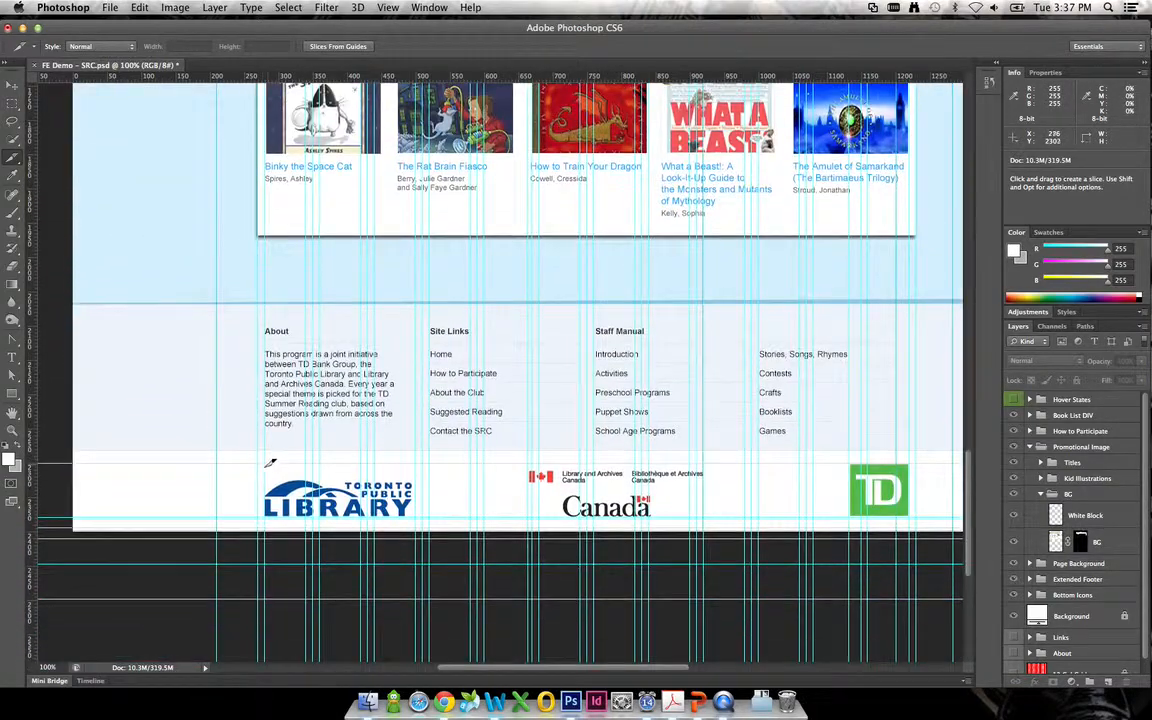
left_click_drag(266, 463, 422, 512)
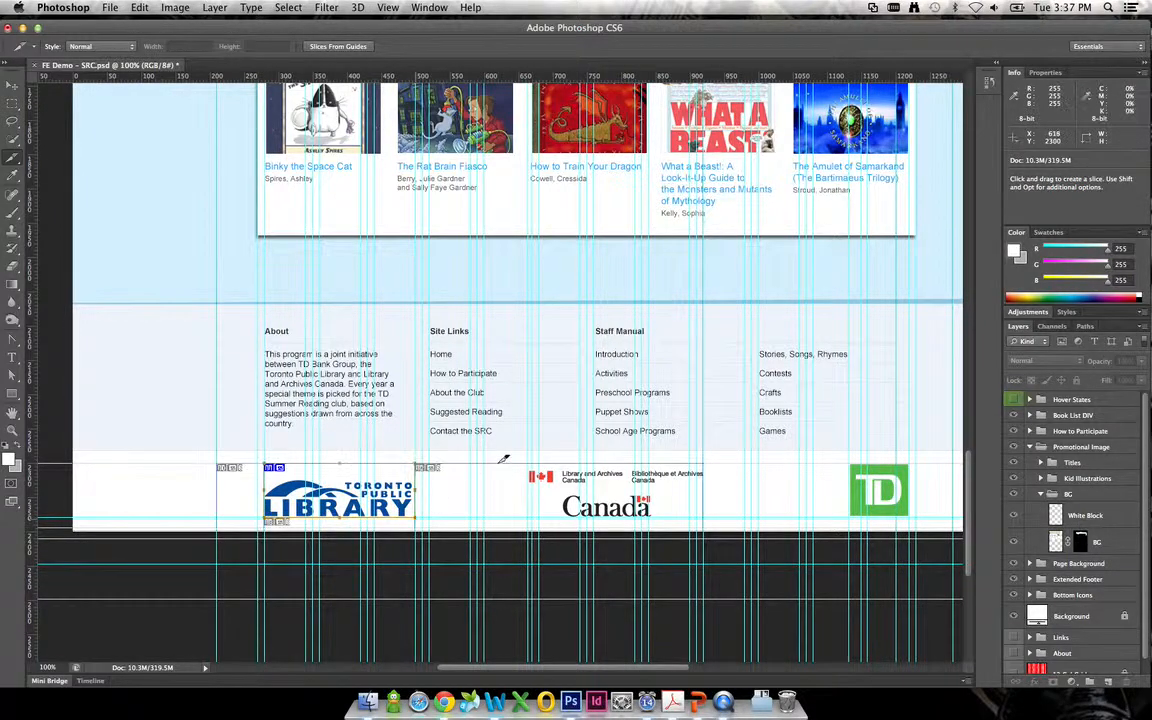
Draw slices around the Library and Archives Canada logo and the TD logo in the footer, following their guides
left_click_drag(527, 466, 712, 520)
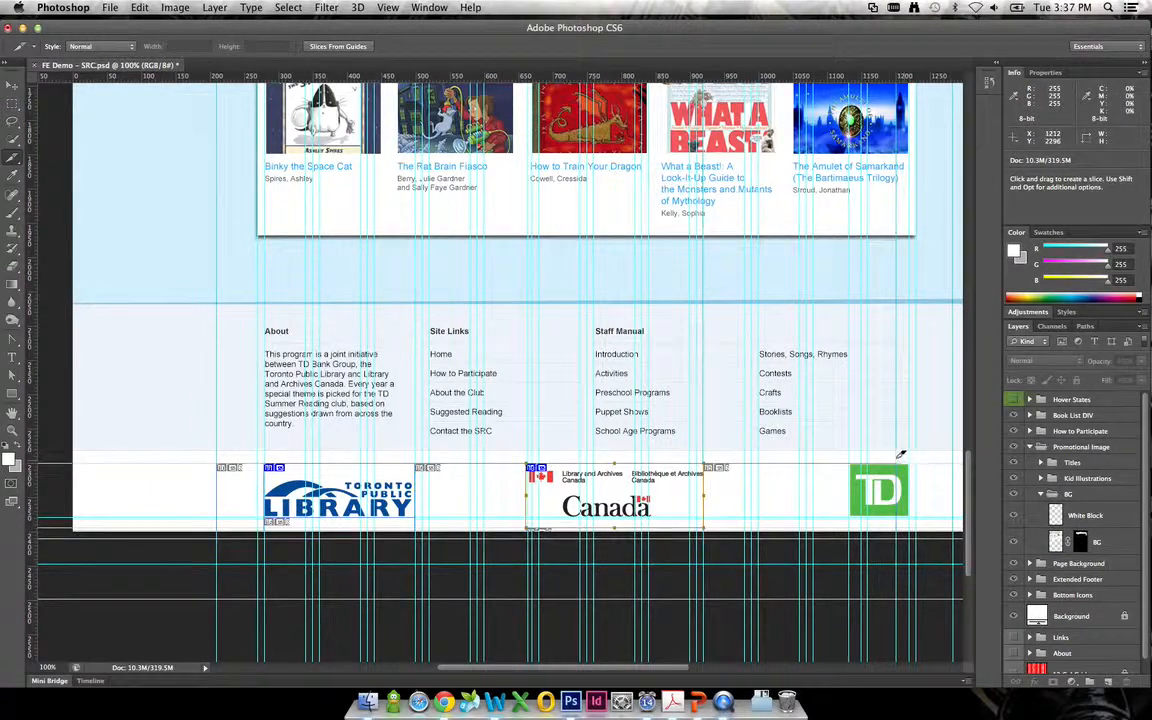
left_click_drag(850, 463, 914, 513)
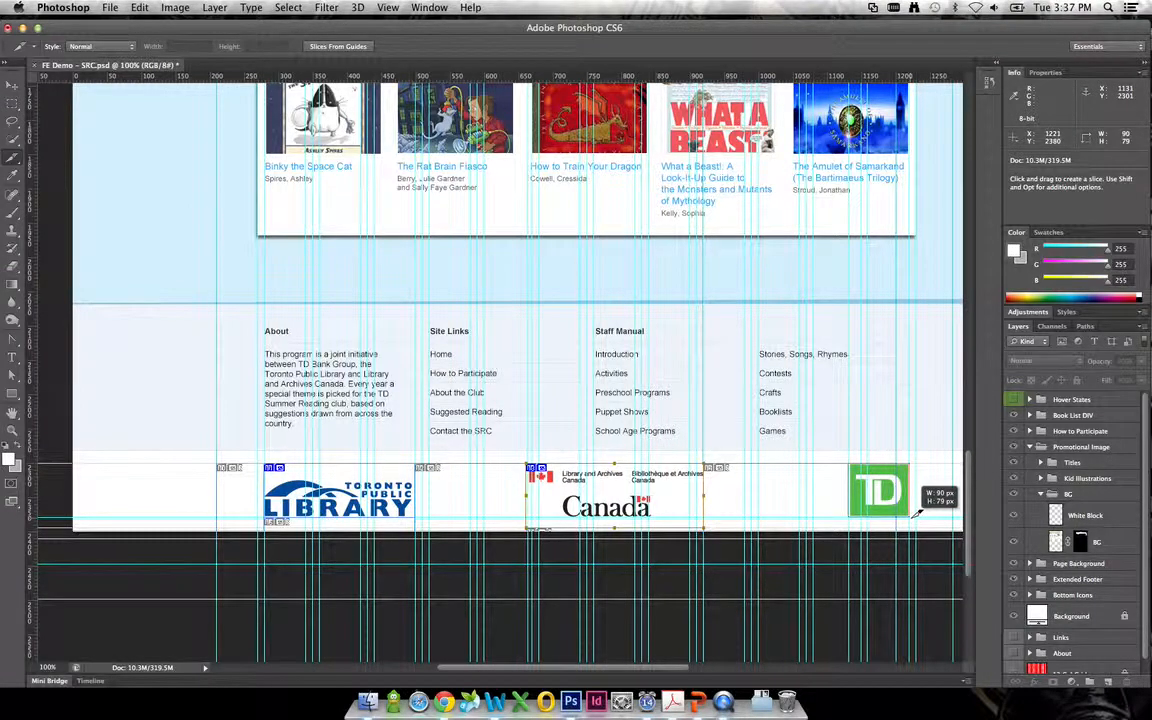
mouse_move(917, 513)
left_mouse_down()
mouse_move(717, 500)
mouse_move(694, 527)
mouse_move(830, 507)
mouse_move(919, 512)
mouse_move(922, 522)
mouse_move(916, 513)
left_mouse_up()
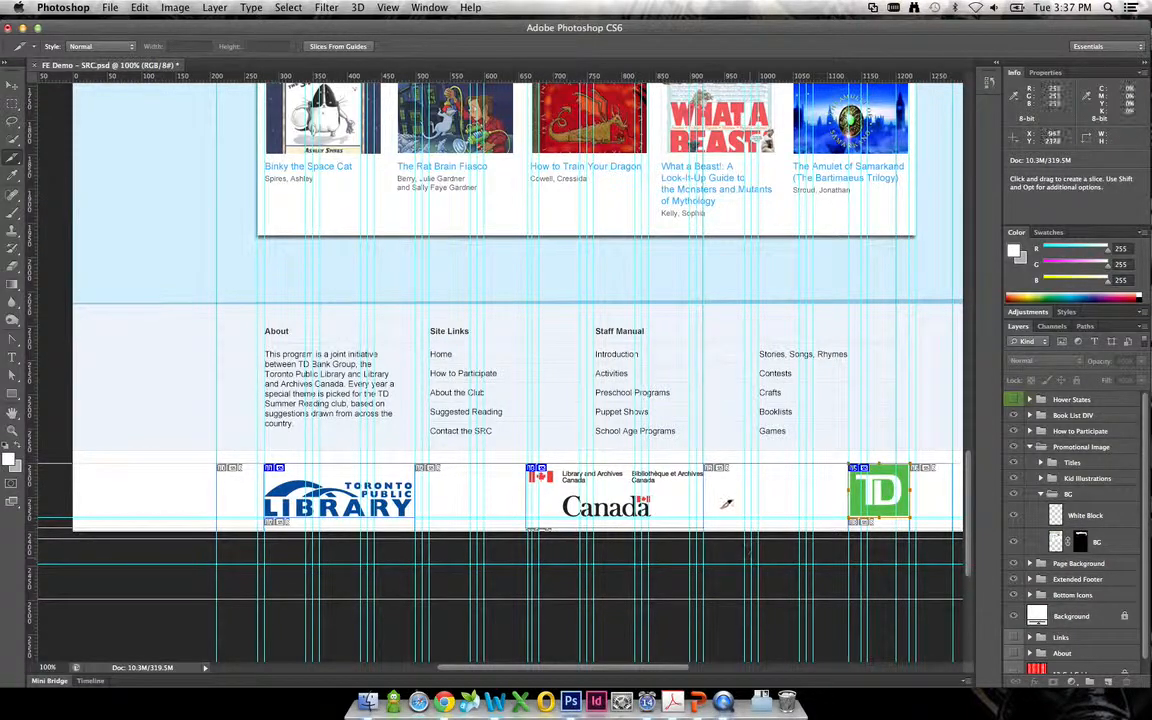
Select the header artwork slice with the Slice Select tool and try to pull its right edge slightly inward
scroll(702, 484, "up", 5)
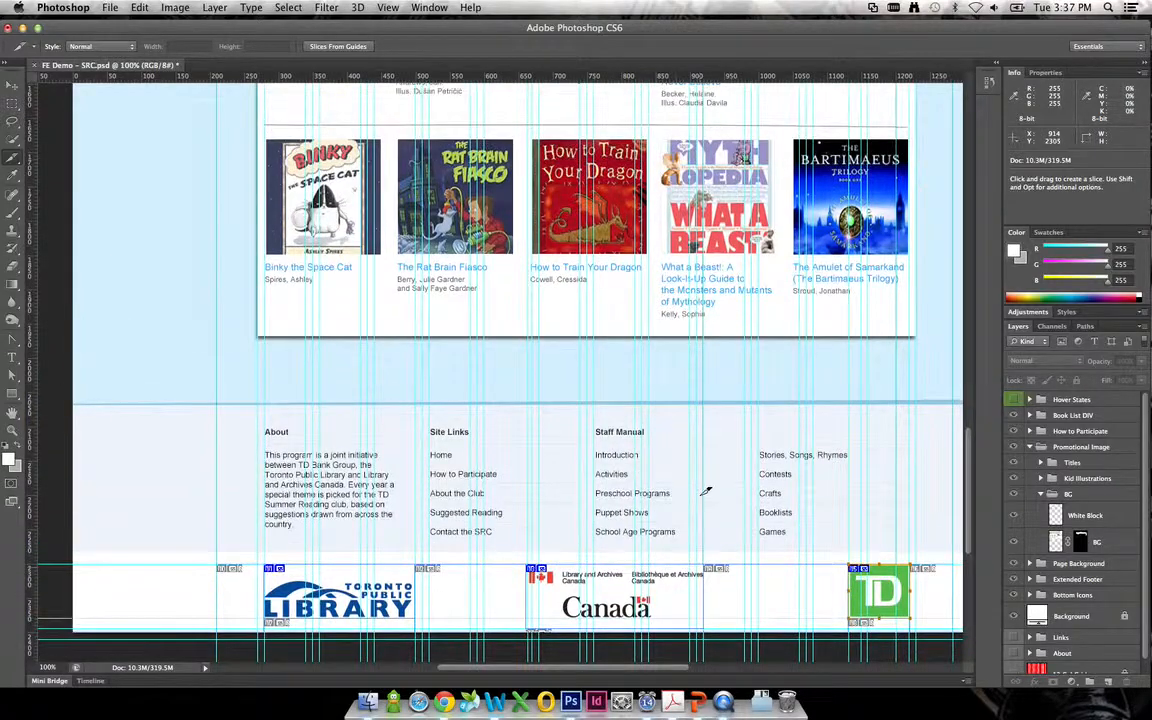
scroll(619, 584, "down", 1)
scroll(619, 584, "up", 15)
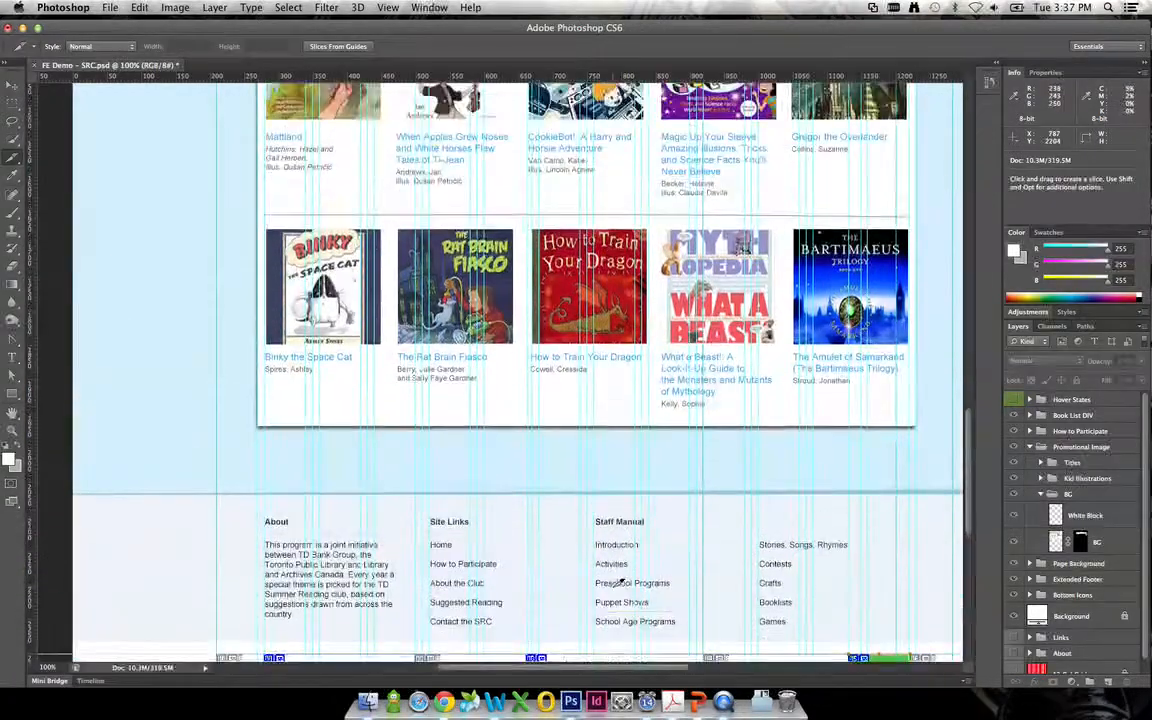
scroll(617, 580, "up", 20)
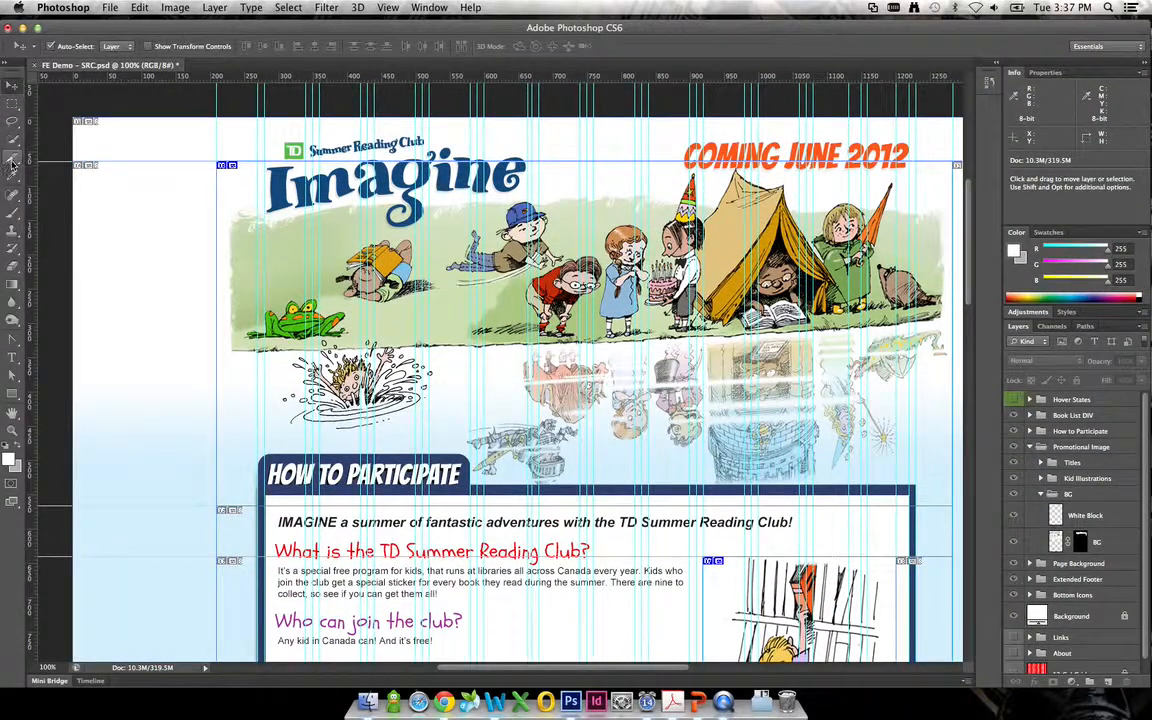
left_click(12, 159)
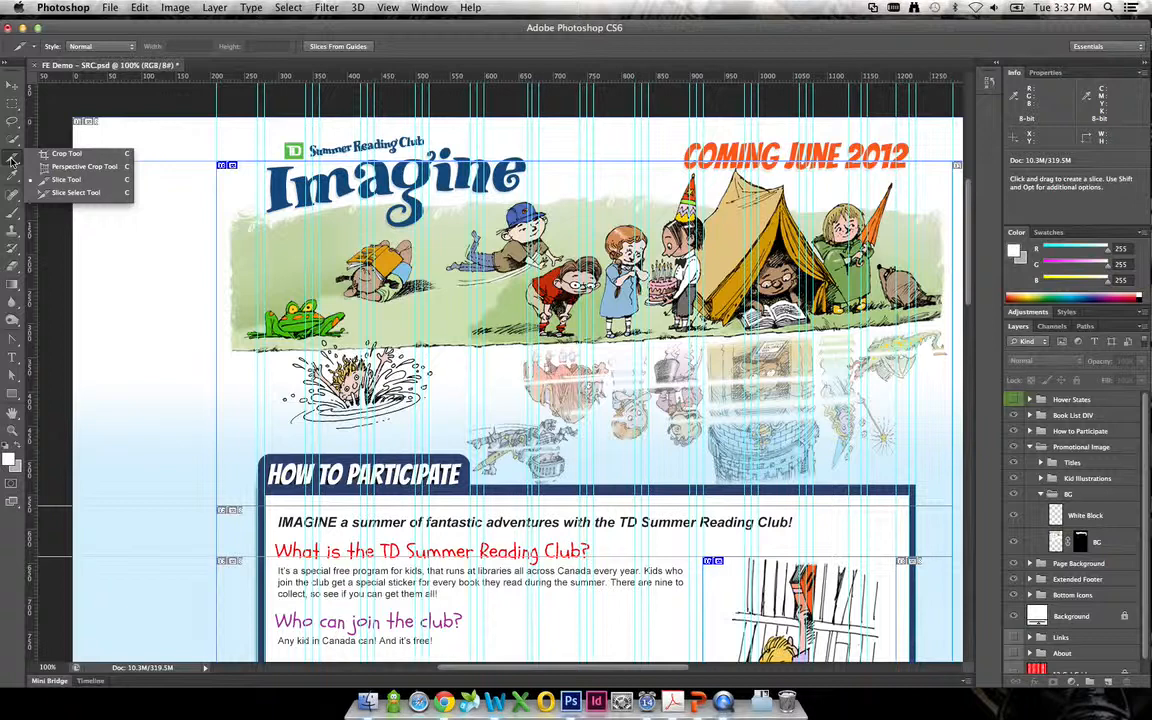
left_click(12, 162)
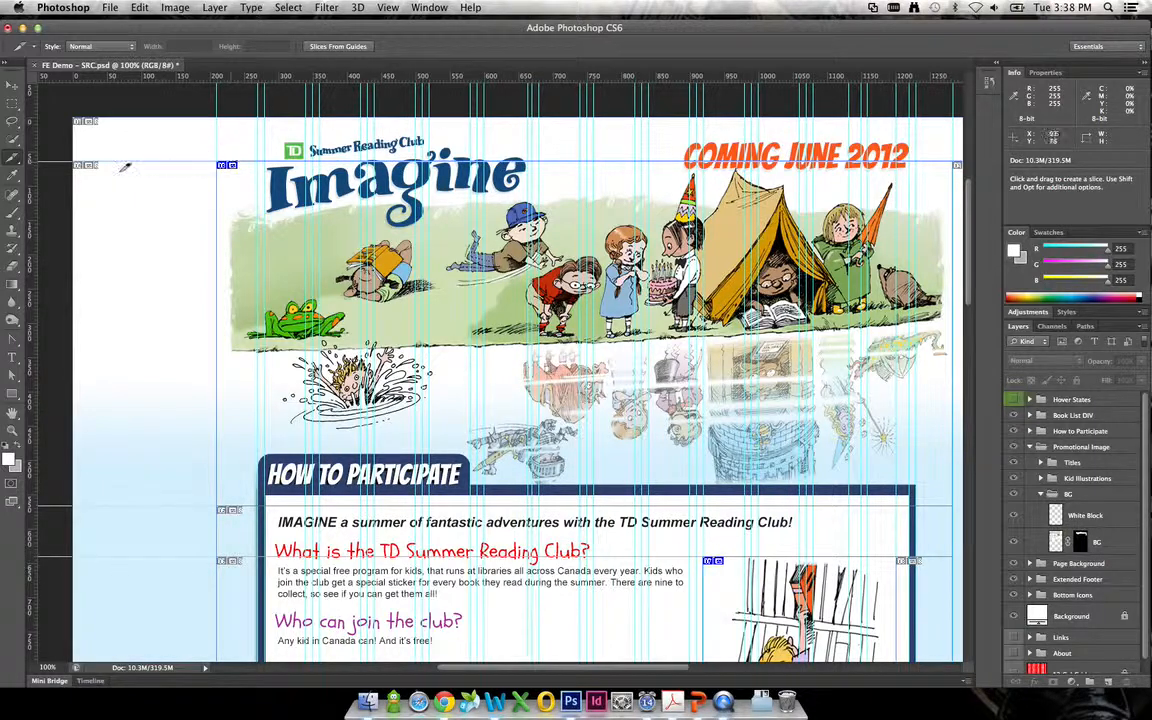
left_click(13, 166)
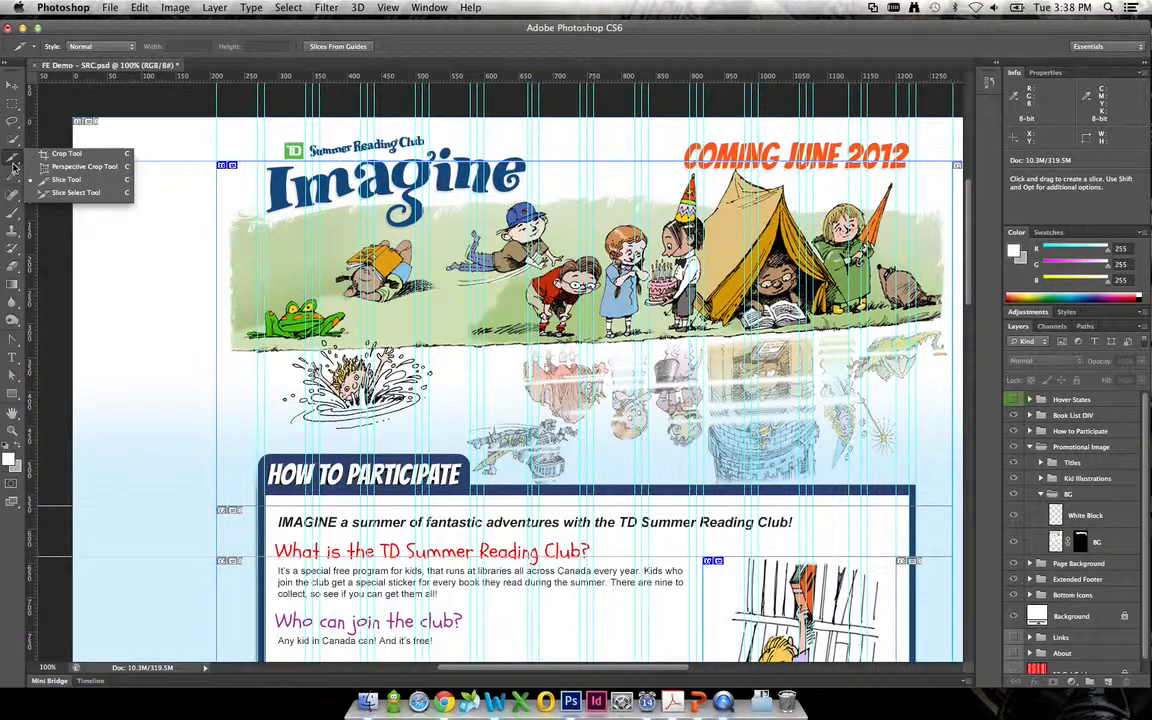
left_click(85, 193)
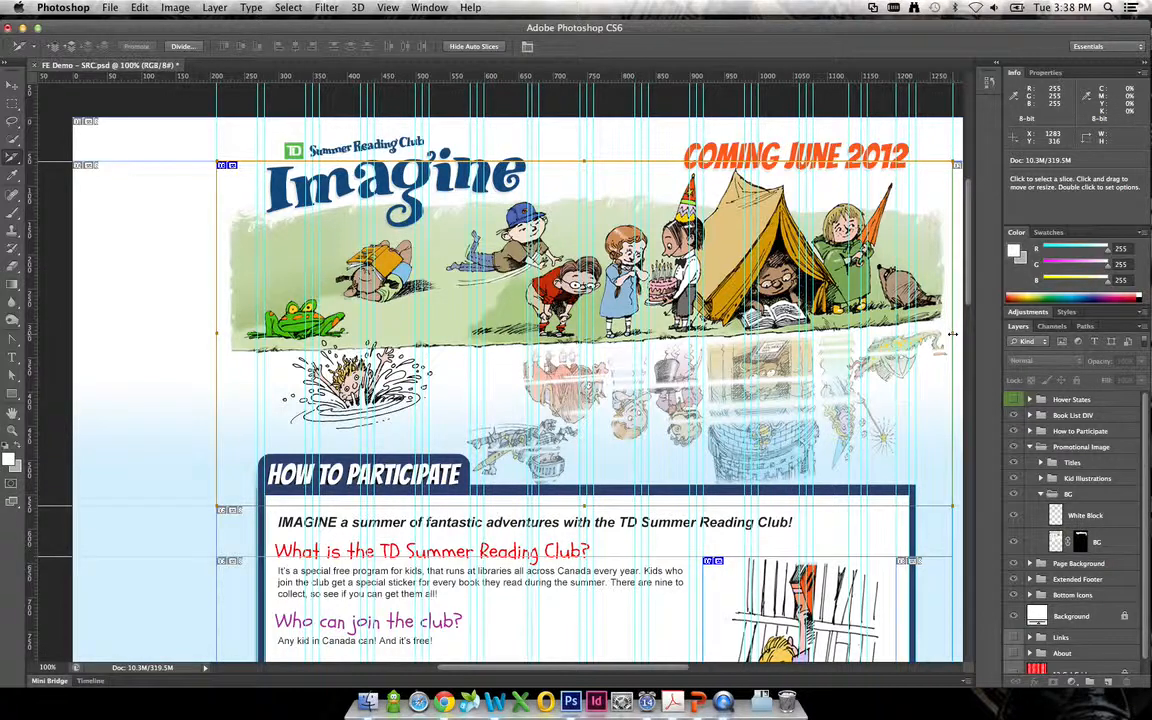
left_click_drag(951, 335, 951, 337)
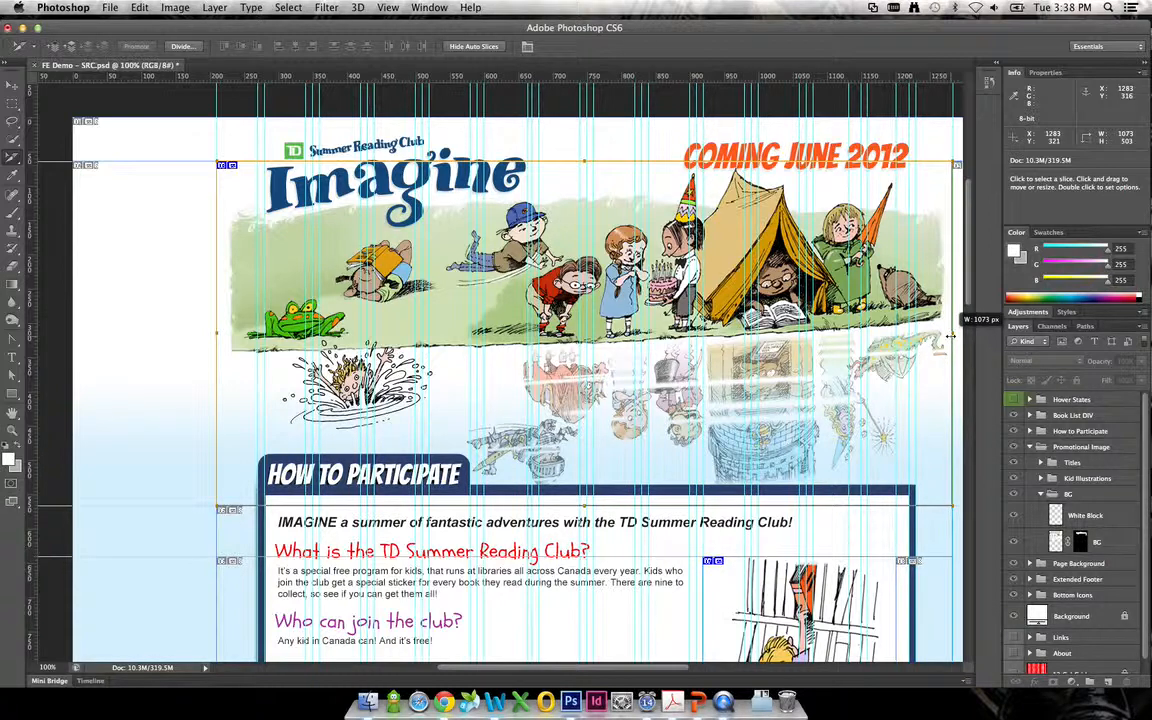
left_click_drag(950, 336, 945, 336)
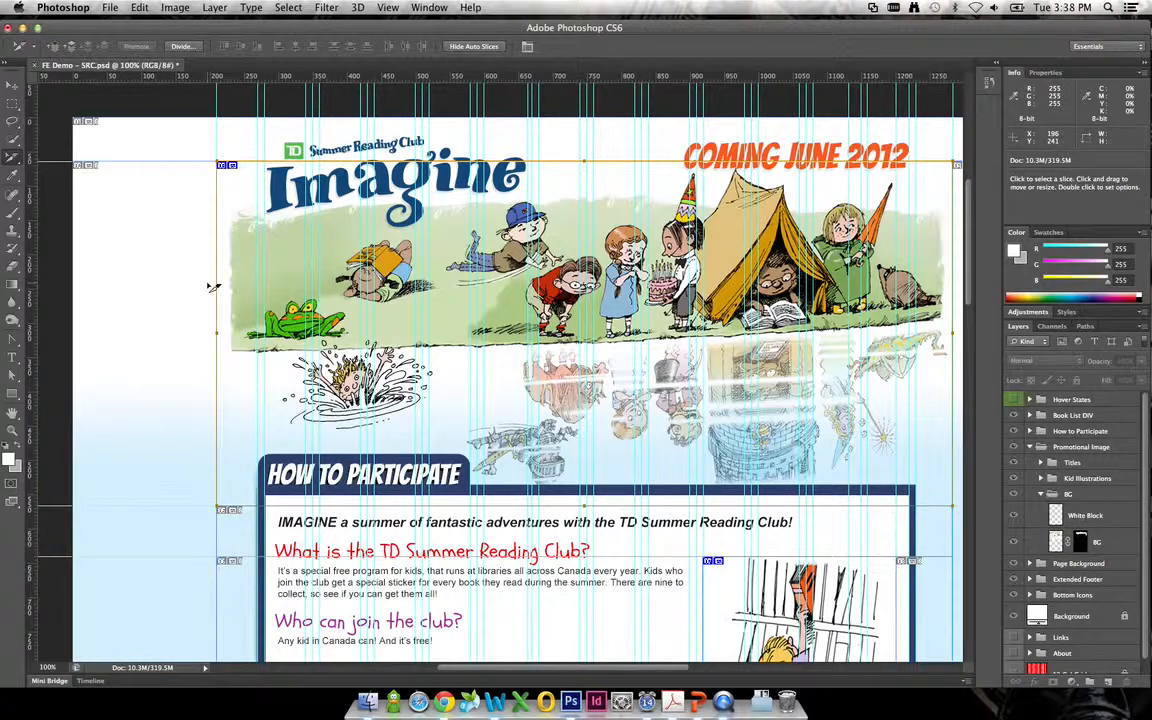
Move the left edge of the header artwork slice inward to make the slice 1070 px wide
key("super+equal")
key("super+equal")
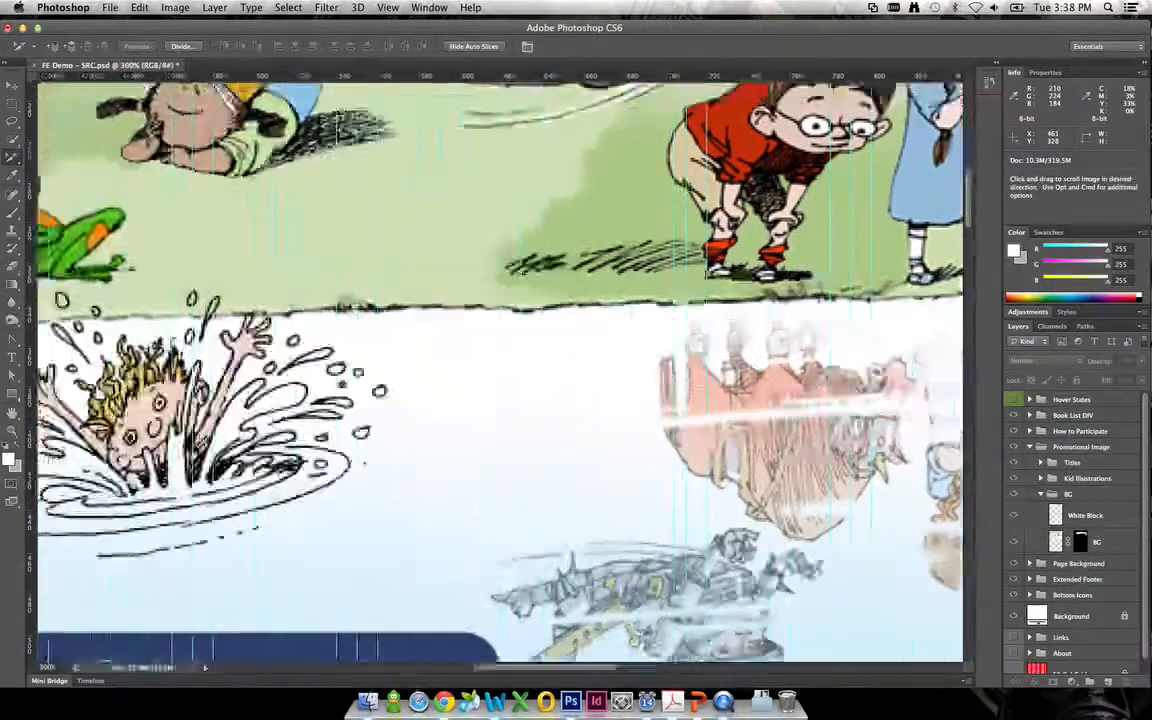
scroll(308, 290, "left", 10)
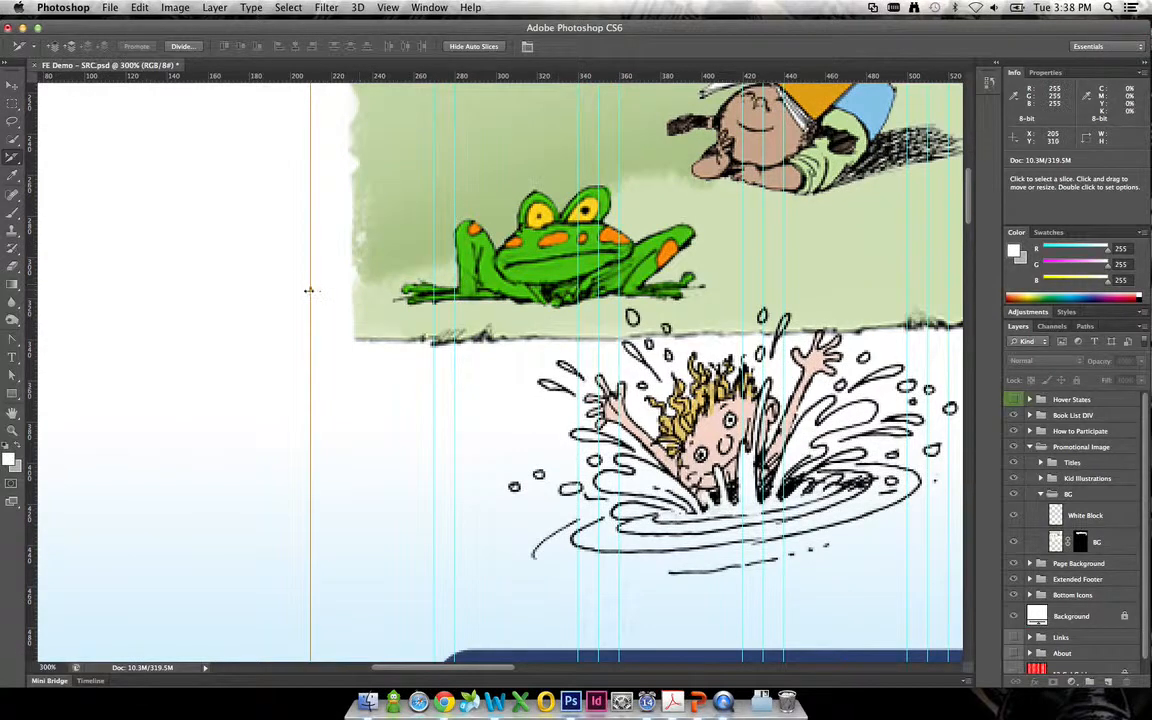
left_click_drag(313, 290, 314, 289)
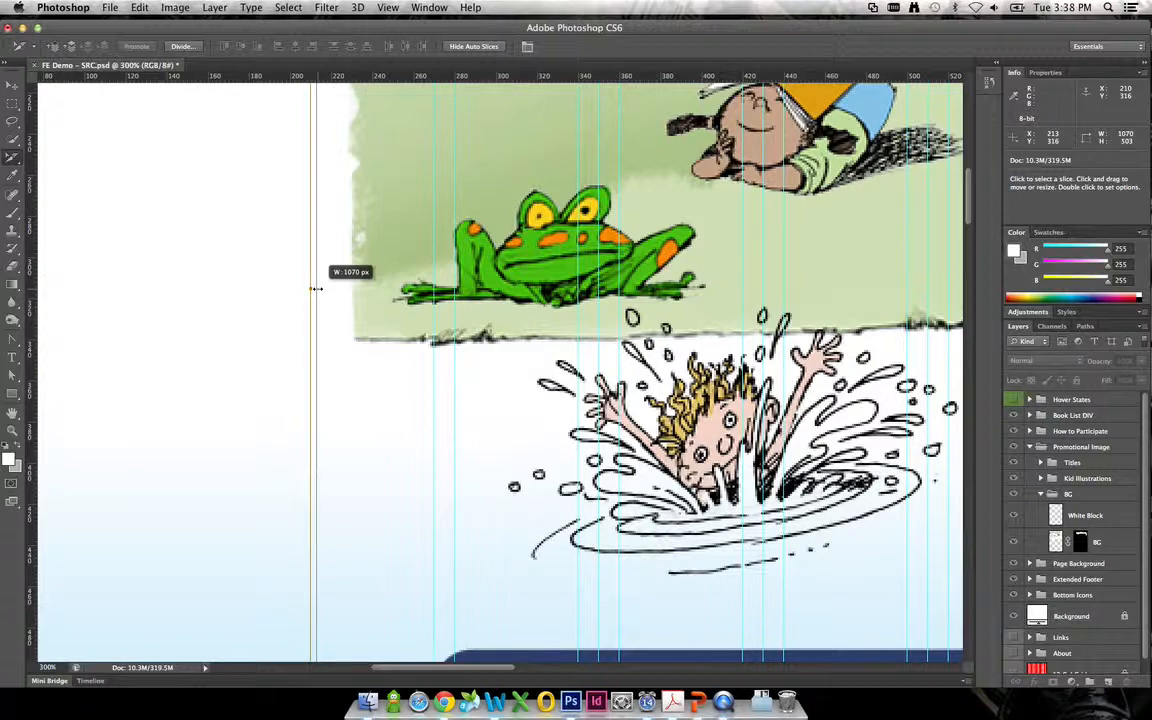
left_click_drag(316, 289, 317, 290)
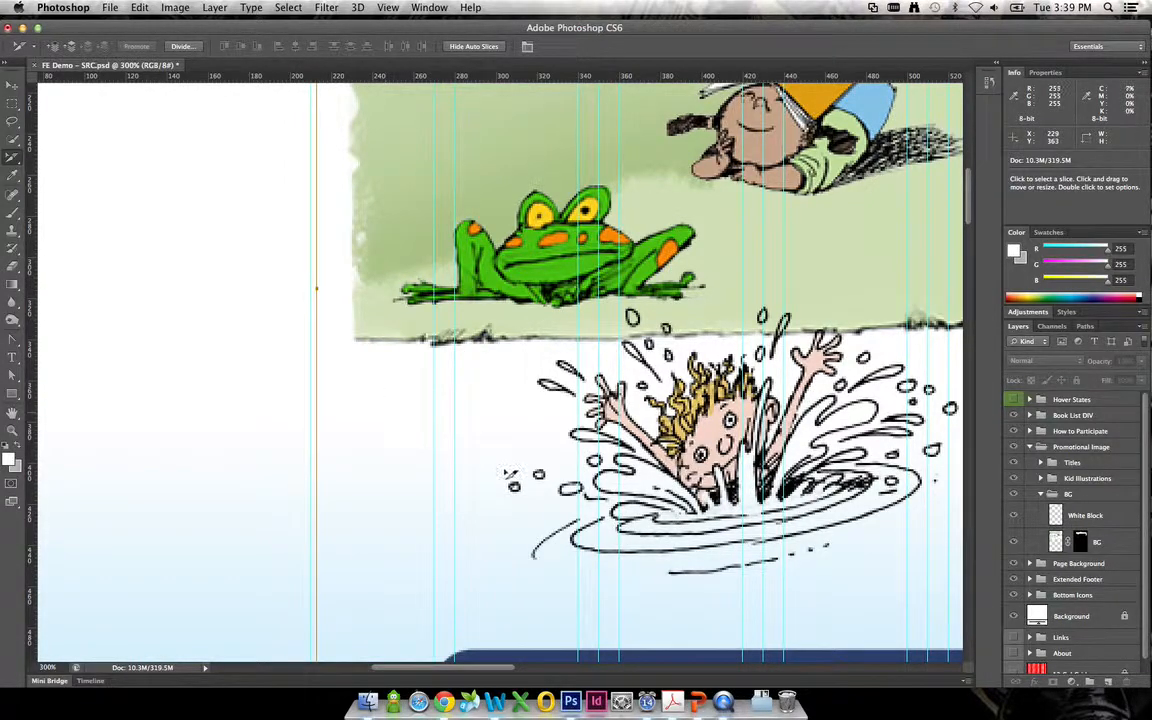
Raise the bottom edge of the header artwork slice to make the slice 500 px high
key("space")
left_click_drag(616, 544, 294, 239)
left_click_drag(576, 461, 263, 347)
left_click_drag(645, 355, 440, 352)
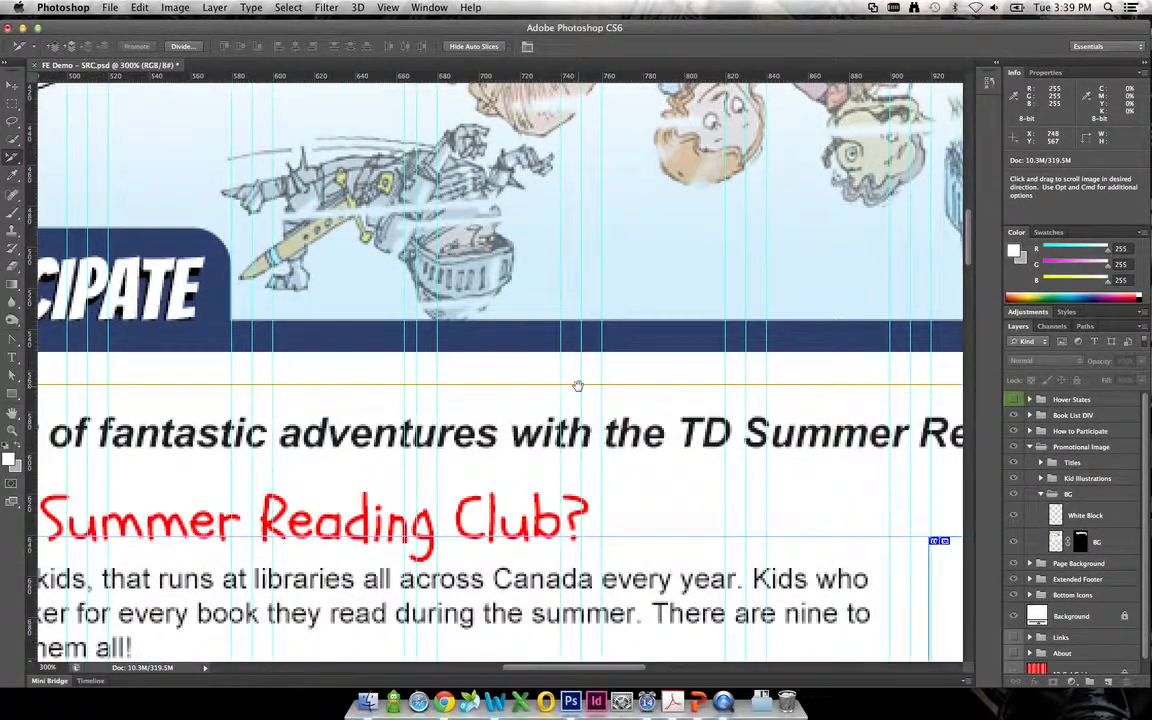
left_click_drag(578, 386, 575, 379)
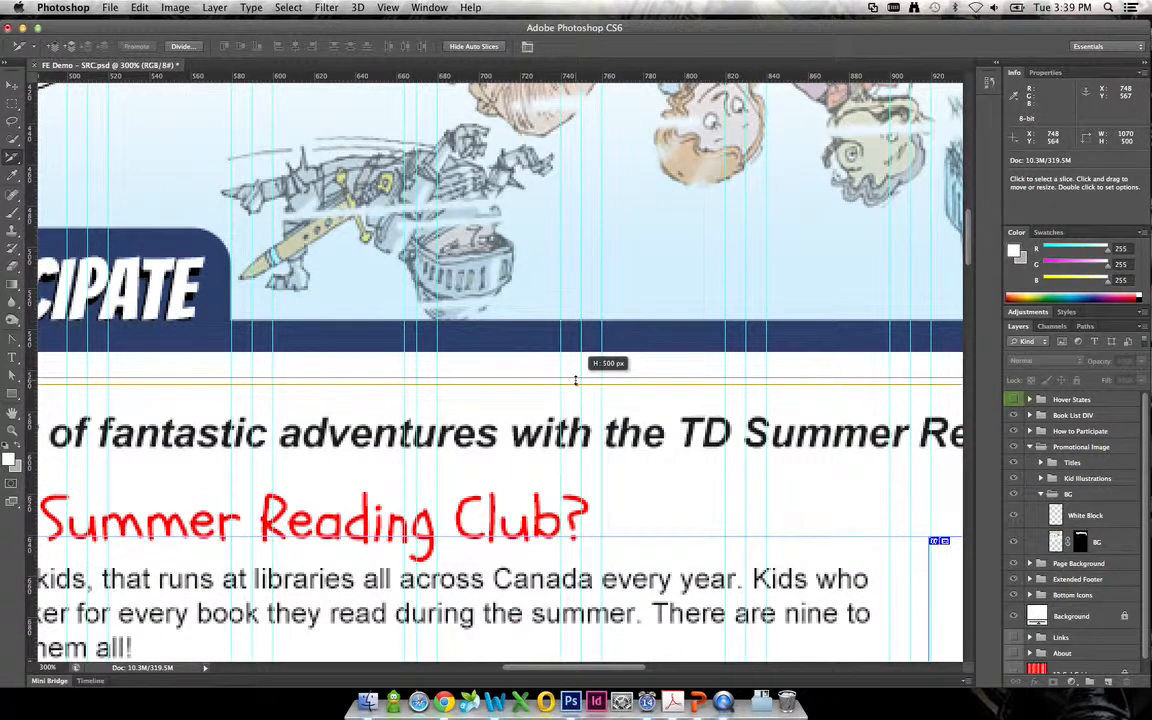
left_click_drag(575, 380, 576, 378)
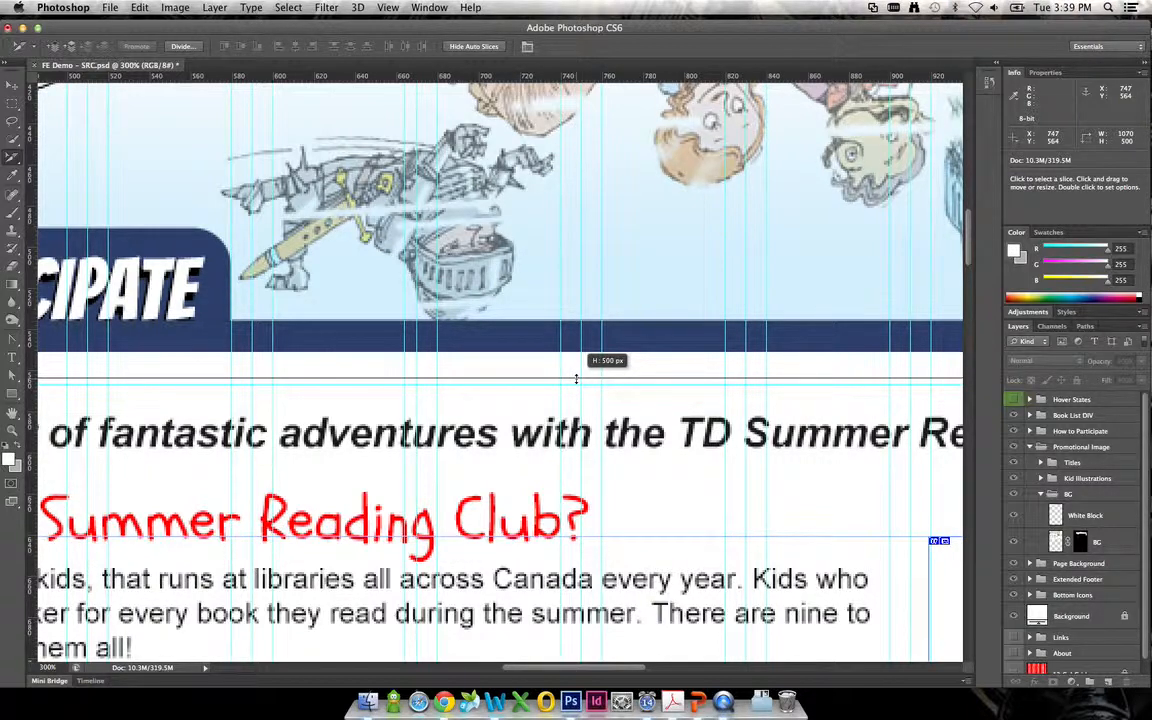
mouse_move(576, 378)
left_mouse_down()
mouse_move(579, 364)
mouse_move(580, 378)
left_mouse_up()
left_click_drag(579, 378, 579, 378)
Select the bookshelf illustration slice and move its left edge inward to make the slice 281 px wide
left_click_drag(680, 328, 223, 298)
left_click_drag(570, 465, 383, 180)
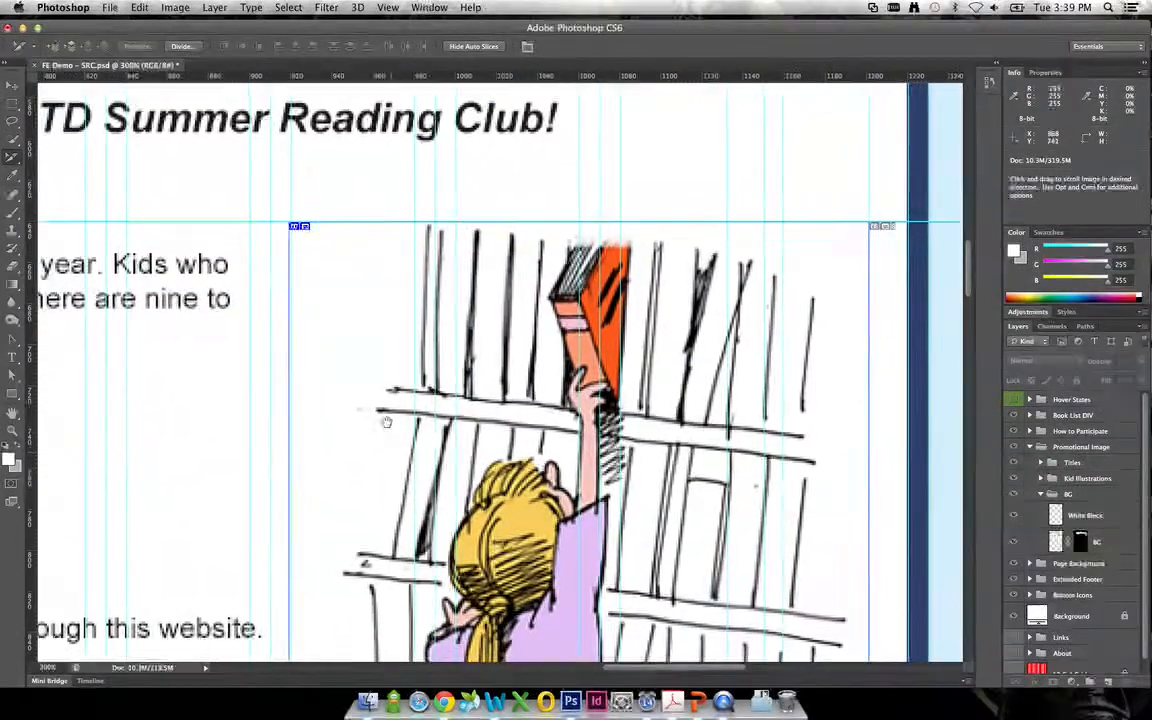
left_click_drag(379, 470, 375, 354)
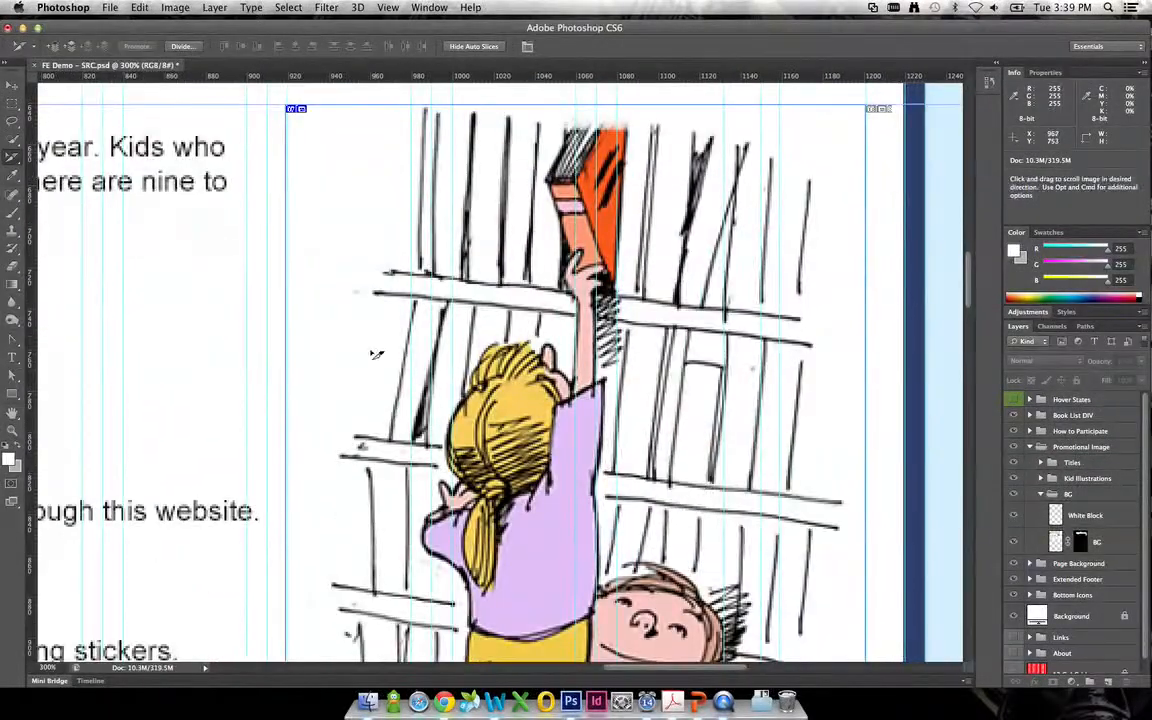
left_click(295, 363)
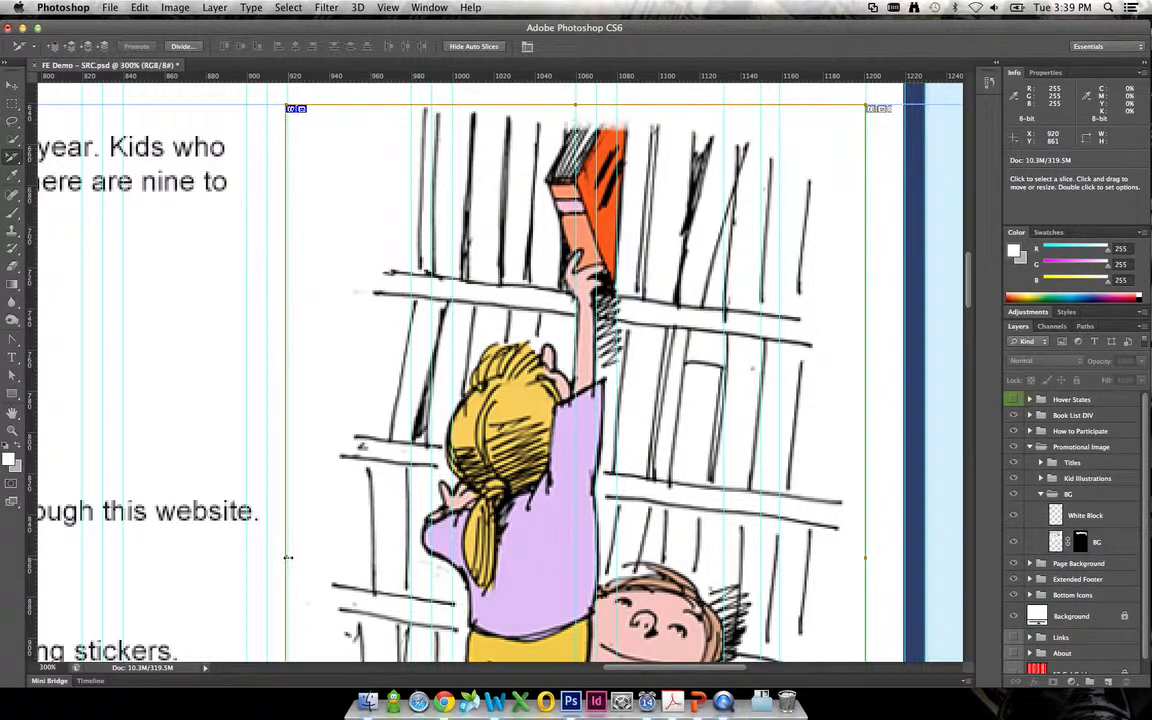
left_click_drag(288, 557, 289, 557)
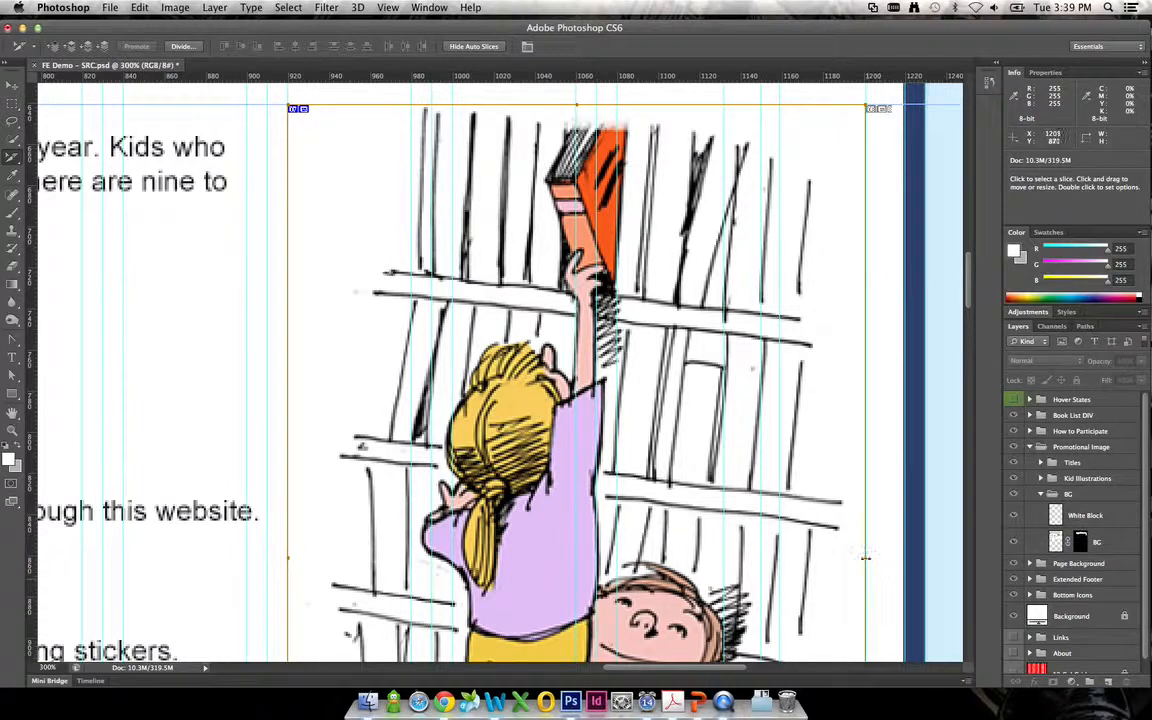
Try to move the right edge of the bookshelf illustration slice slightly inward, away from its vertical guide
left_click_drag(865, 557, 865, 560)
key("super+equal")
key("super+equal")
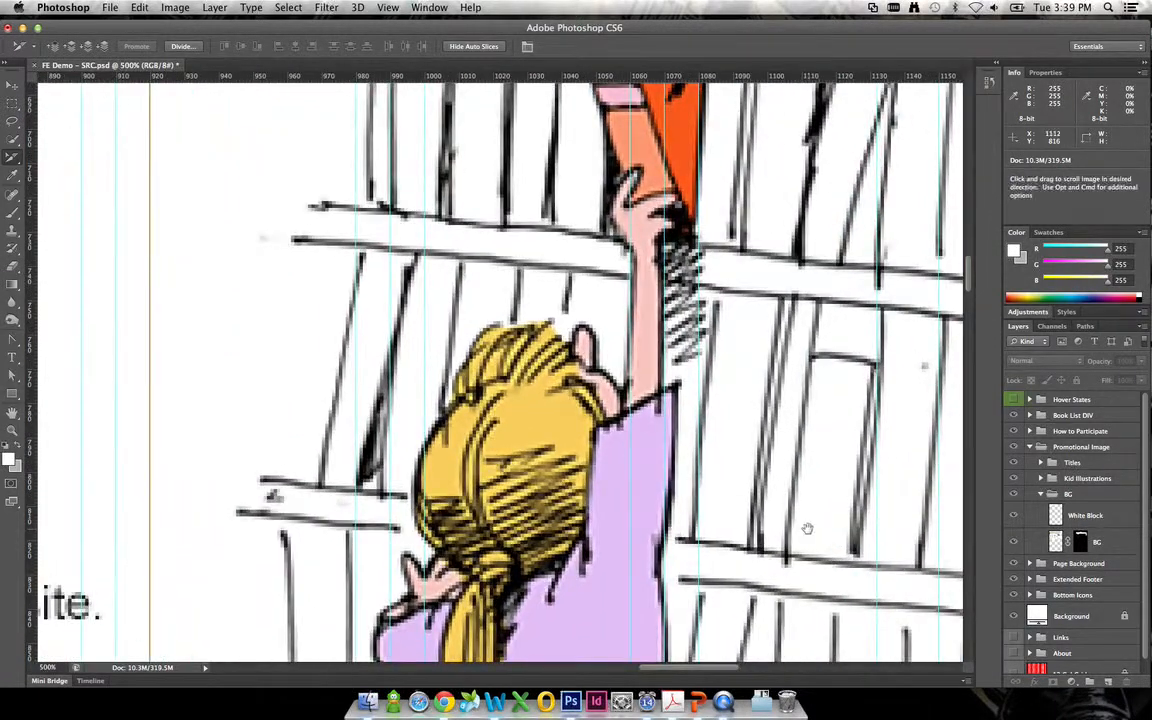
scroll(797, 537, "right", 10)
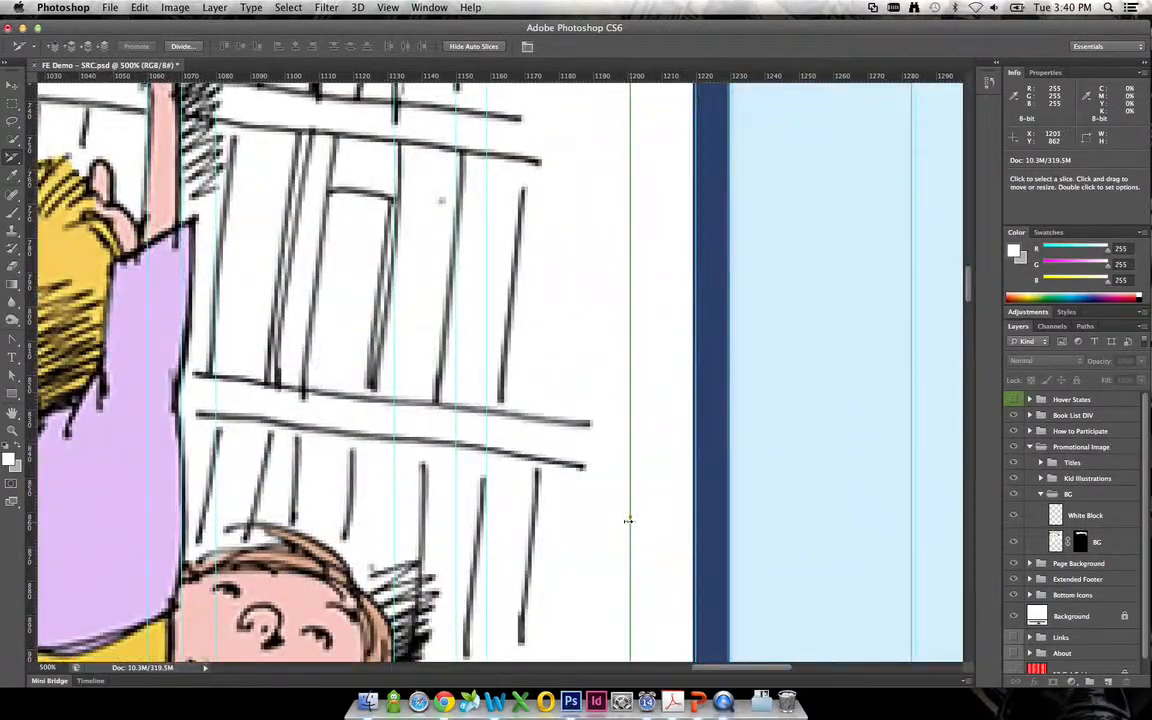
left_click_drag(628, 520, 628, 521)
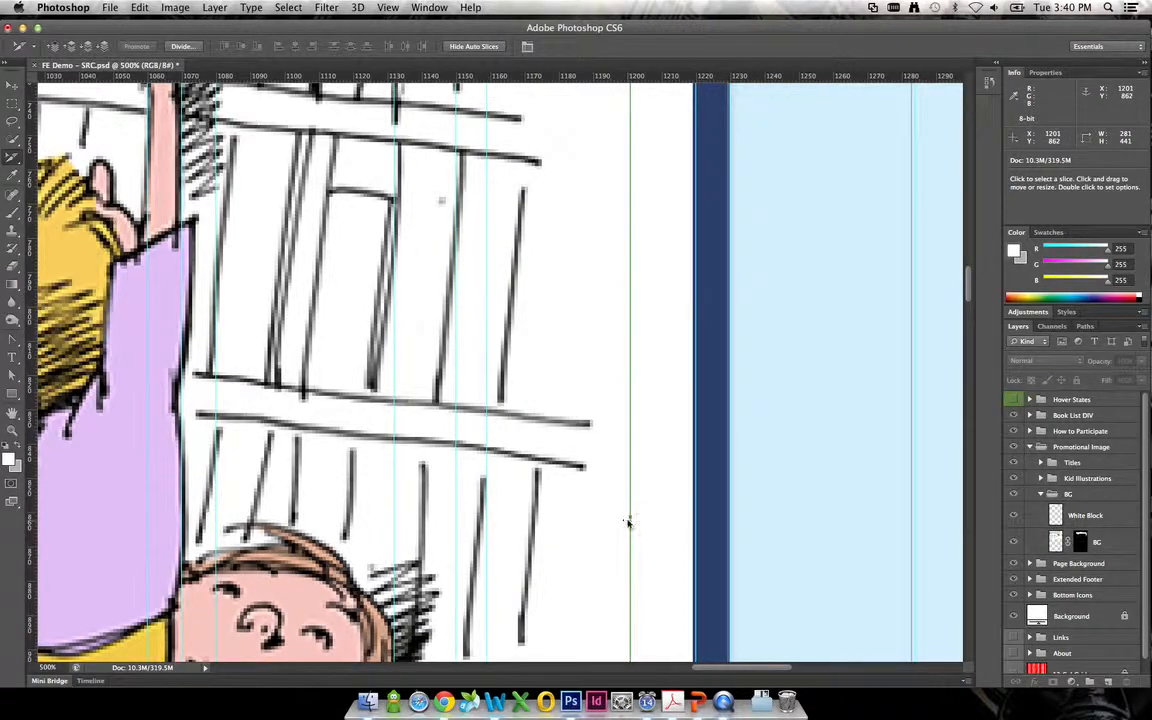
key("super+equal")
key("super+equal")
key("super+equal")
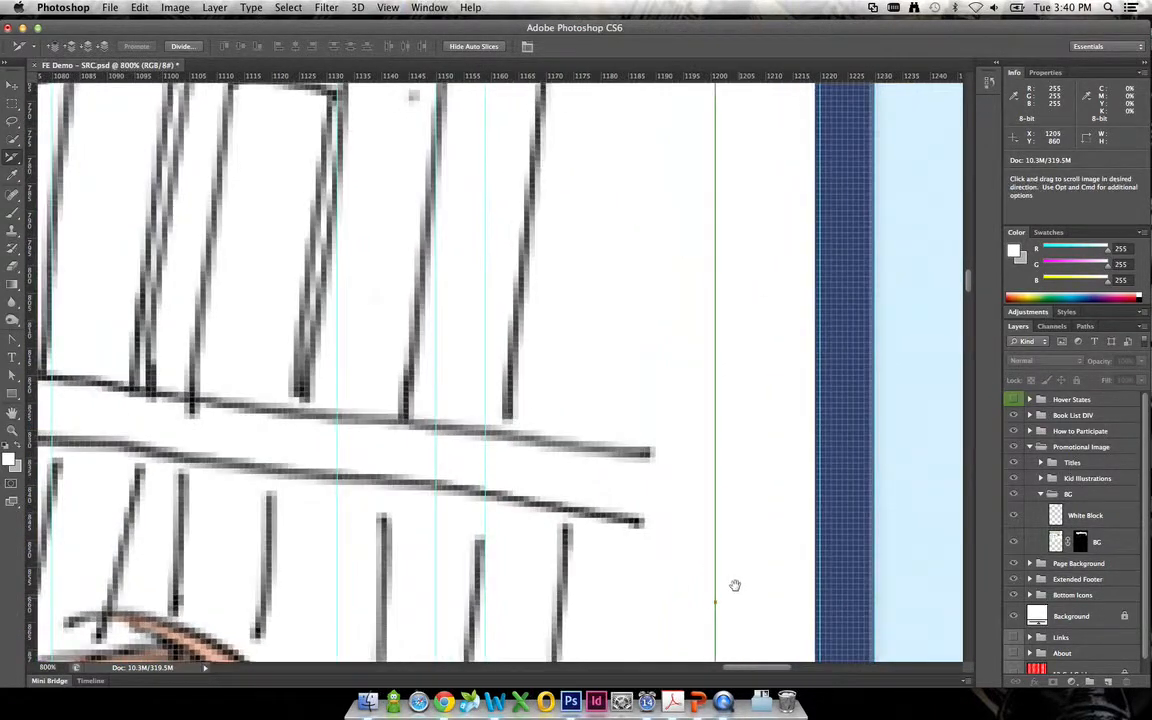
left_click_drag(735, 585, 622, 381)
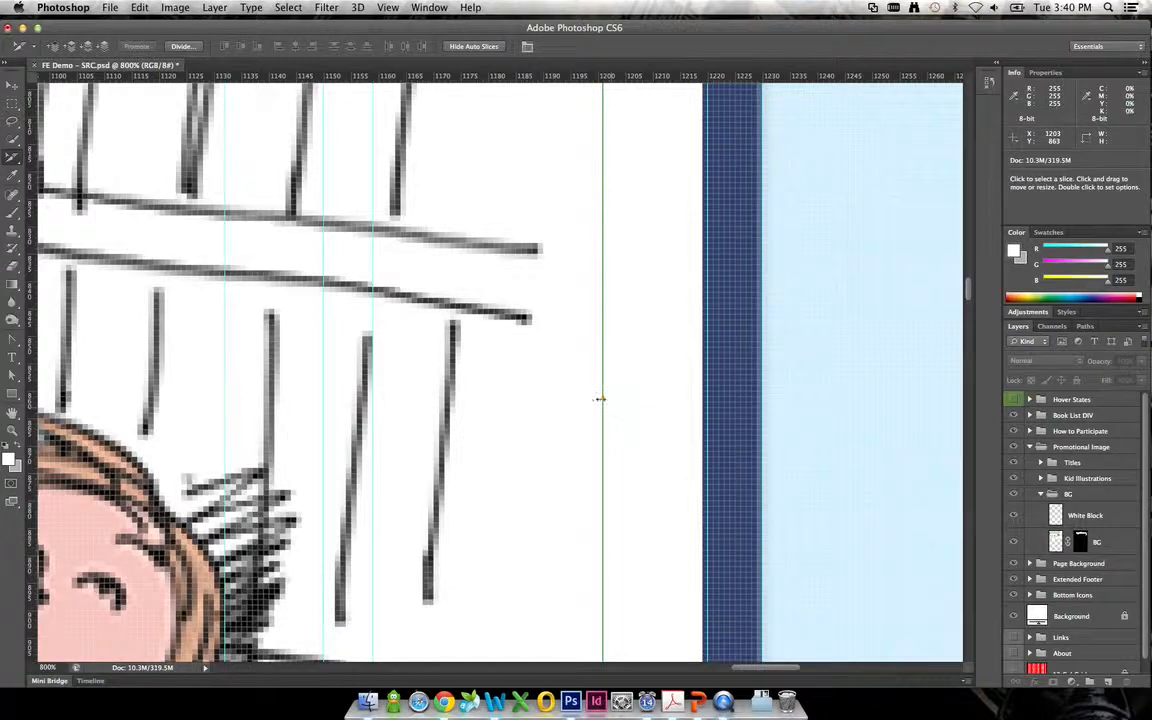
left_click_drag(595, 399, 600, 401)
left_click_drag(658, 262, 658, 571)
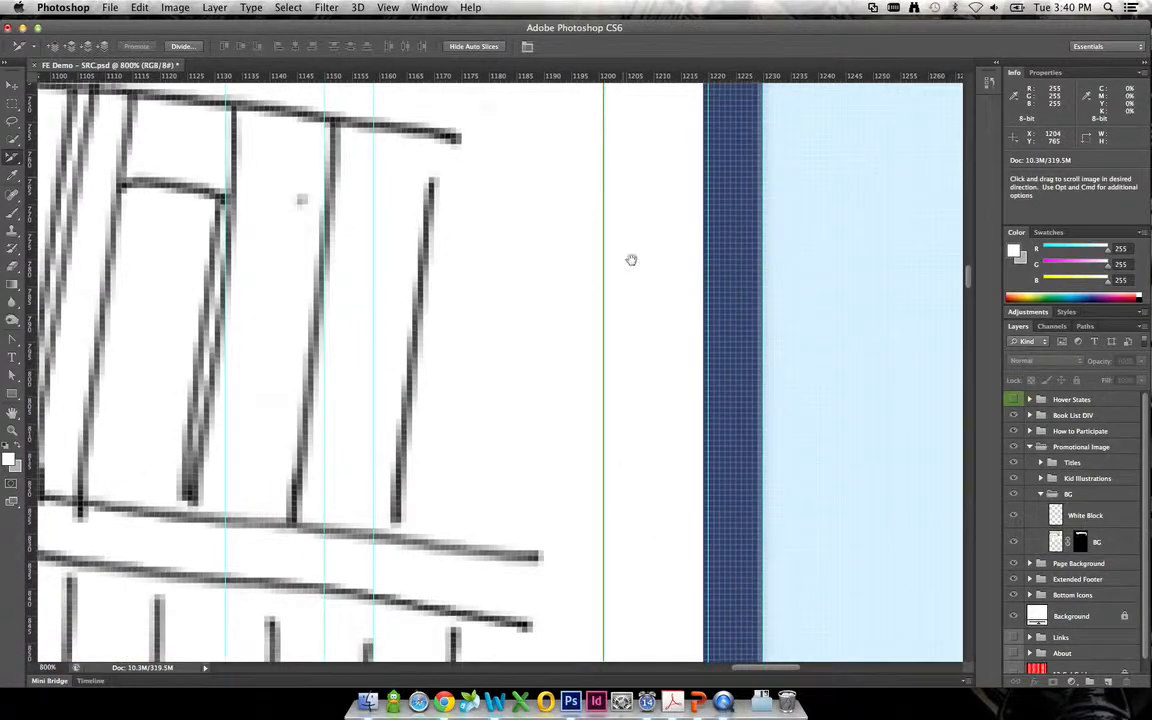
left_click_drag(631, 260, 612, 507)
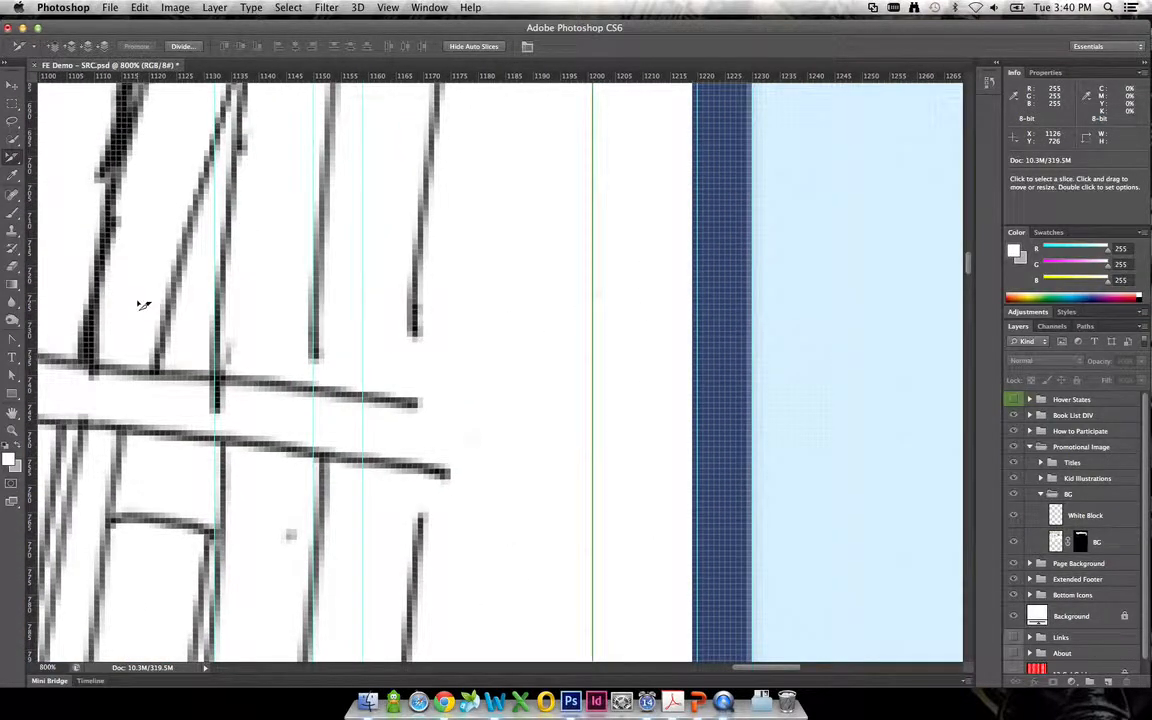
Move the vertical guide off the bookshelf slice's right edge into the pale blue page background, and return to the Slice Select tool
key("super+minus")
key("super+minus")
key("super+minus")
key("super+minus")
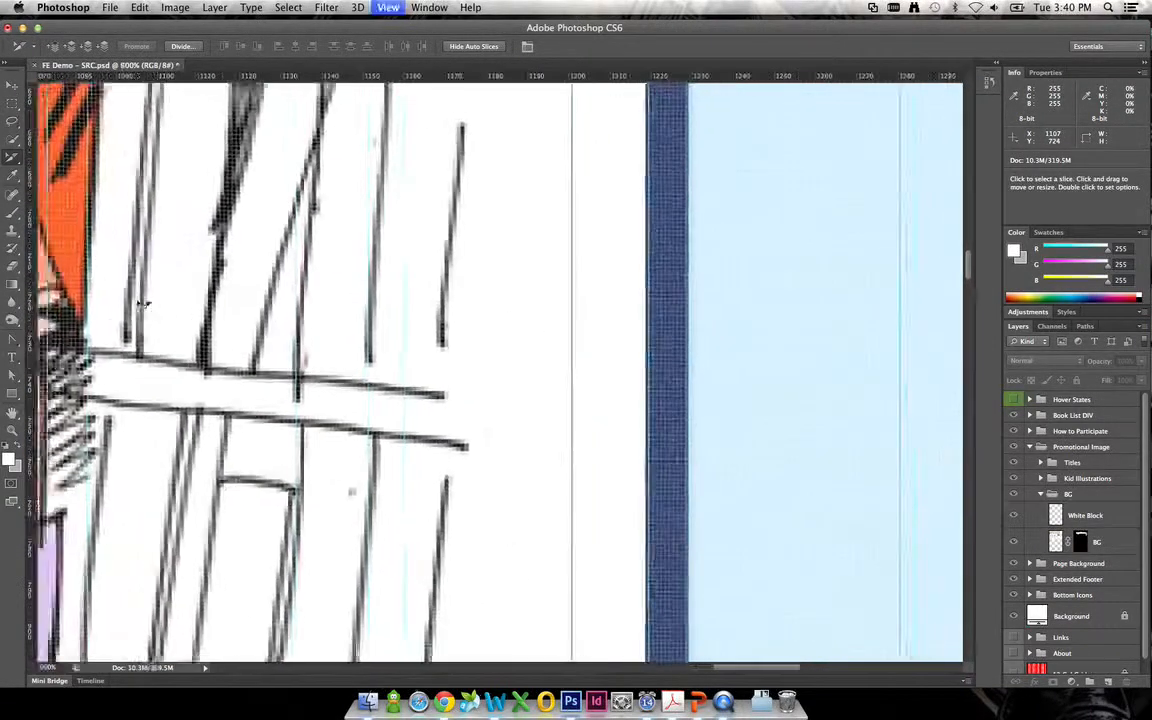
left_click(10, 88)
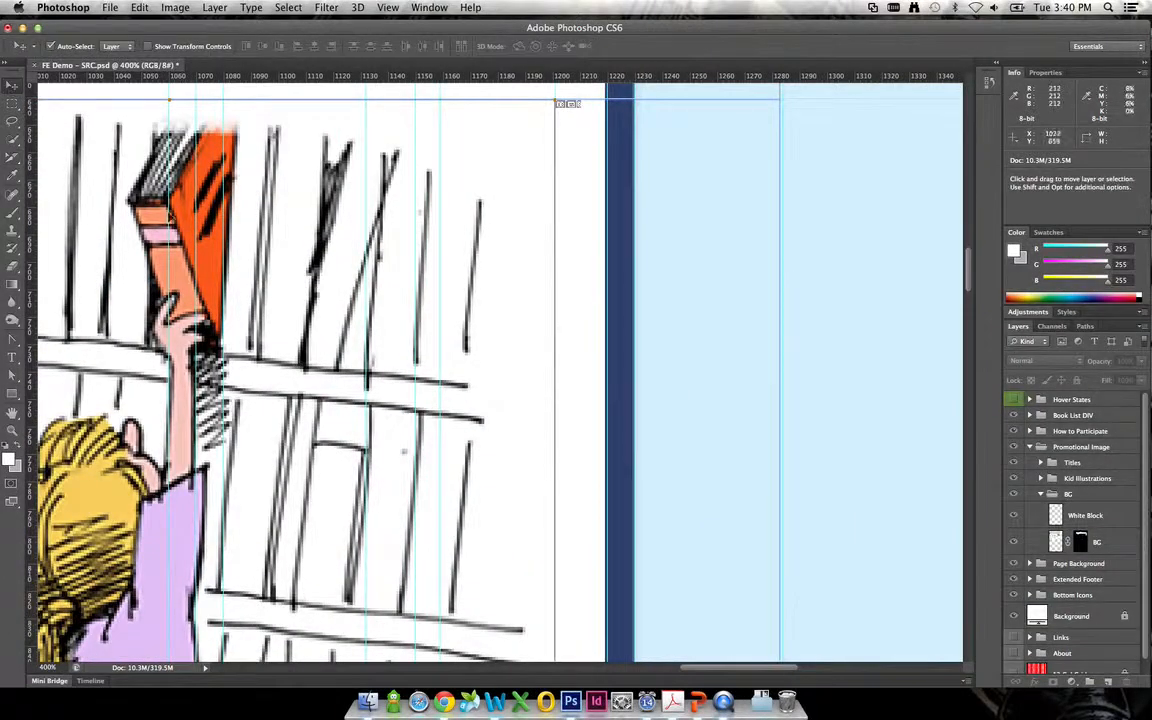
scroll(540, 342, "up", 4)
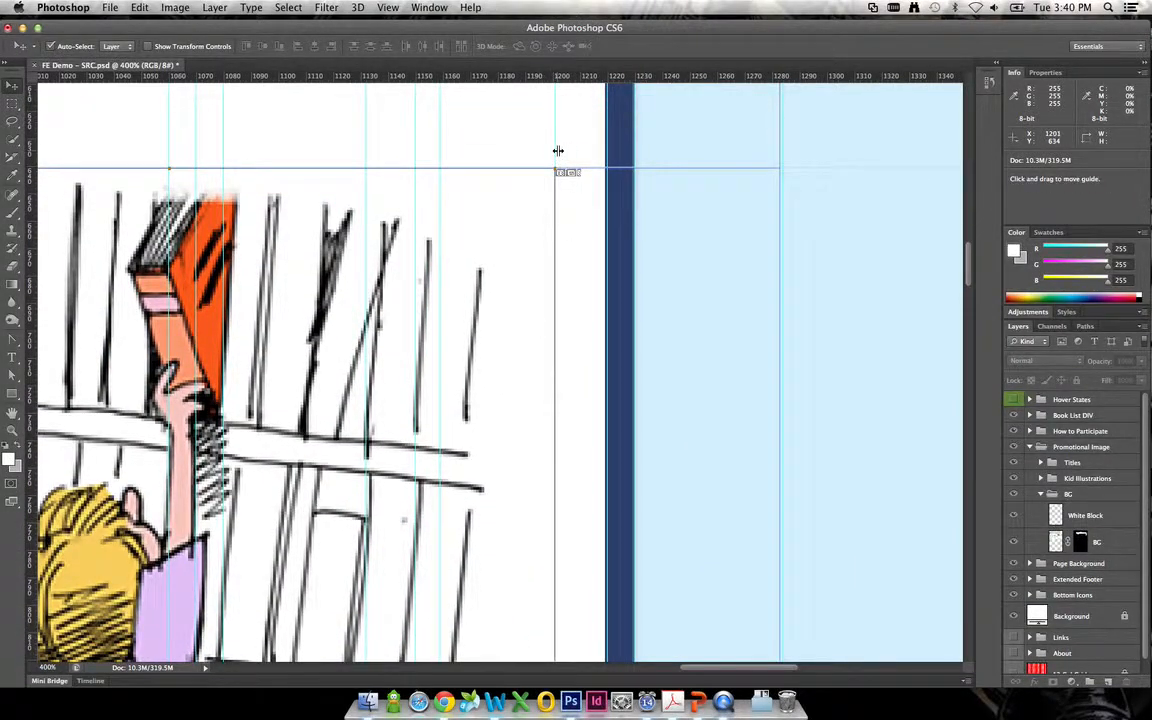
left_click_drag(558, 154, 713, 164)
left_click_drag(581, 566, 604, 184)
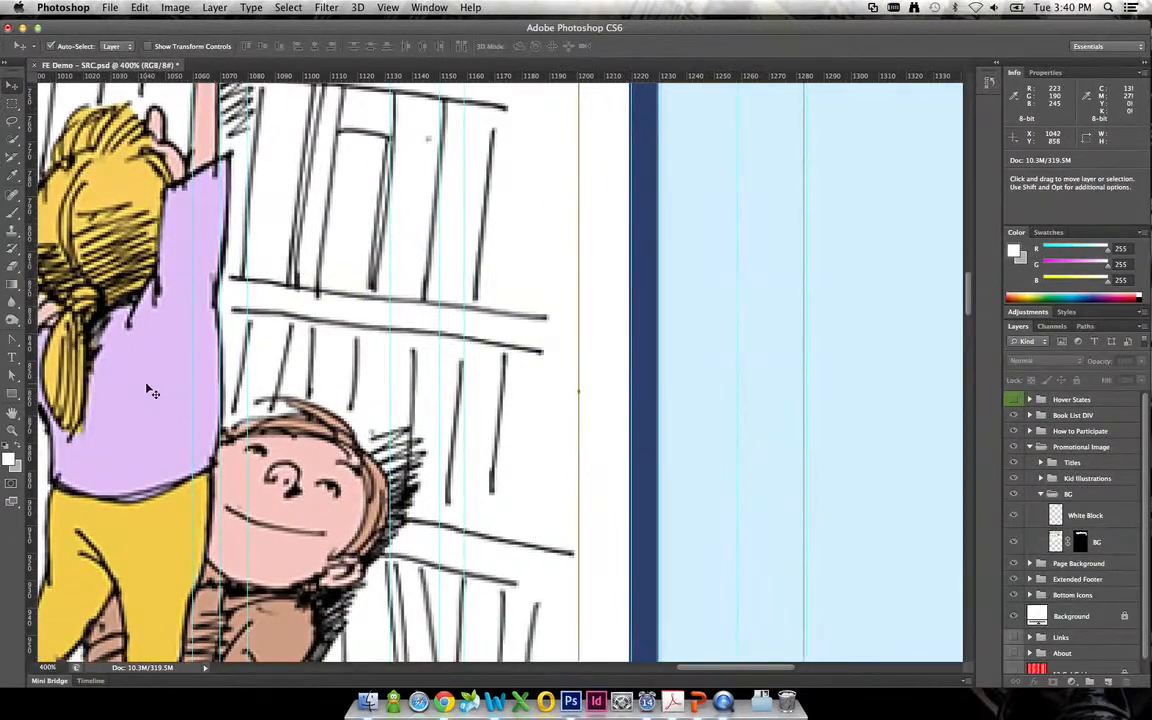
left_click(13, 158)
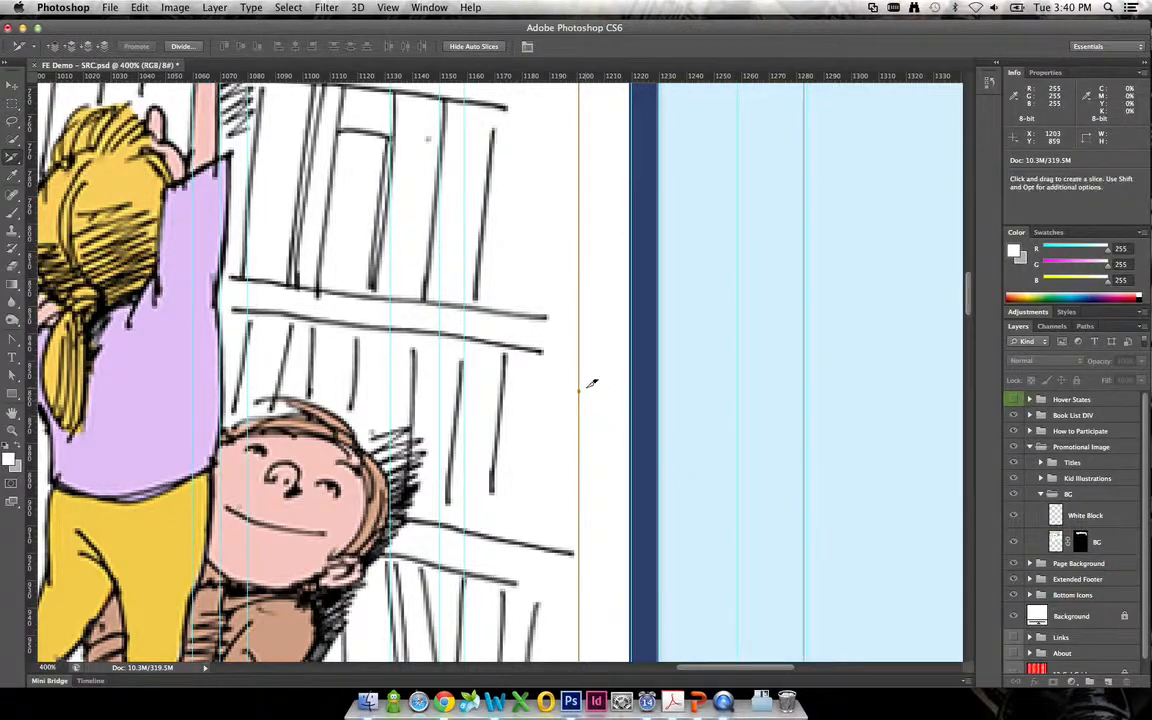
Move the right edge of the bookshelf illustration slice slightly inward to make the slice 280 px wide
key("super+plus")
key("super+plus")
key("super+plus")
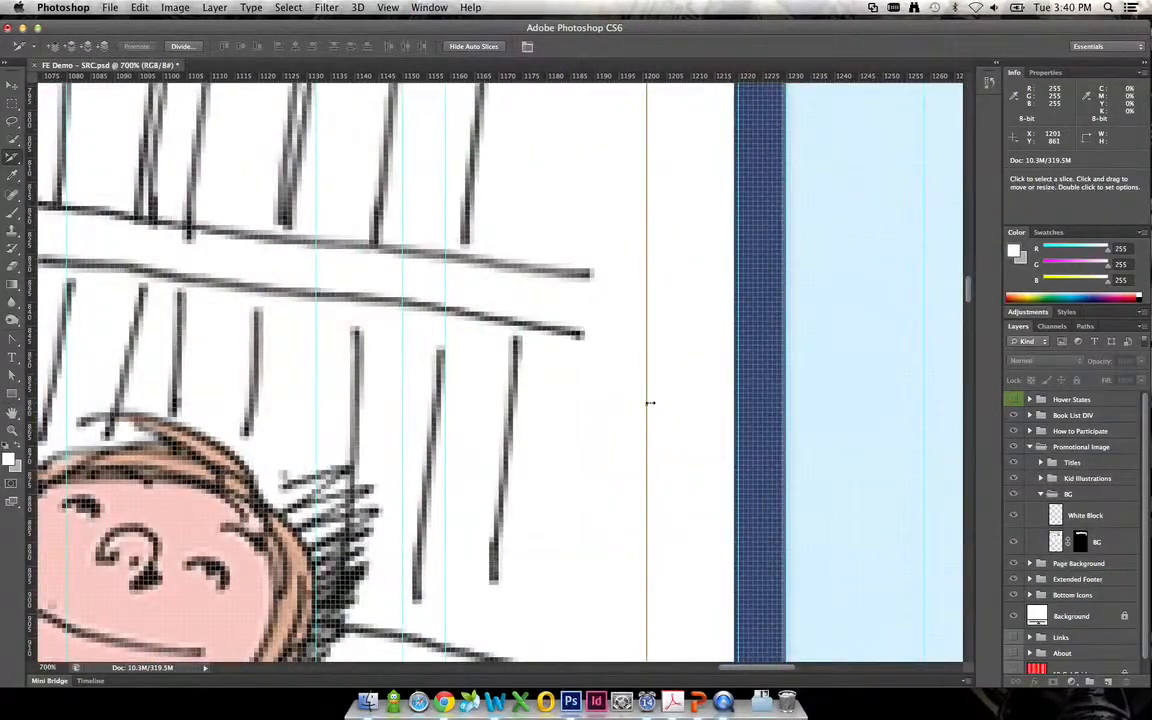
left_click_drag(644, 403, 644, 404)
key("super+plus")
key("super+plus")
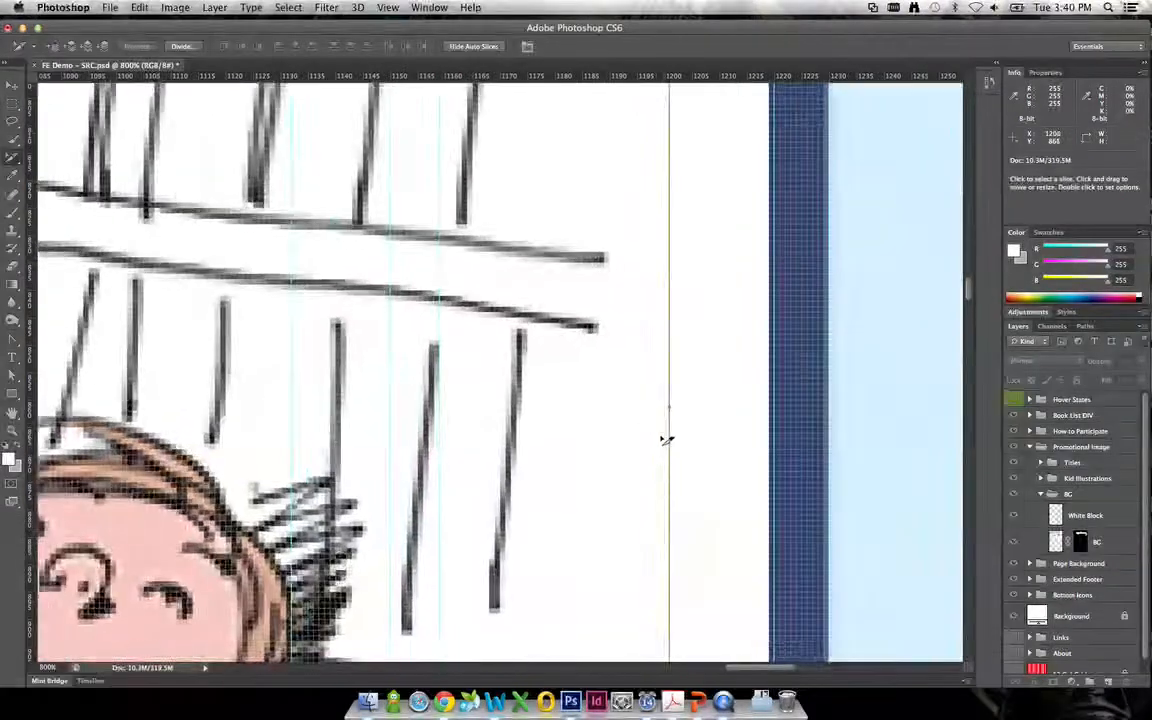
key("super+plus")
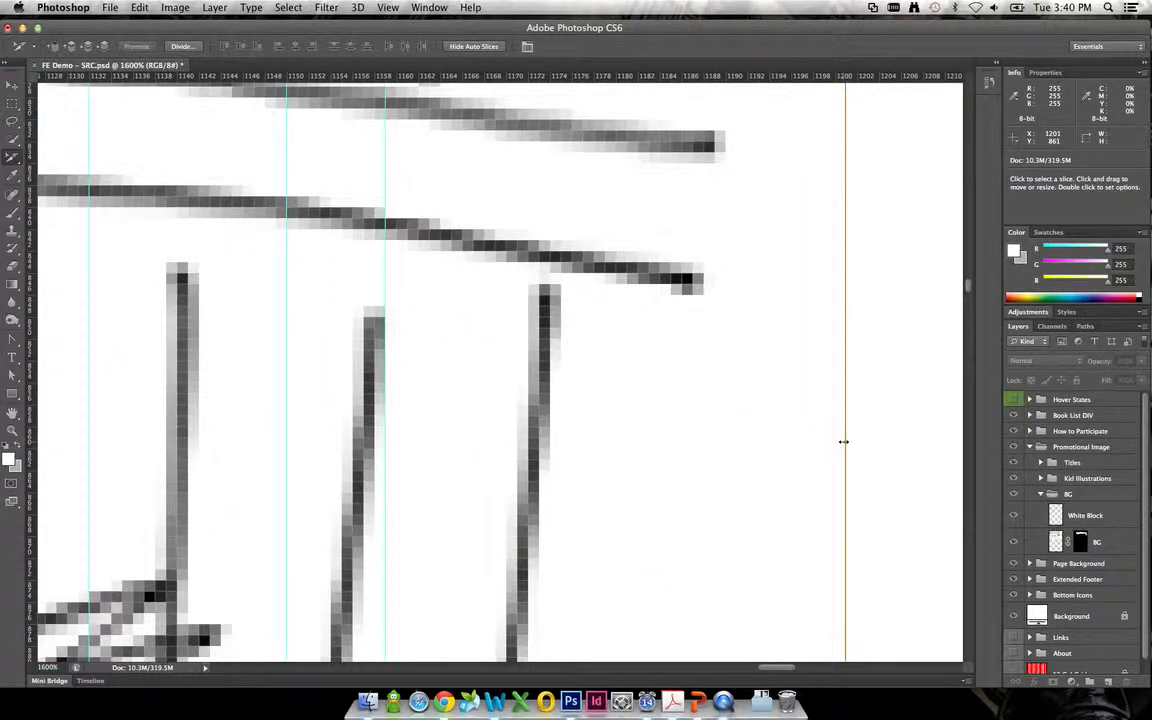
left_click_drag(840, 441, 838, 441)
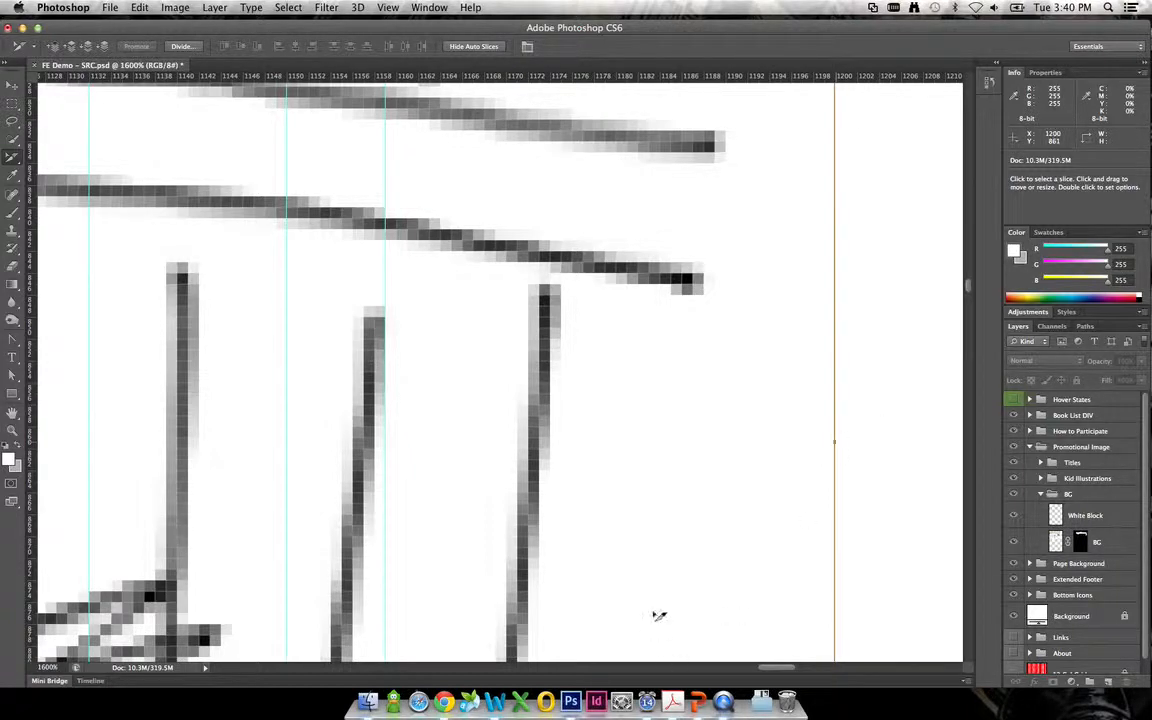
scroll(242, 501, "down", 3)
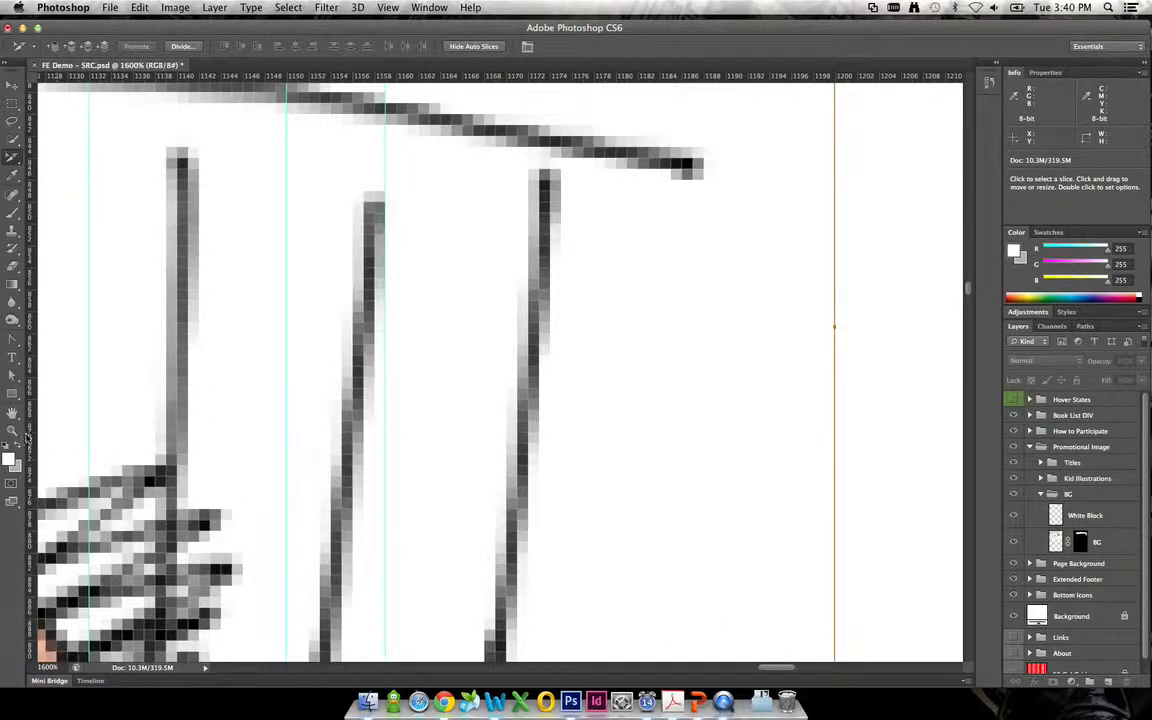
double_click(12, 430)
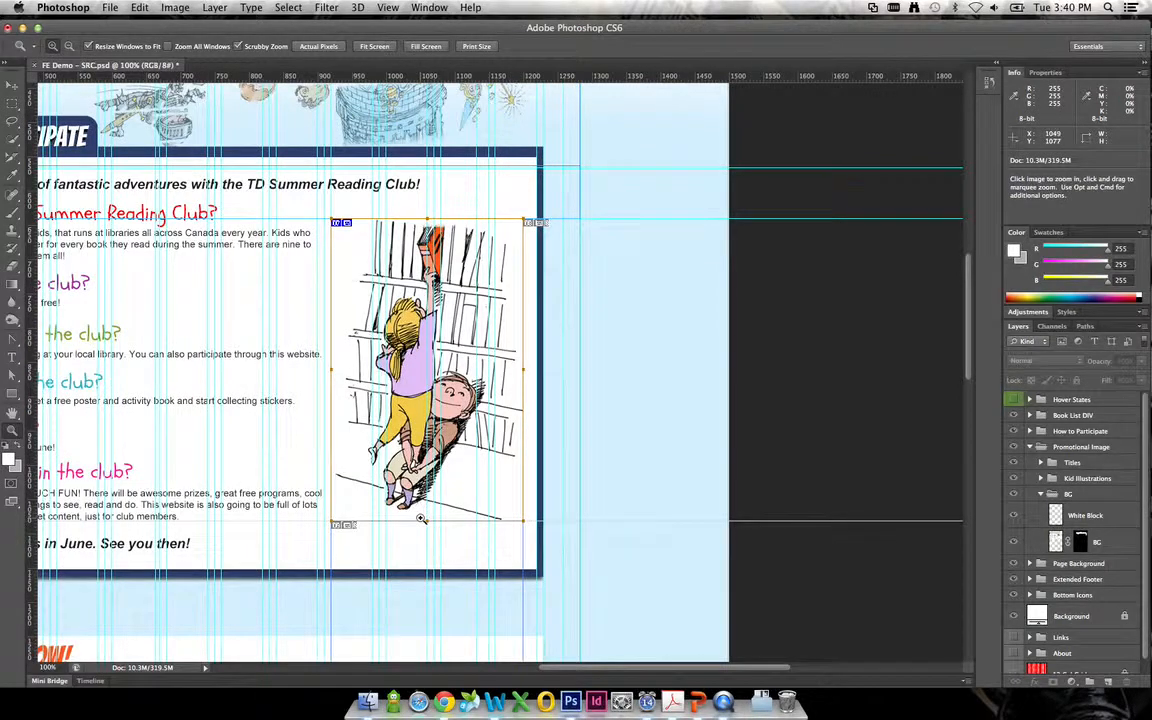
Measure the bookshelf illustration slice with a rectangular marquee drawn from corner to corner, and deselect it
left_click(12, 103)
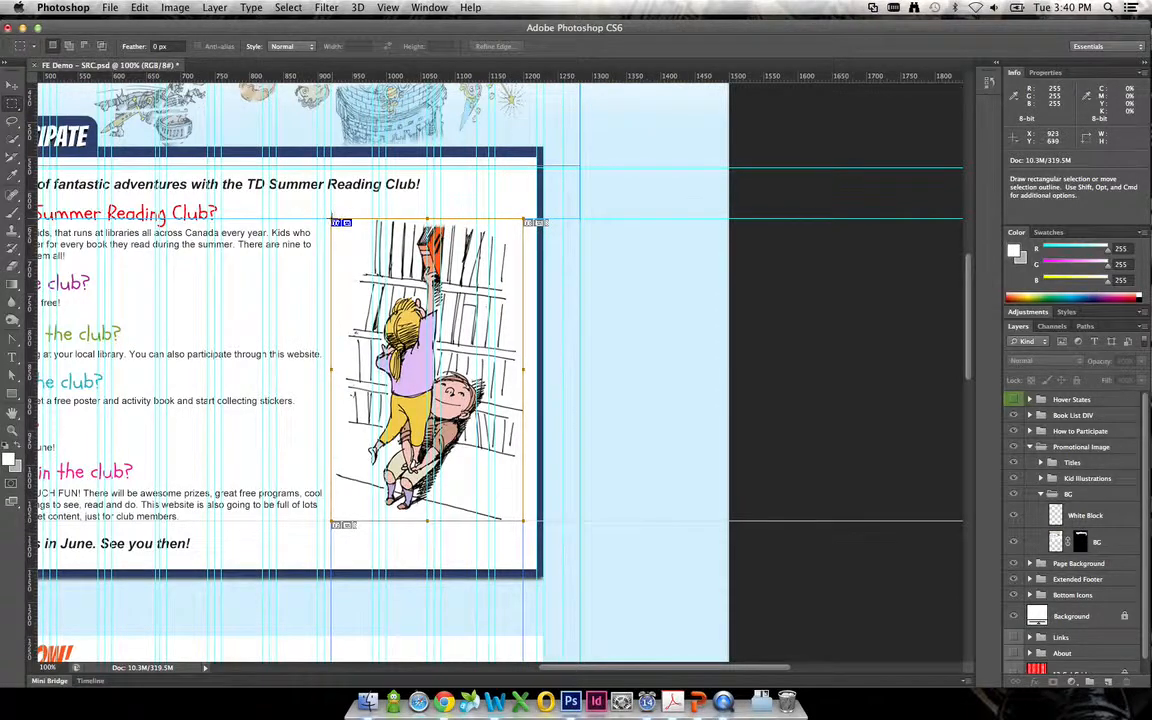
left_click_drag(331, 221, 521, 521)
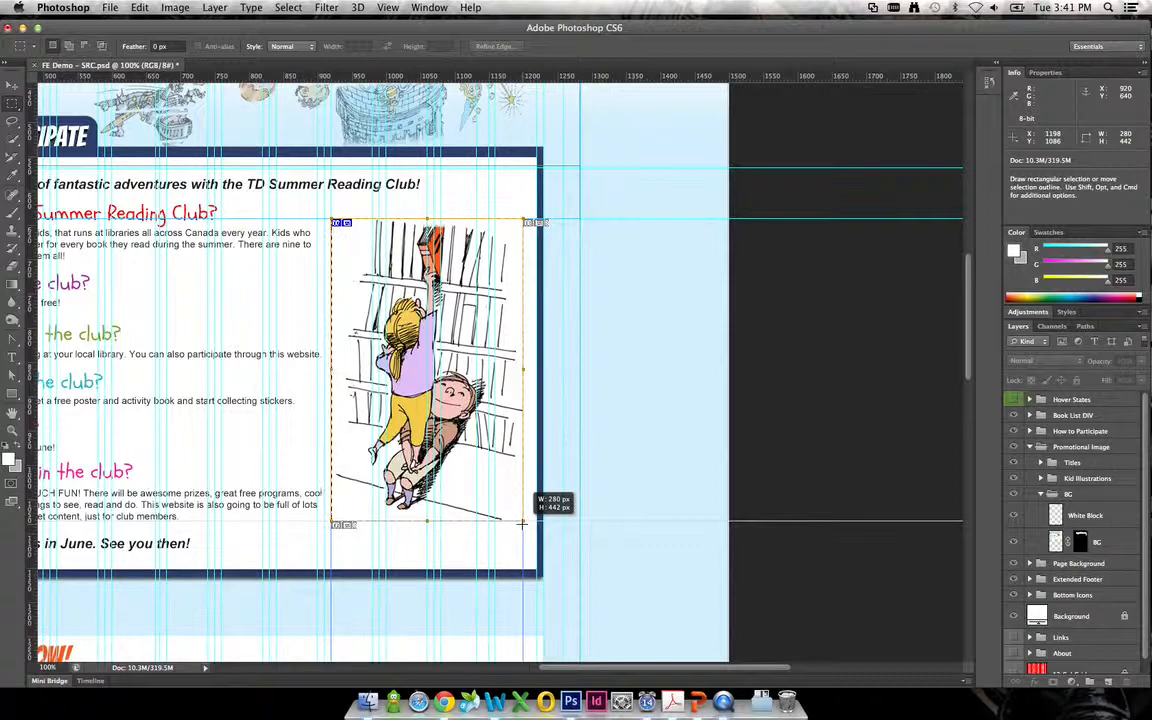
left_click_drag(521, 522, 522, 522)
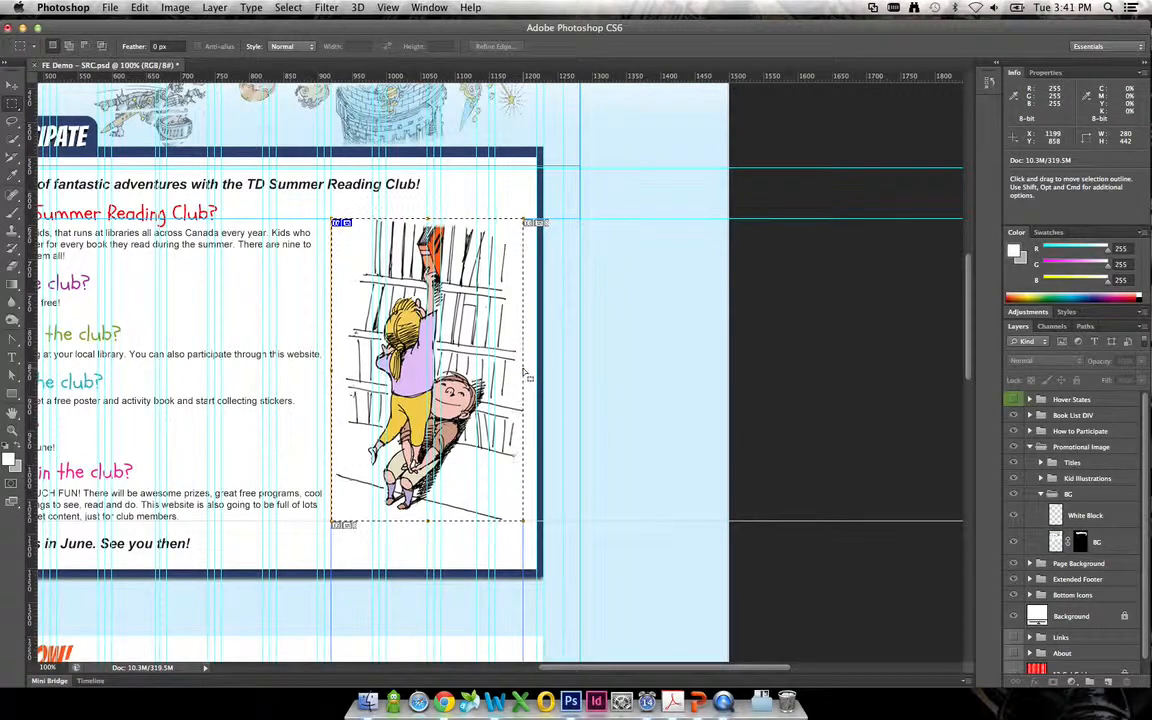
key("super+d")
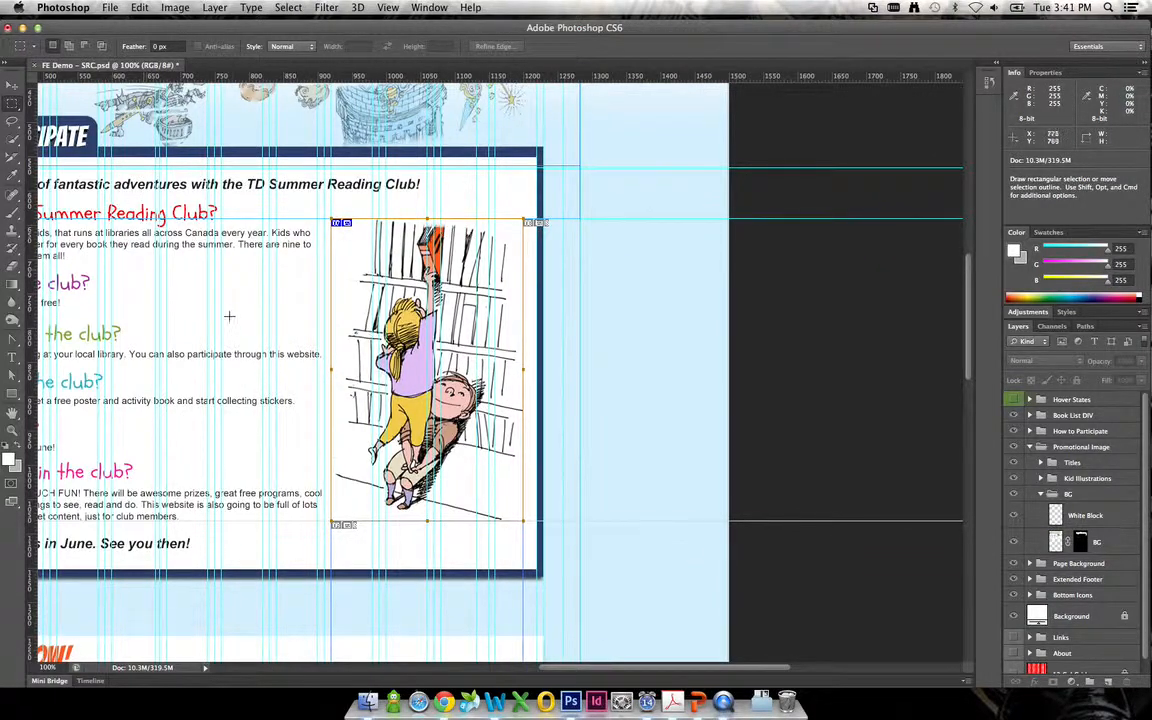
Select the Toronto Public Library logo slice in the footer and move its right edge slightly inward off the vertical guide
scroll(229, 316, "down", 2)
scroll(277, 283, "down", 15)
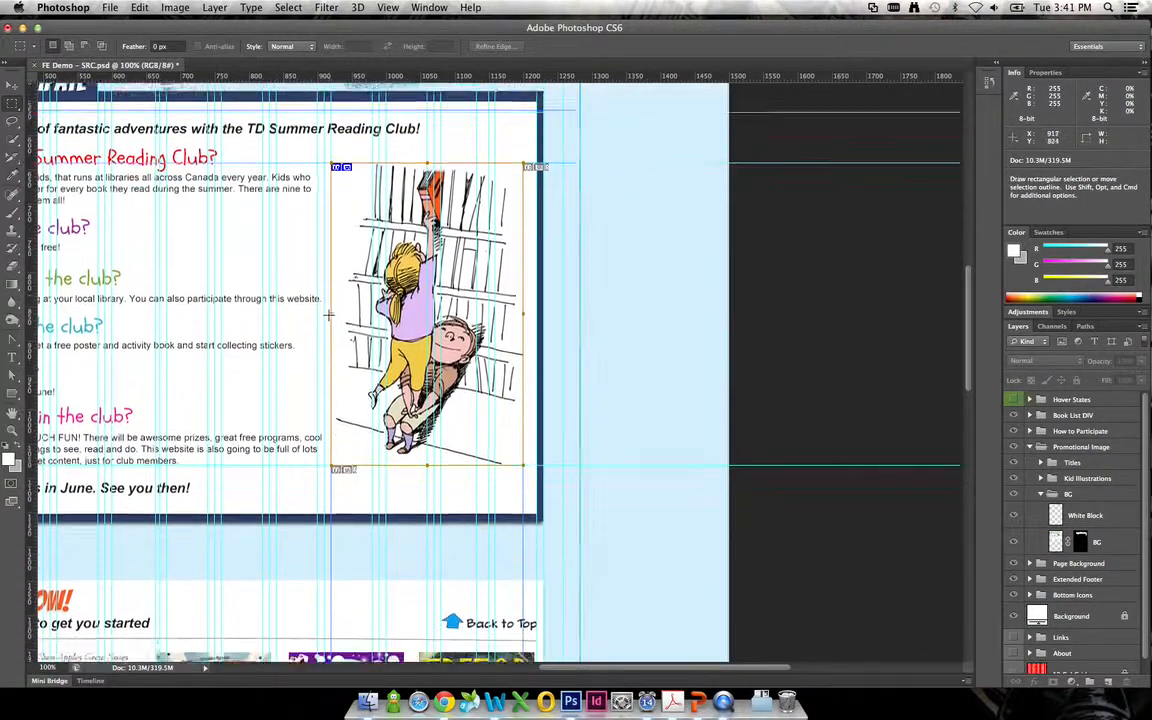
scroll(308, 360, "left", 2)
scroll(358, 396, "down", 10)
scroll(358, 396, "left", 4)
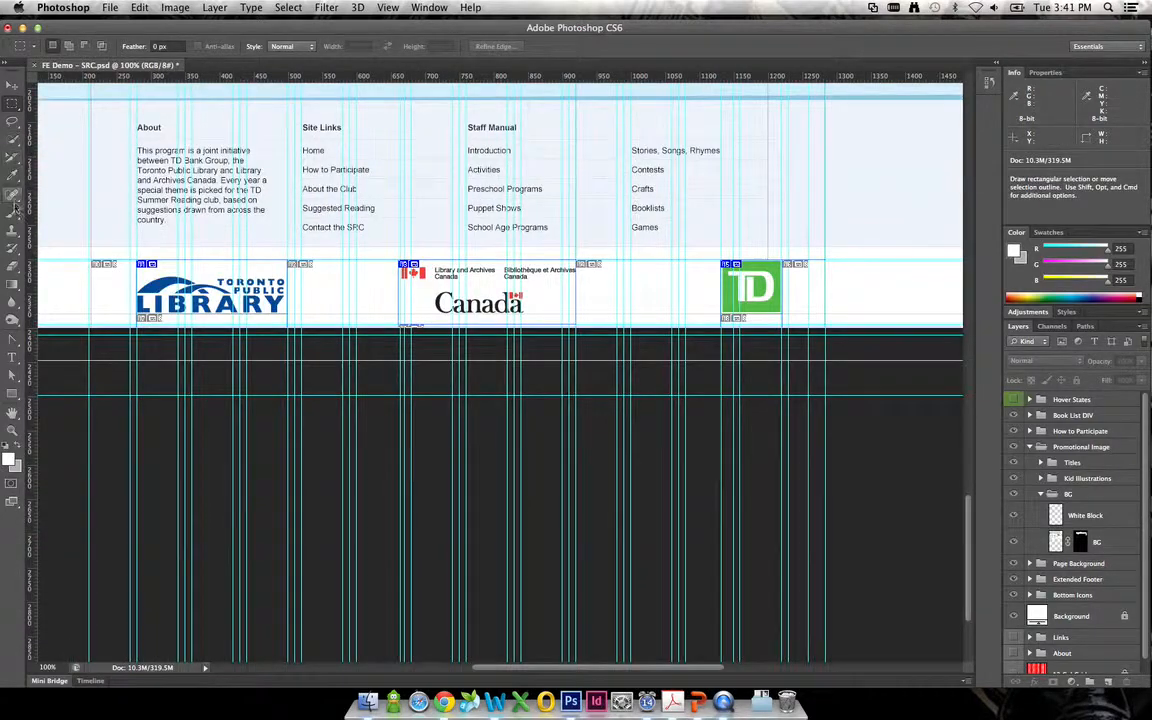
left_click(13, 158)
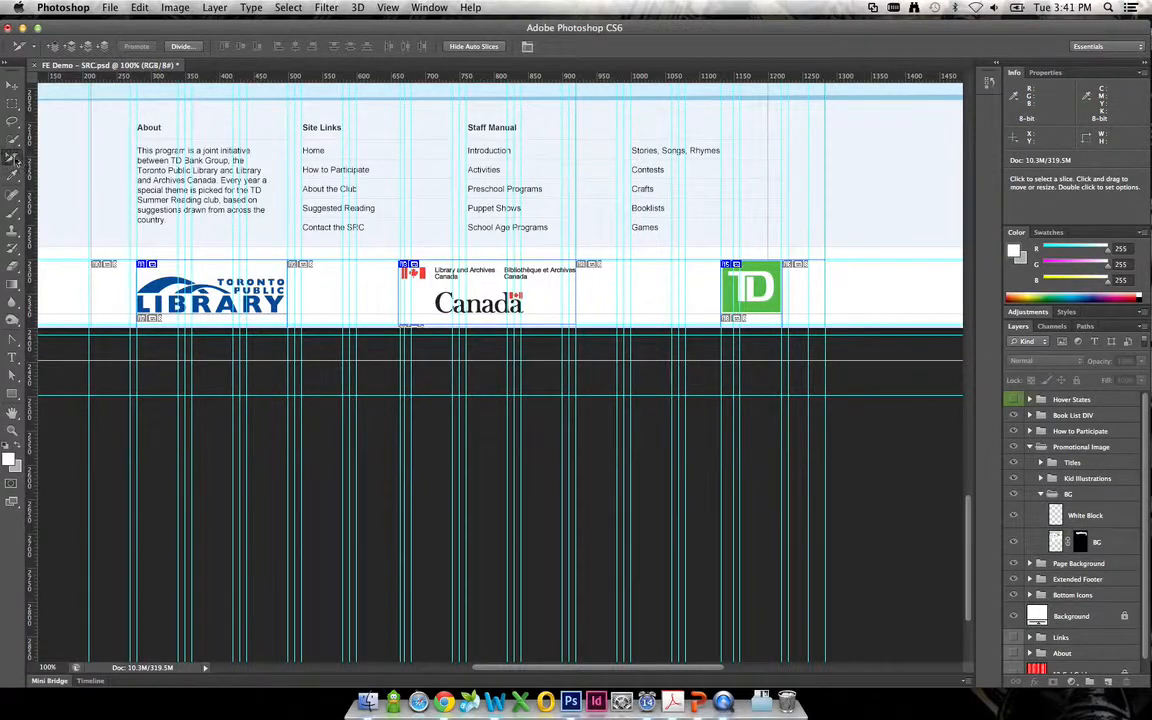
left_click(250, 265)
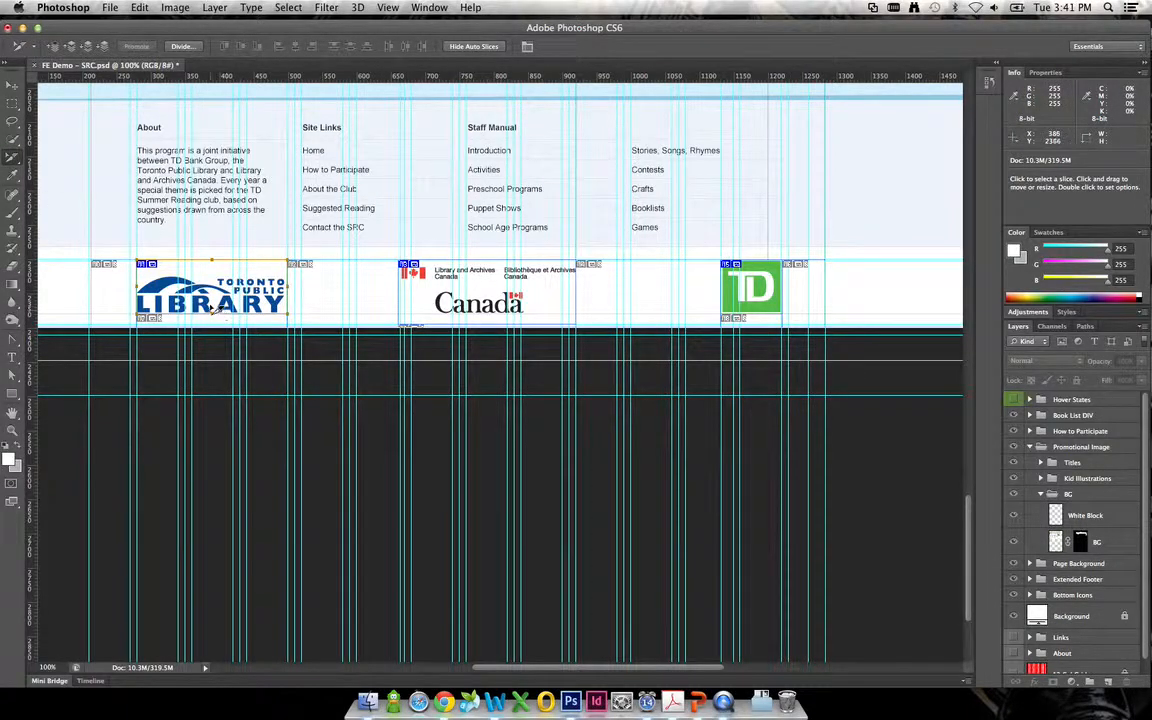
key("super+equal")
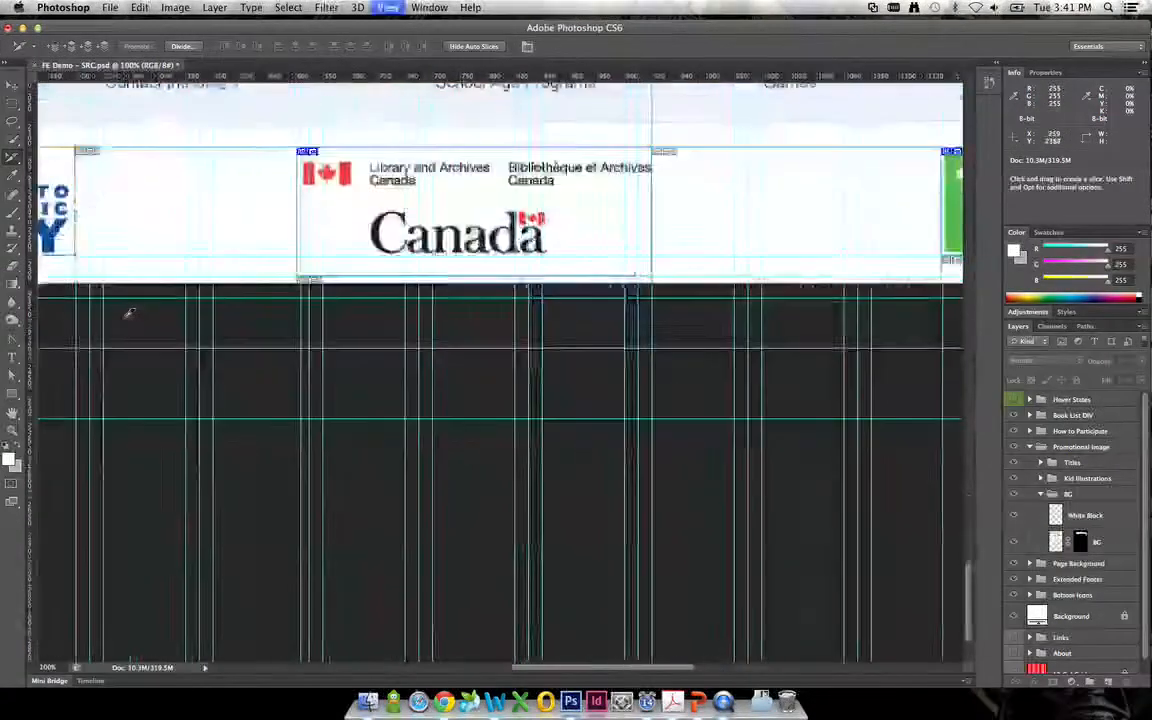
key("super+equal")
left_click_drag(146, 229, 718, 294)
left_click_drag(310, 293, 690, 302)
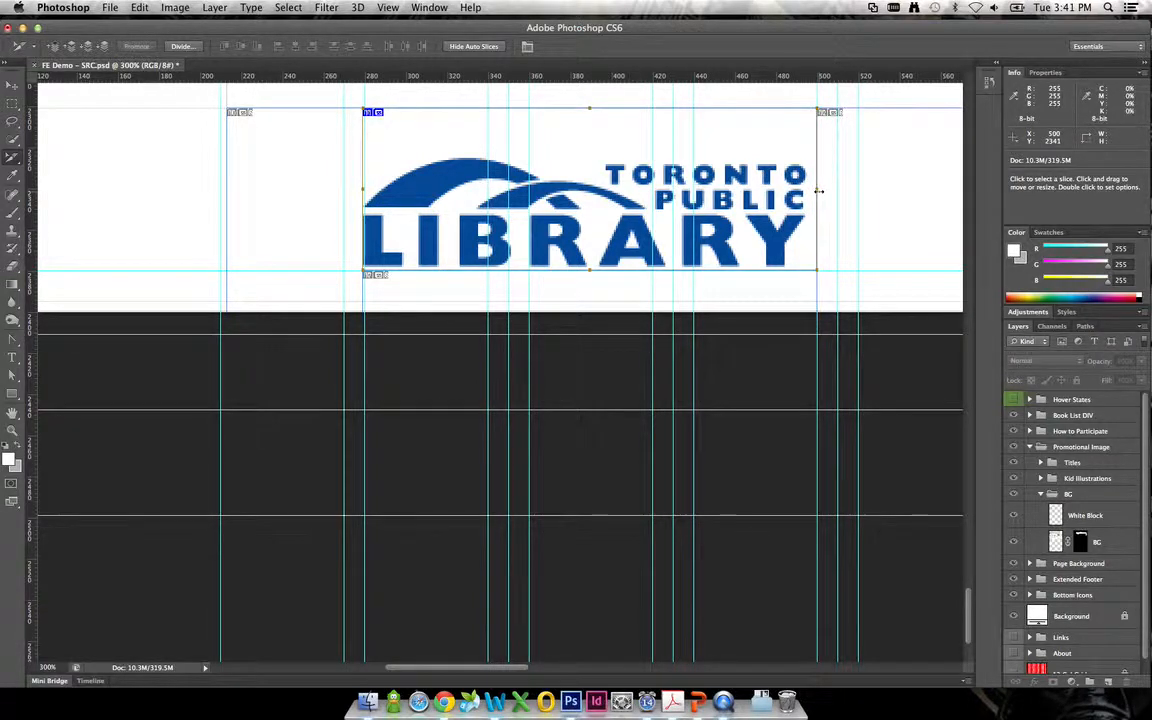
left_click_drag(815, 190, 817, 190)
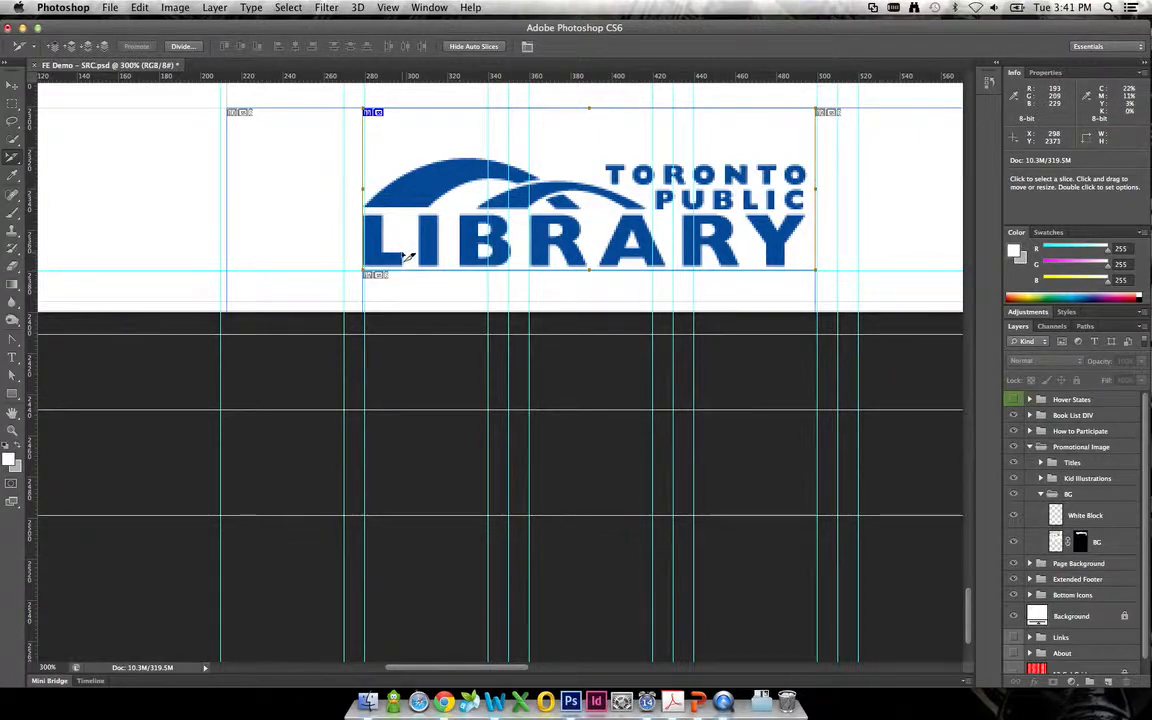
Hide the guides and raise the bottom edge of the Toronto Public Library logo slice flush with the lettering's lower edge
key("super+equal")
key("super+equal")
left_click_drag(332, 217, 417, 376)
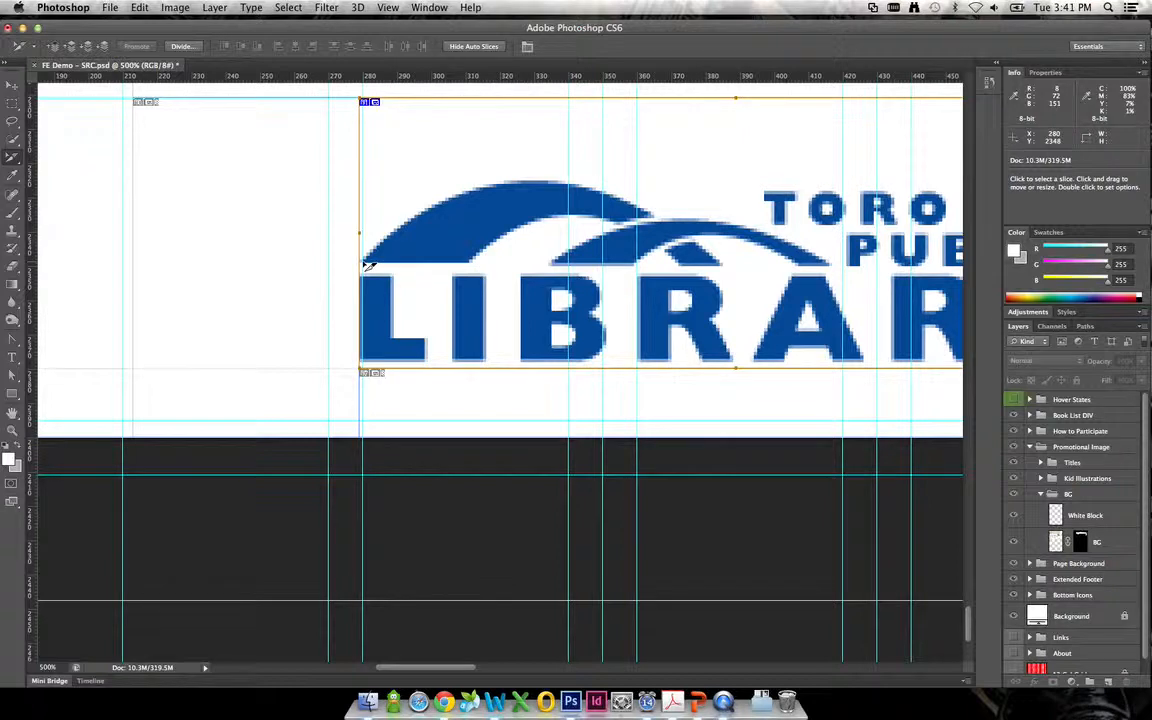
key("super+semicolon")
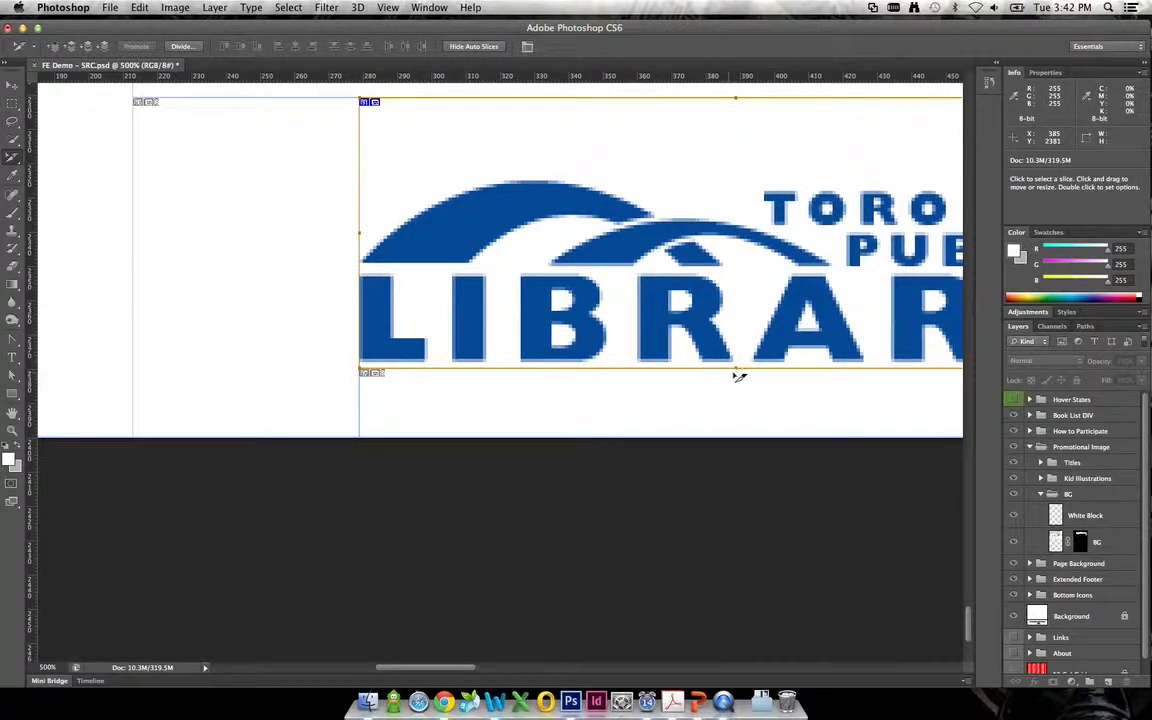
left_click_drag(736, 367, 735, 362)
scroll(735, 362, "right", 5)
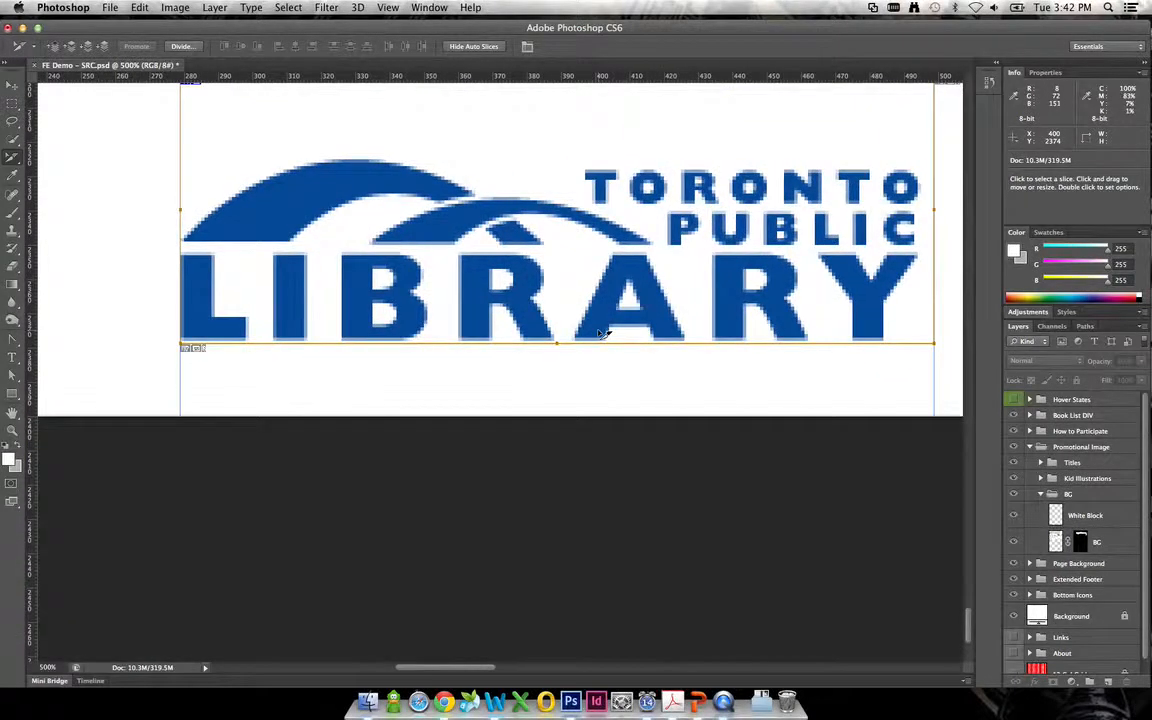
scroll(657, 346, "up", 5)
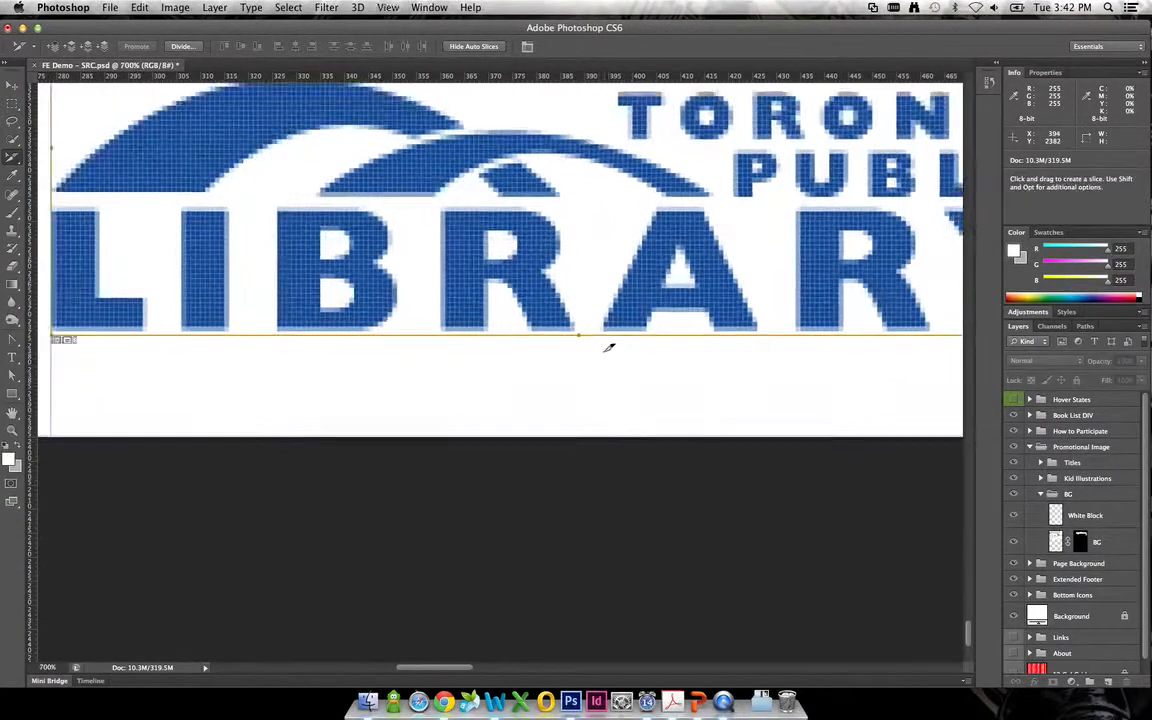
left_click_drag(590, 334, 586, 332)
scroll(586, 332, "up", 5)
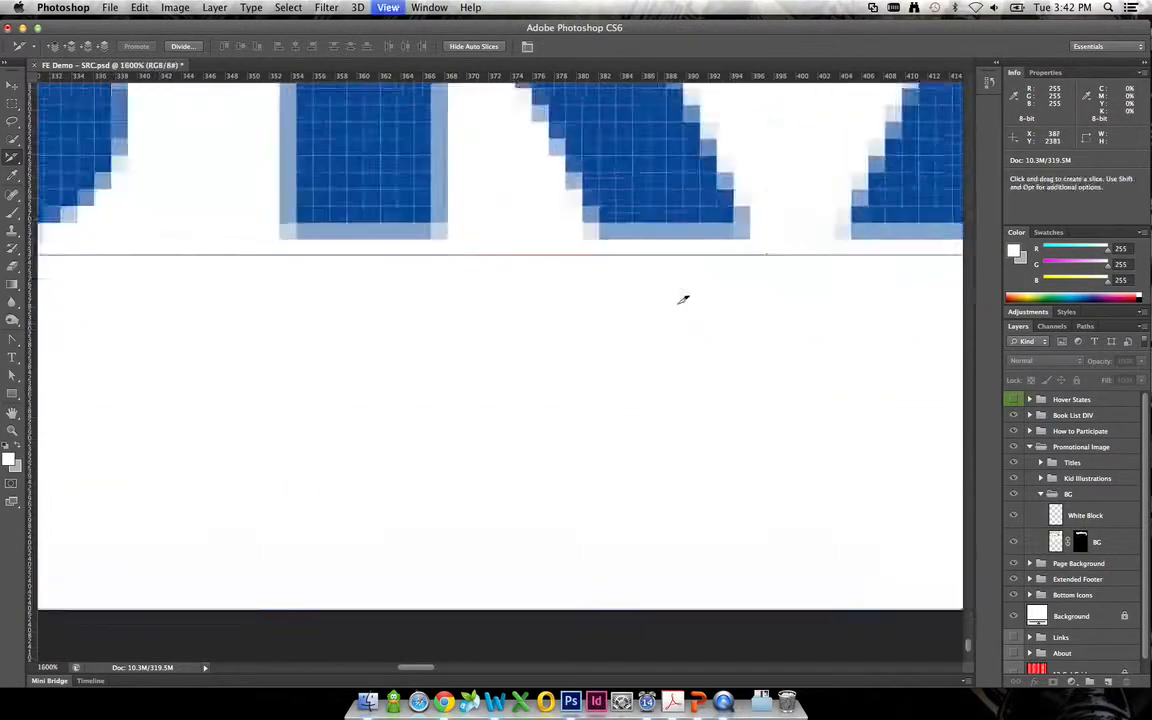
left_click_drag(848, 220, 468, 237)
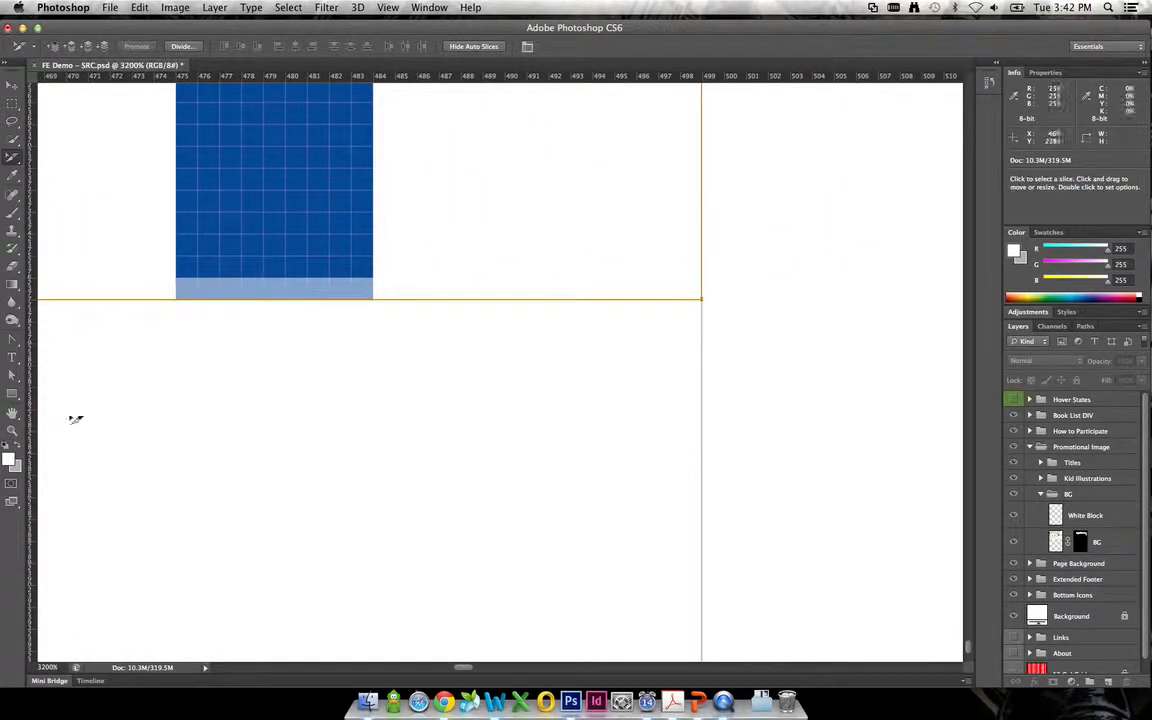
double_click(14, 431)
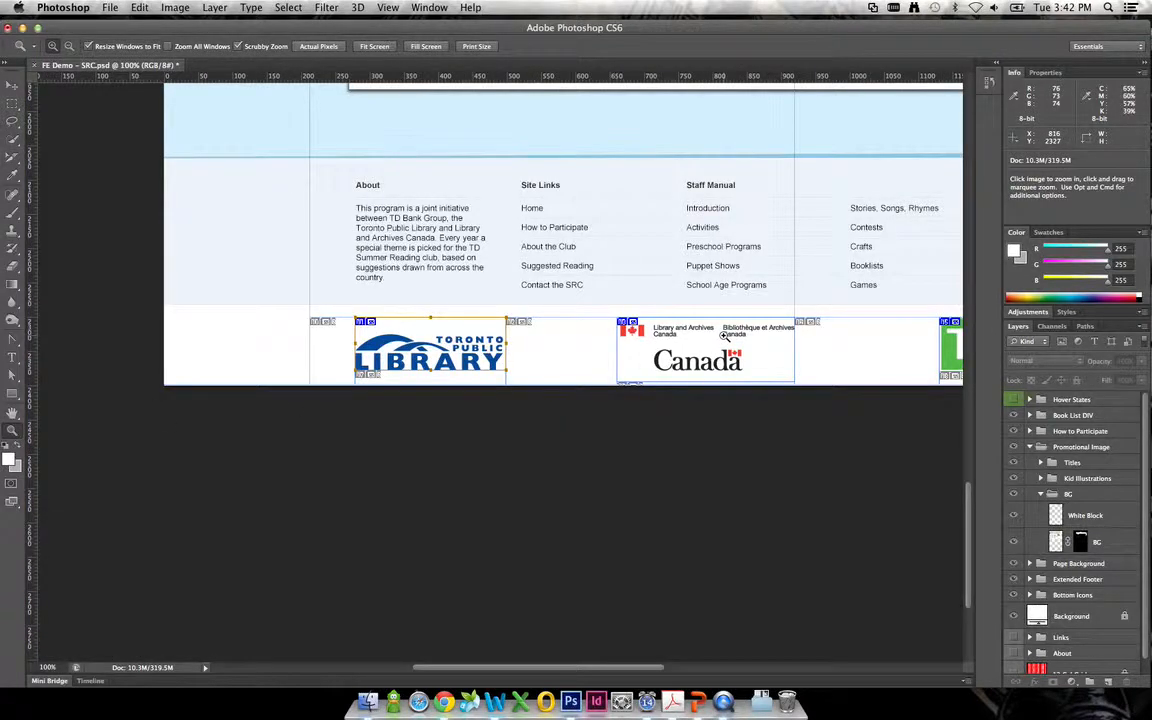
Show the guides again and move the horizontal guide beneath the Toronto Public Library logo up to its slice's bottom edge
left_click_drag(735, 345, 585, 339)
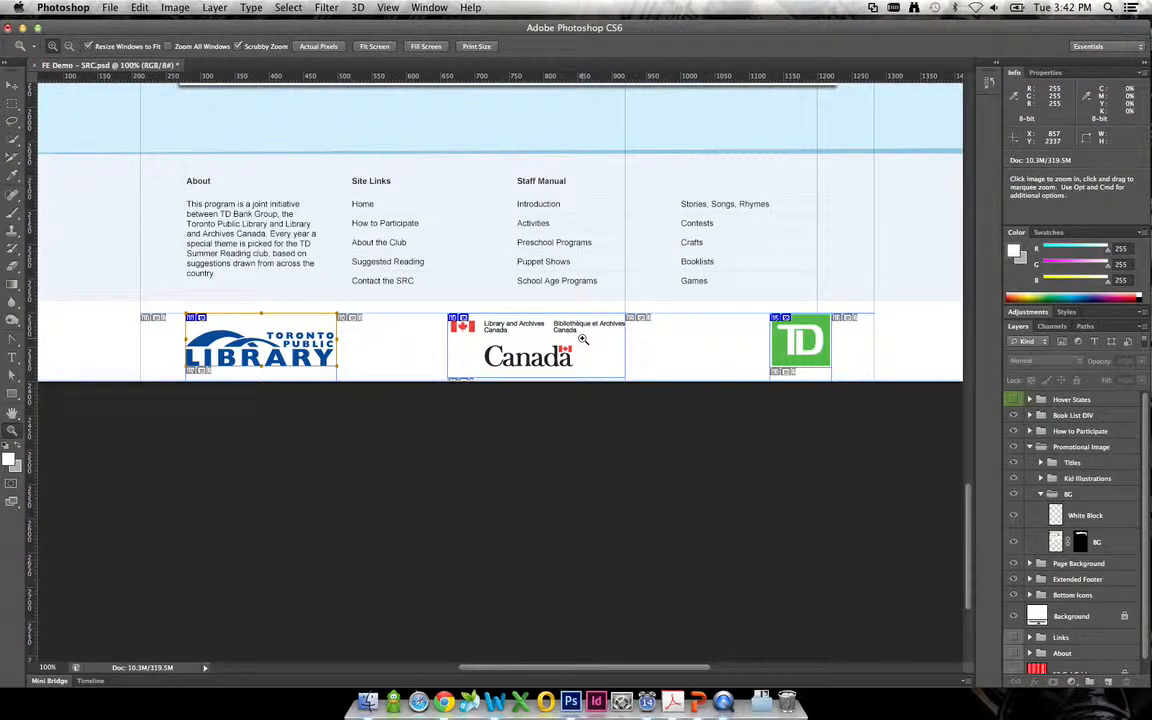
key("v")
key("super+semicolon")
key("z")
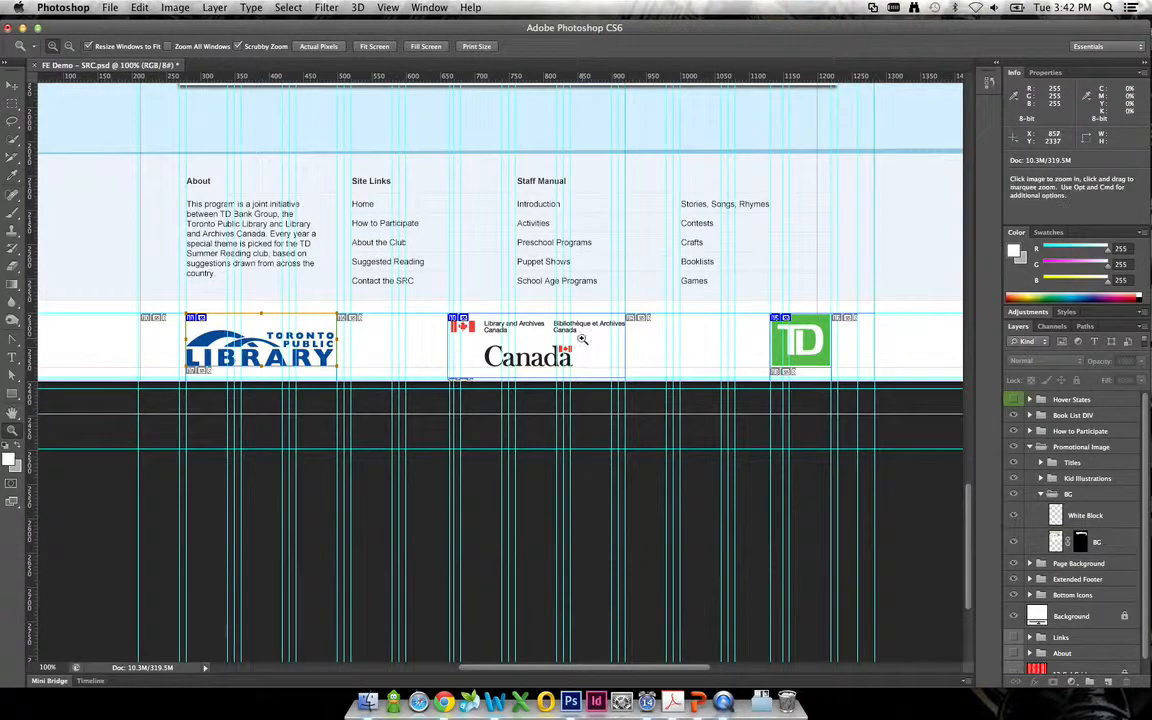
left_click(526, 358)
left_click(547, 370)
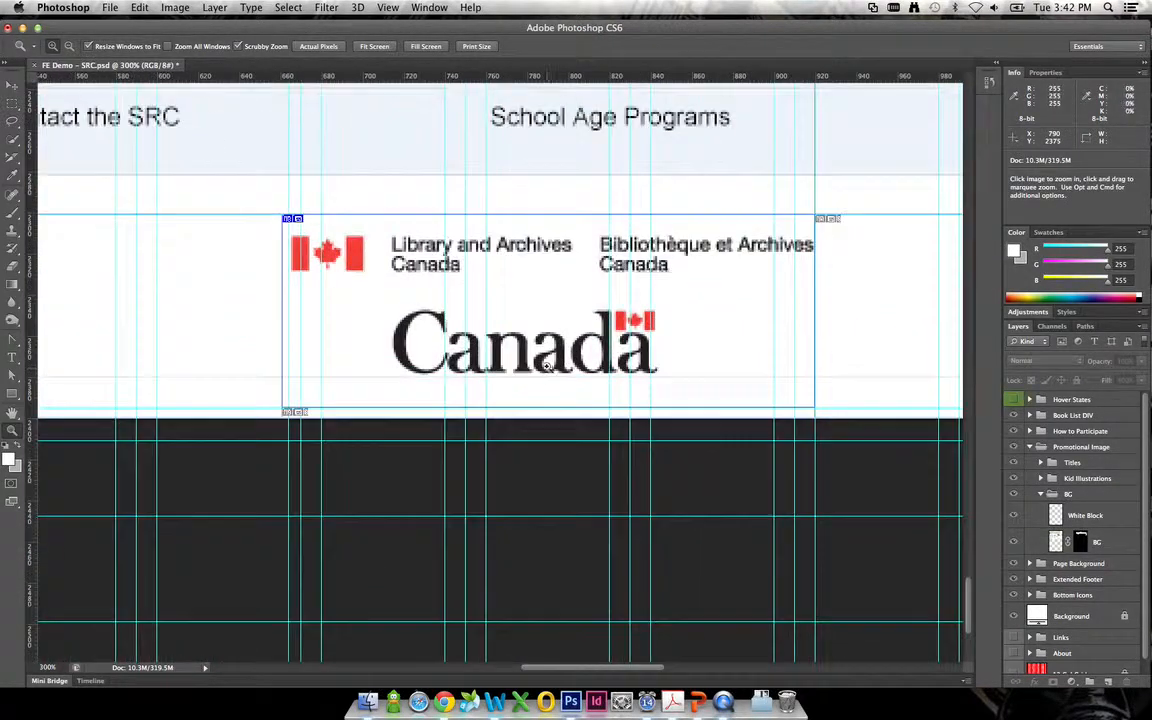
left_click(538, 366)
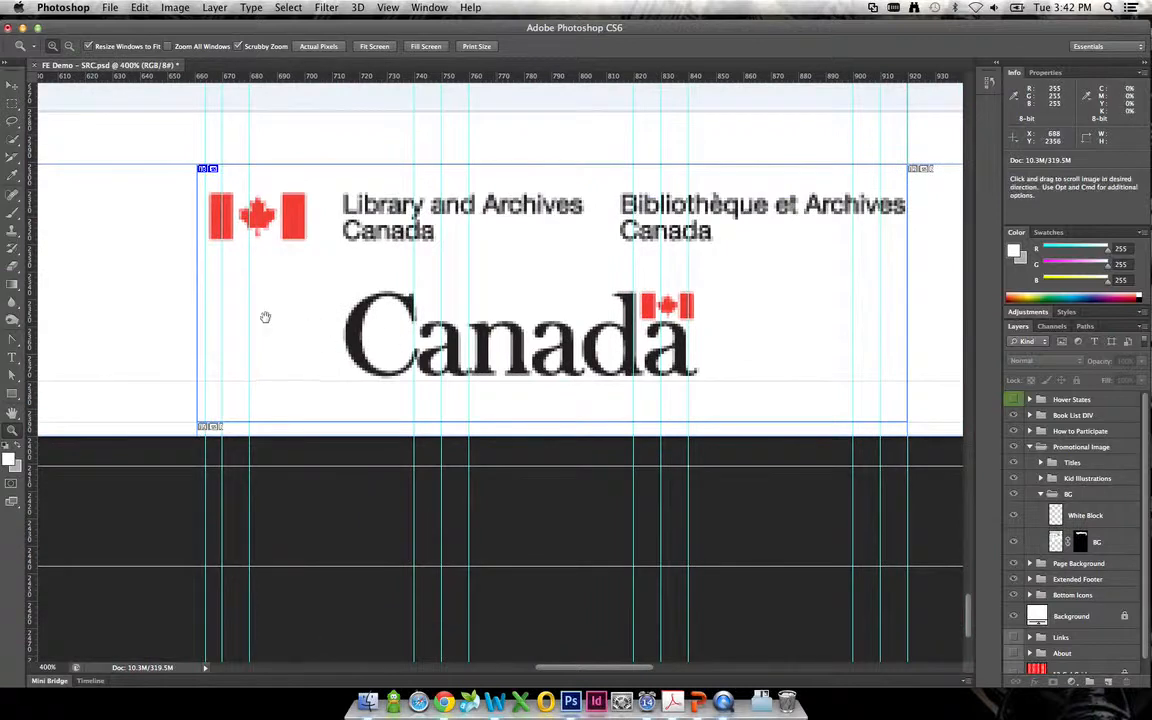
left_click_drag(231, 321, 886, 300)
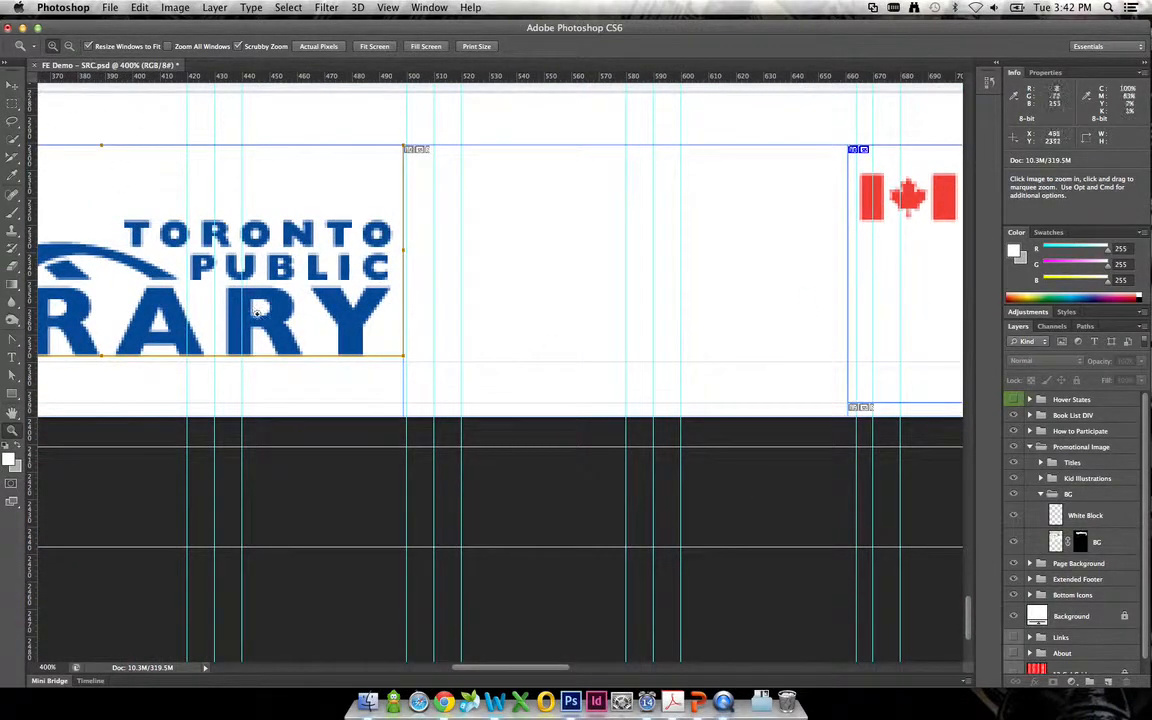
left_click(12, 85)
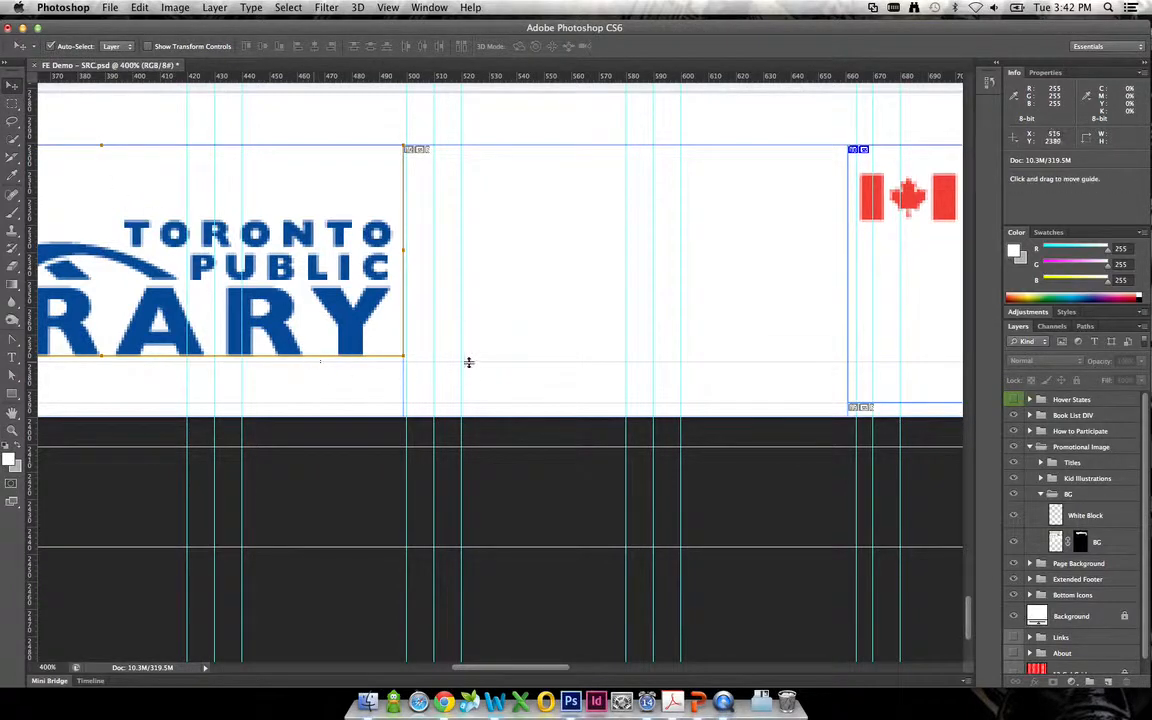
left_click_drag(468, 360, 472, 355)
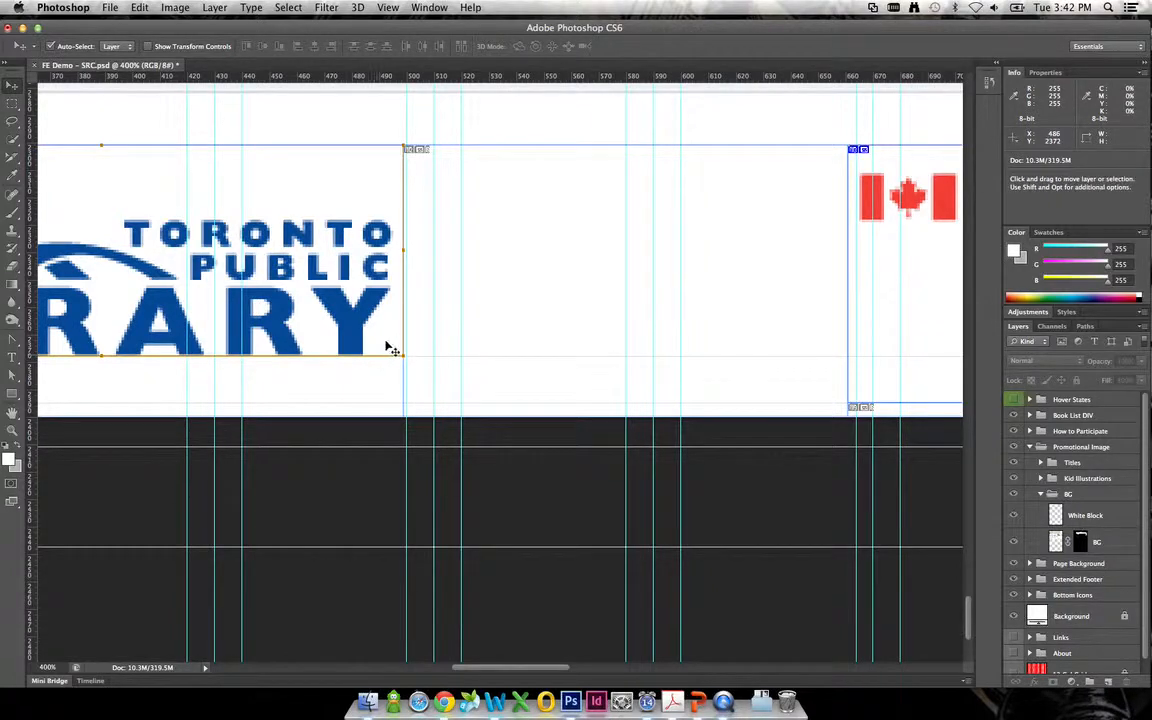
Select the Library and Archives Canada logo slice and raise its bottom edge to just below the Canada wordmark
left_click_drag(737, 341, 275, 313)
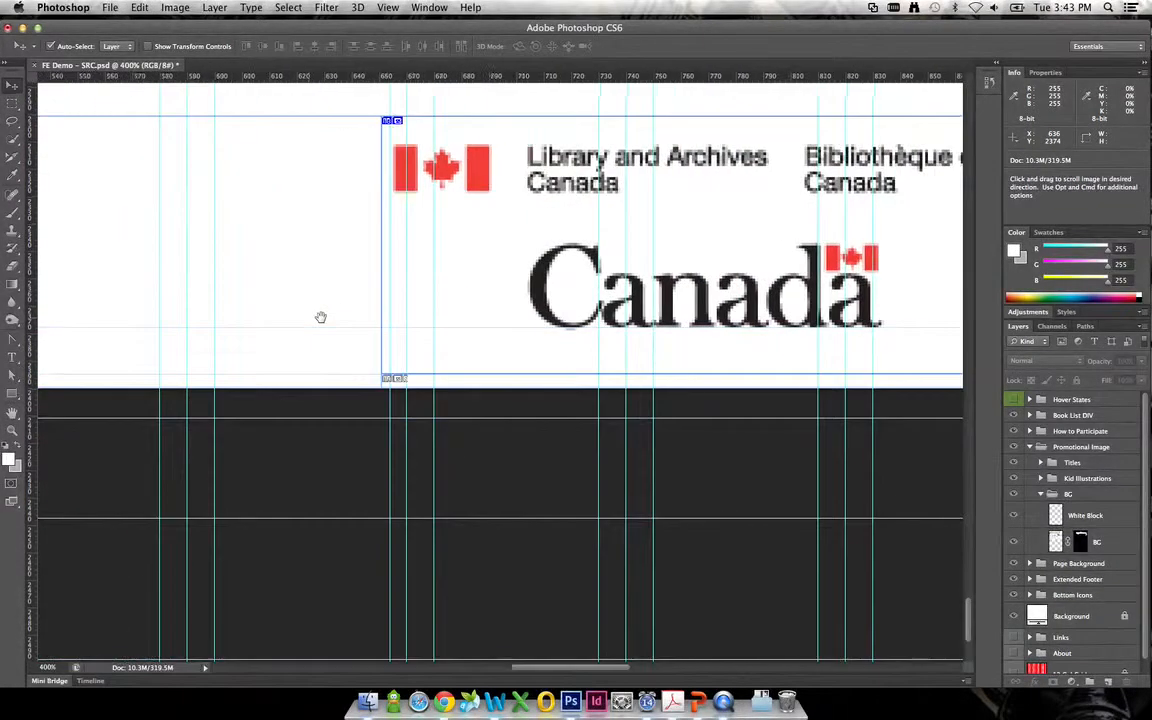
left_click_drag(738, 290, 480, 321)
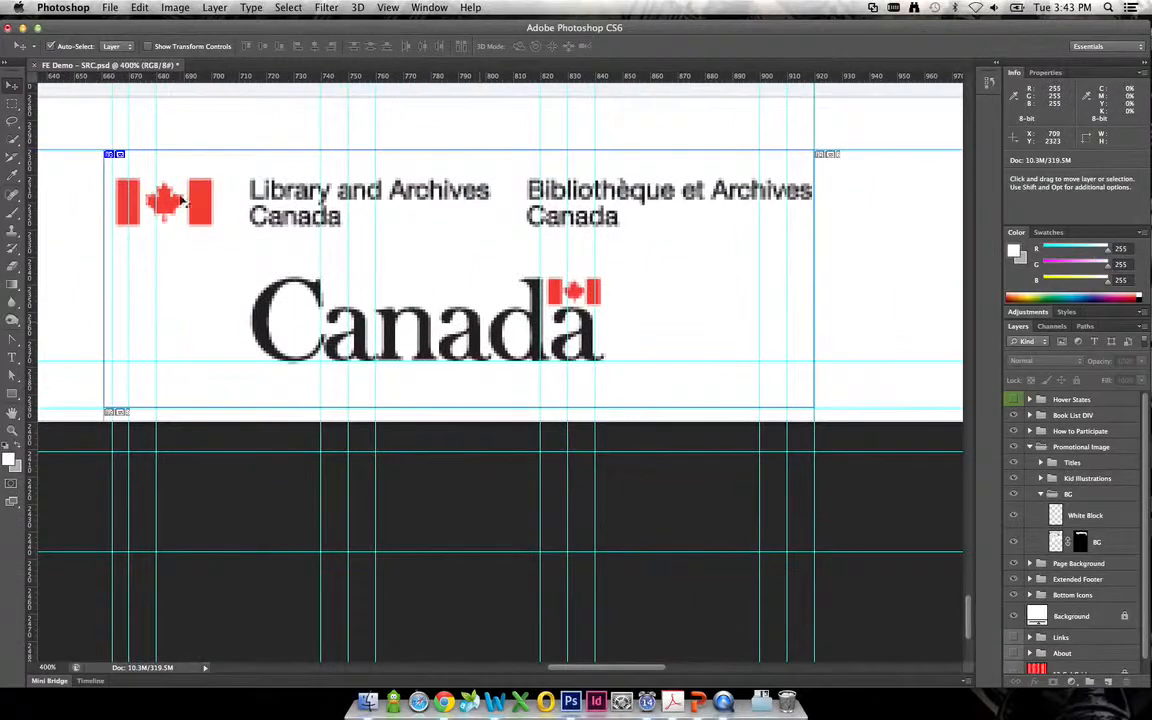
left_click(13, 160)
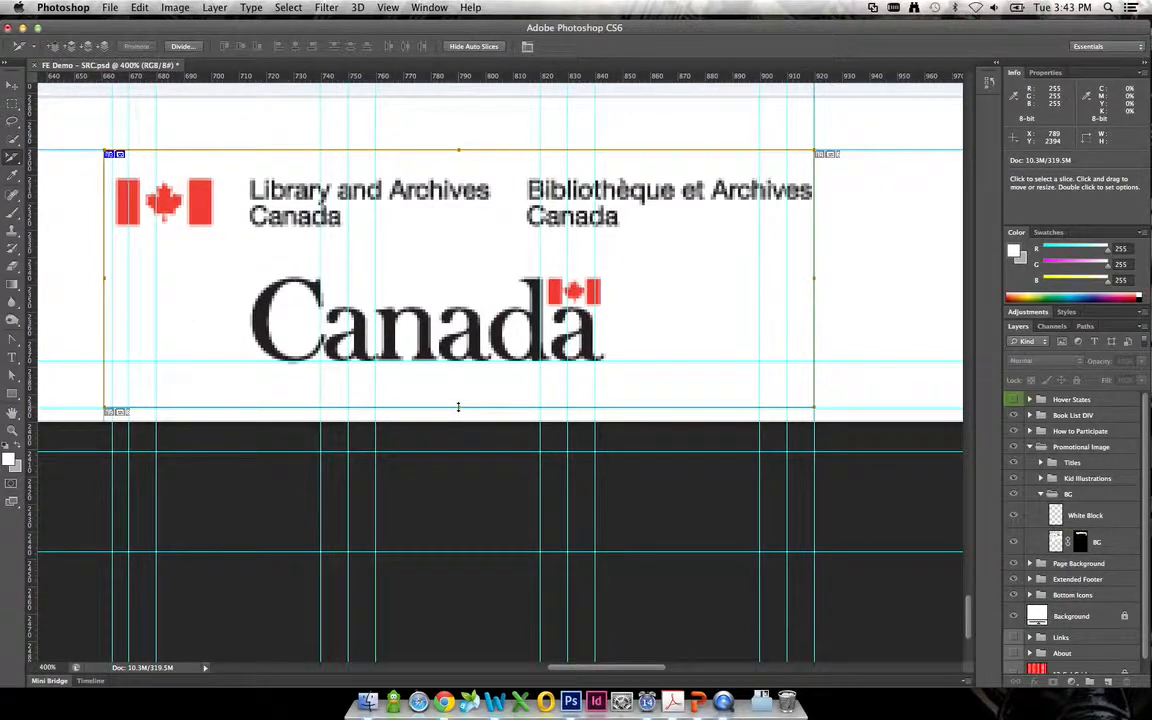
left_click_drag(458, 404, 458, 374)
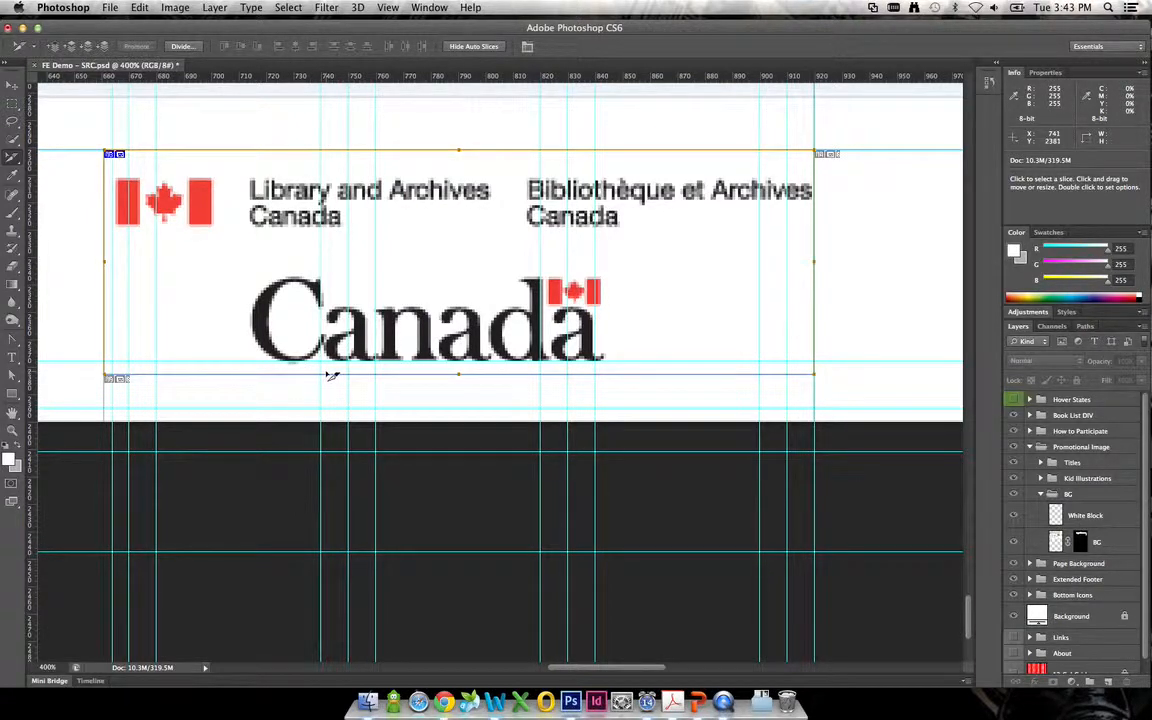
Raise the bottom edge of the Library and Archives Canada logo slice flush with the lower edge of the Canada wordmark
key("super+equal")
key("super+equal")
key("super+equal")
key("super+equal")
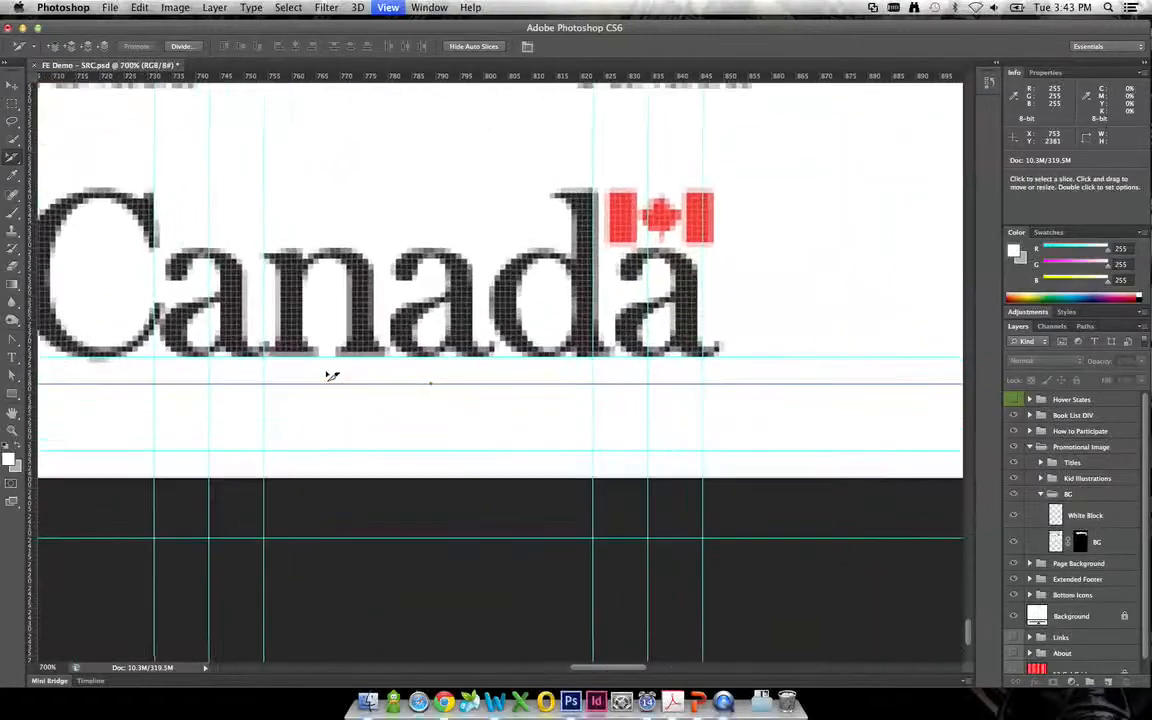
key("super+equal")
left_click_drag(326, 373, 597, 347)
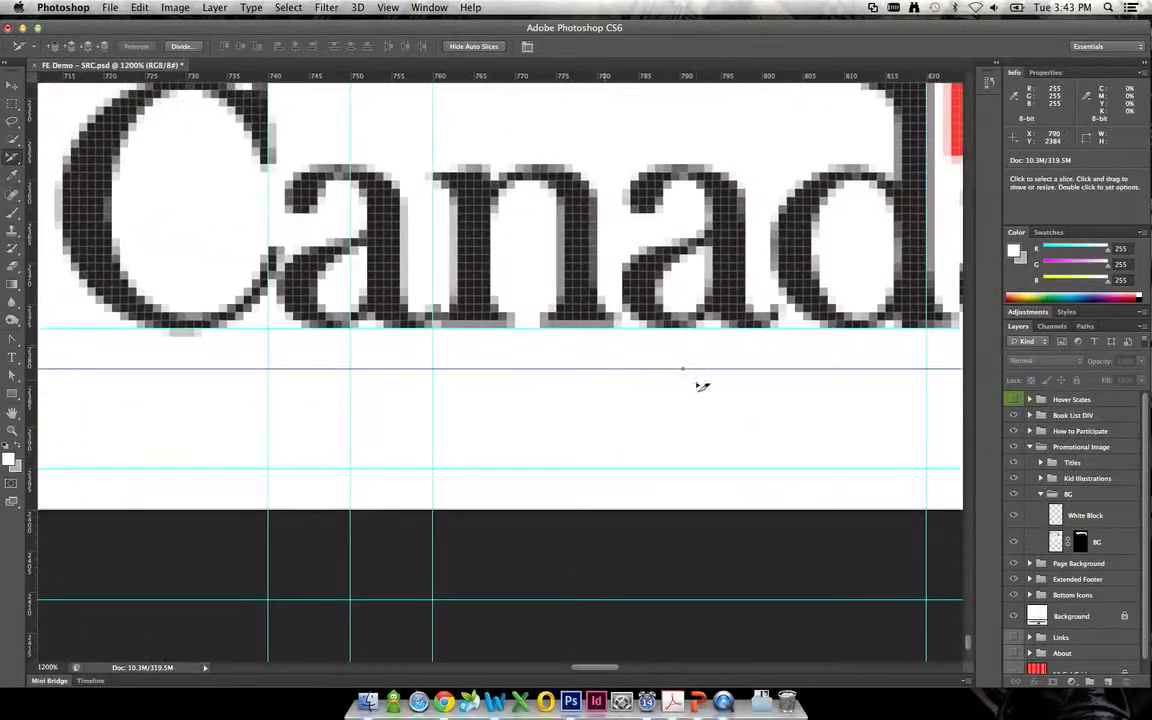
left_click_drag(685, 358, 702, 334)
Move the left edge of the Library and Archives Canada logo slice inward to the red flag's left edge
left_click_drag(254, 343, 560, 440)
left_click_drag(357, 230, 478, 334)
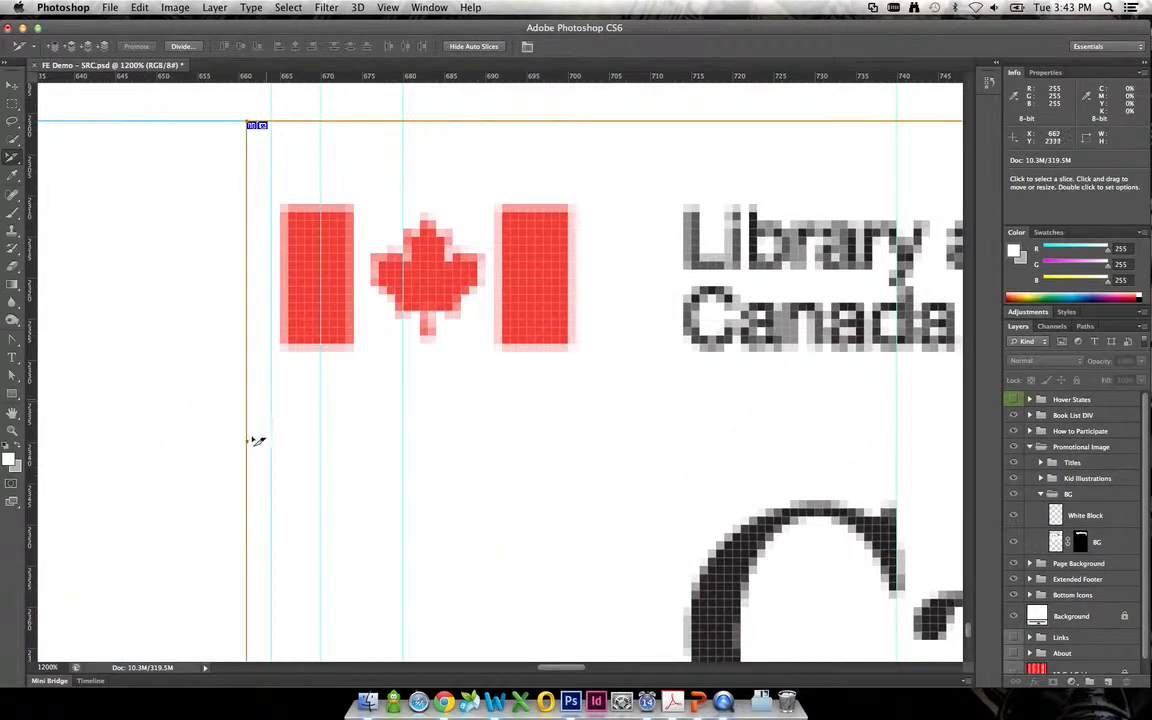
left_click_drag(246, 440, 280, 382)
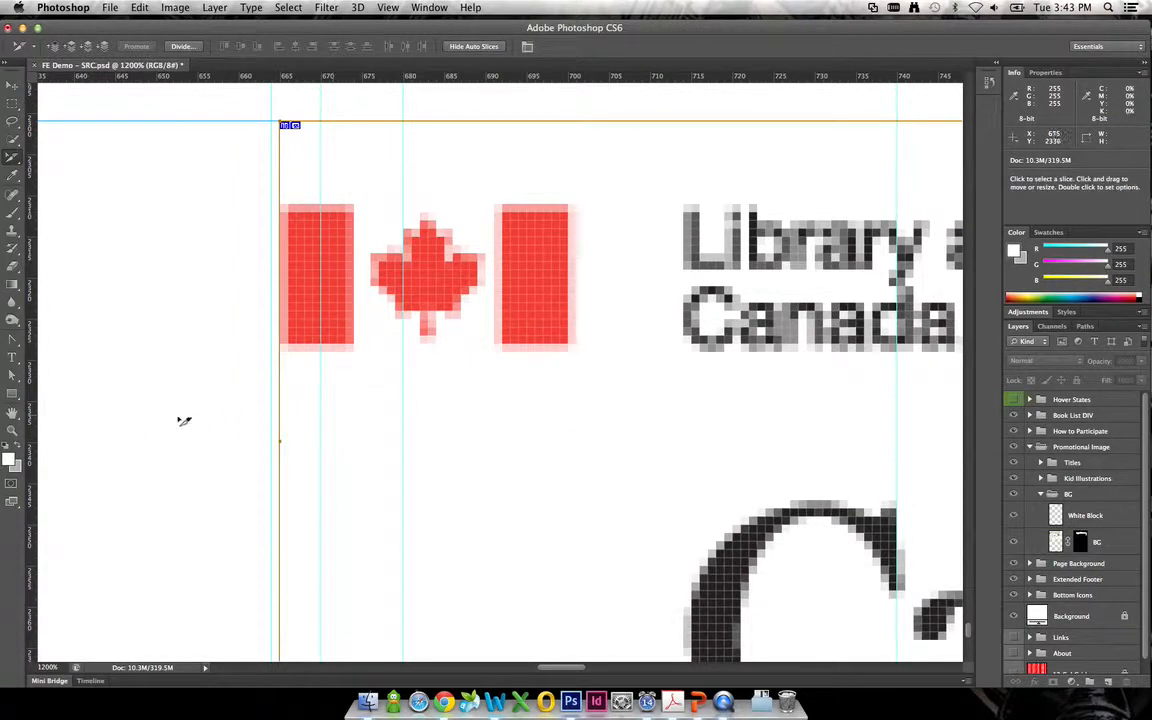
Move the right edge of the Library and Archives Canada logo slice inward to the end of the word Archives
double_click(12, 431)
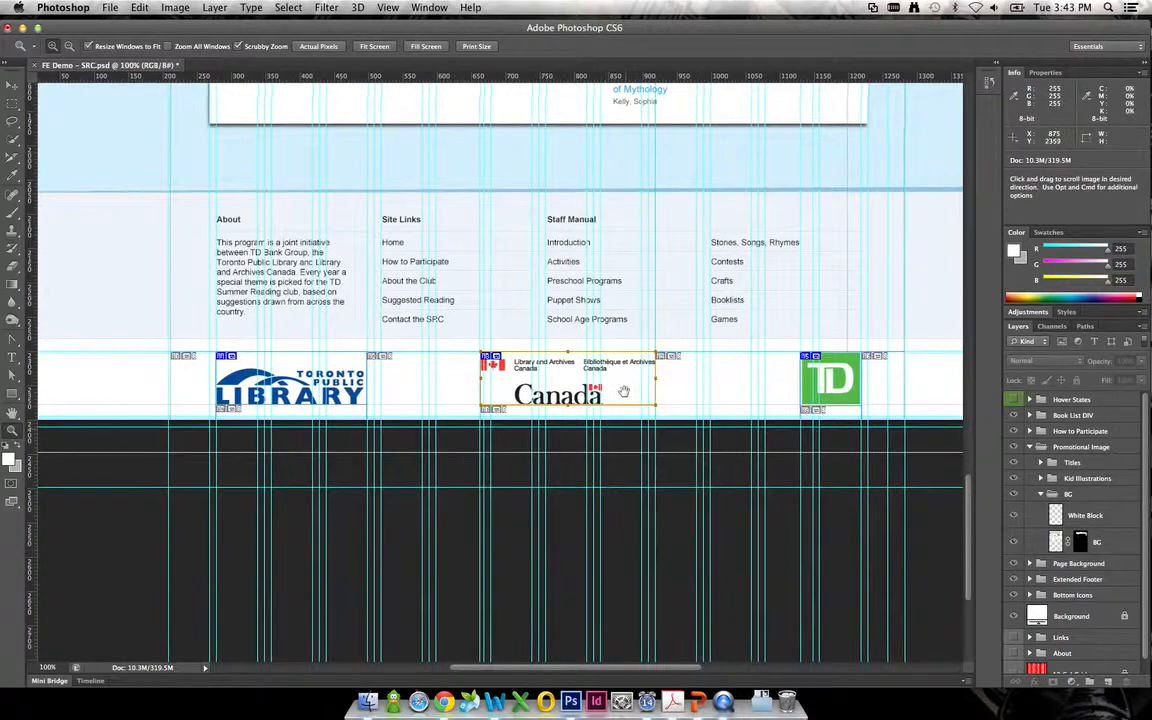
left_click_drag(608, 360, 551, 405)
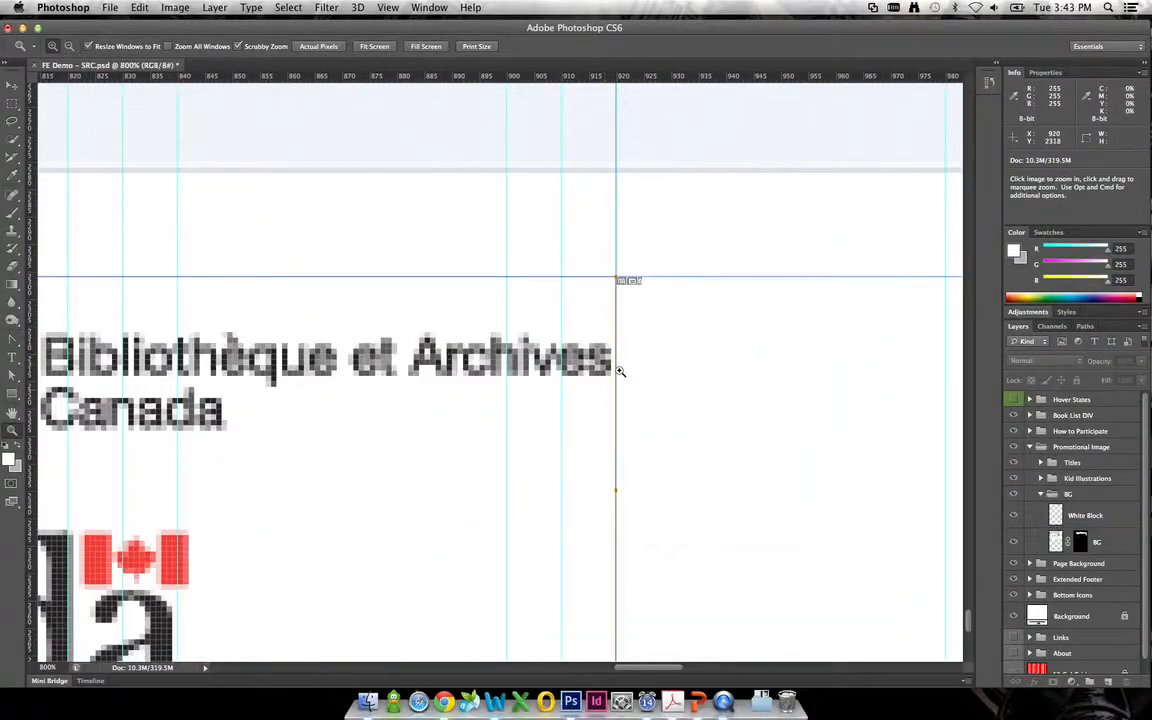
left_click_drag(620, 371, 591, 407)
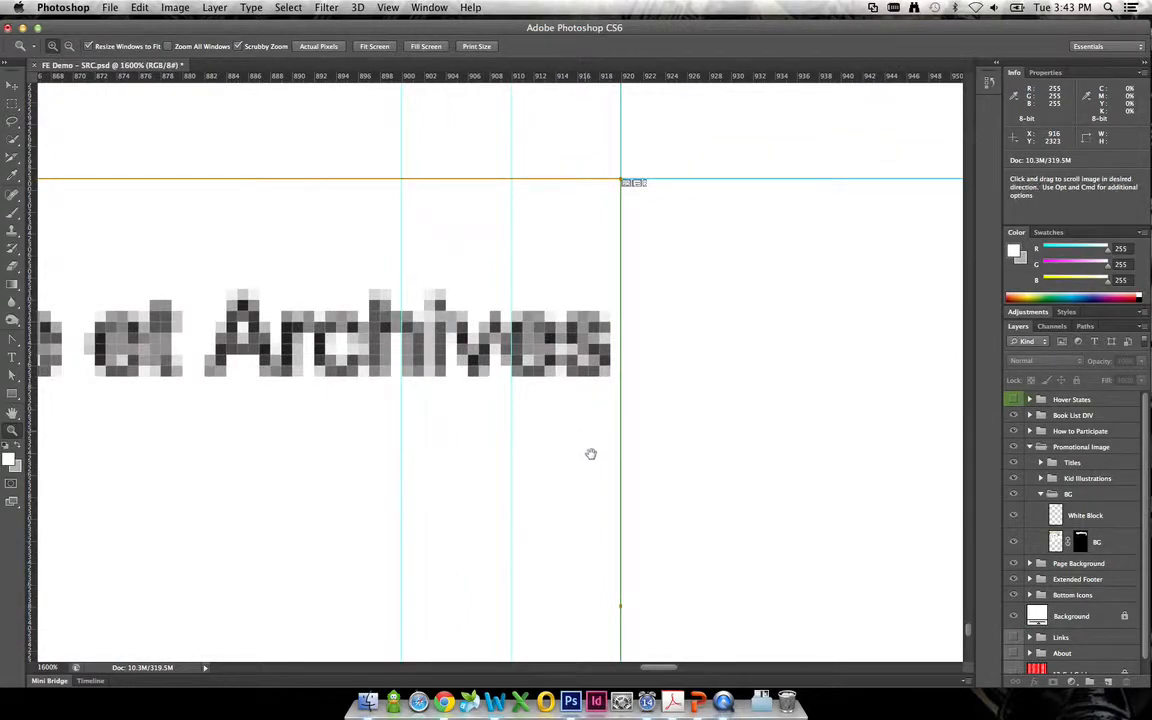
left_click_drag(591, 455, 599, 362)
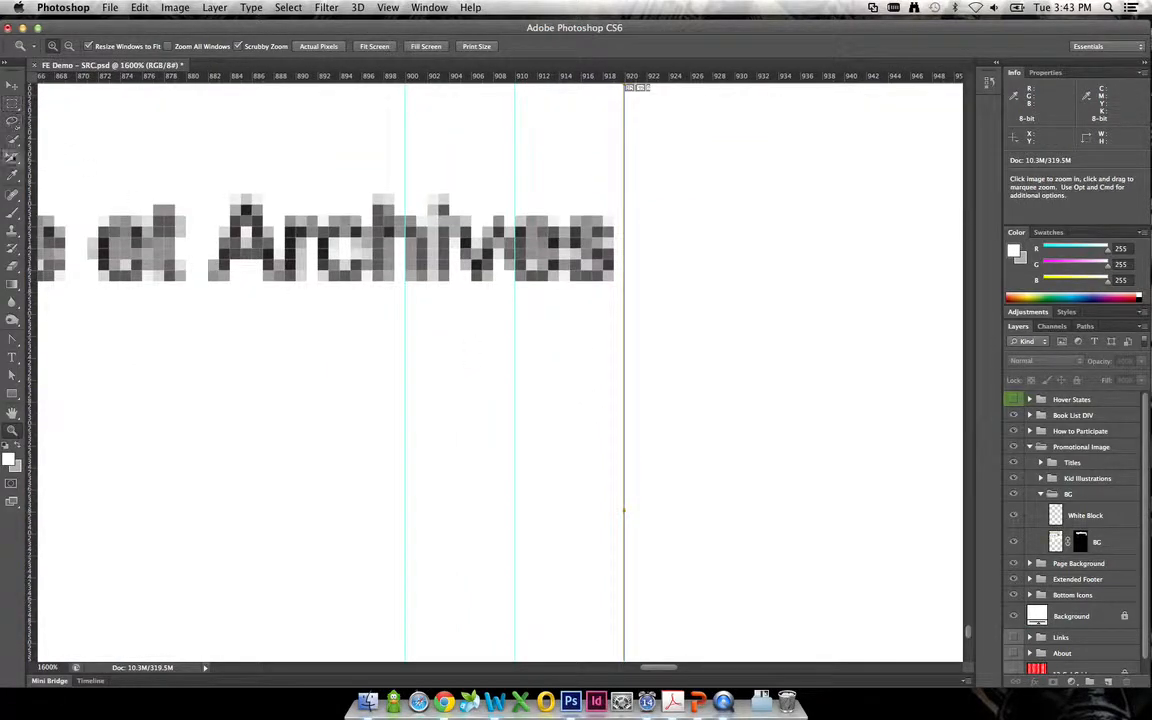
left_click(12, 156)
left_click_drag(622, 513, 613, 513)
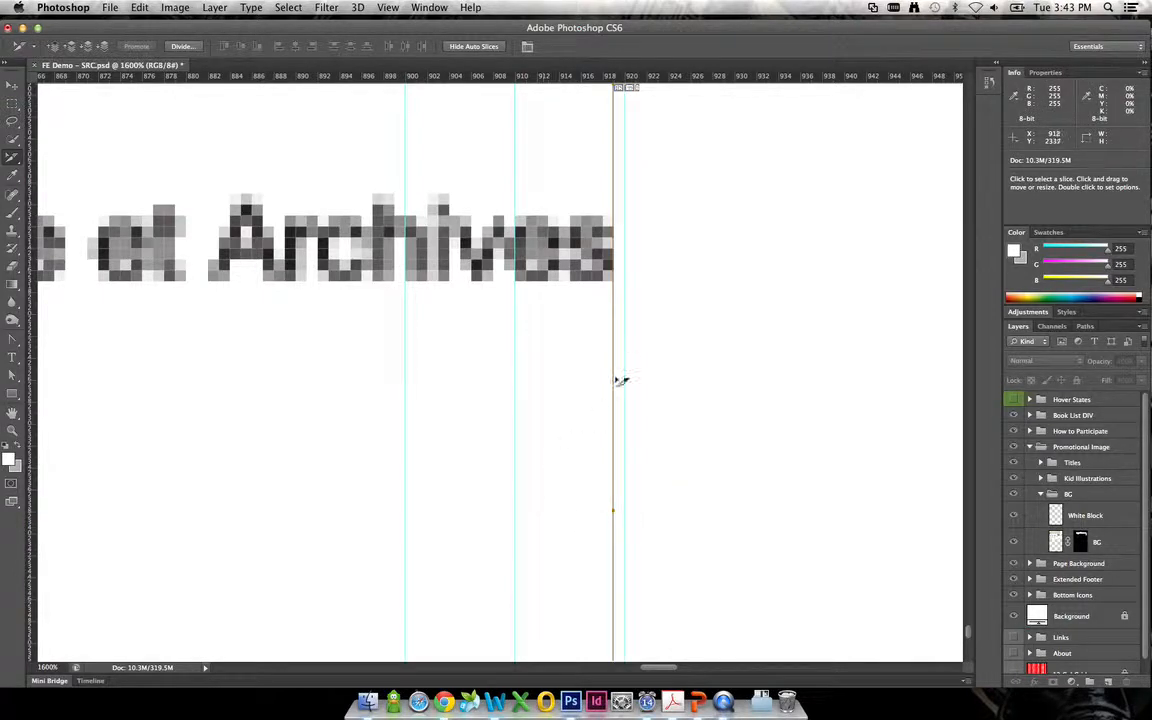
Lower the horizontal guide beneath the footer logos to the bottom edge of the Library and Archives Canada logo slice
double_click(12, 429)
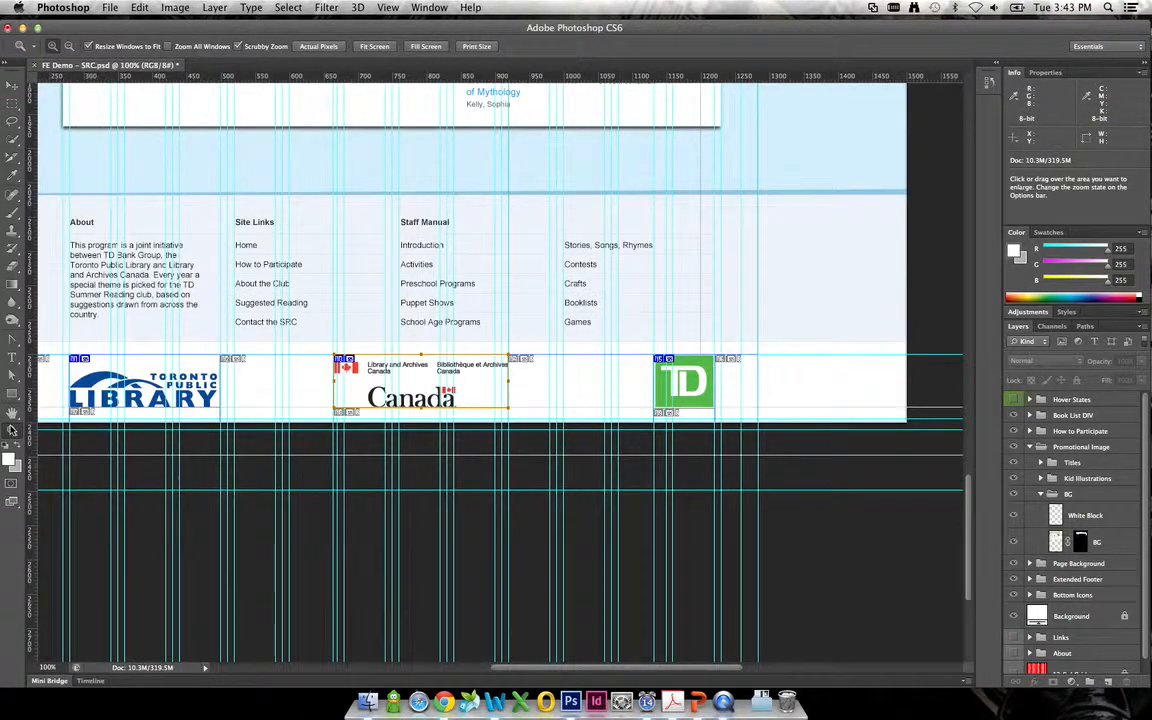
left_click(145, 403)
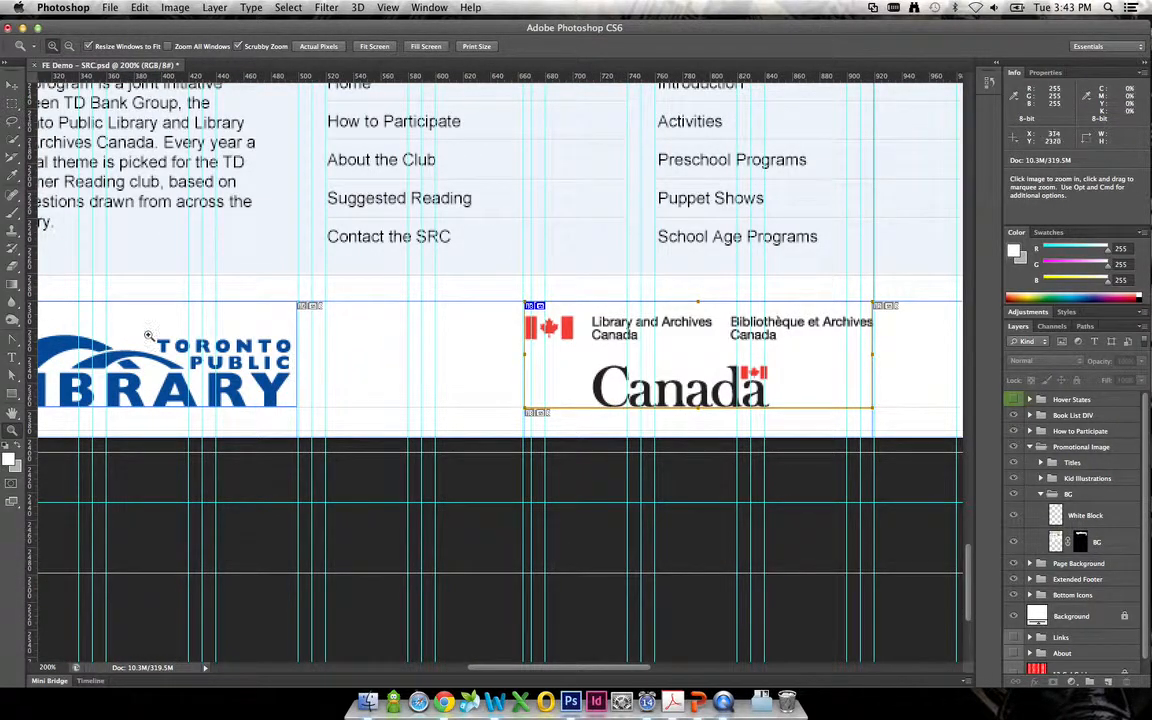
left_click(536, 407)
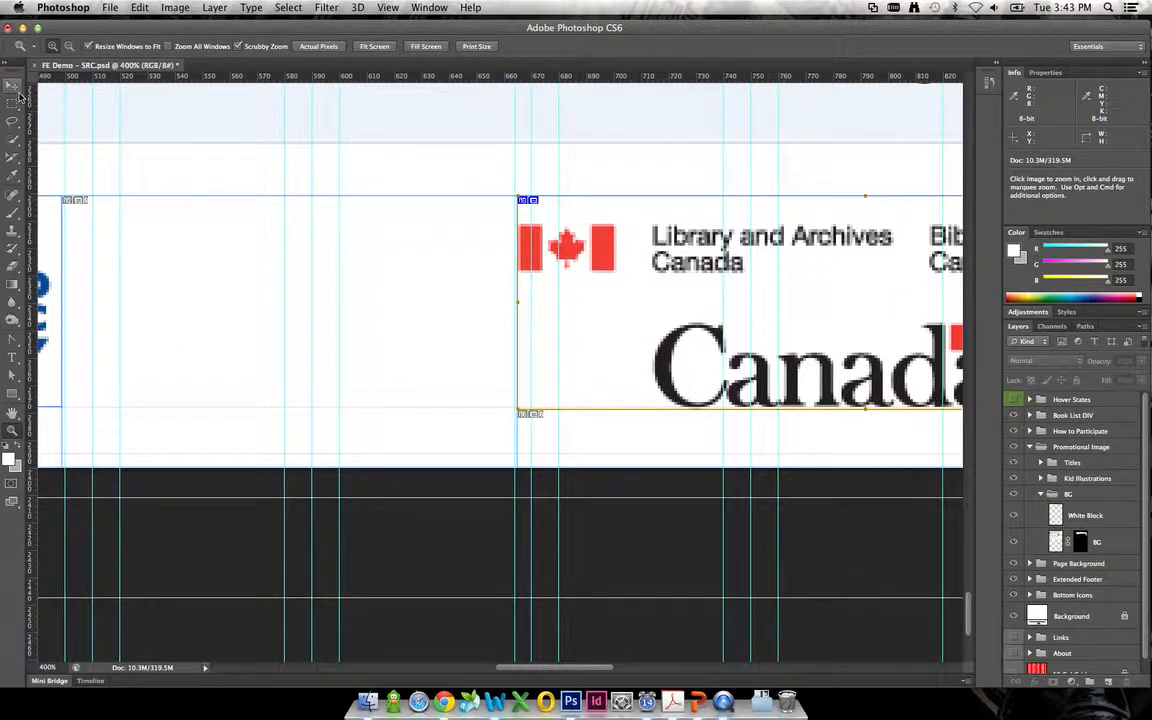
left_click(14, 88)
left_click_drag(447, 406, 447, 409)
Select the Toronto Public Library logo slice and lower its bottom edge to the horizontal guide
key("space")
left_click_drag(296, 393, 674, 389)
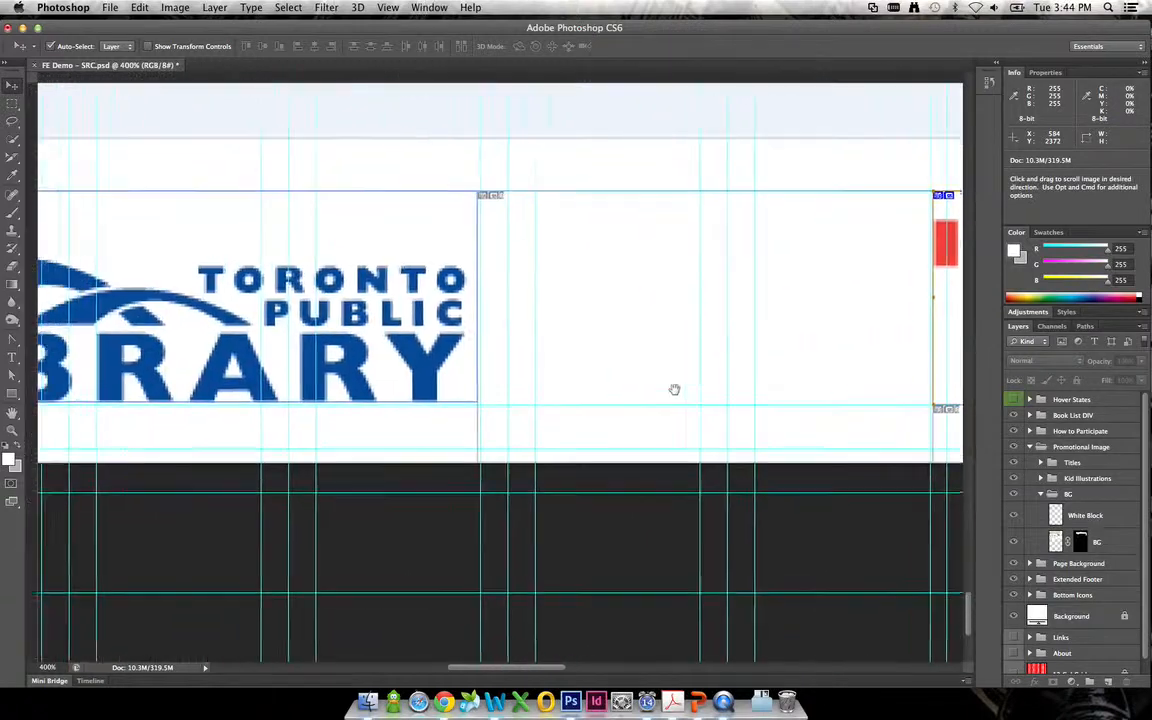
left_click_drag(168, 394, 458, 384)
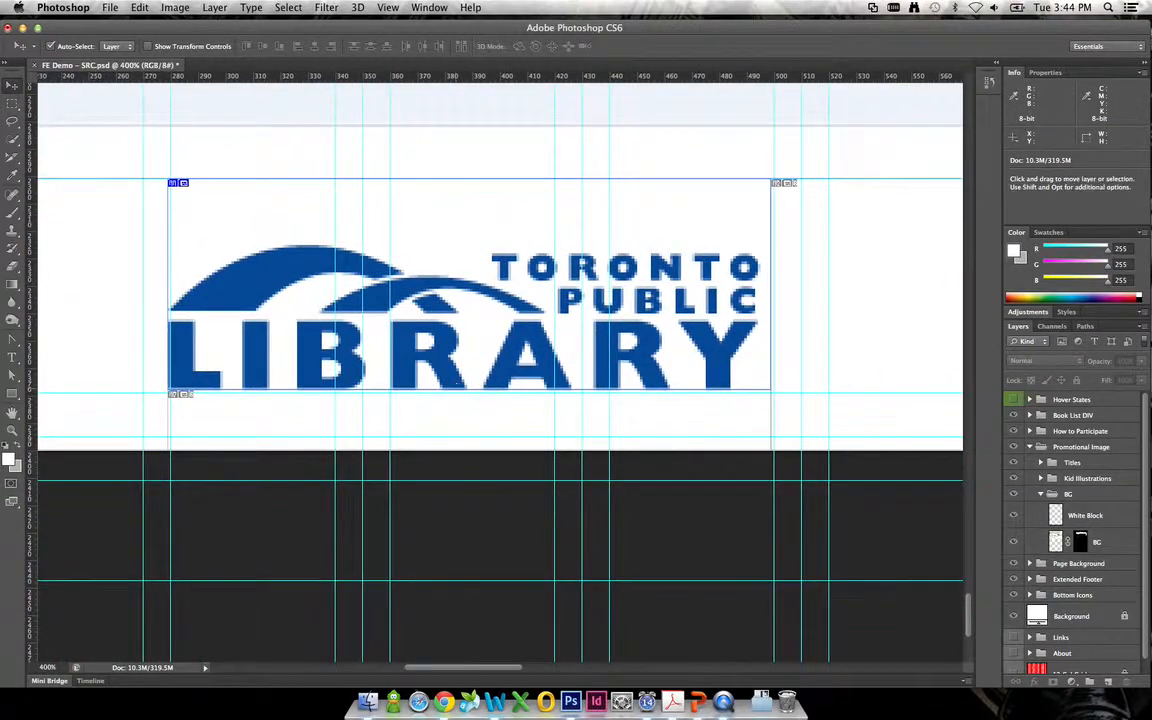
left_click(12, 157)
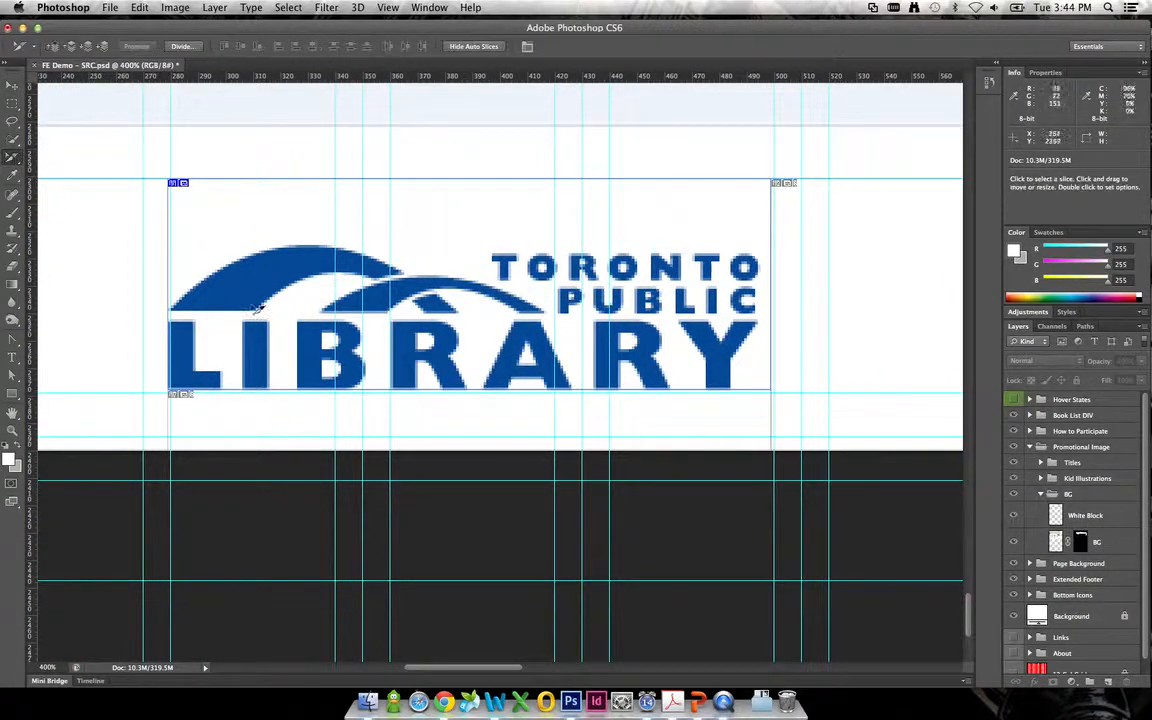
left_click(471, 389)
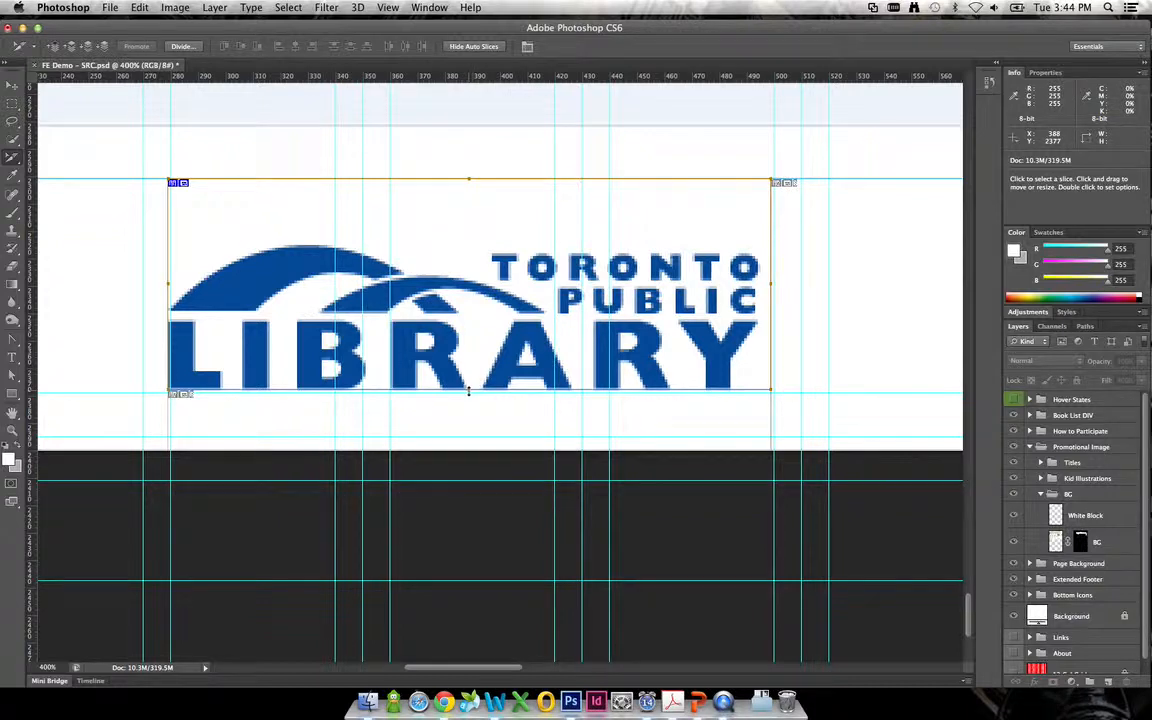
left_click_drag(468, 391, 467, 393)
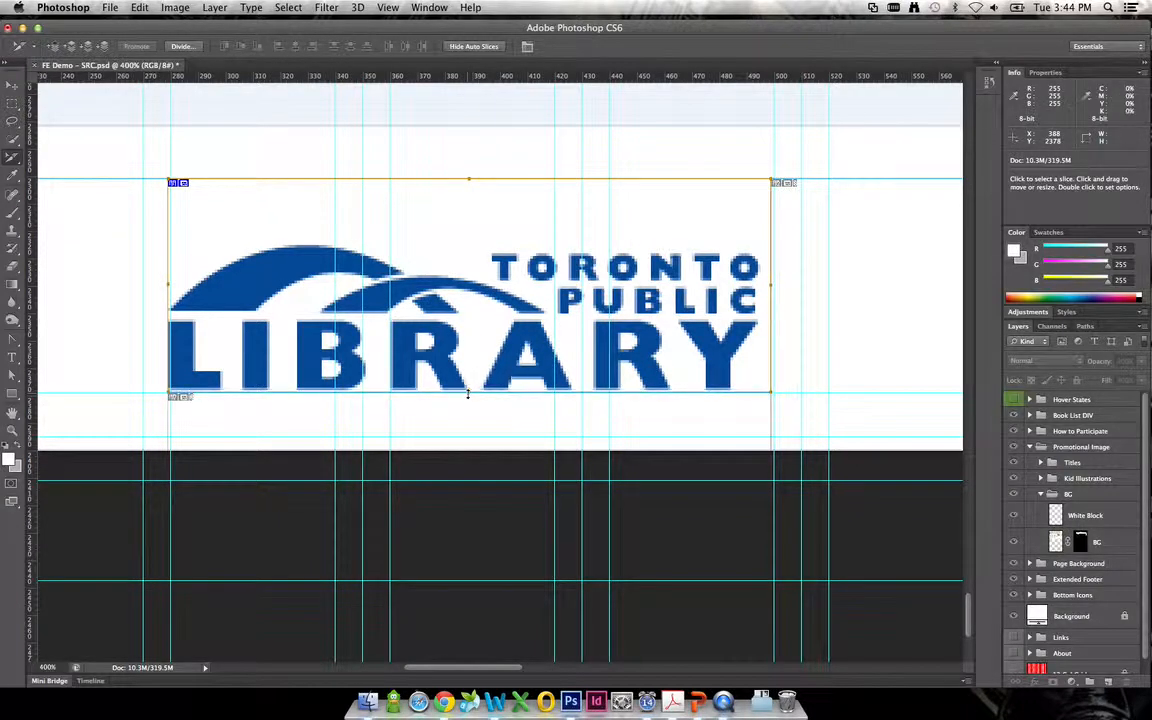
Select the TD logo slice and align its bottom, left and right edges with the nearest guides
left_click_drag(745, 395, 364, 383)
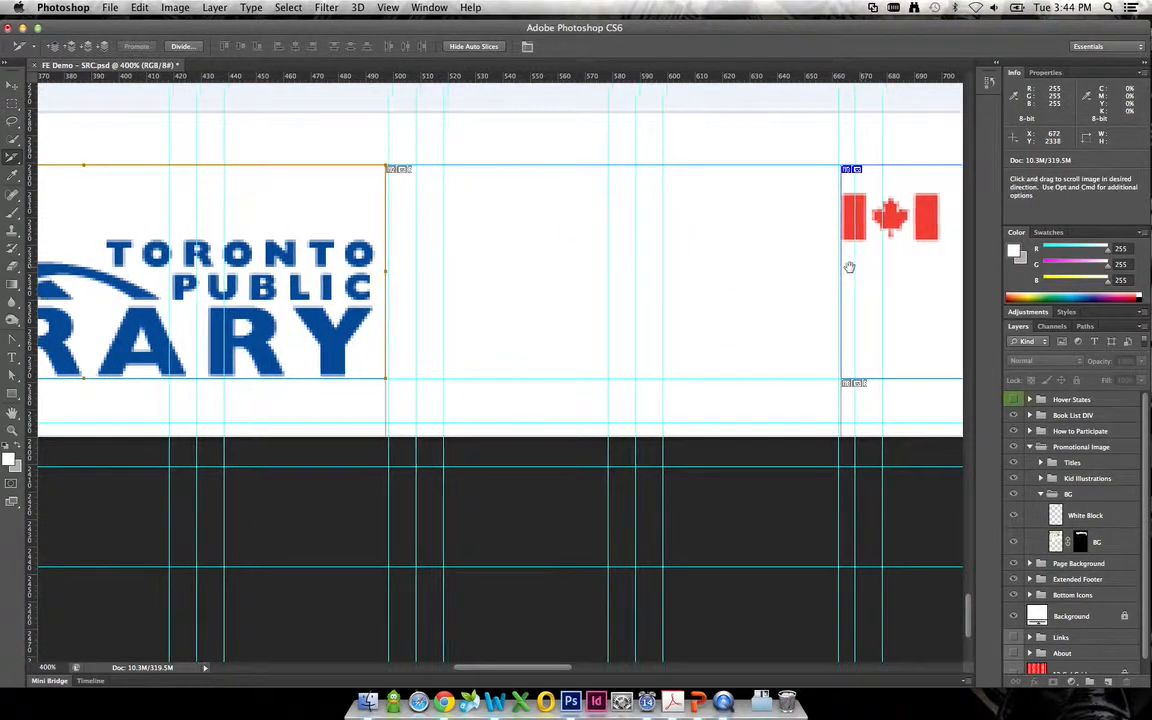
left_click_drag(848, 265, 372, 268)
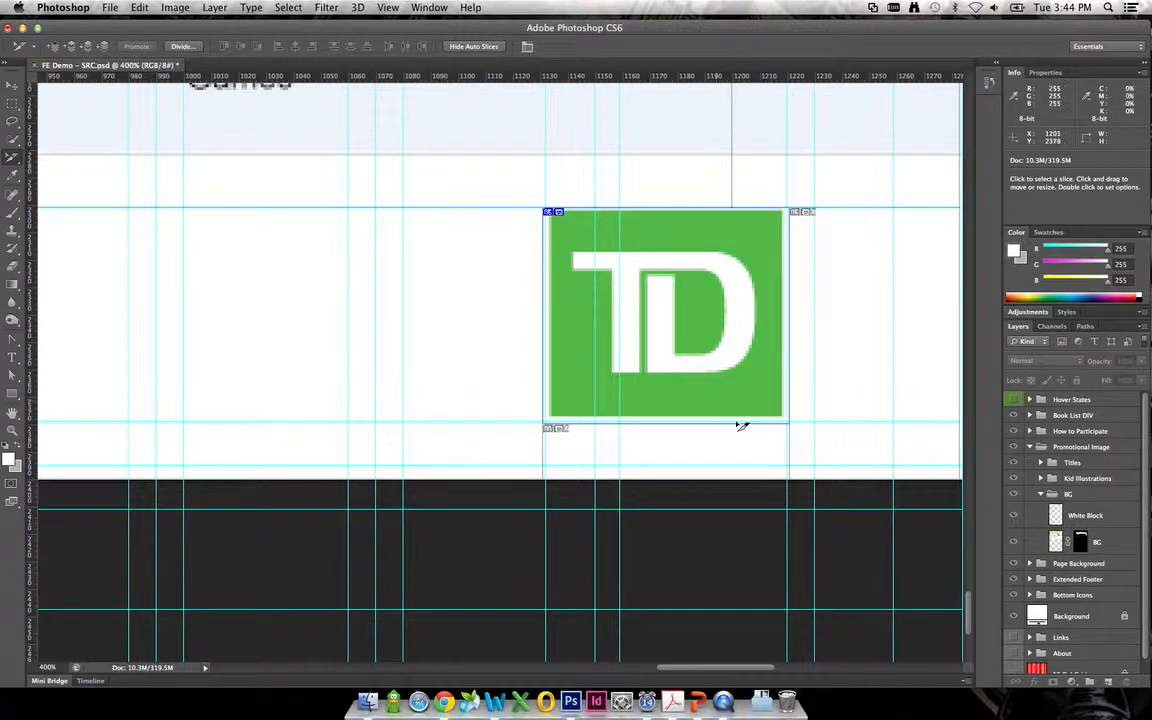
left_click(562, 221)
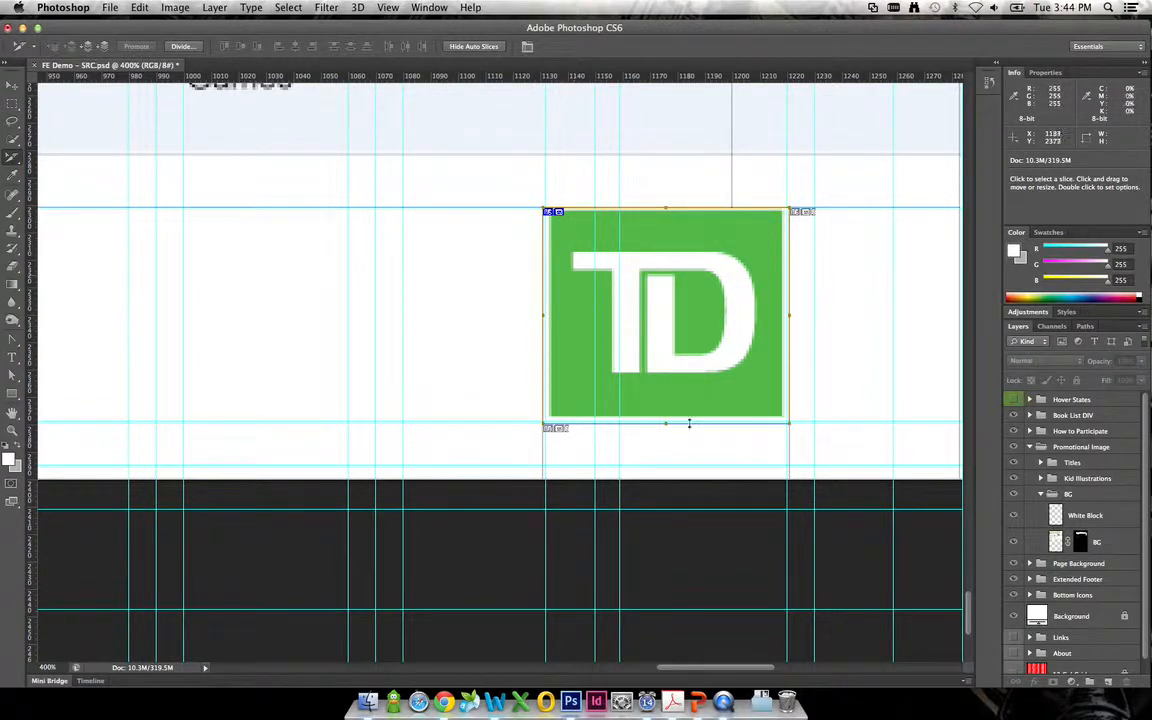
left_click_drag(666, 426, 666, 423)
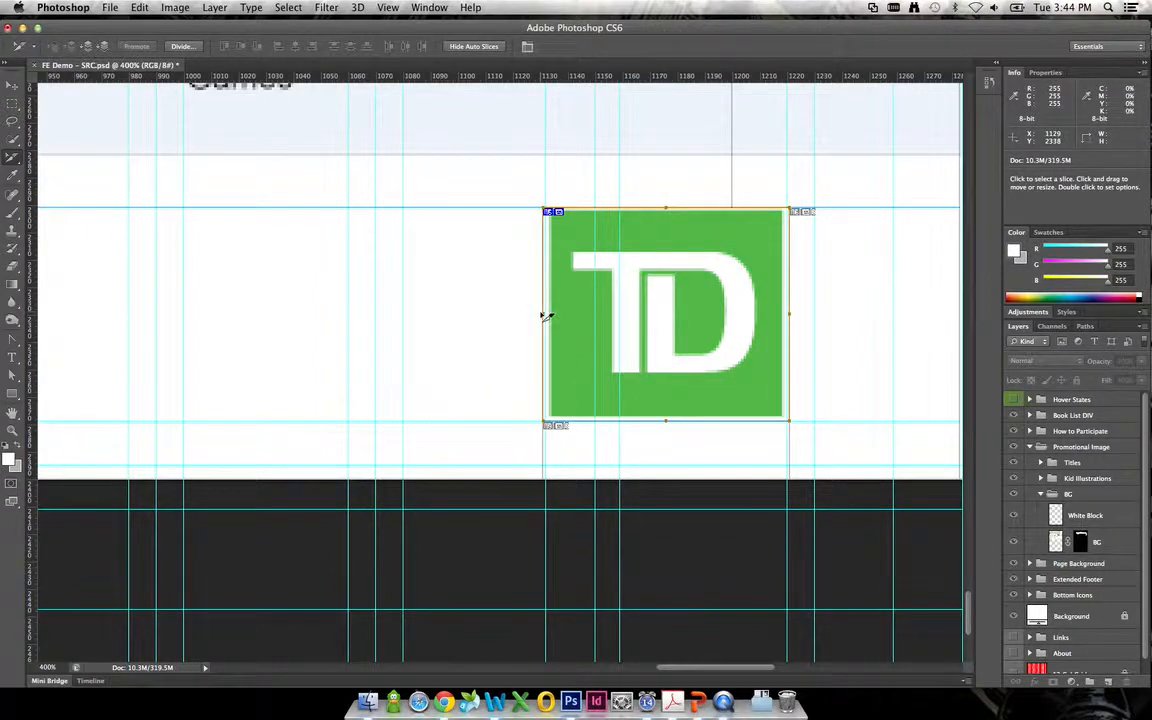
left_click_drag(544, 314, 546, 314)
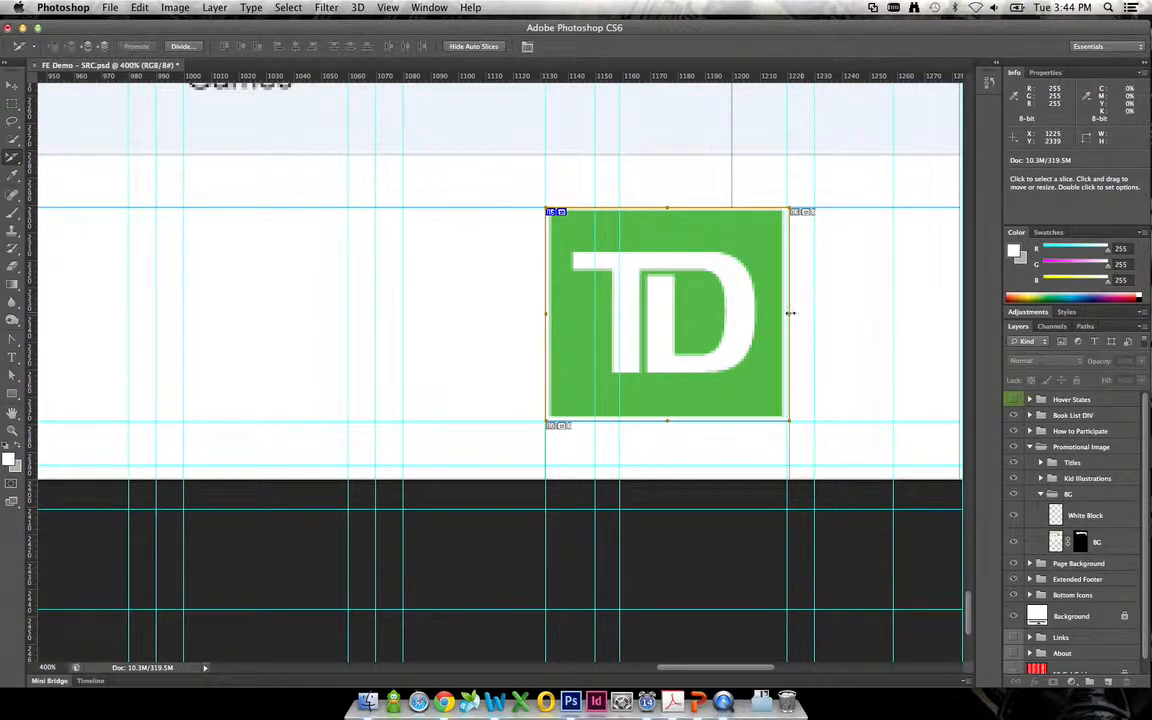
left_click_drag(790, 313, 787, 313)
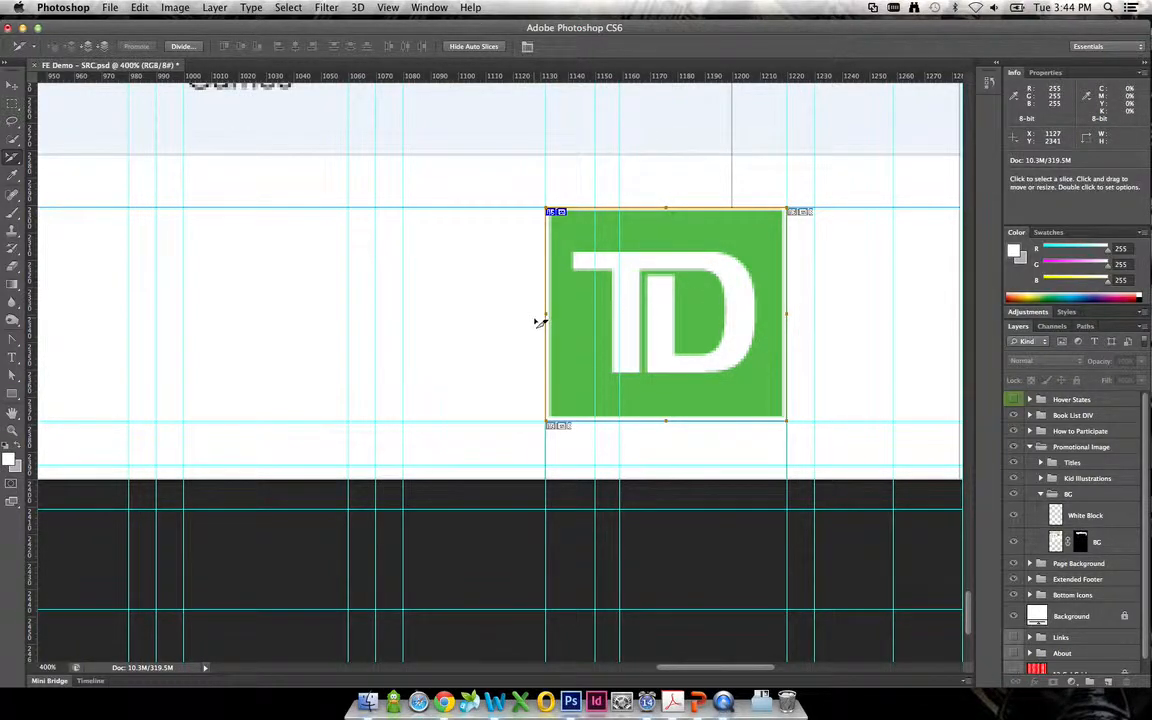
Move the left edge of the TD logo slice inward, flush with the green square's left edge
key("super+equal")
key("super+equal")
key("super+equal")
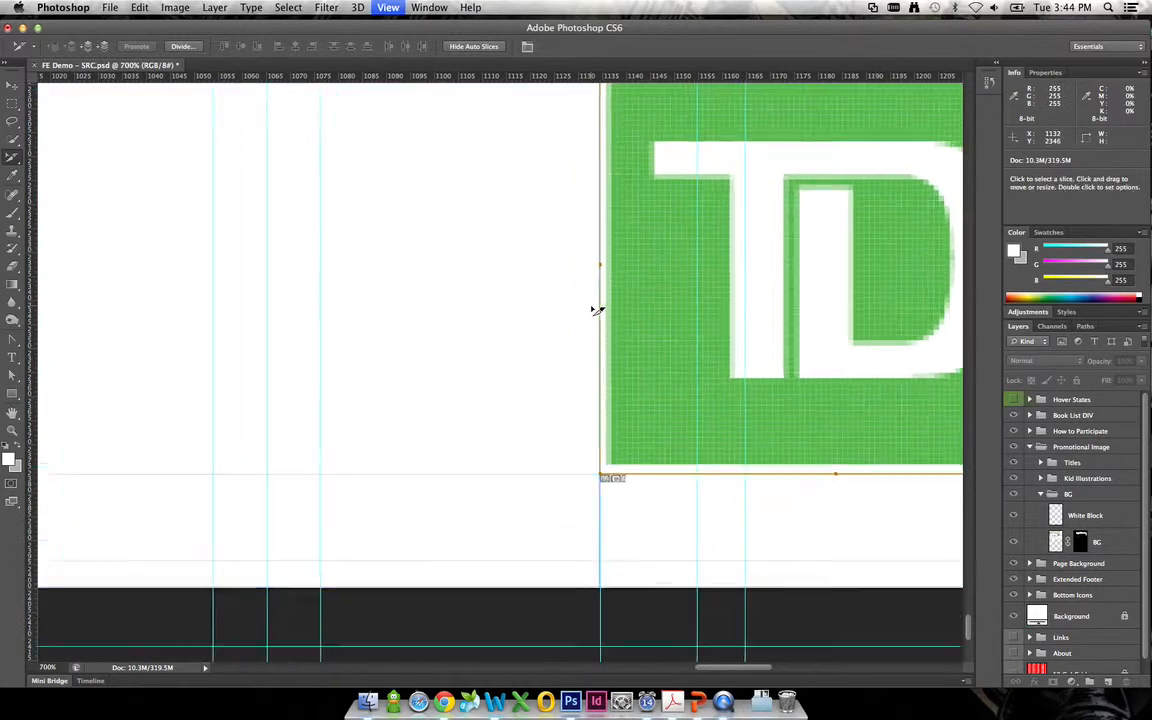
key("super+equal")
key("super+equal")
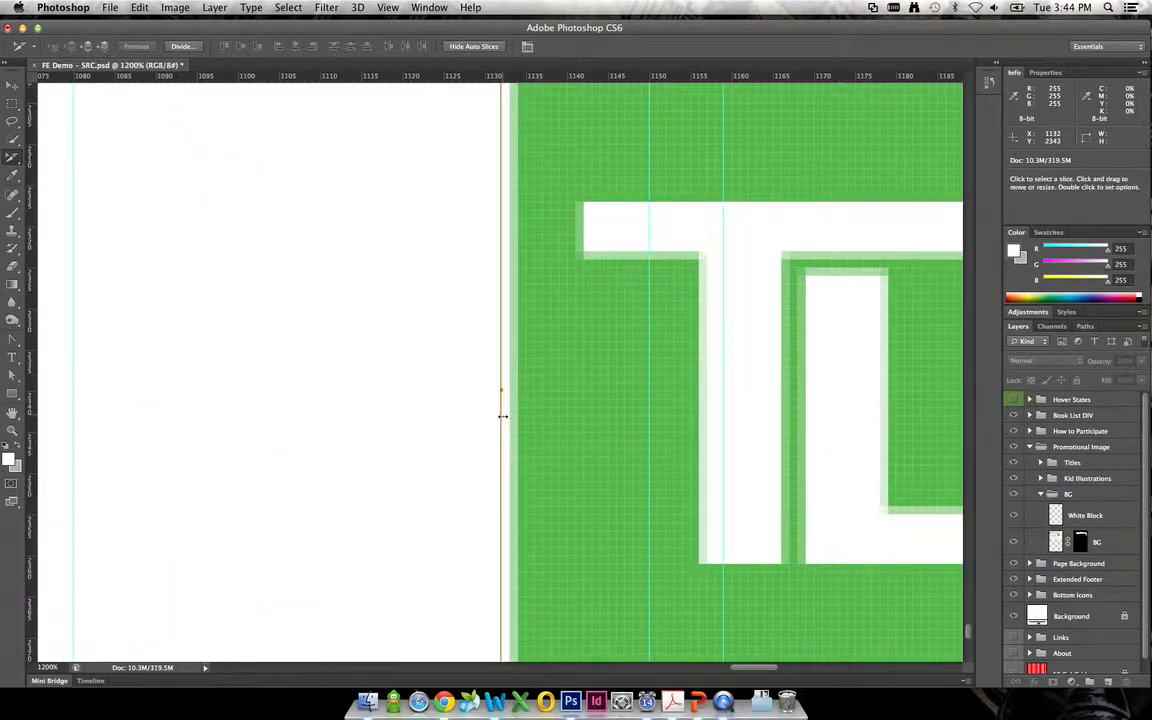
left_click_drag(501, 392, 509, 390)
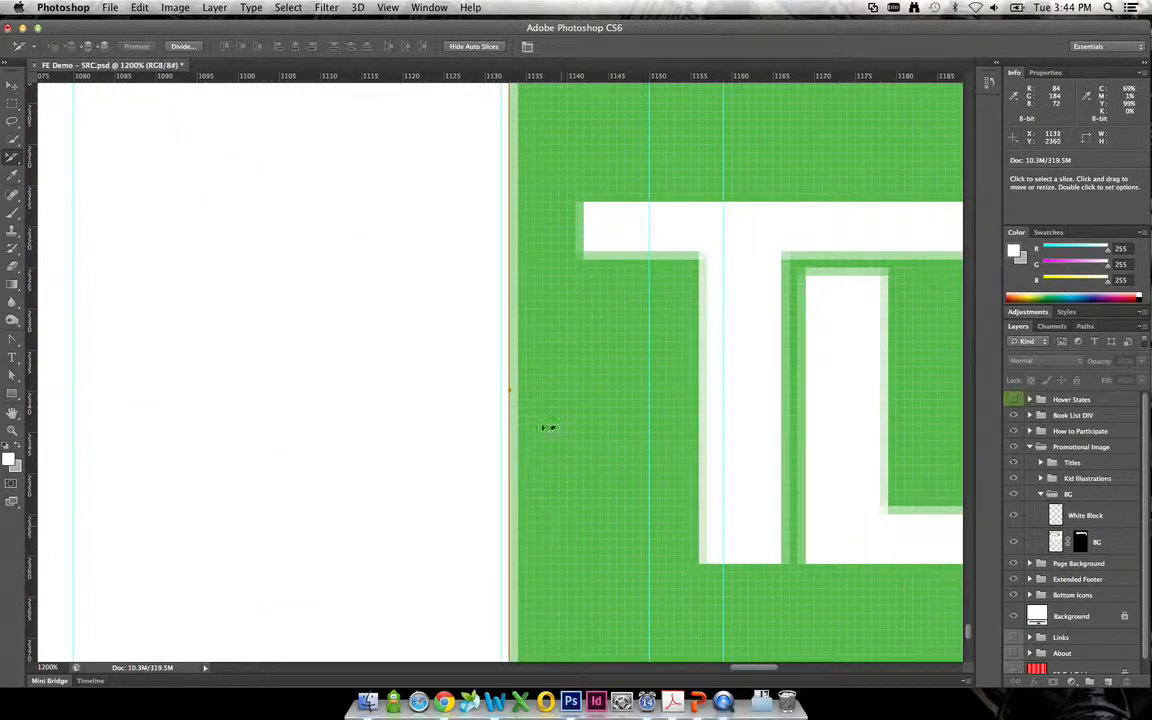
Move the right edge of the TD logo slice inward, flush with the green square's right edge
key("space")
left_click_drag(761, 388, 355, 378)
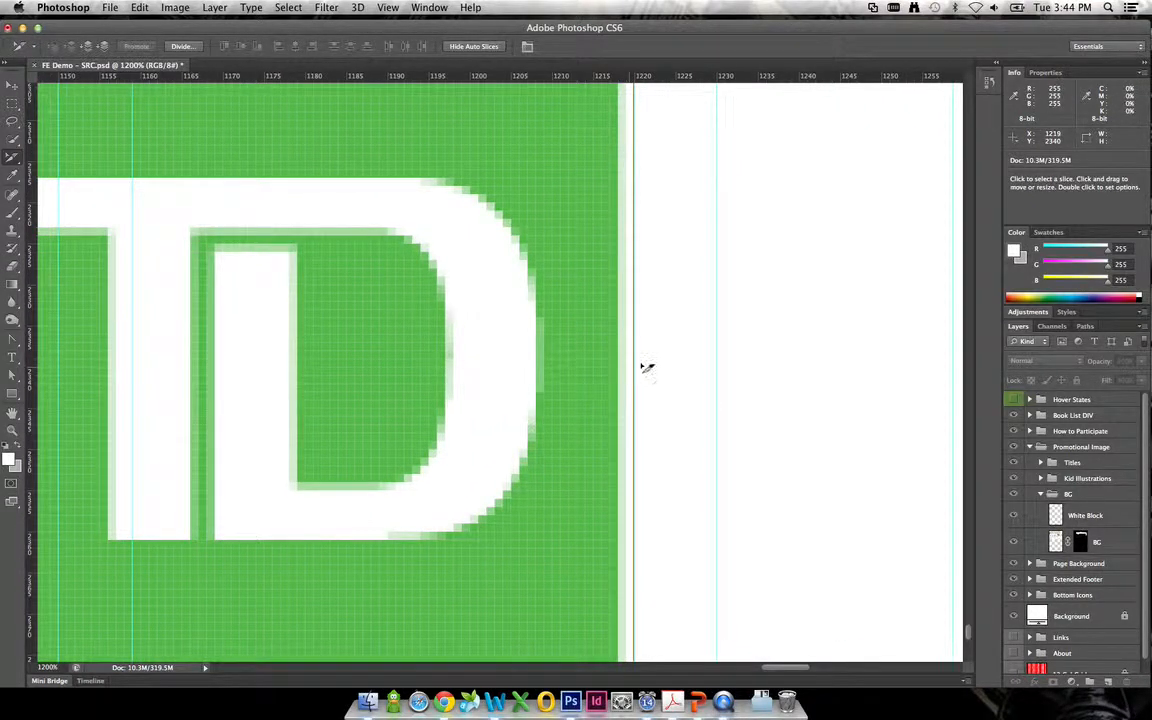
left_click_drag(636, 364, 625, 360)
key("space")
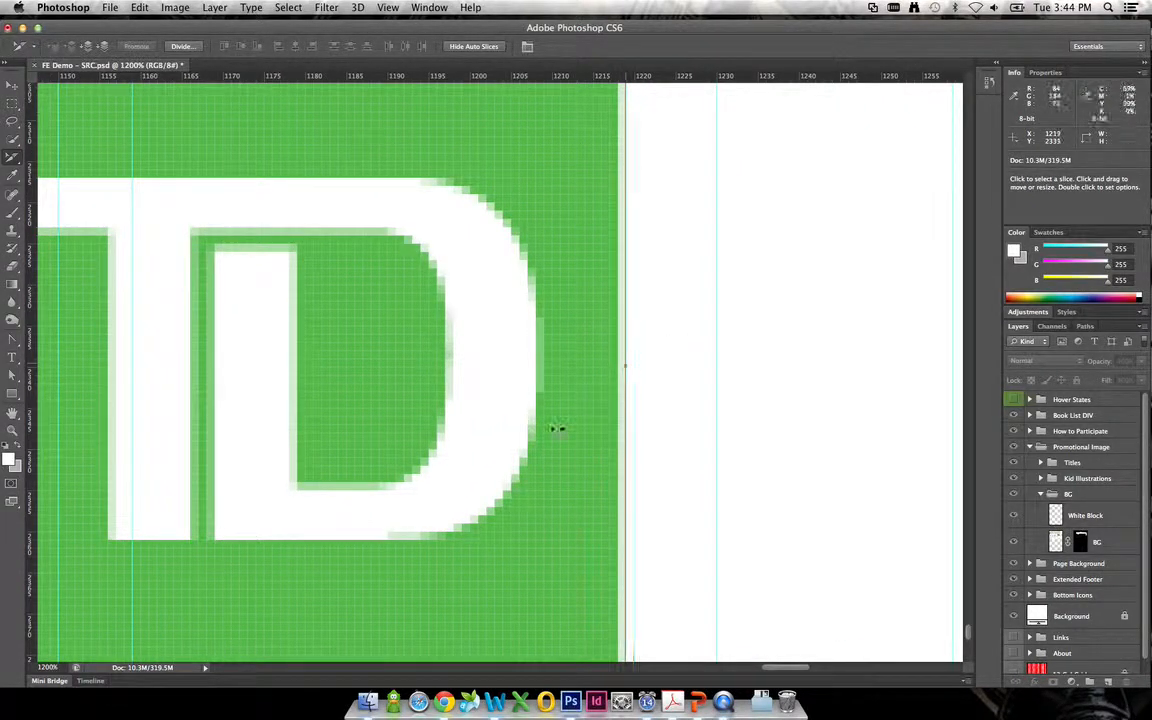
left_click_drag(553, 429, 517, 257)
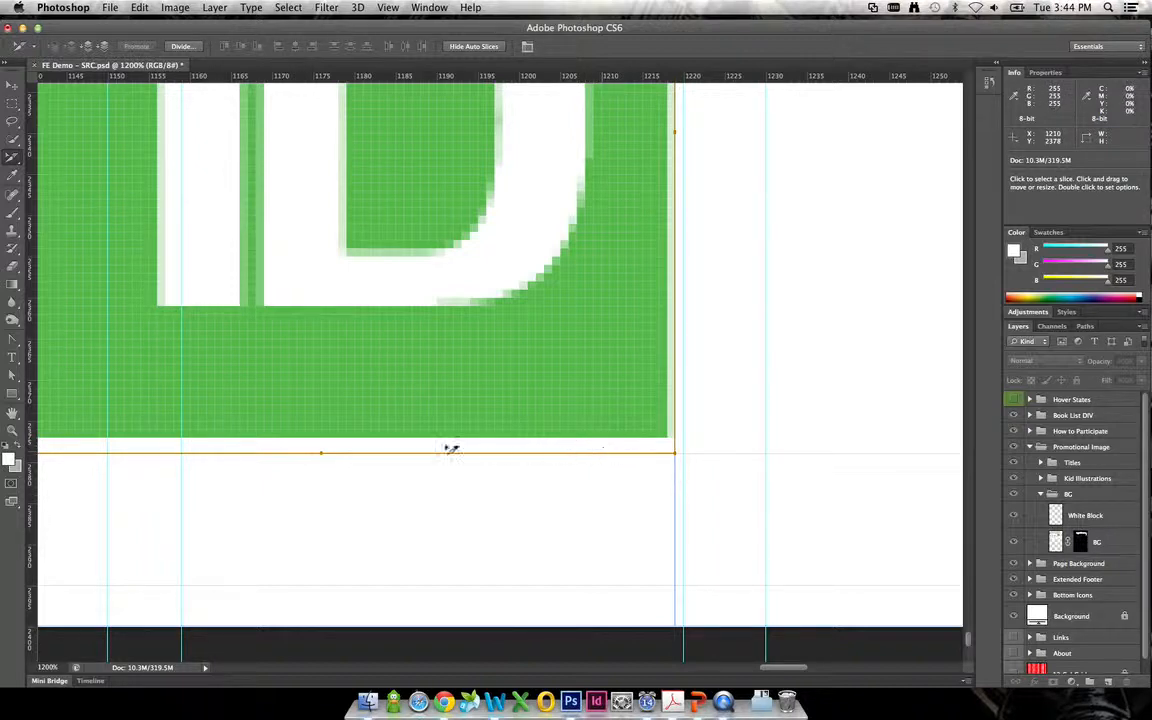
Examine the three footer logo slices and the book list section above them at 100% zoom
double_click(12, 431)
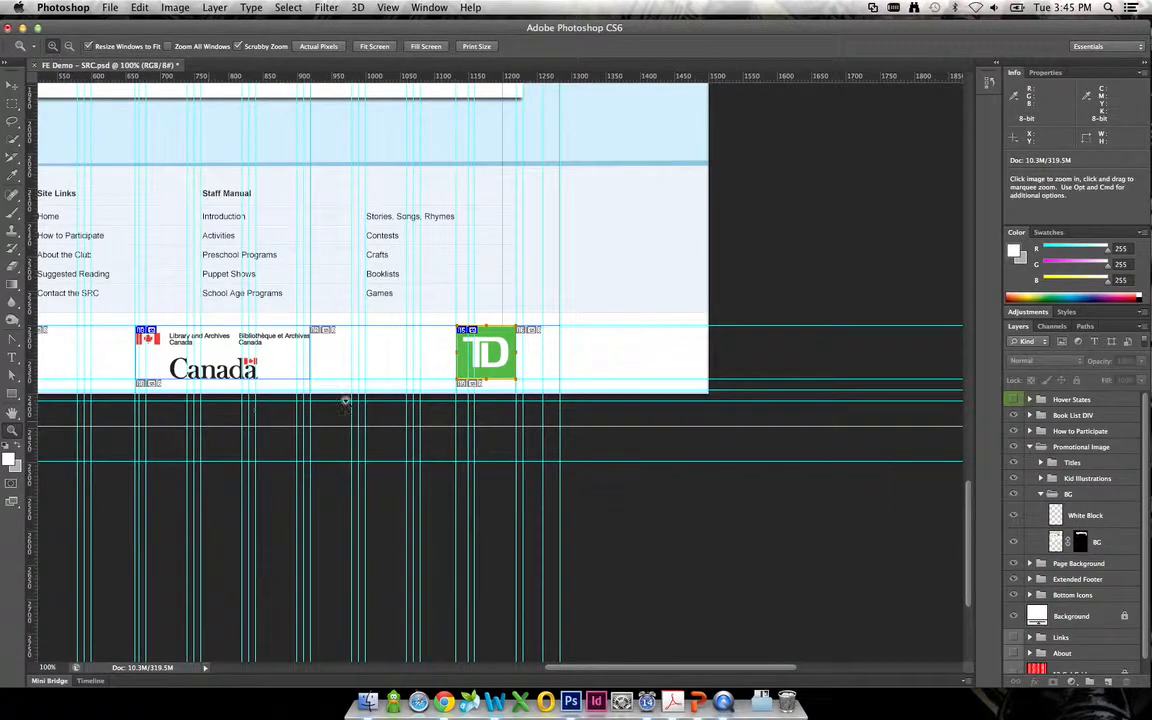
left_click_drag(301, 340, 529, 484)
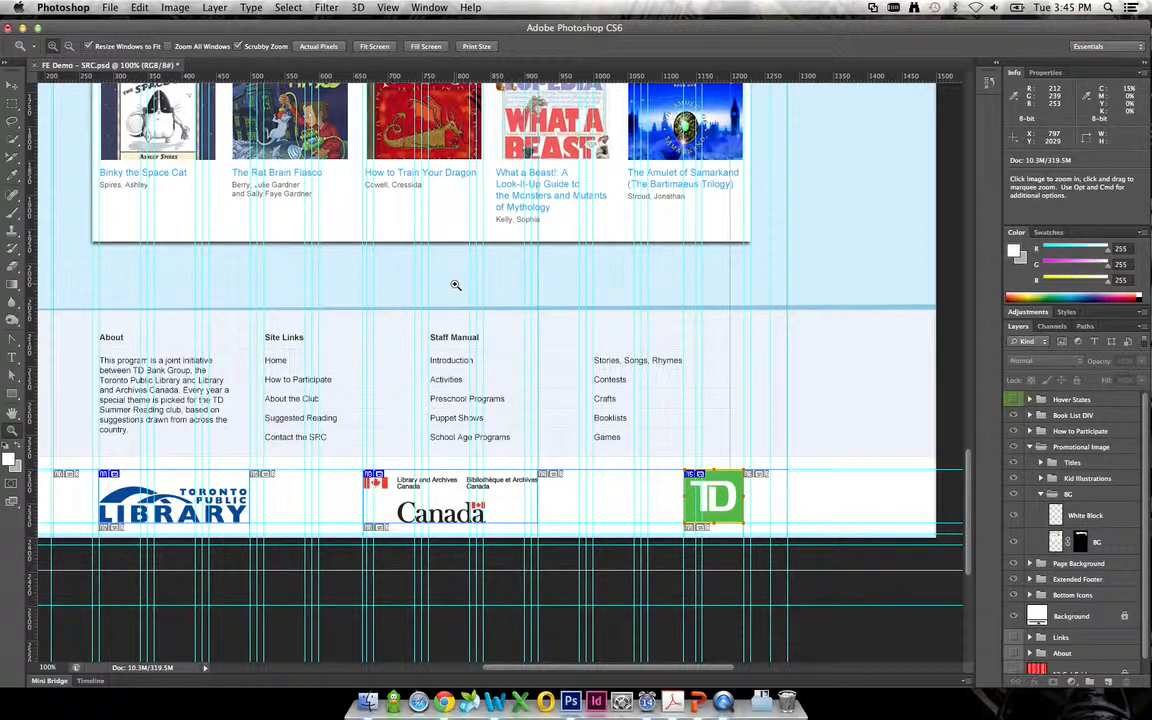
left_click_drag(278, 275, 553, 298)
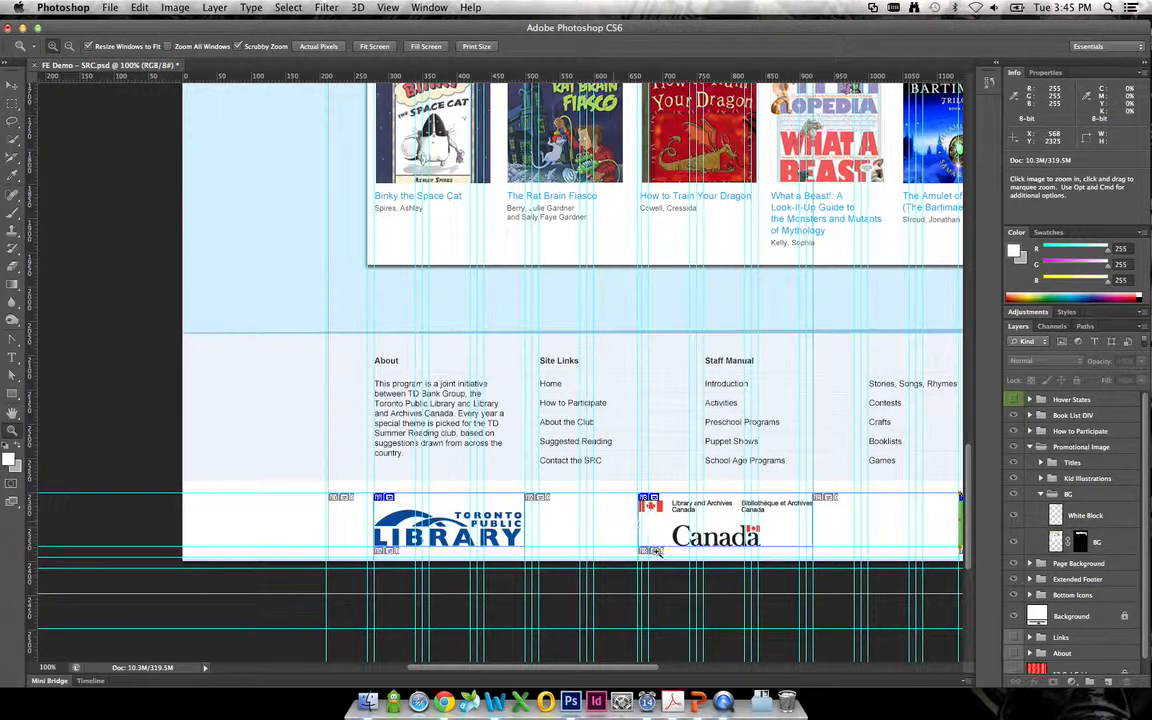
left_click_drag(691, 480, 446, 438)
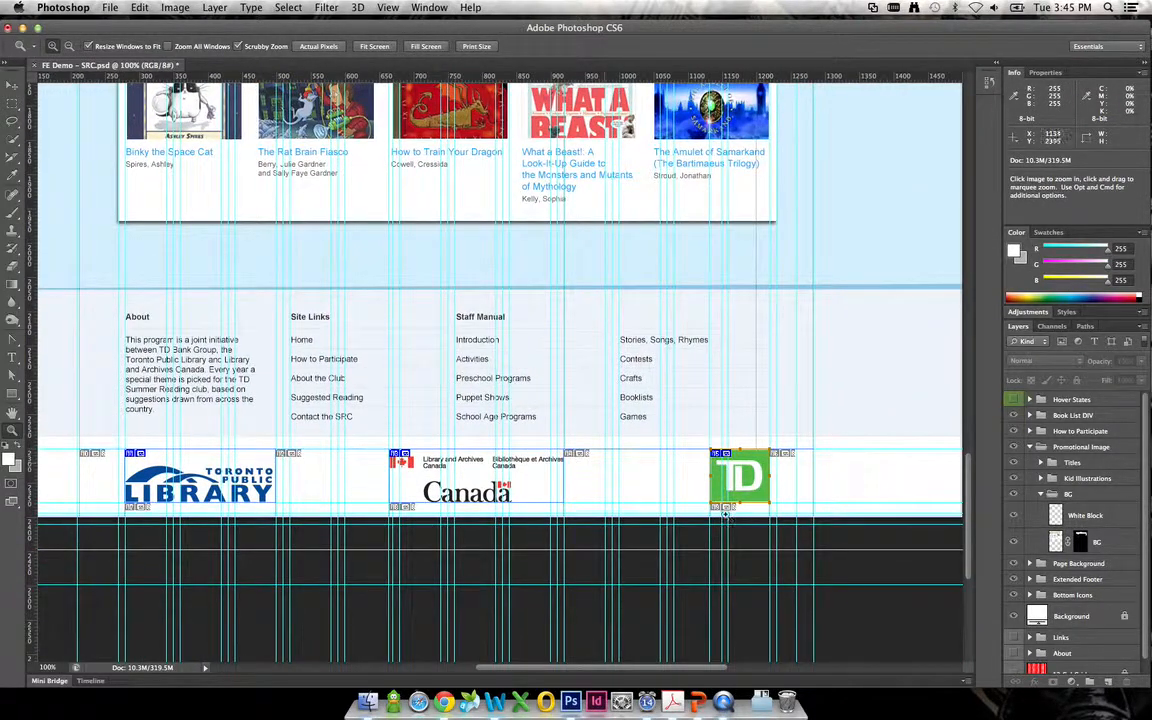
key("space")
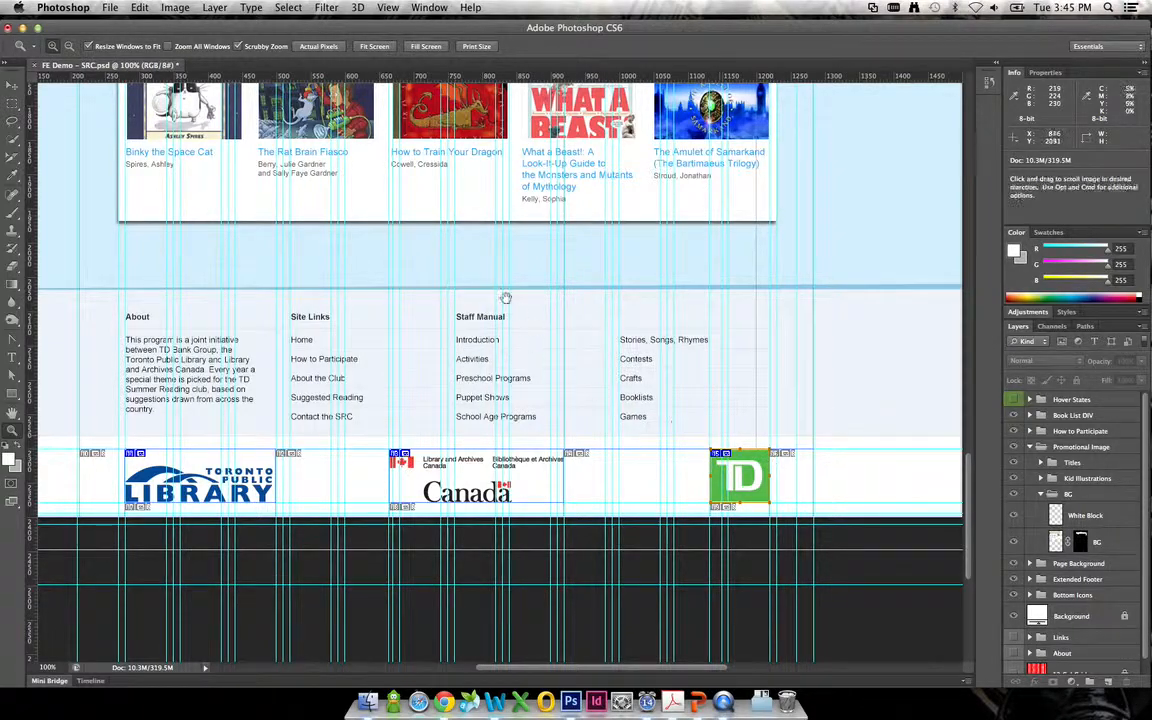
left_click_drag(475, 244, 554, 474)
left_click_drag(533, 164, 530, 466)
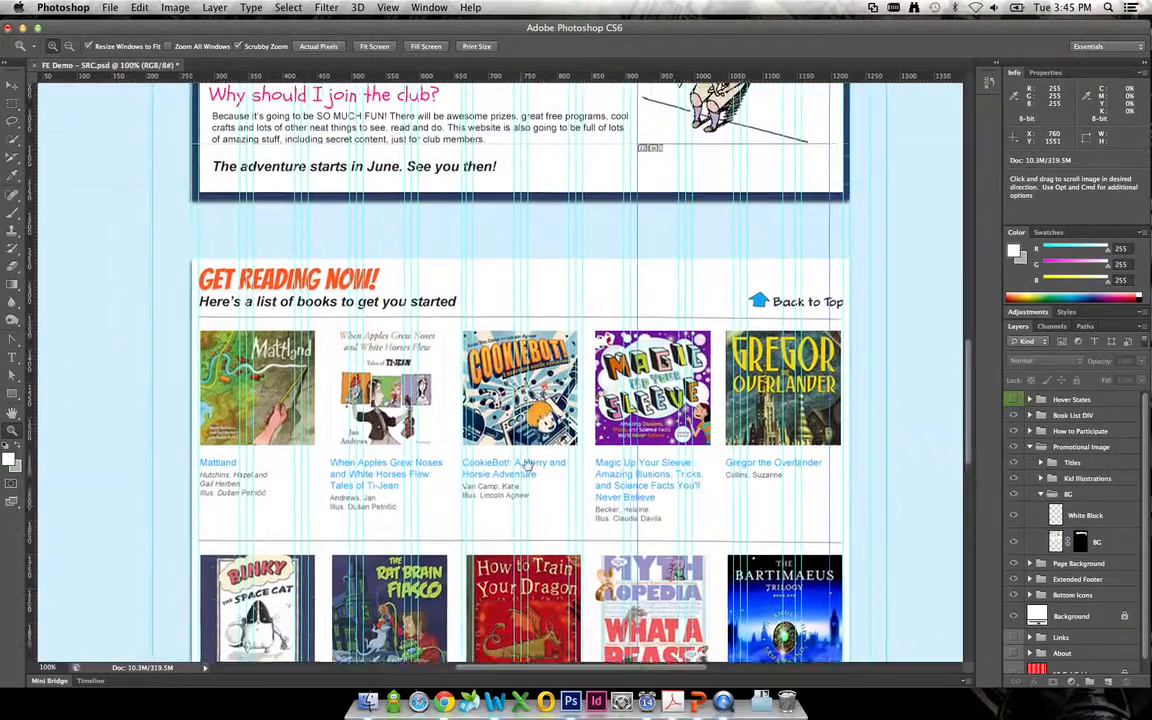
Hide the Imagine Logo layer and its faded Imagine Logo copy in the page header
left_click_drag(554, 233, 555, 356)
left_click_drag(545, 180, 545, 437)
left_click_drag(553, 295, 553, 447)
left_click_drag(540, 355, 540, 420)
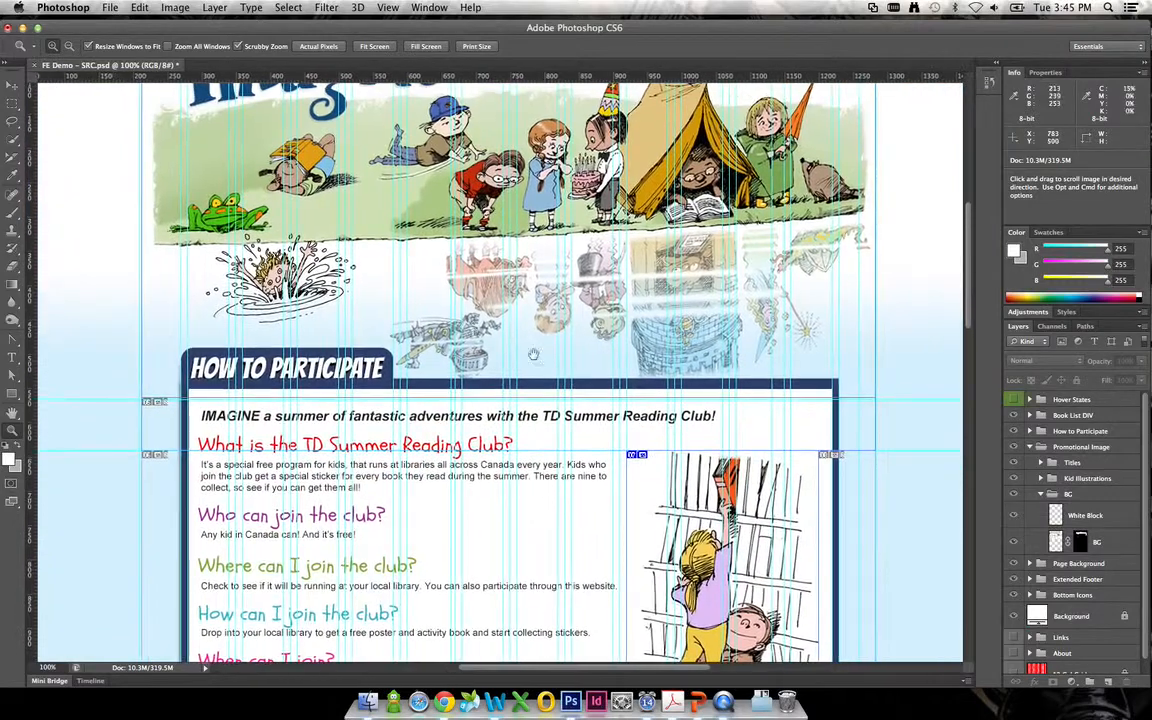
left_click_drag(530, 264, 522, 380)
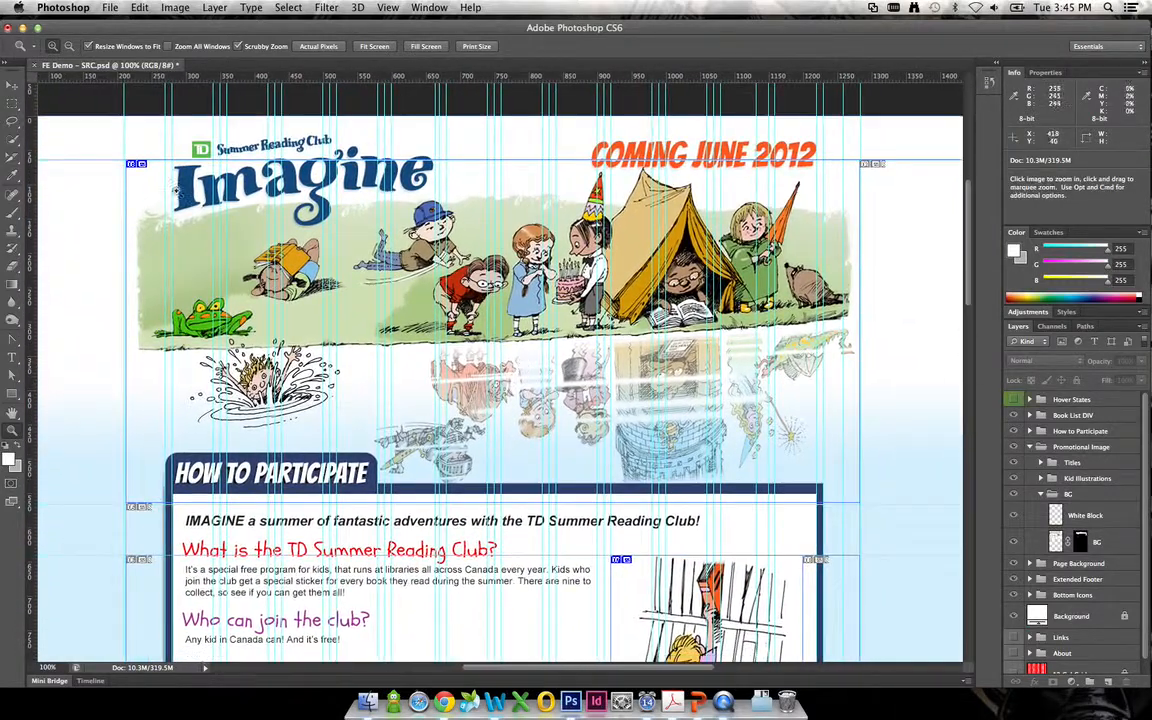
left_click(13, 86)
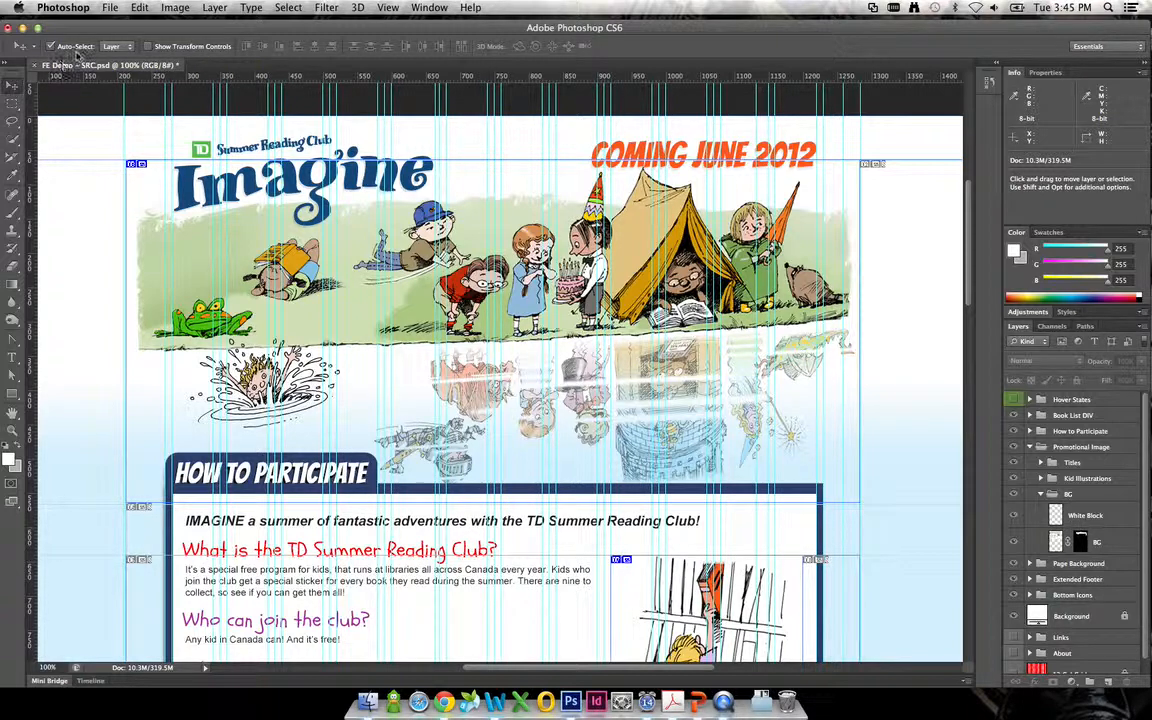
left_click(256, 194)
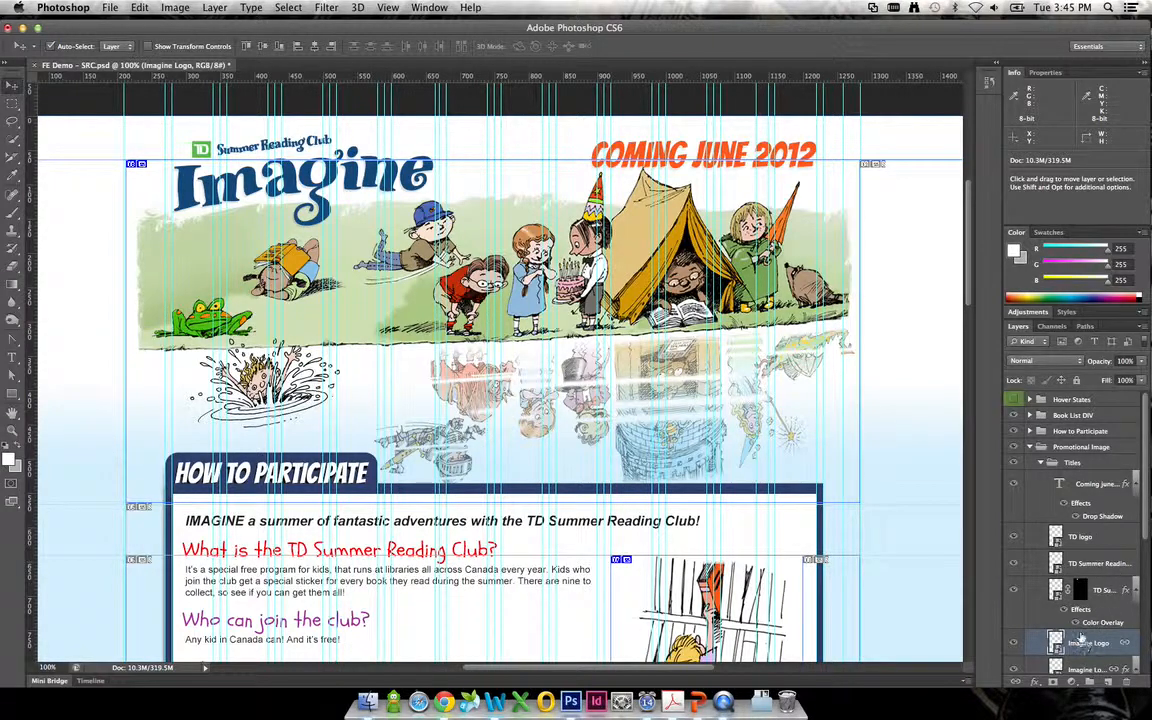
scroll(1078, 630, "down", 3)
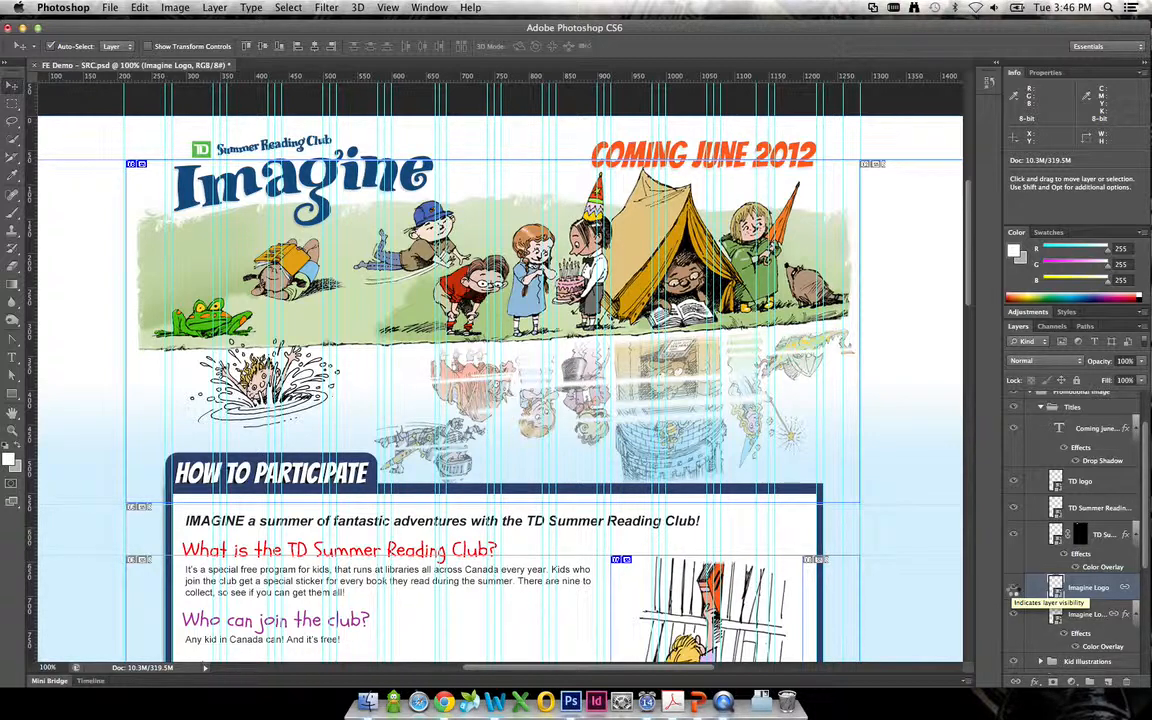
left_click(1013, 589)
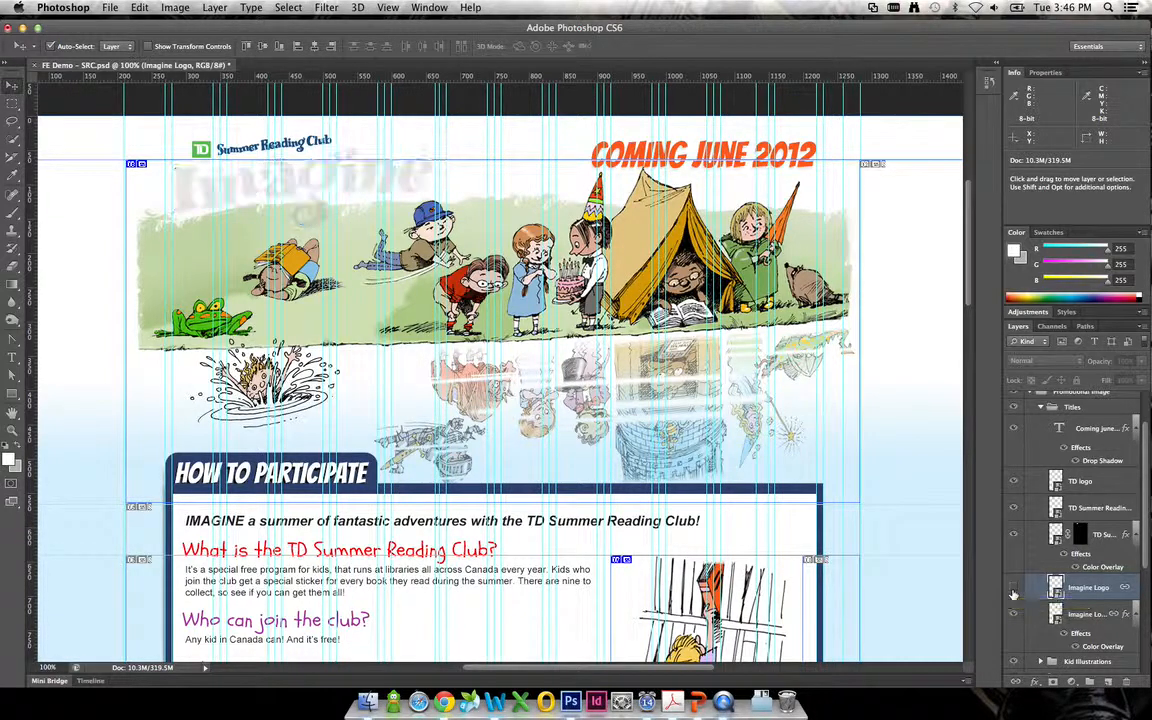
left_click(1013, 590)
left_click(1013, 590)
left_click(1013, 590)
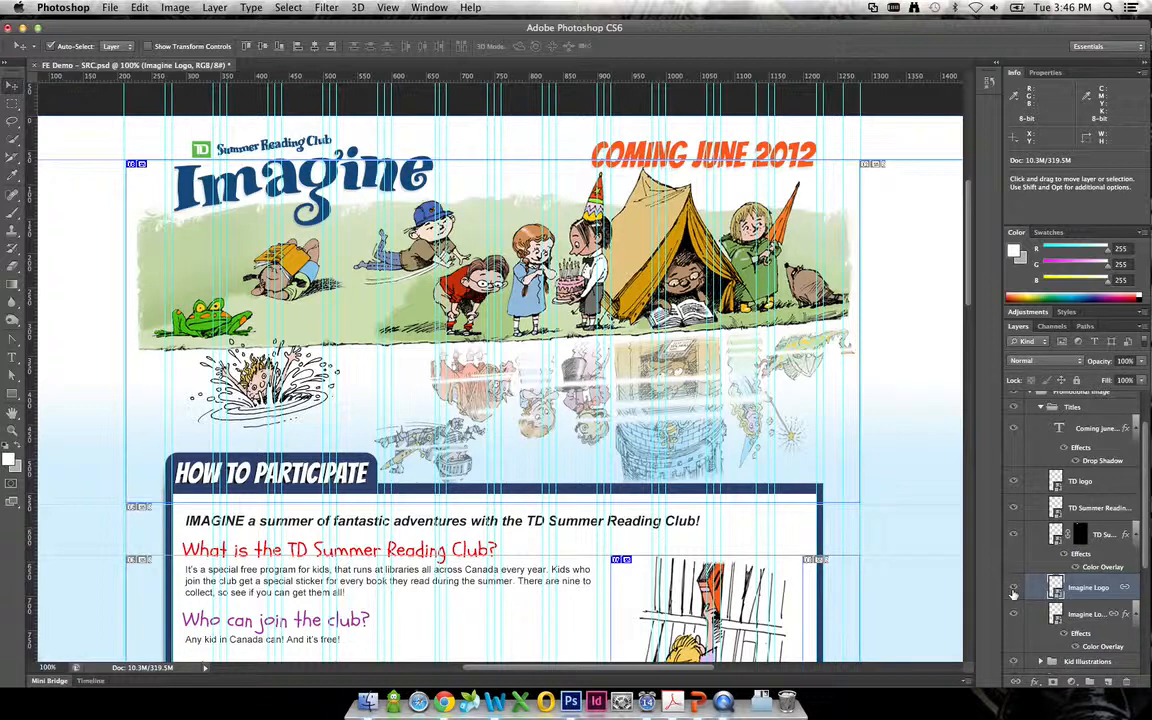
left_click(1013, 590)
left_click(1013, 590)
left_click(1013, 590)
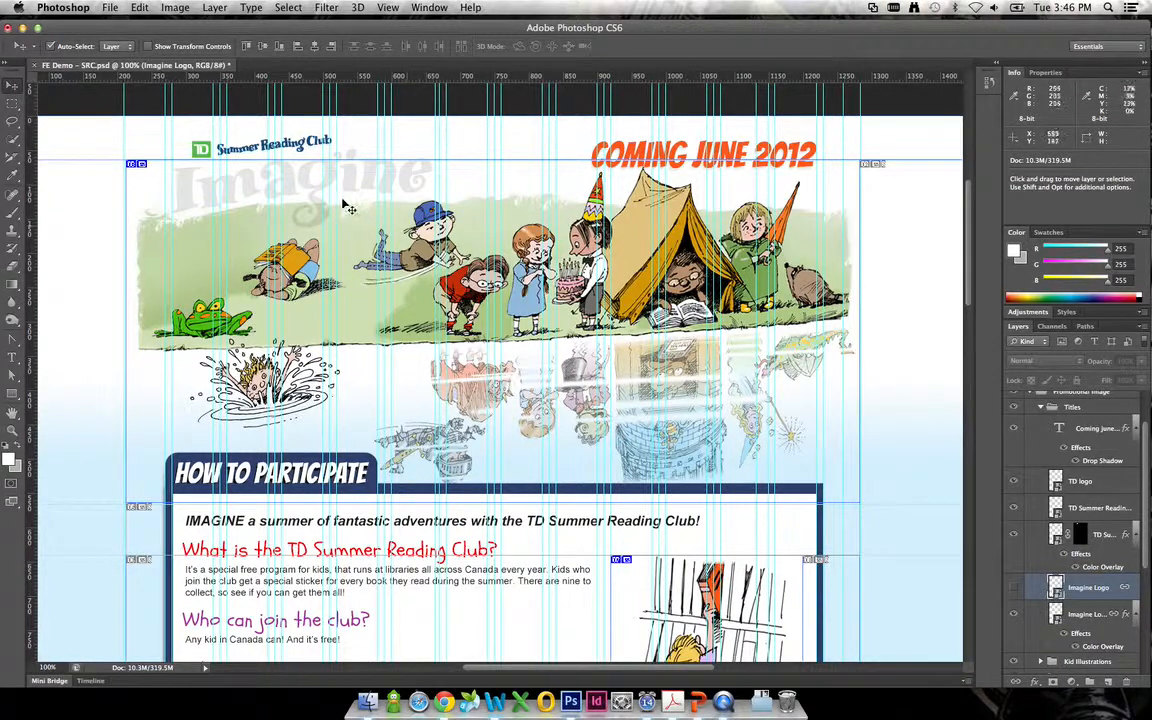
left_click(1119, 619)
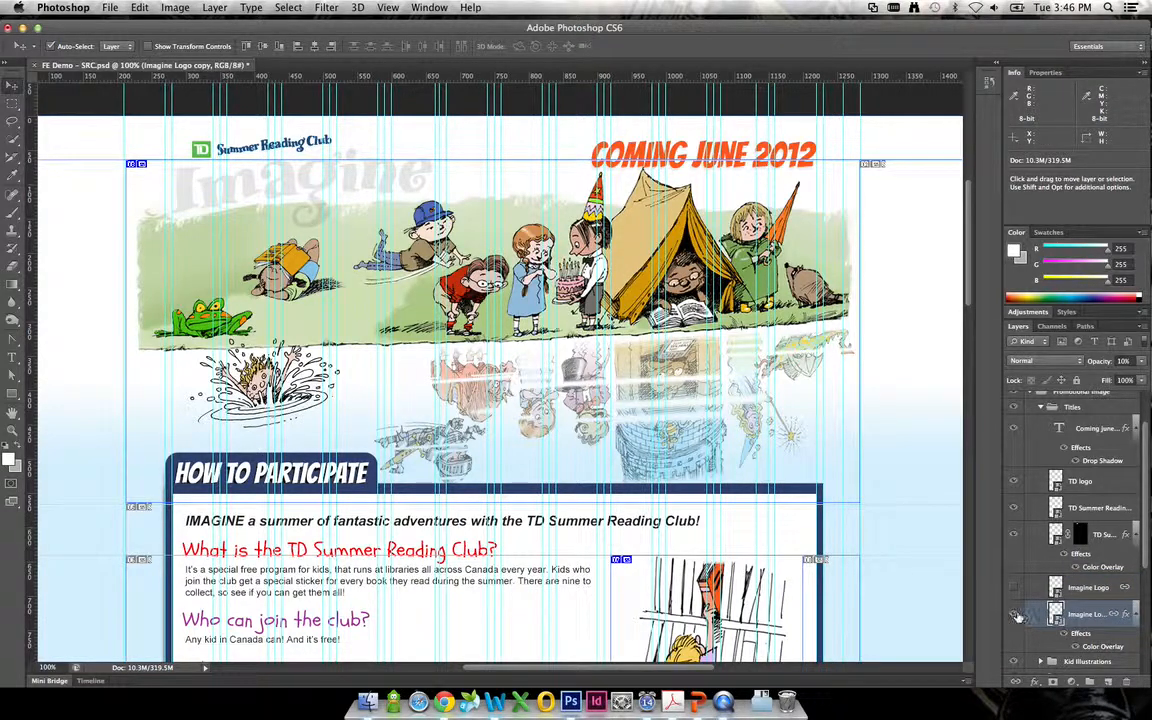
left_click(1015, 615)
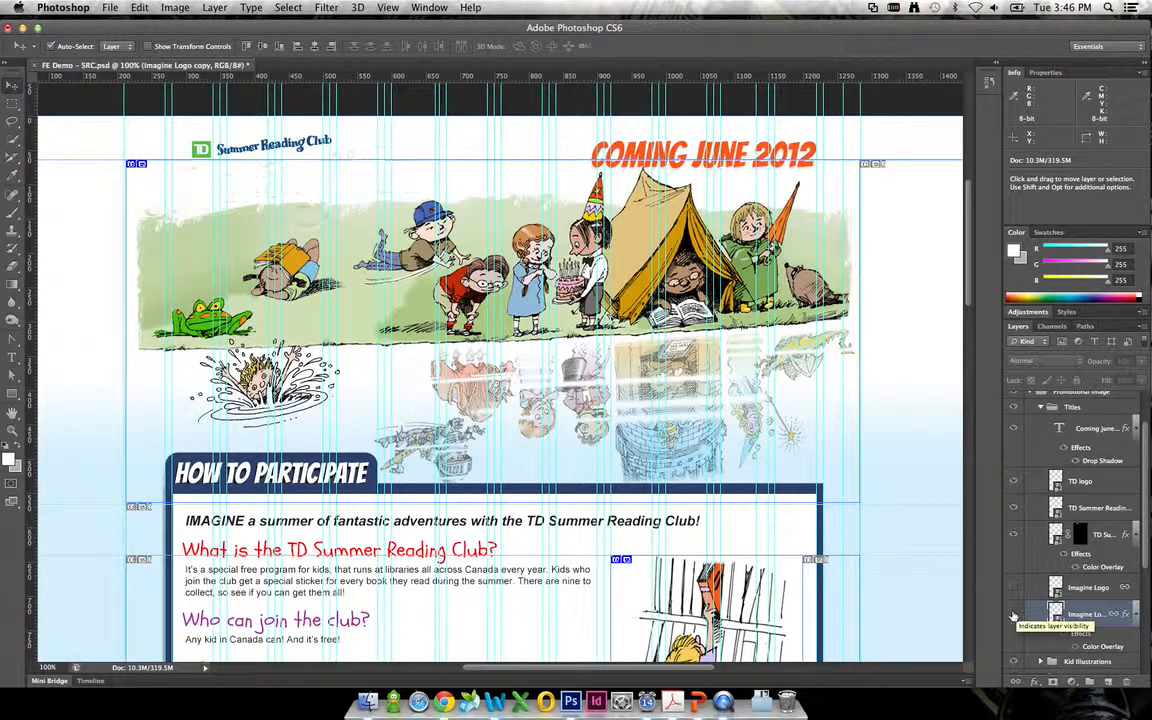
Hide both TD Summer Reading Club layers and the TD logo layer in the header
left_click(232, 140)
left_click(1012, 509)
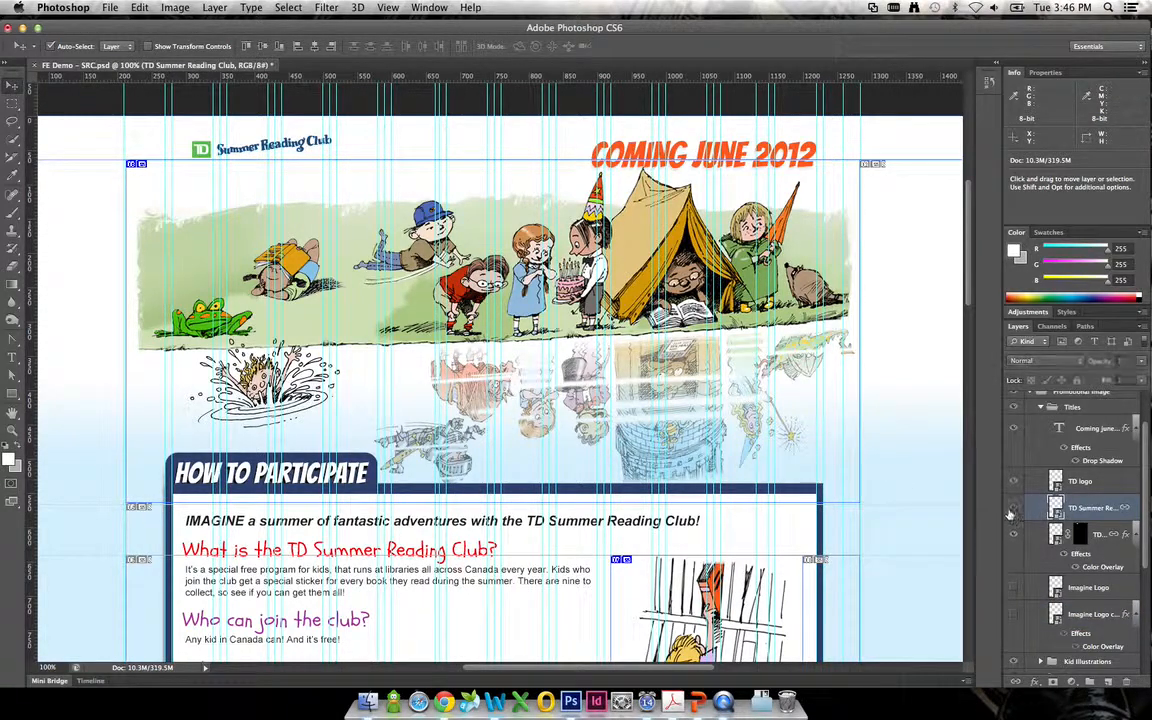
left_click(200, 149)
left_click(1014, 482)
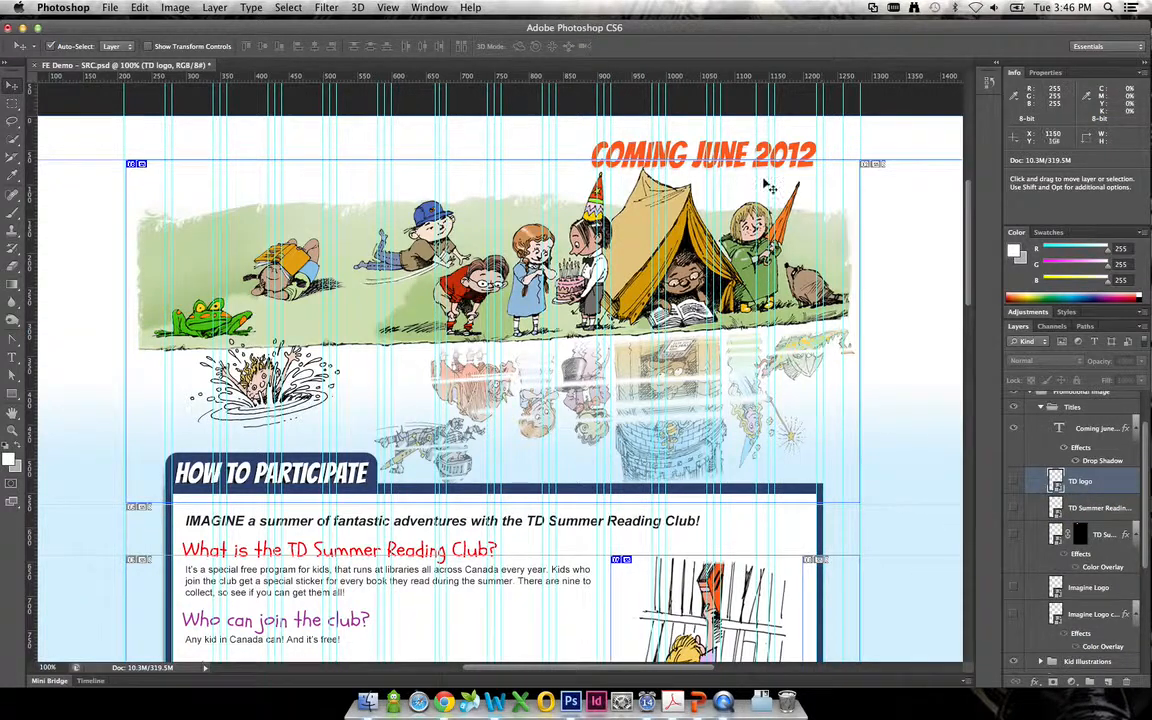
Hide the Coming June 2012 text layer in the header
left_click(1125, 430)
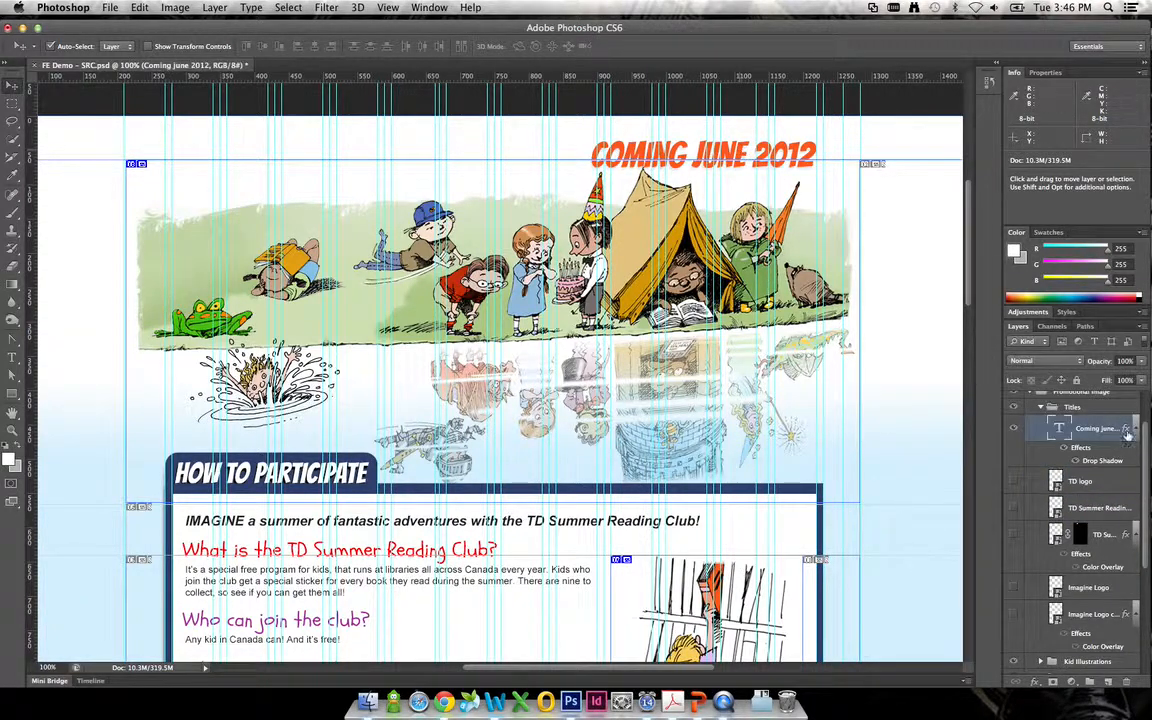
left_click(1014, 429)
left_click(1015, 430)
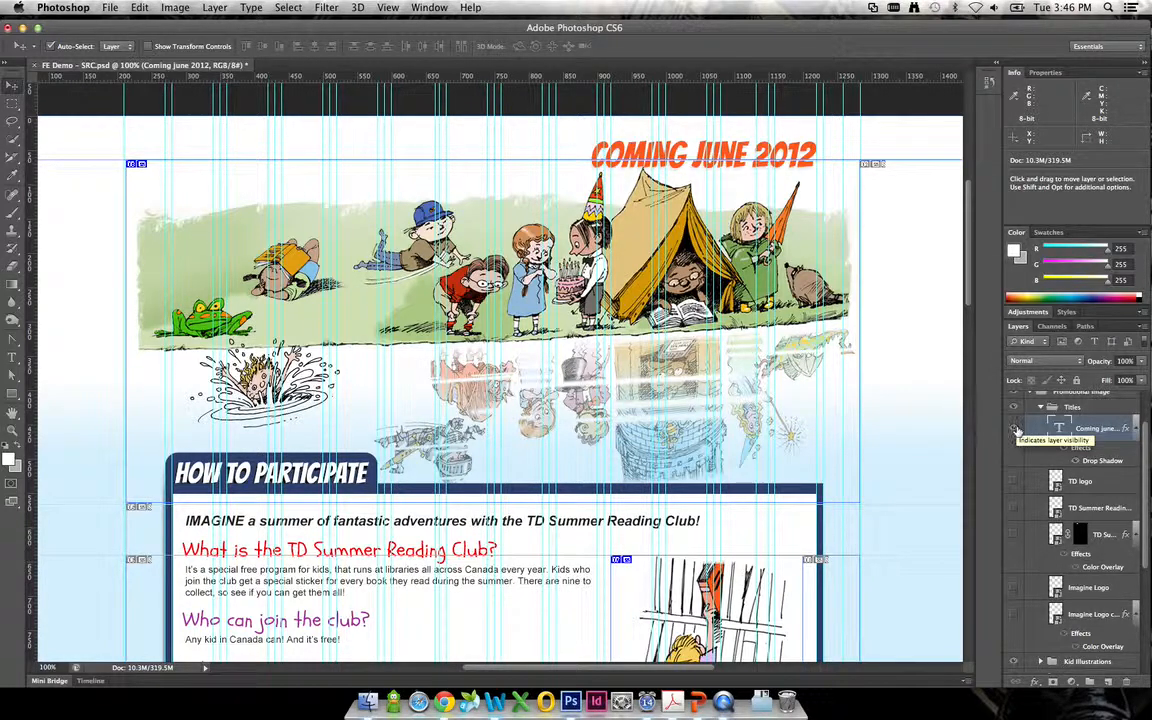
left_click(1015, 430)
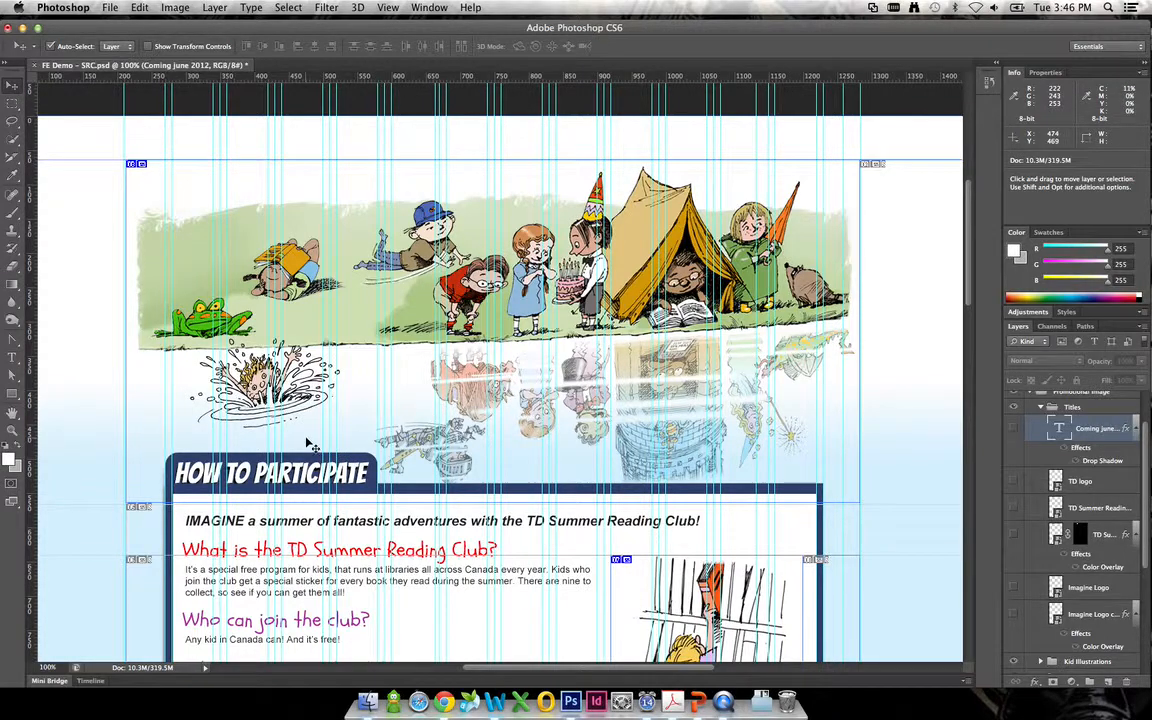
Hide the How to Participate title text and the Rounded Tab layer behind it, and show both again
scroll(310, 443, "down", 3)
scroll(310, 443, "down", 2)
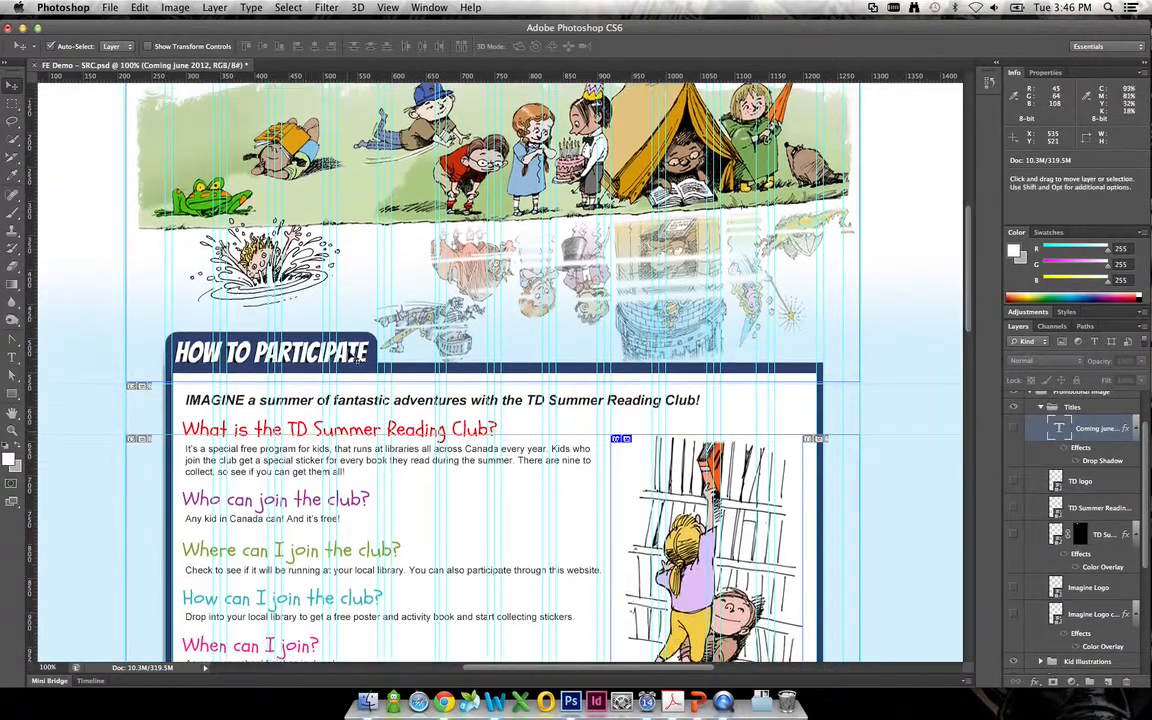
left_click(357, 355)
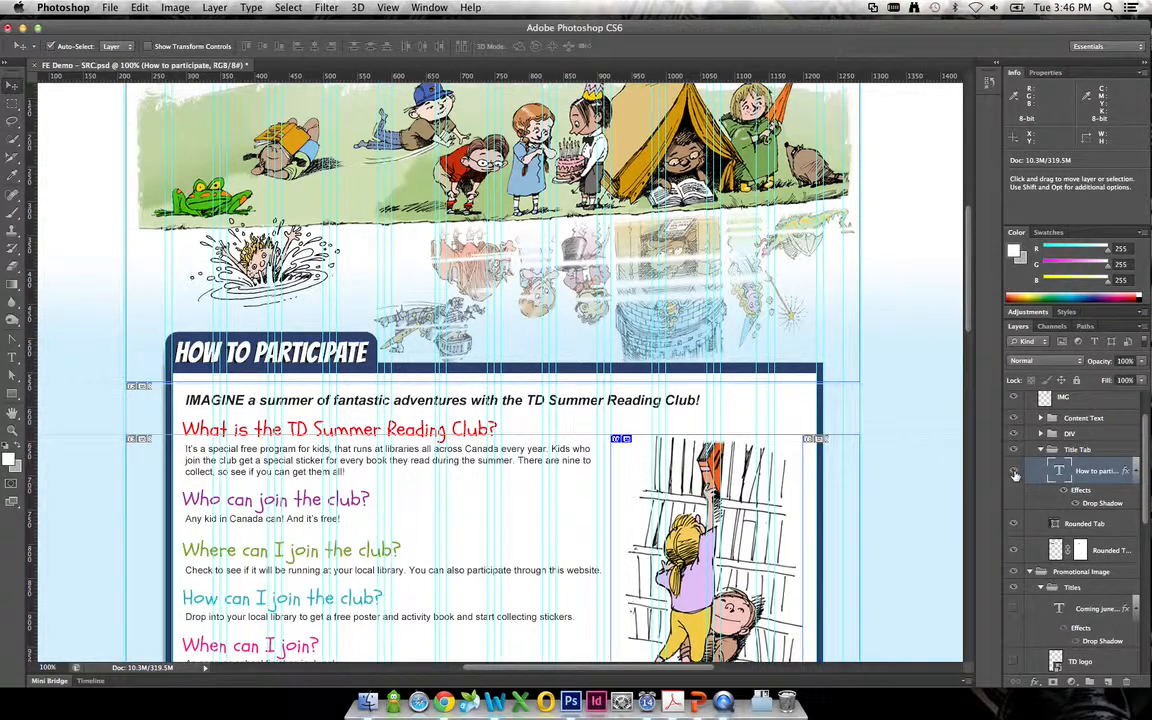
left_click(1014, 472)
left_click(1085, 523)
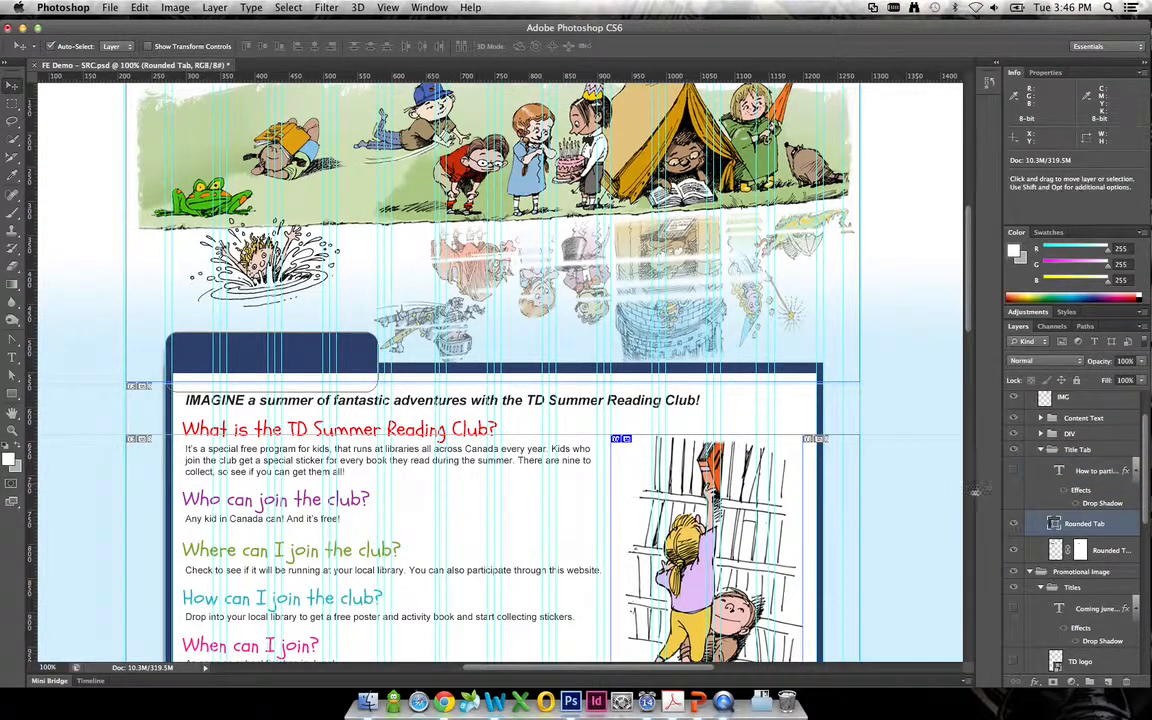
left_click(1016, 524)
left_click(1014, 472)
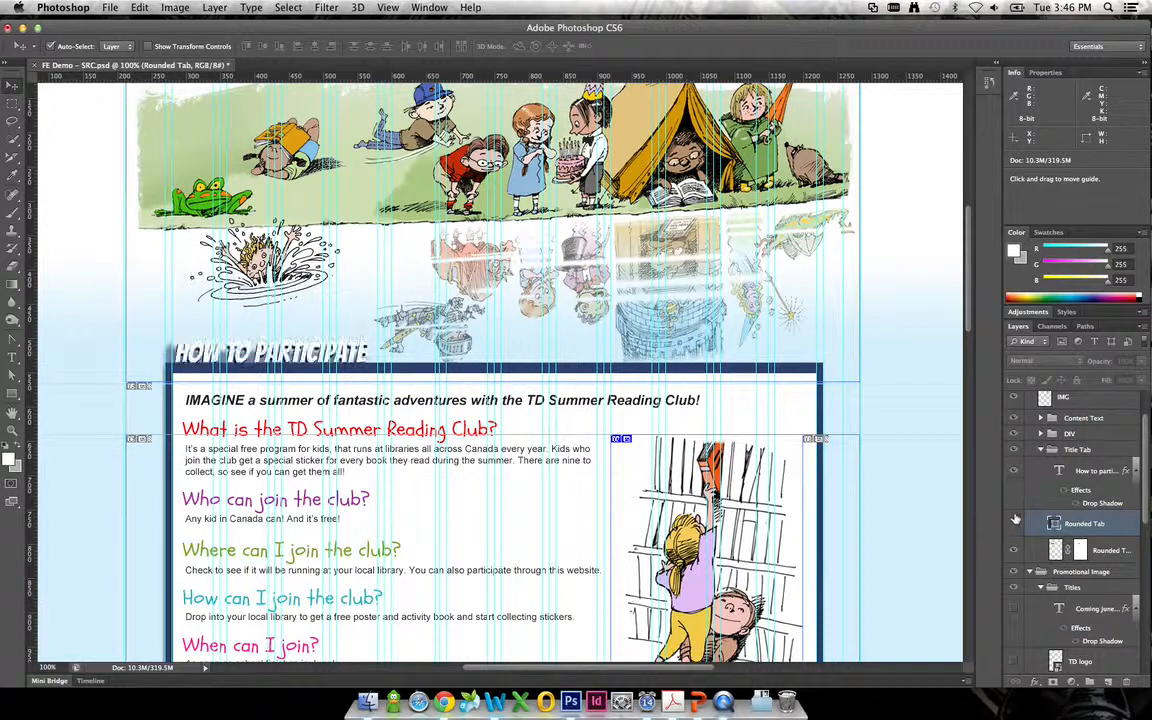
left_click(1016, 521)
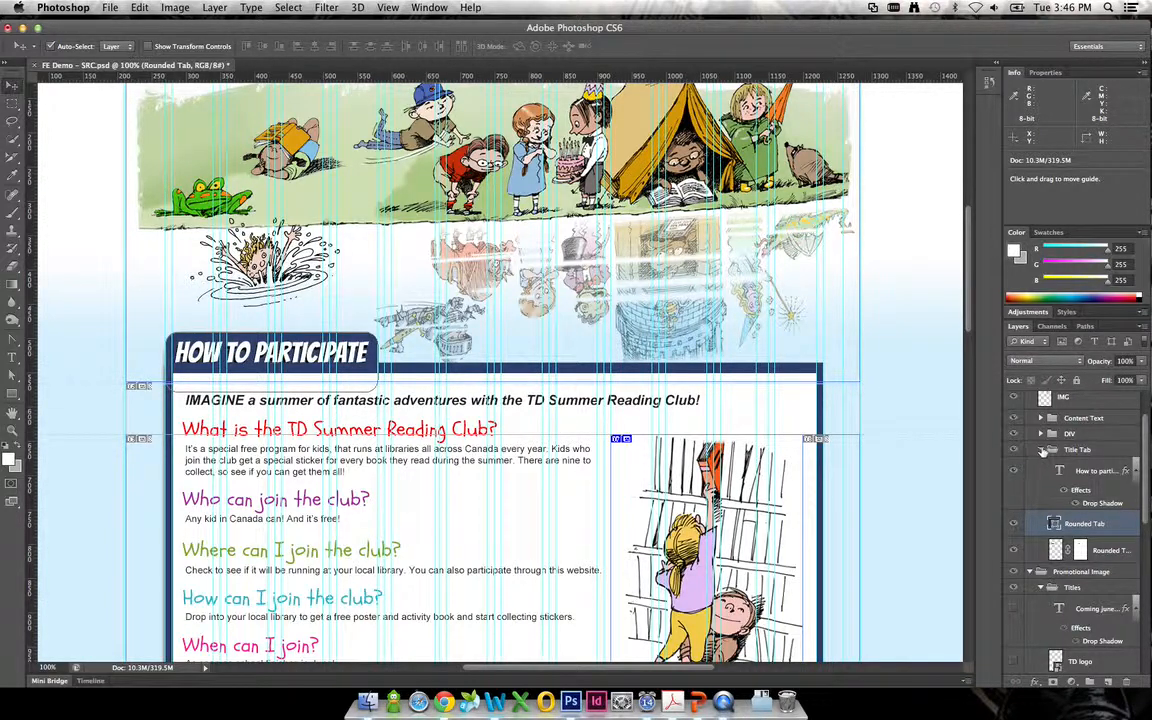
Hide the whole Title Tab group of the How to Participate section
left_click(1042, 453)
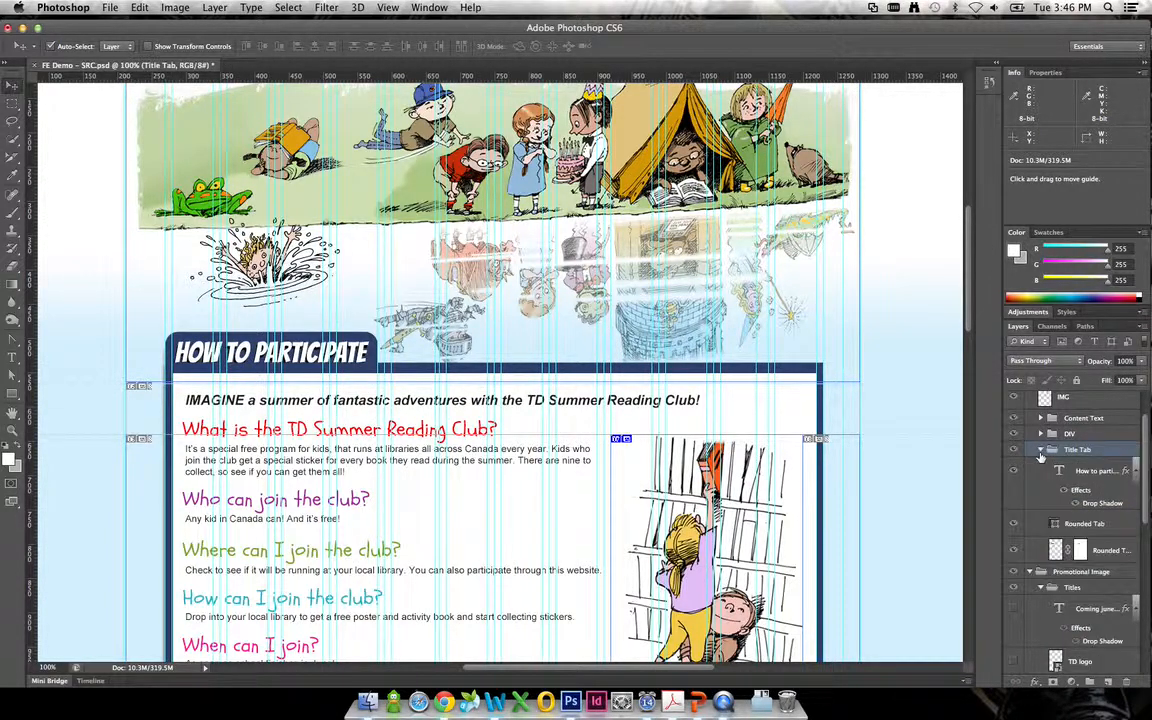
left_click(1041, 451)
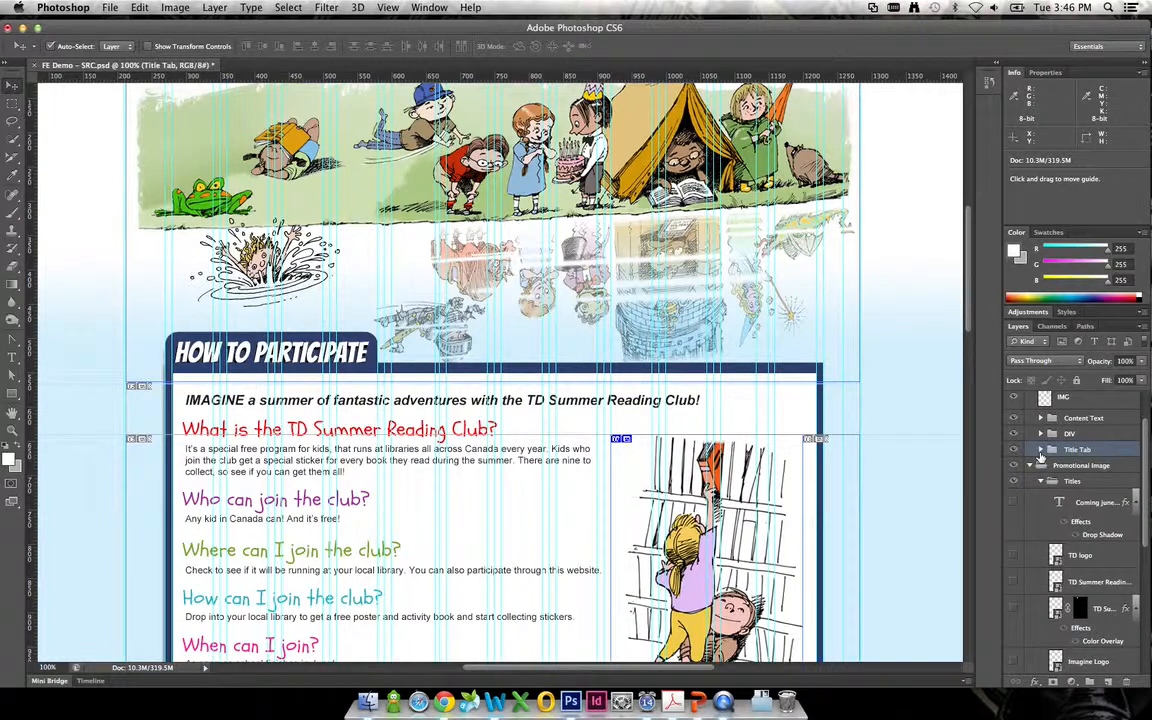
left_click(1041, 451)
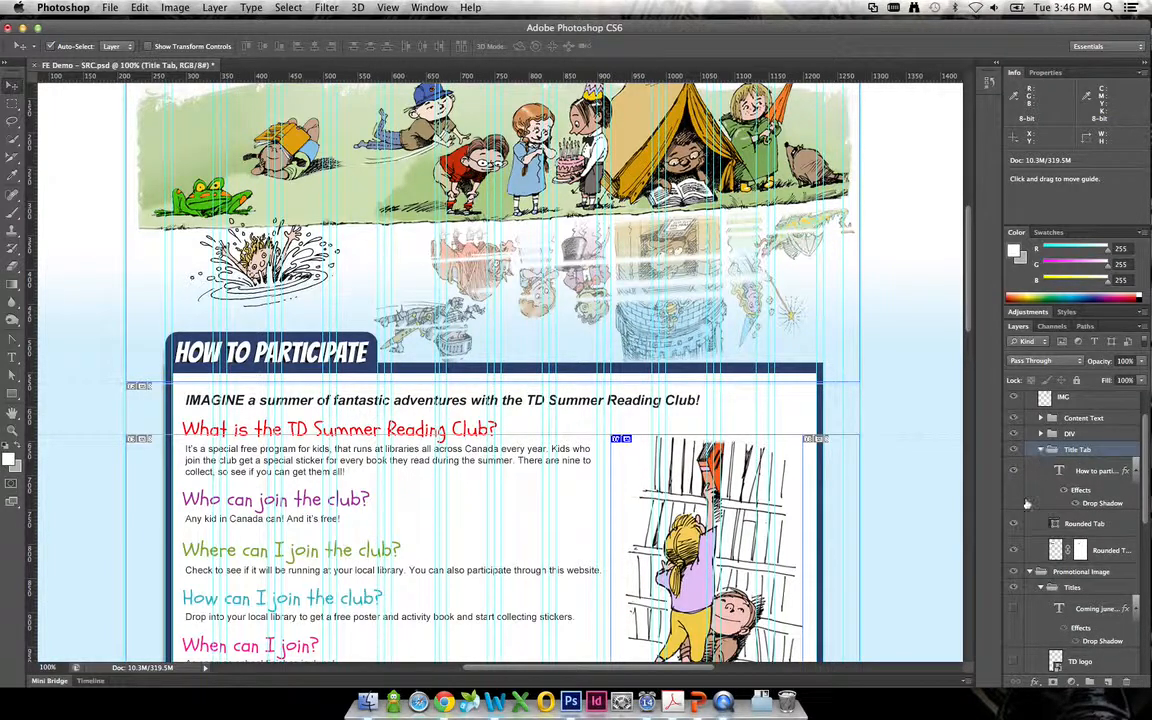
left_click(1015, 452)
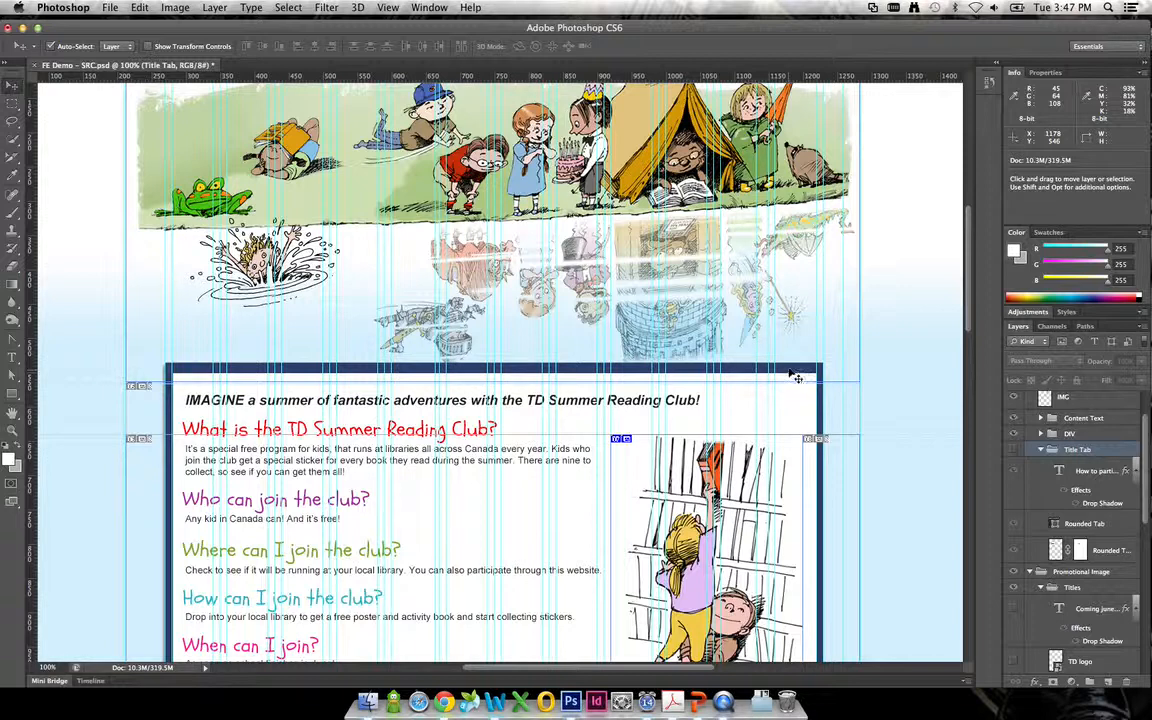
Hide the Div BG copy layer that forms the dark blue frame around the How to Participate content
left_click(796, 376)
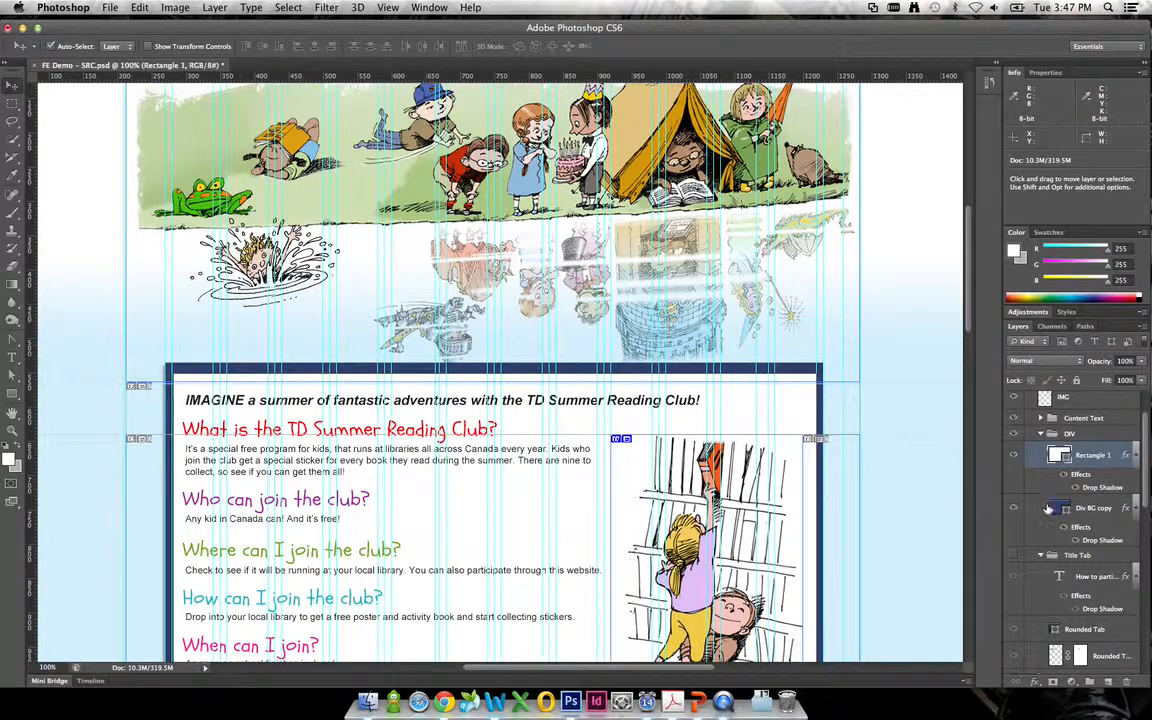
left_click(1048, 509)
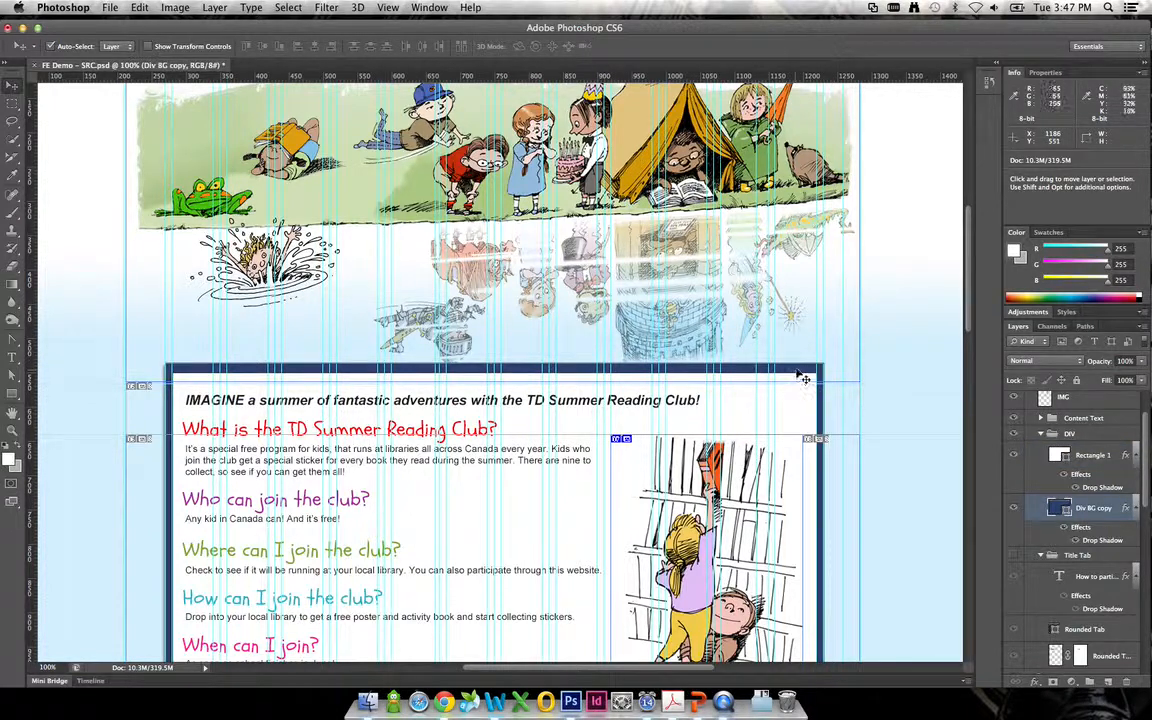
left_click(1015, 510)
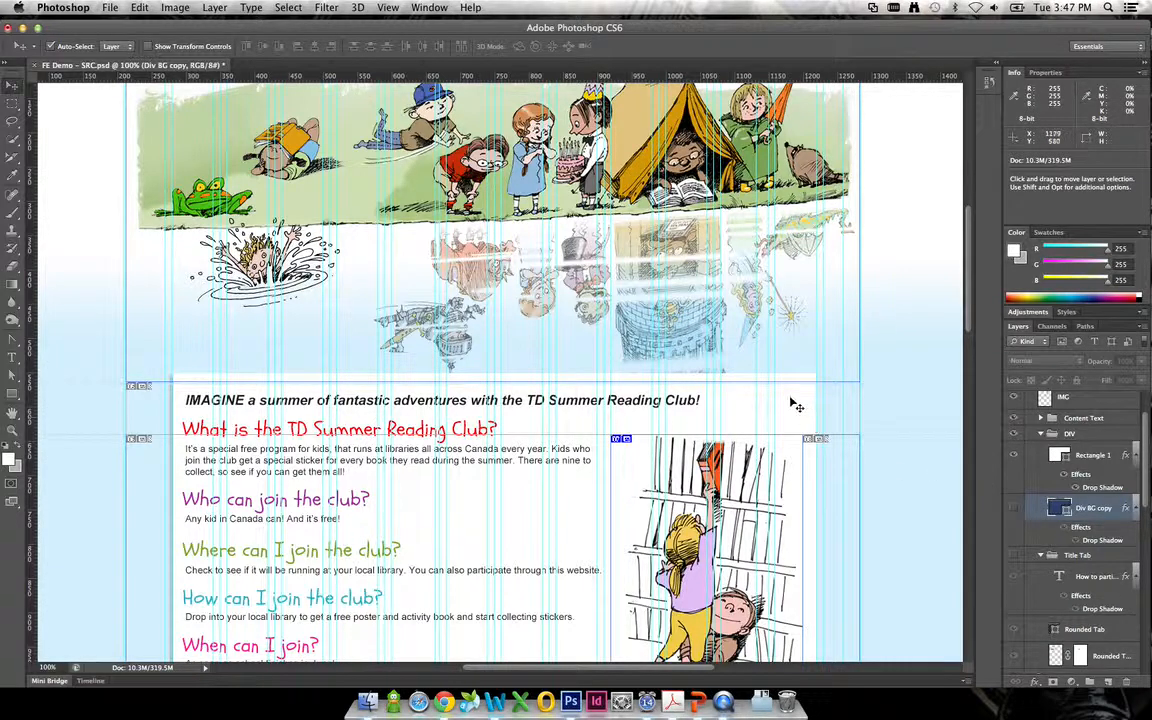
Hide the white Rectangle 1 layer behind the How to Participate text, and show it again
left_click(1031, 470)
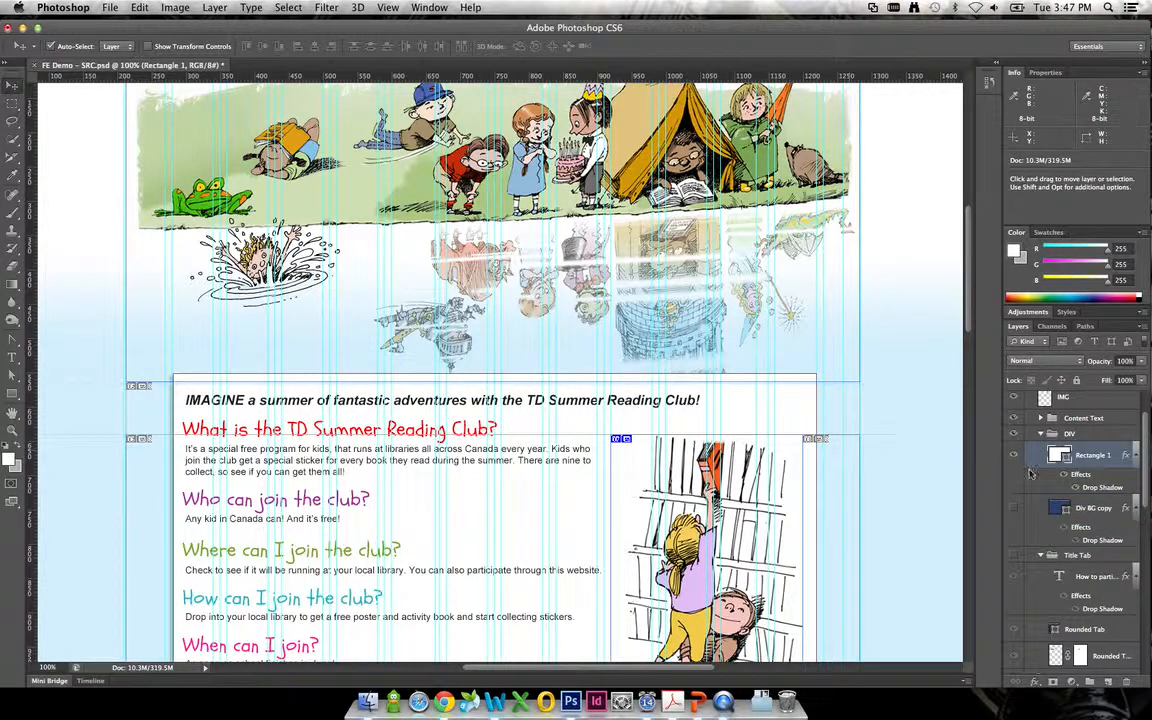
left_click(1015, 456)
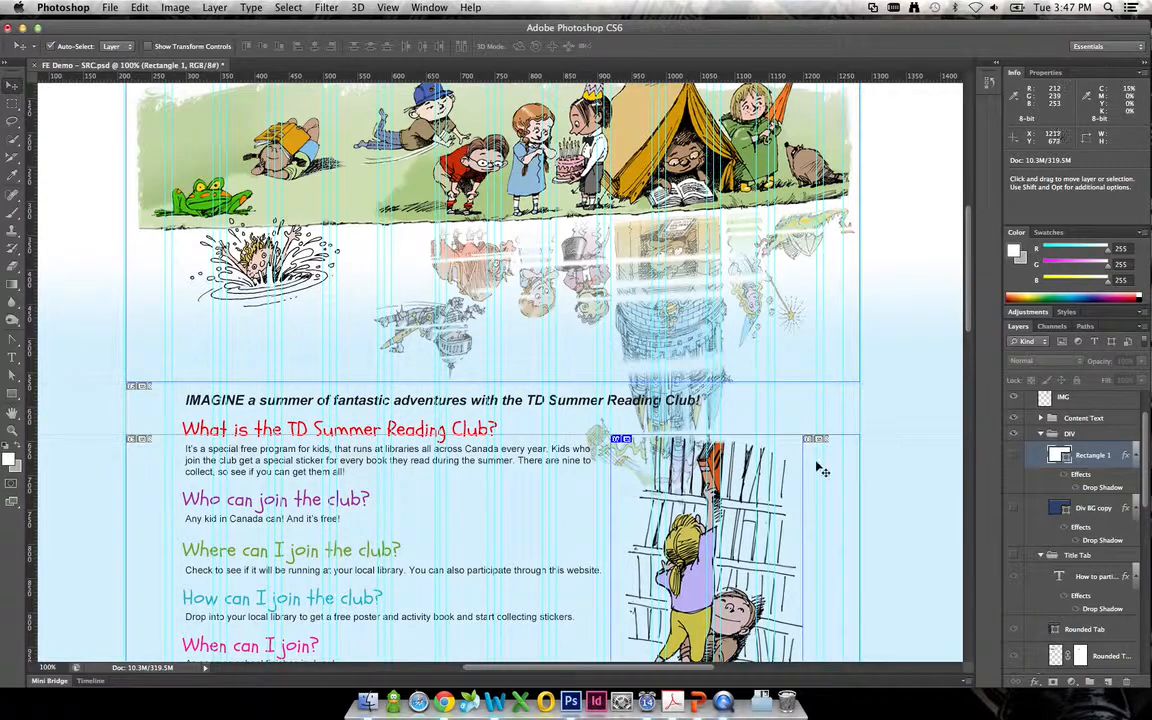
scroll(620, 541, "down", 5)
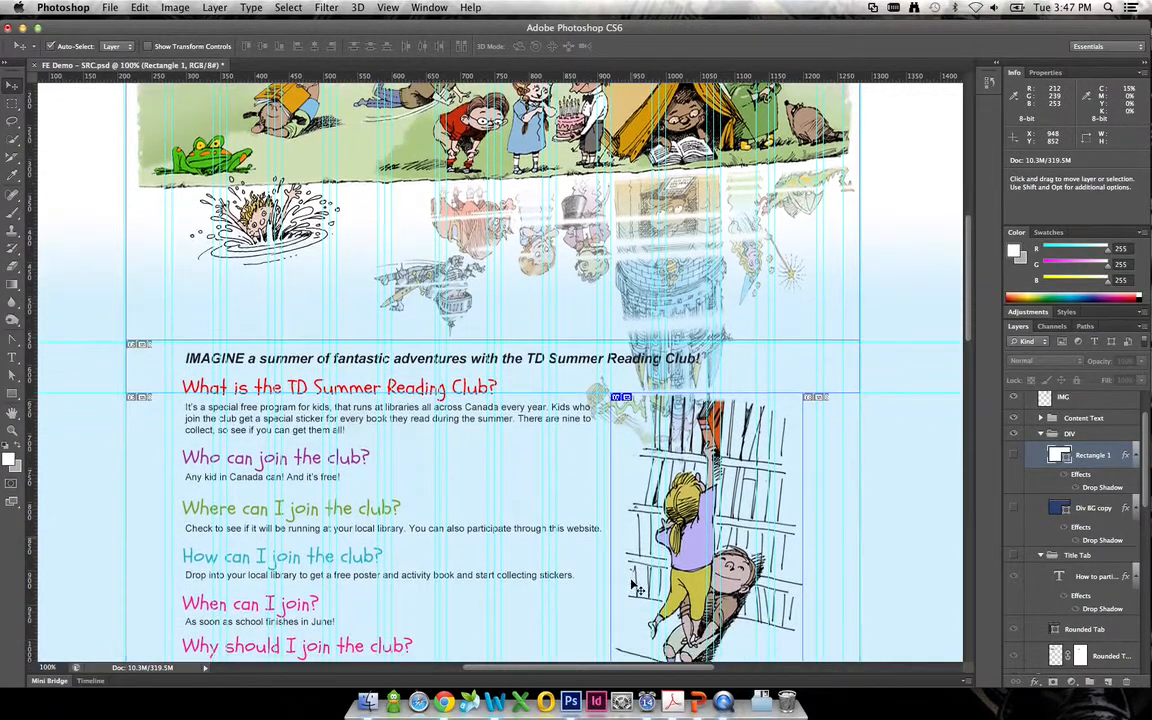
left_click(1014, 457)
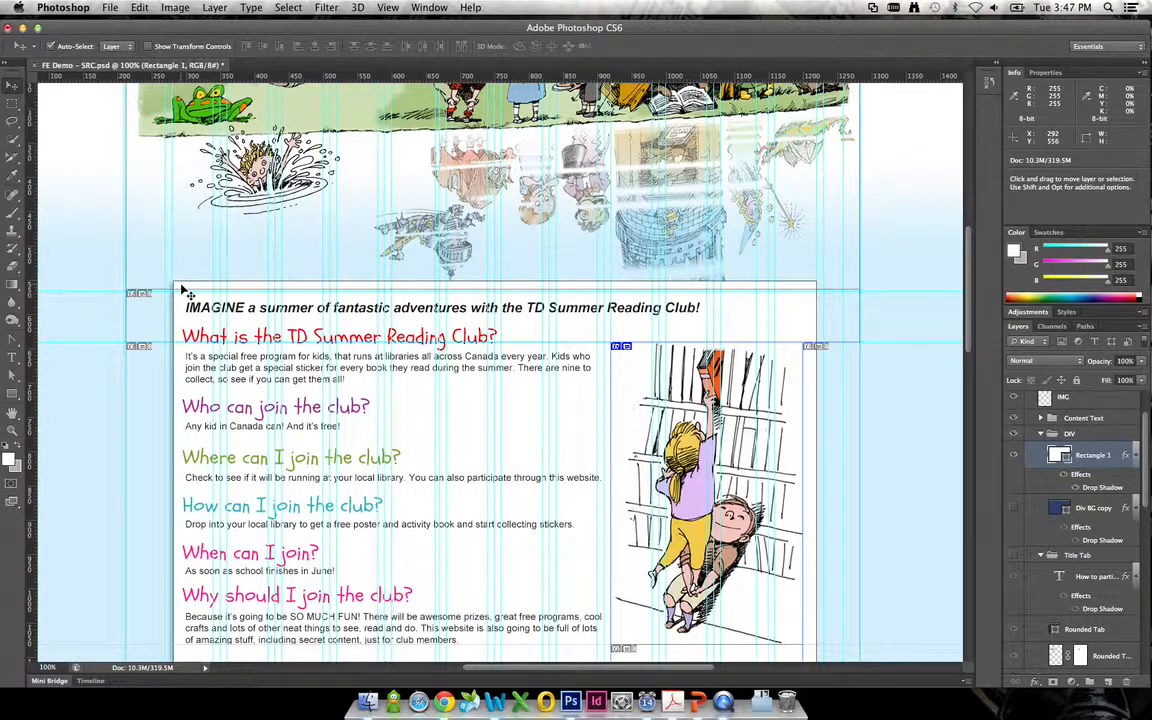
Try moving the white Rectangle 1 panel slightly down, undo the move, and select the panel again
left_click_drag(183, 291, 183, 309)
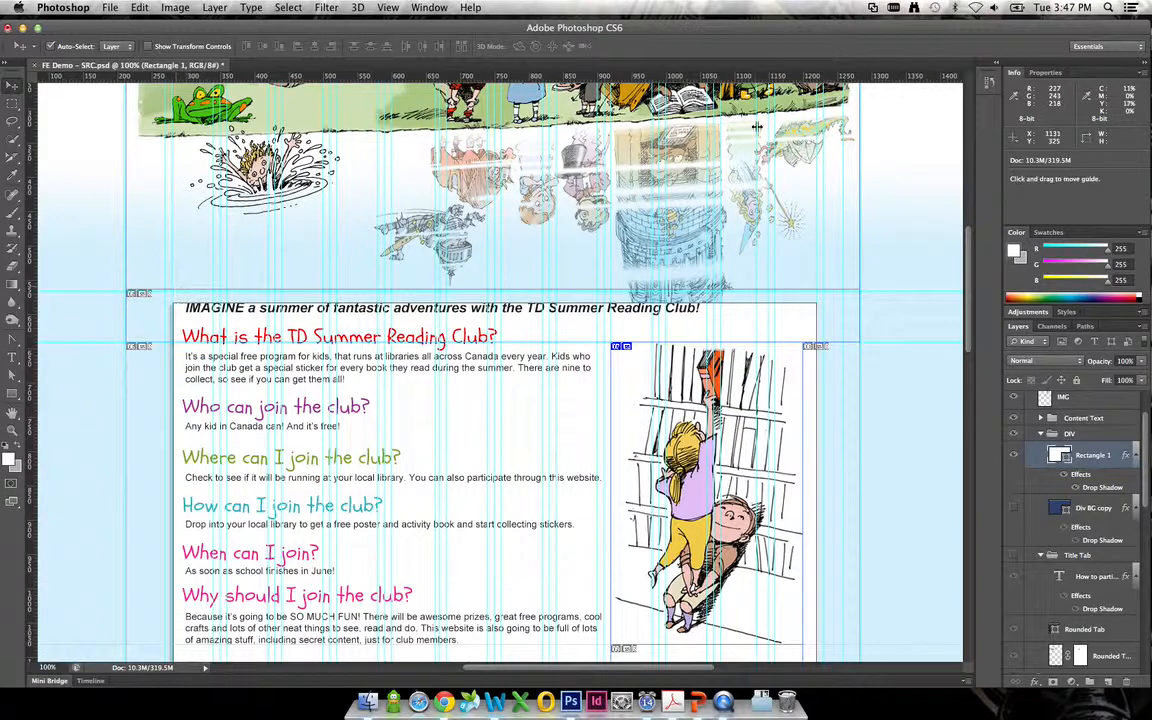
left_click(988, 81)
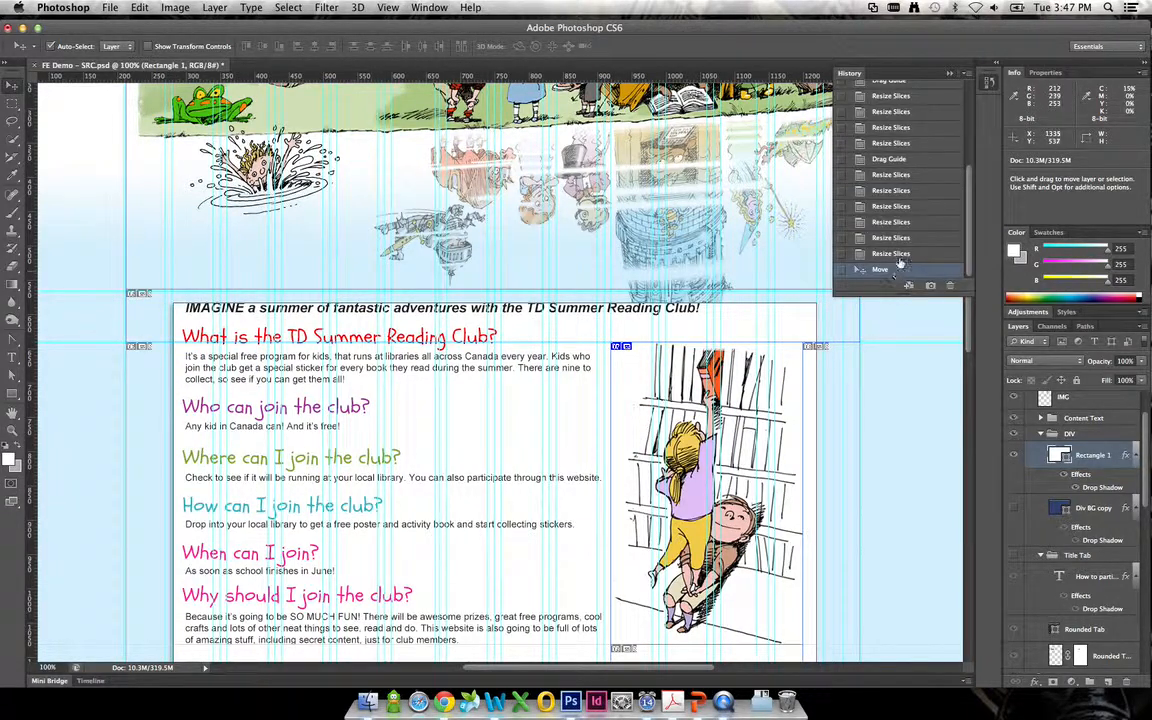
left_click(893, 254)
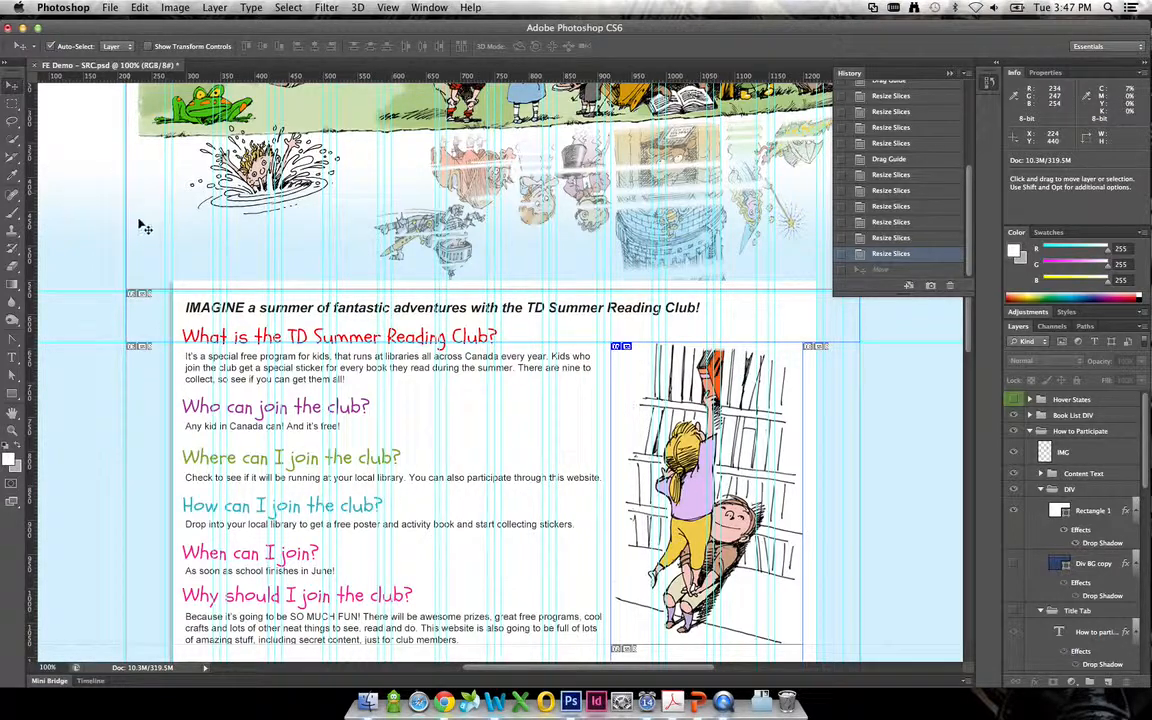
left_click(185, 309)
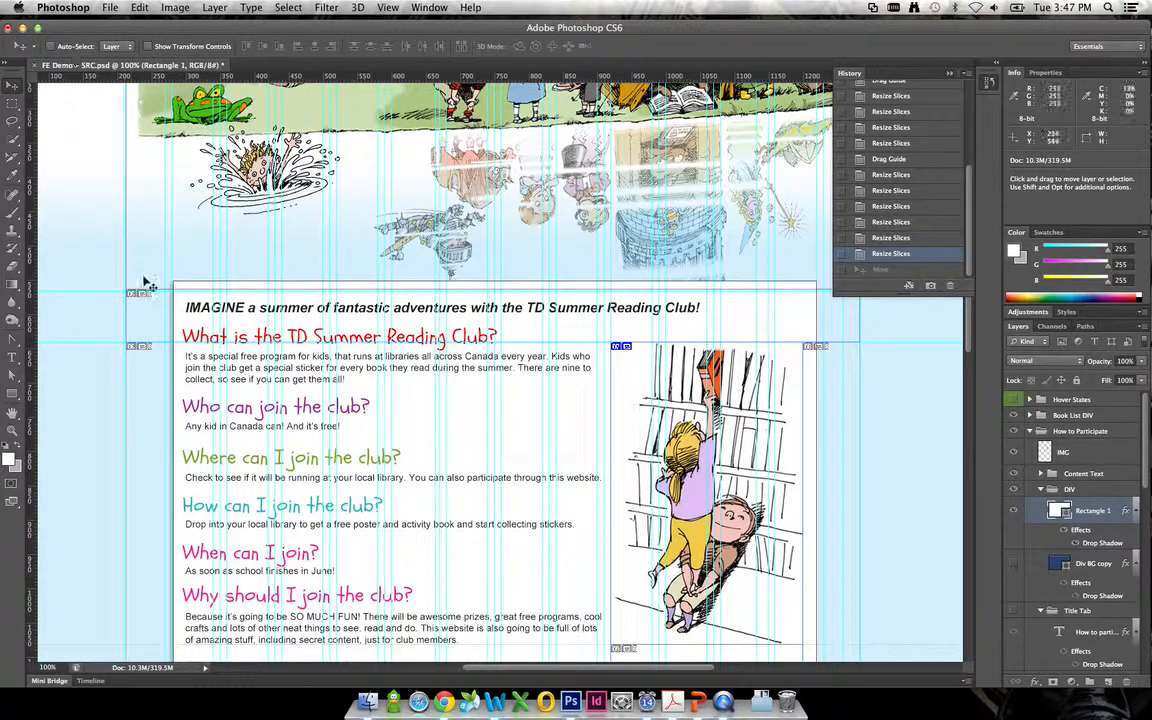
Move the white Rectangle 1 panel down until its top edge meets the slice boundary beneath the header illustration
mouse_move(183, 295)
left_mouse_down()
mouse_move(185, 313)
mouse_move(155, 325)
mouse_move(190, 307)
left_mouse_up()
mouse_move(181, 303)
left_mouse_down()
mouse_move(180, 286)
mouse_move(179, 313)
left_mouse_up()
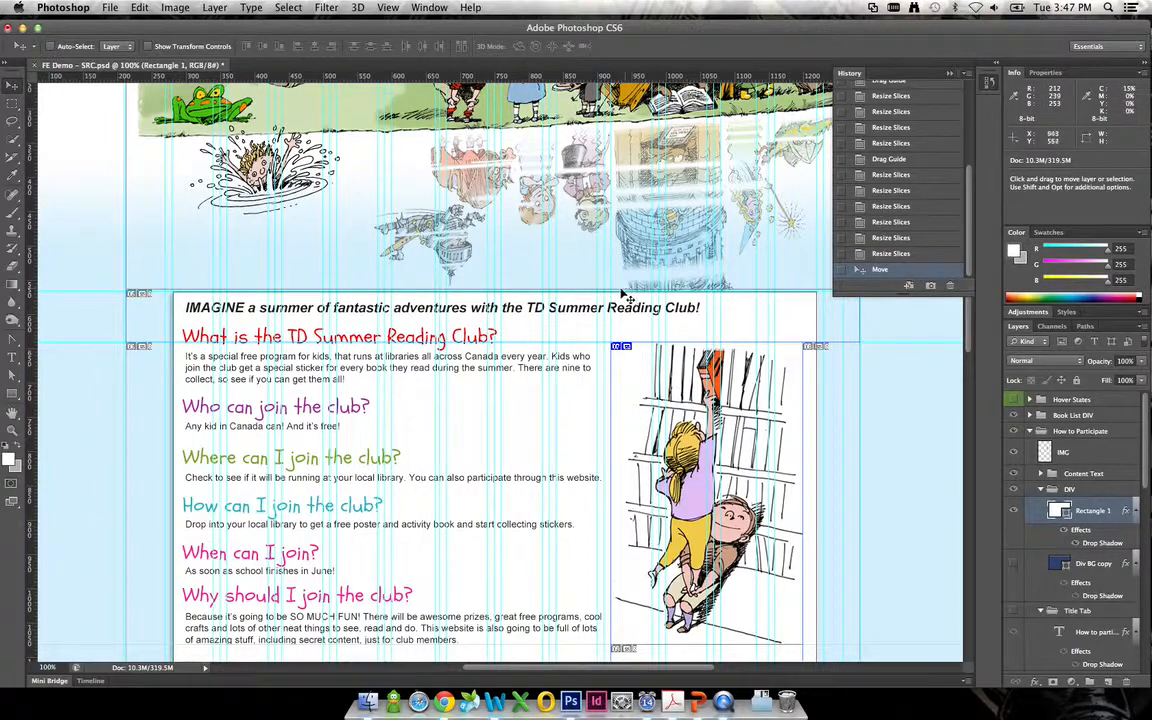
scroll(436, 233, "right", 5)
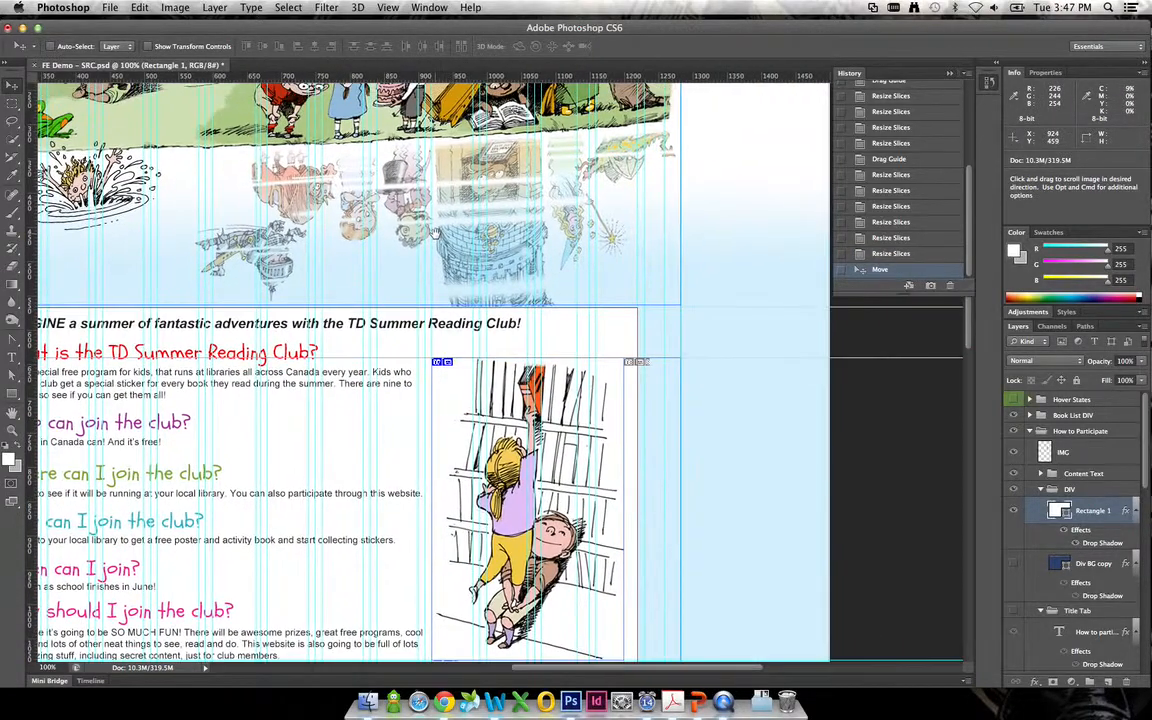
left_click_drag(458, 184, 575, 392)
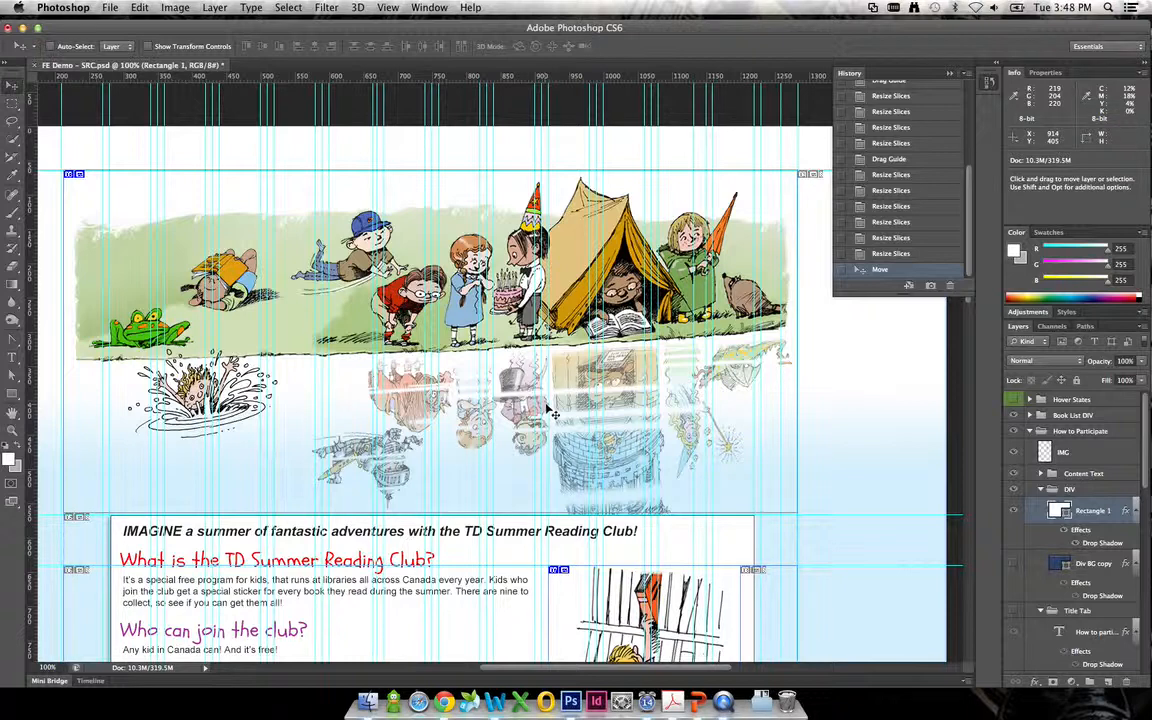
Hide the guides and review the slices across the page, from the header illustration to the footer logos
key("super+semicolon")
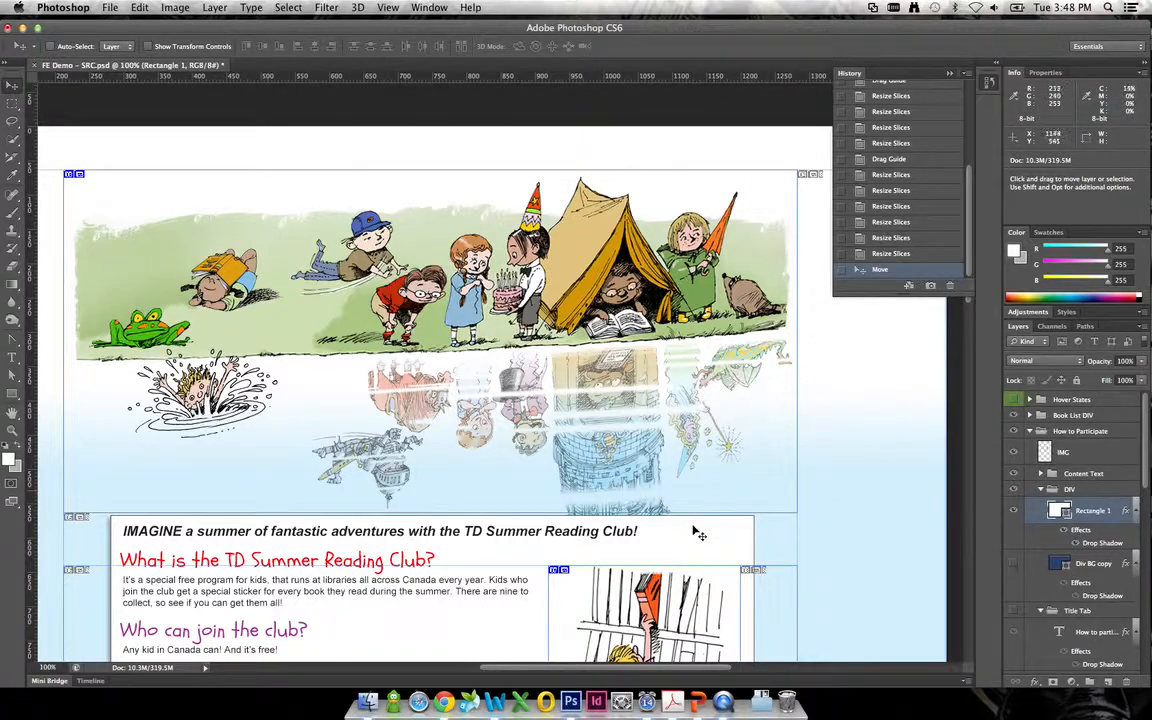
left_click_drag(694, 532, 676, 252)
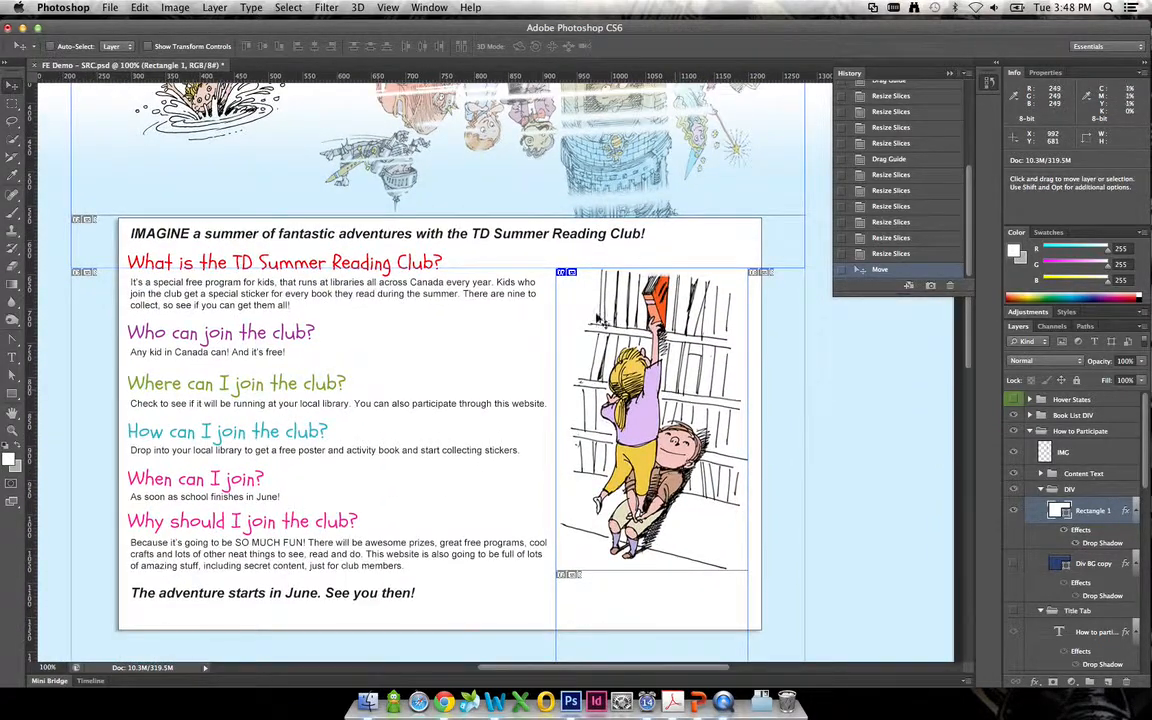
left_click_drag(670, 560, 652, 316)
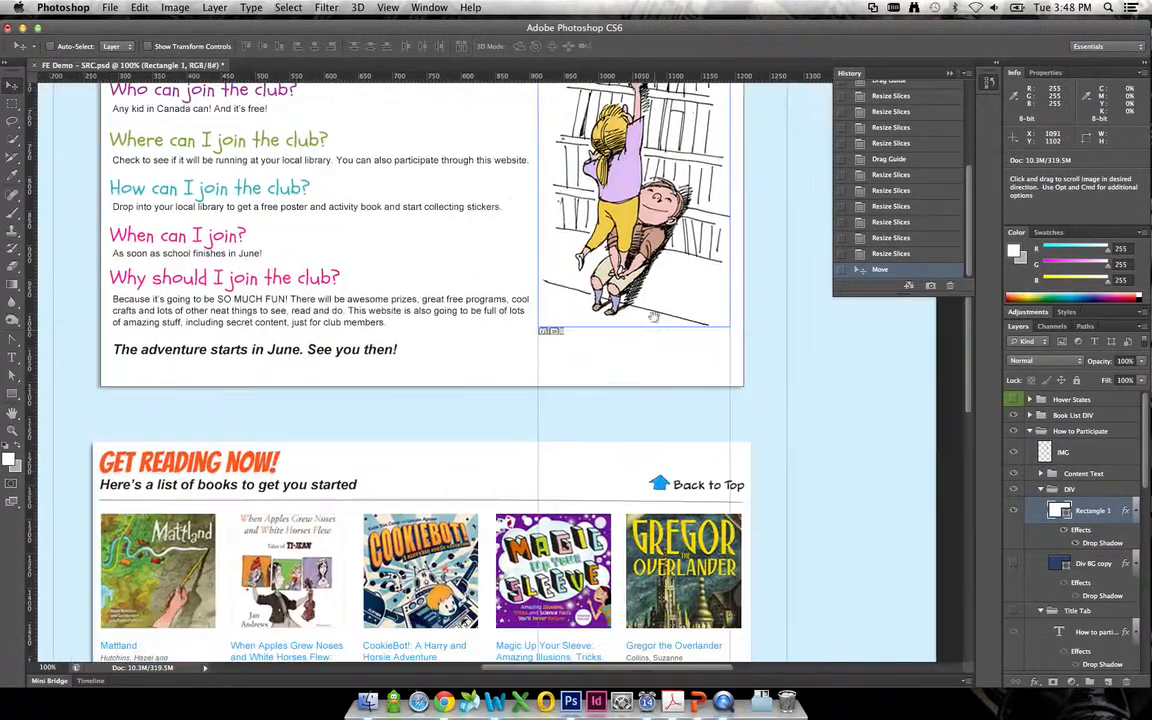
scroll(652, 316, "down", 10)
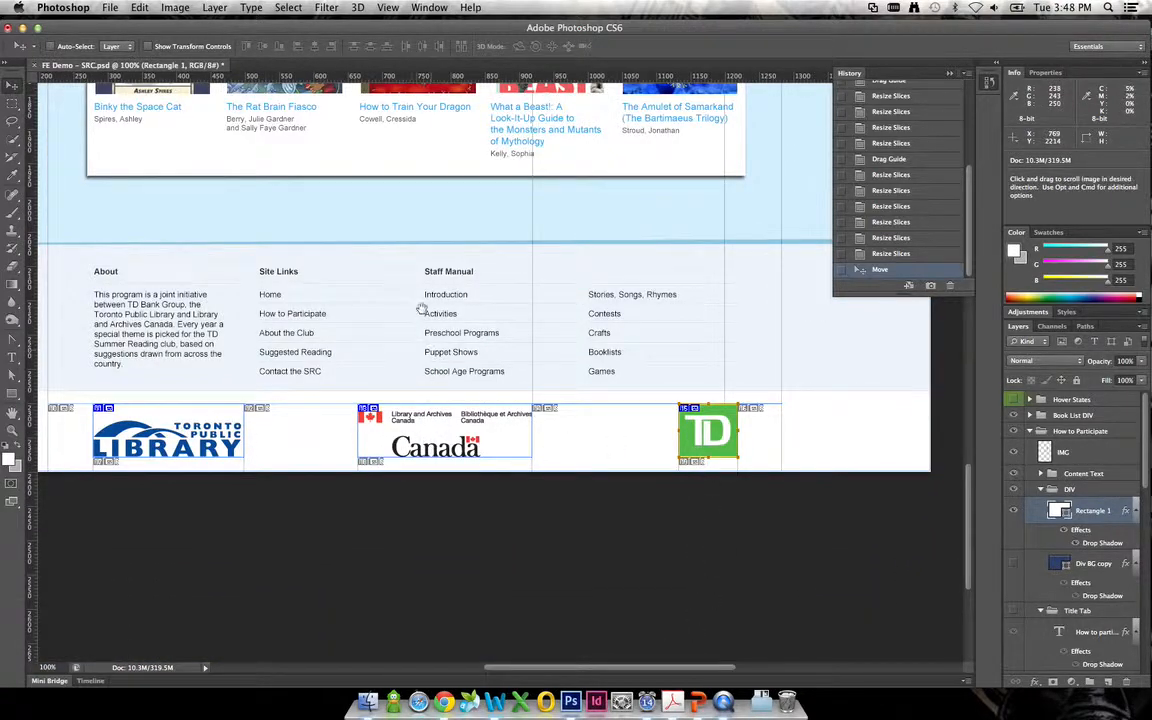
left_click_drag(414, 255, 424, 343)
scroll(424, 343, "up", 10)
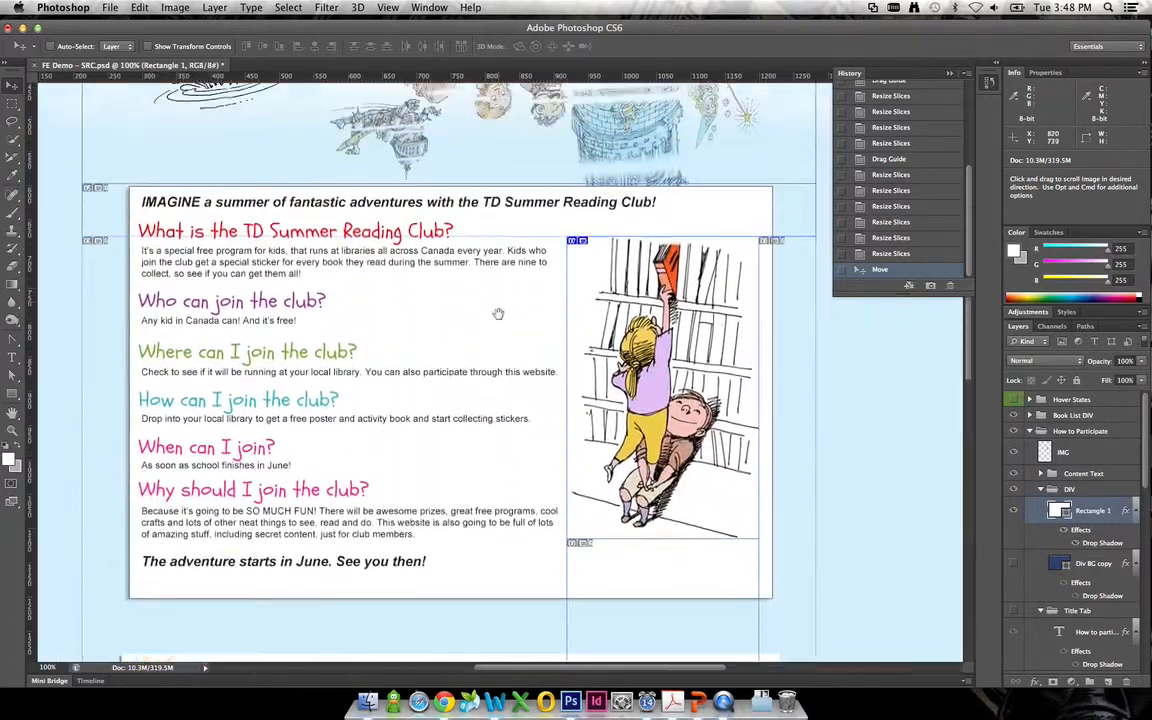
left_click_drag(498, 313, 496, 390)
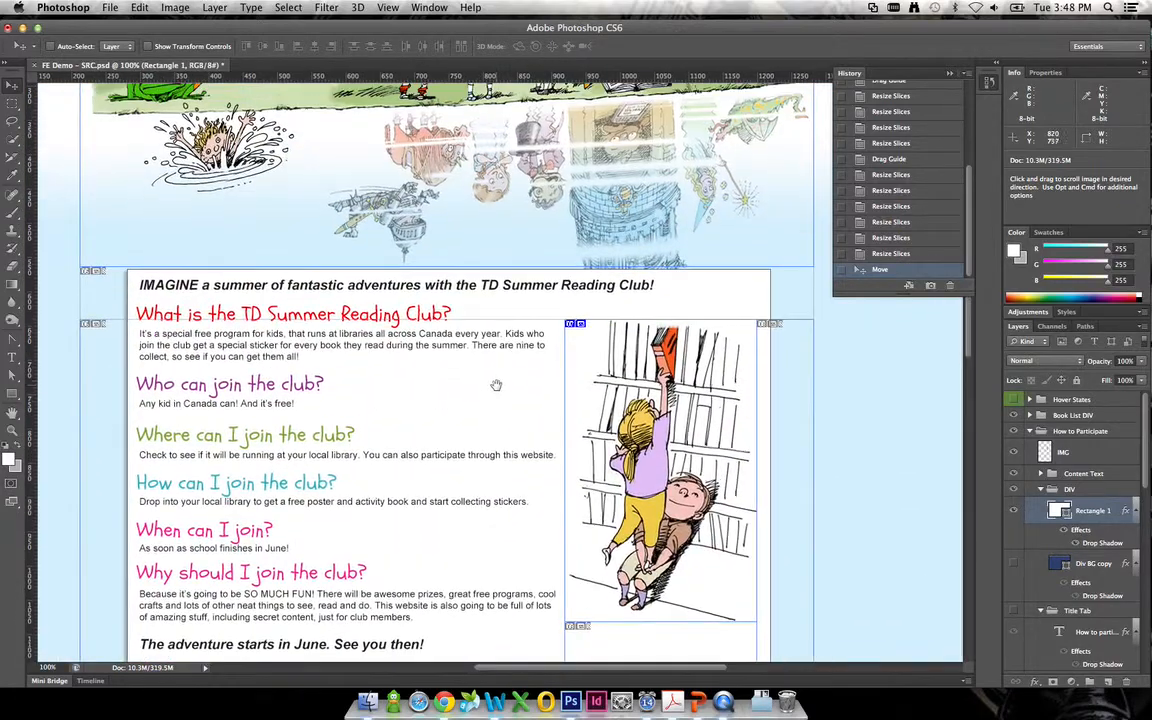
left_click_drag(537, 293, 460, 308)
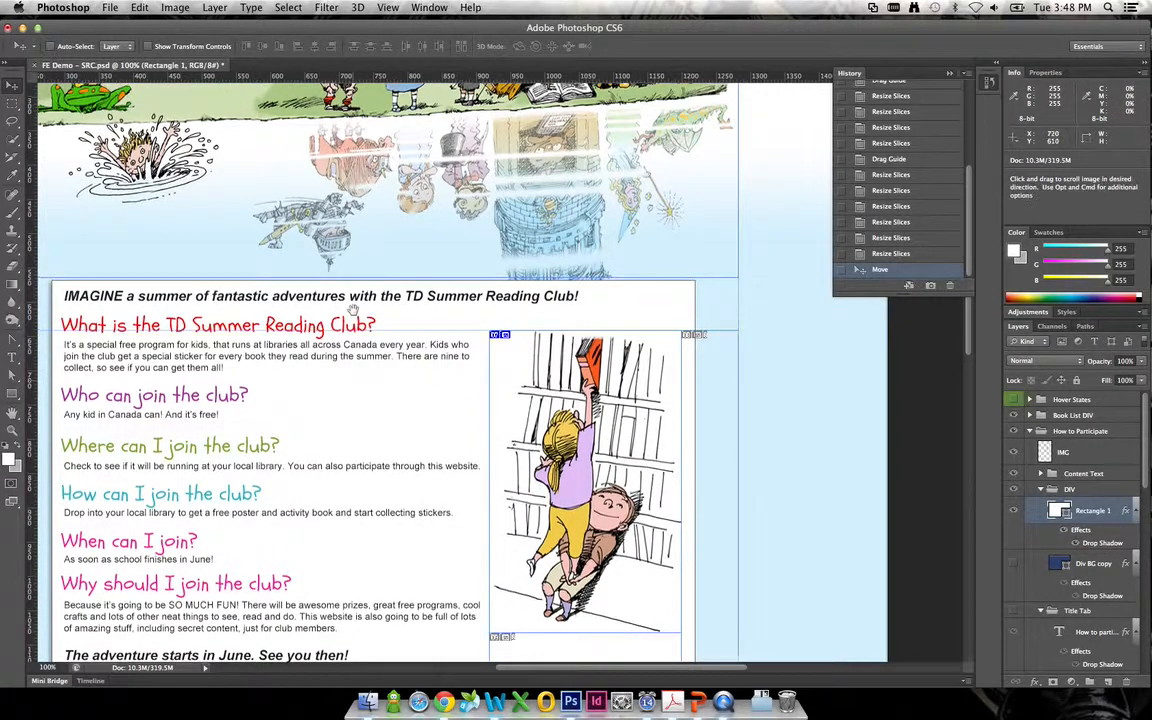
left_click_drag(353, 309, 430, 534)
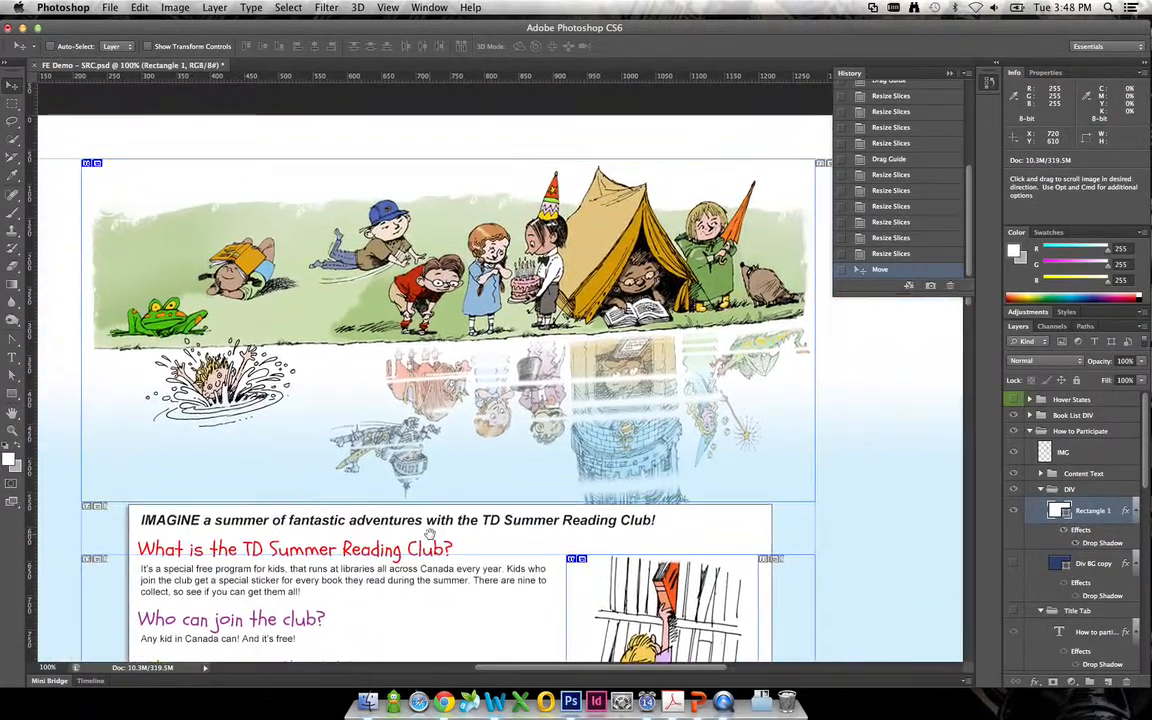
Hide the IMG layer and DIV group of the How to Participate section, and show them again
left_click(948, 76)
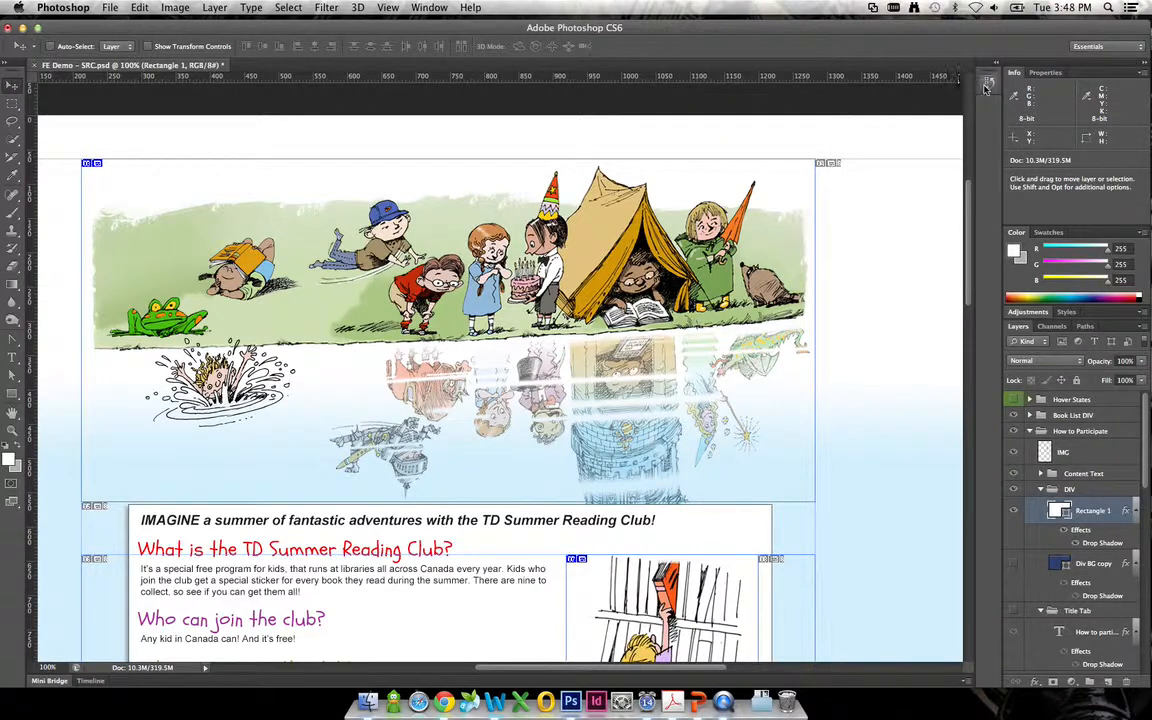
left_click(987, 88)
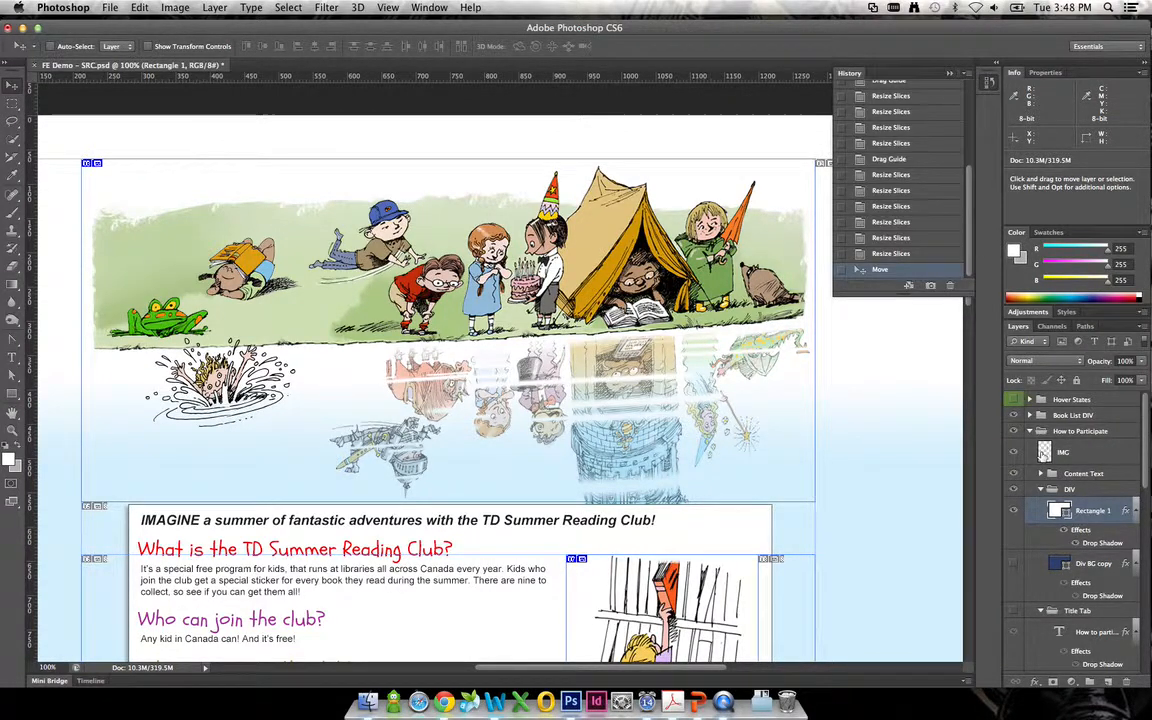
left_click(1013, 489)
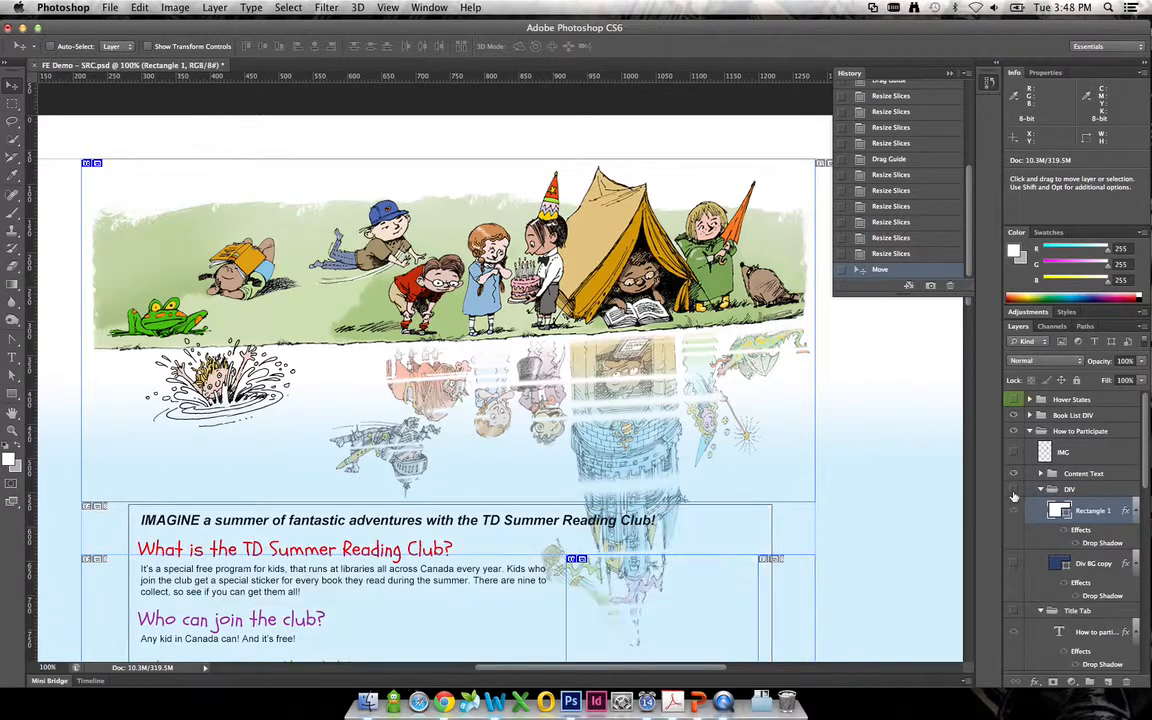
left_click(1013, 492)
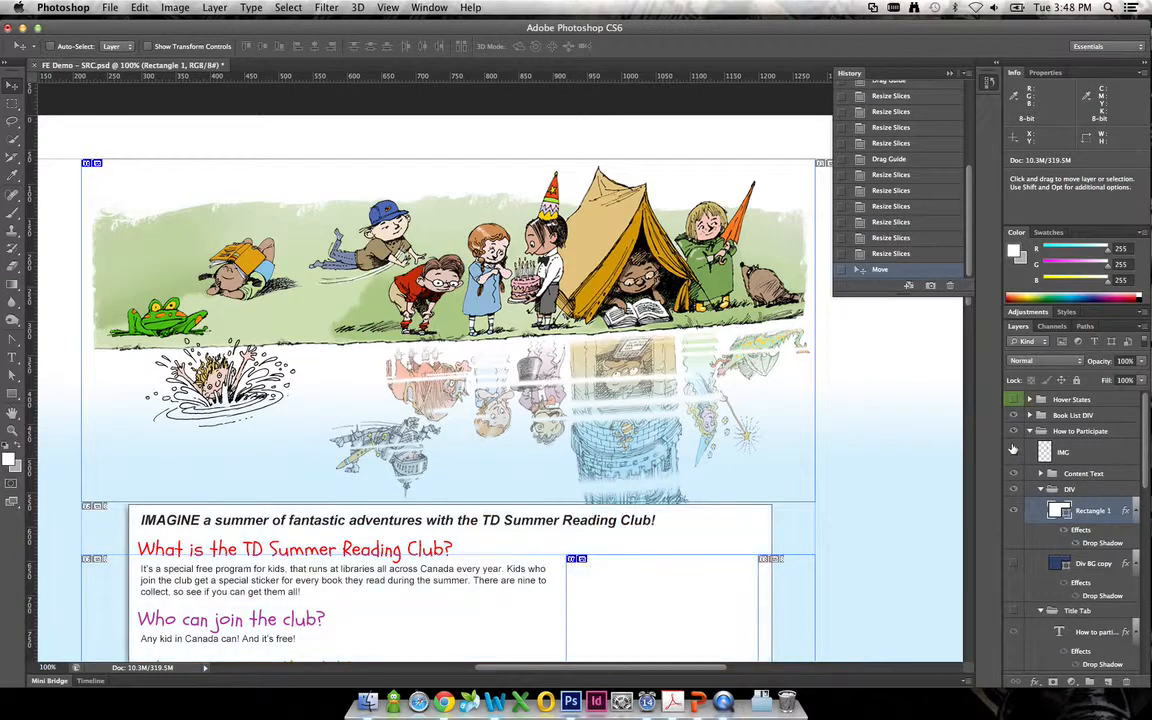
Step back through the history to earlier slice-resize states, return to the latest Move state, and collapse the history
left_click(883, 256)
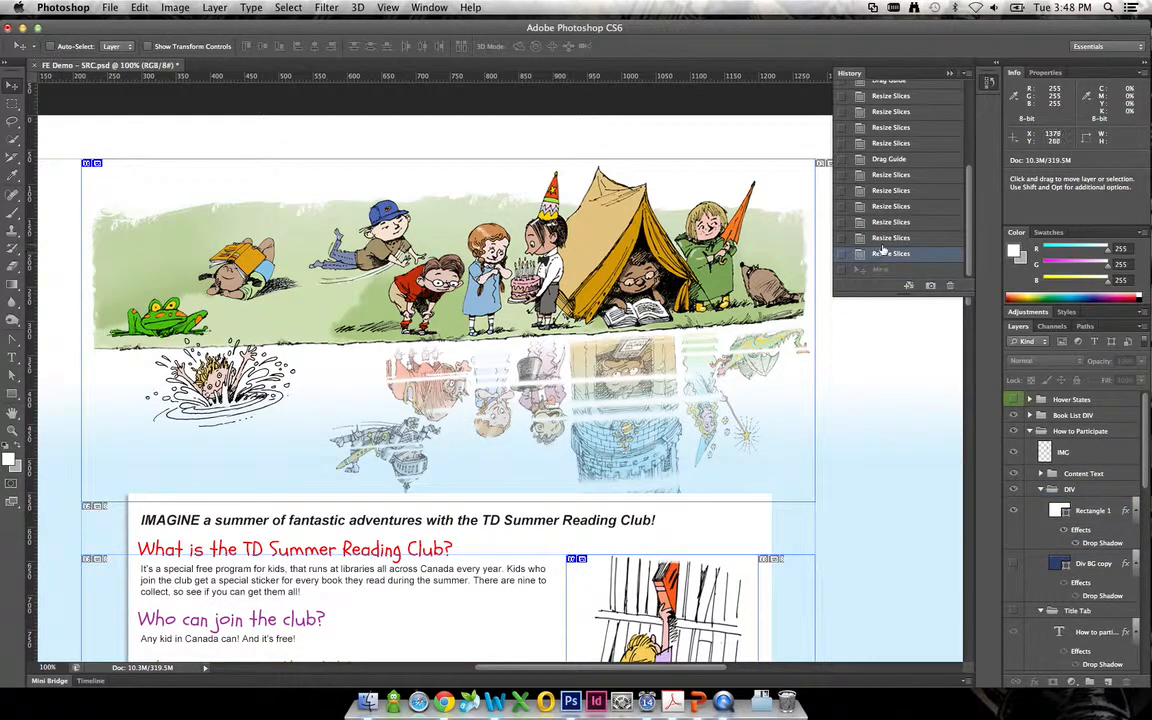
left_click(885, 237)
key("super+z")
left_click(890, 221)
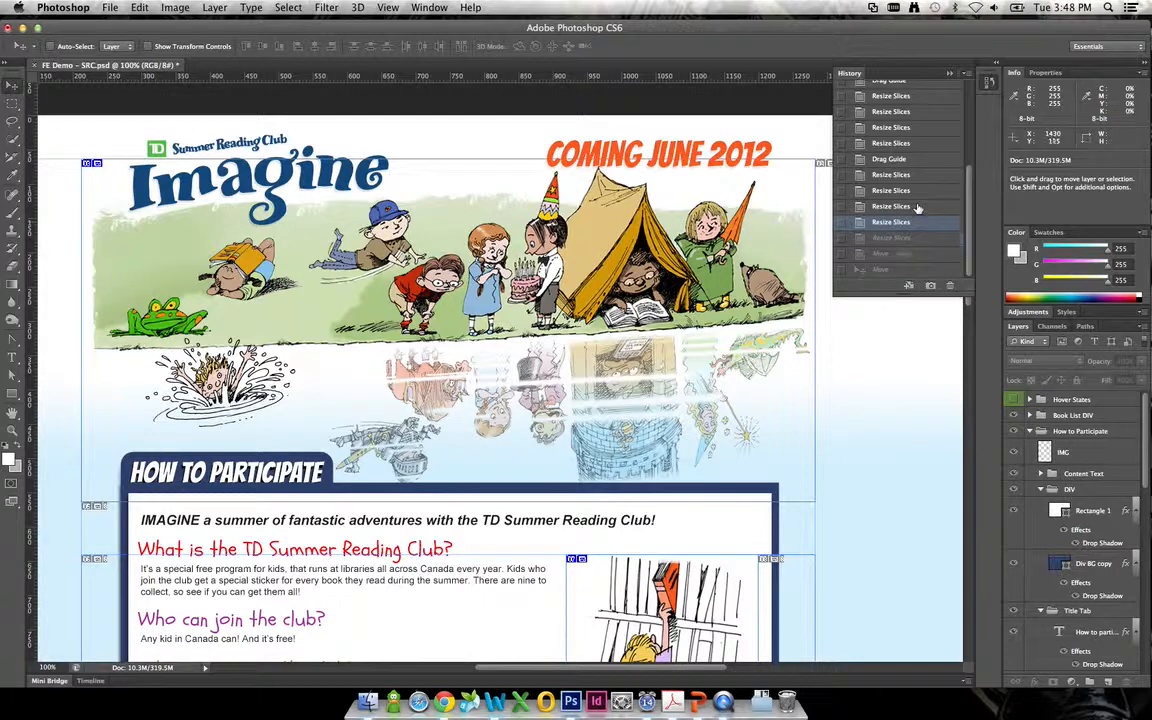
left_click(918, 206)
key("alt+super+z")
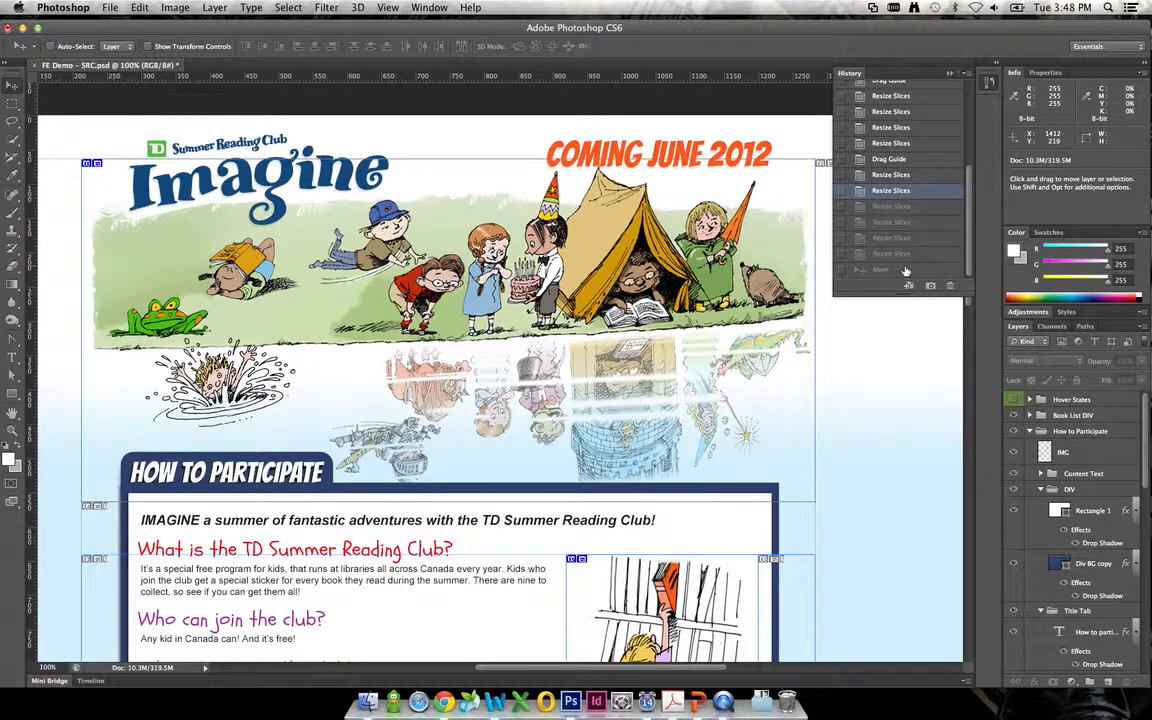
left_click(905, 270)
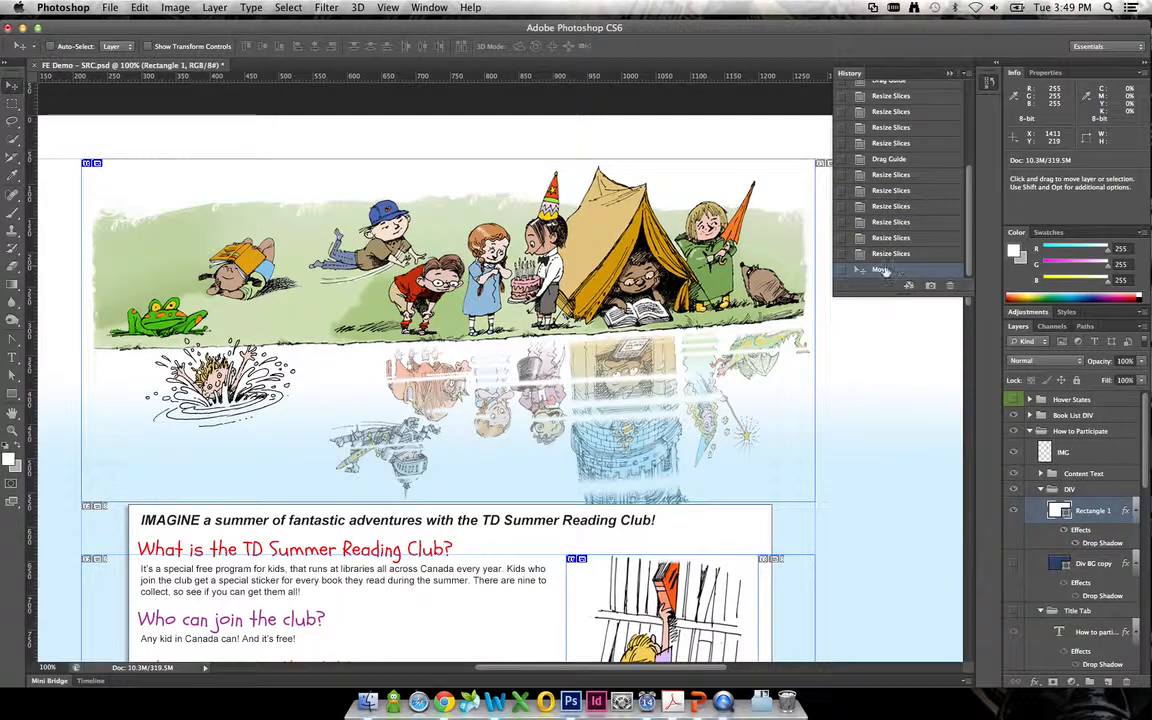
scroll(622, 549, "down", 2)
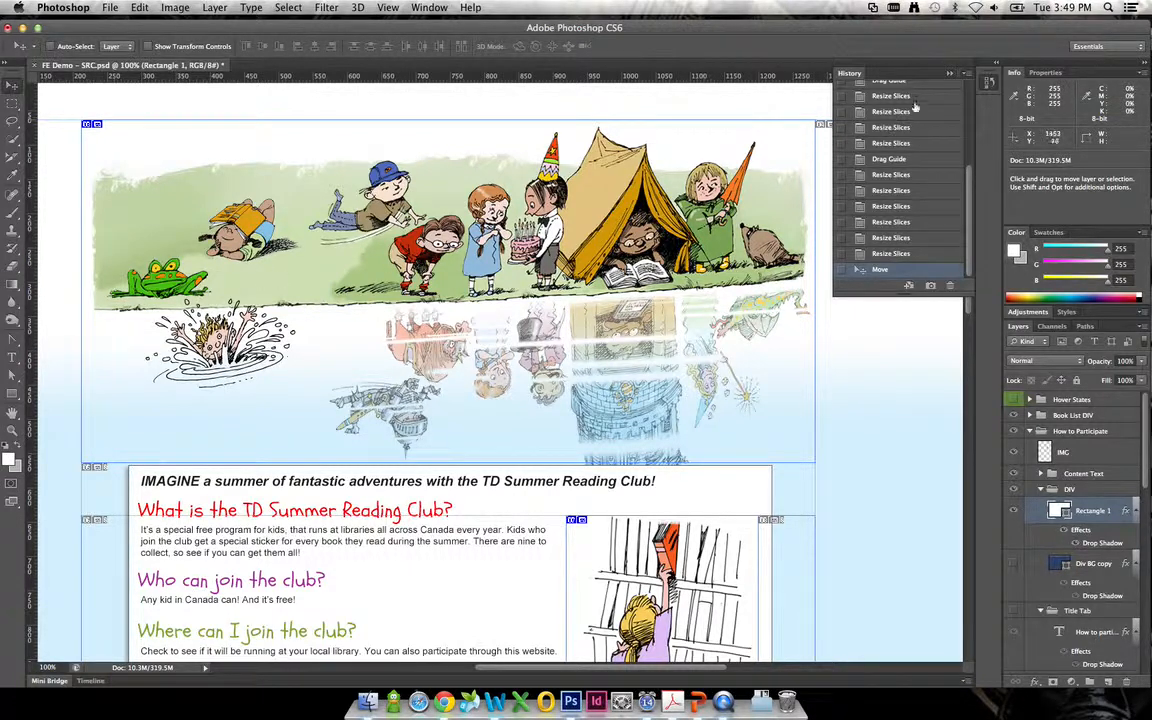
left_click(949, 74)
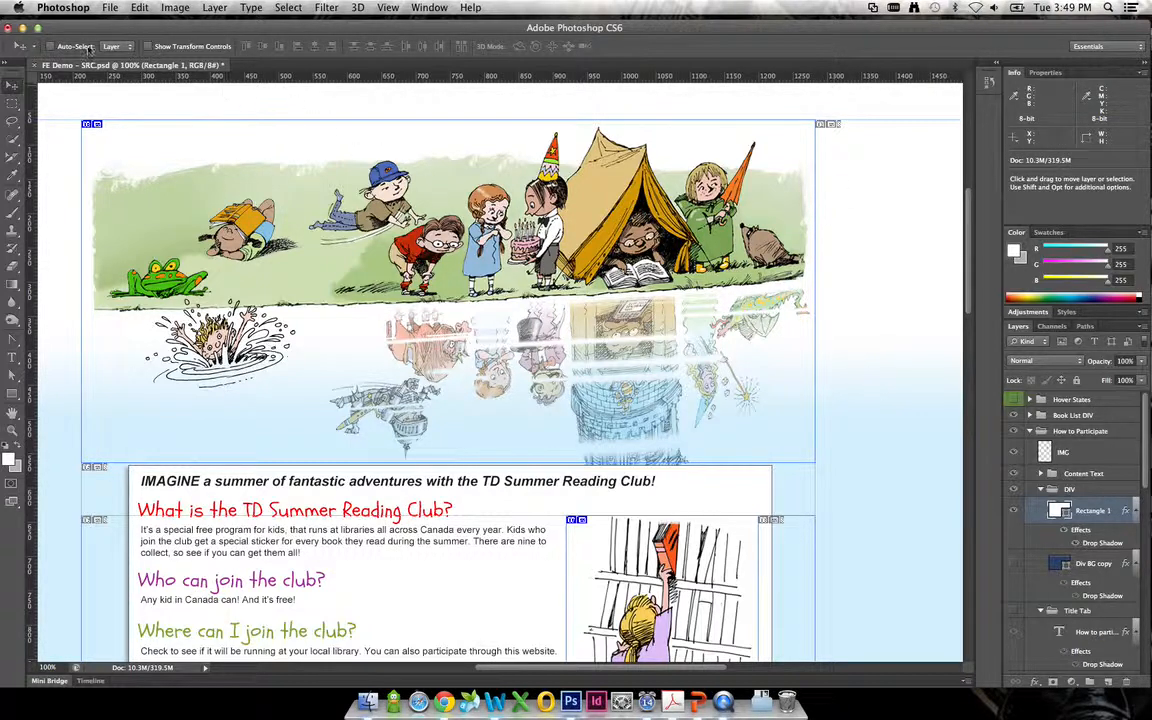
Enable Auto-Select for layers, and hide the Page Background group and the white Background layer
left_click(870, 280)
scroll(1090, 600, "down", 5)
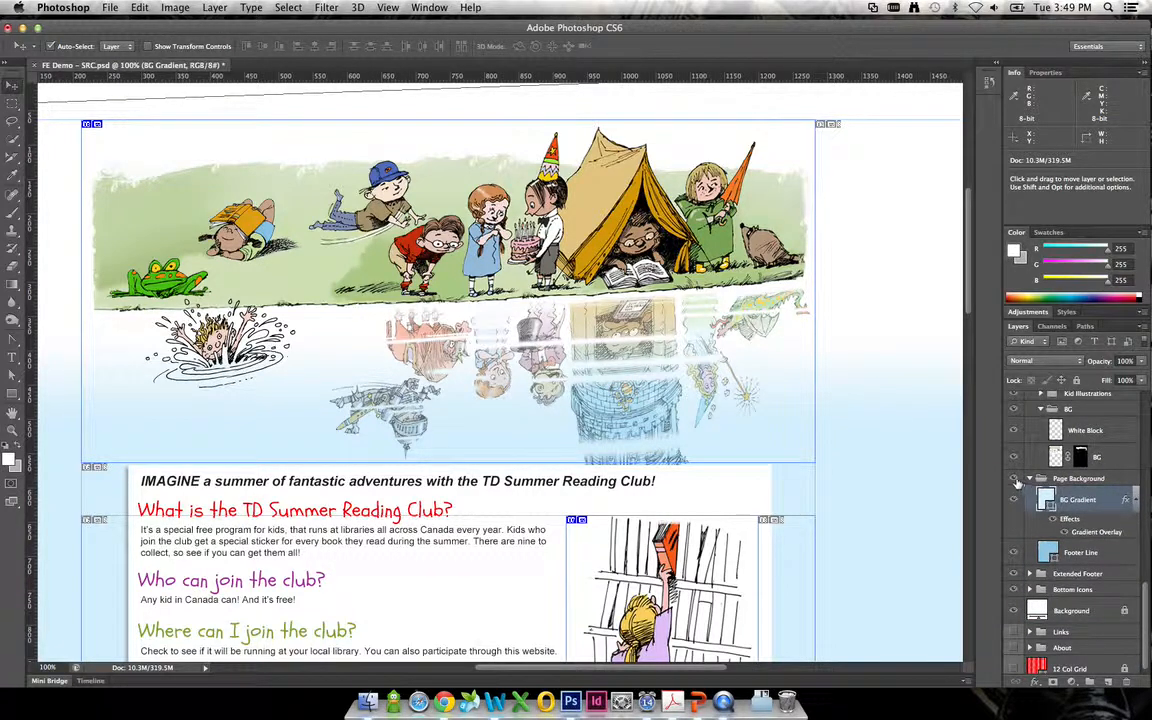
left_click(1015, 481)
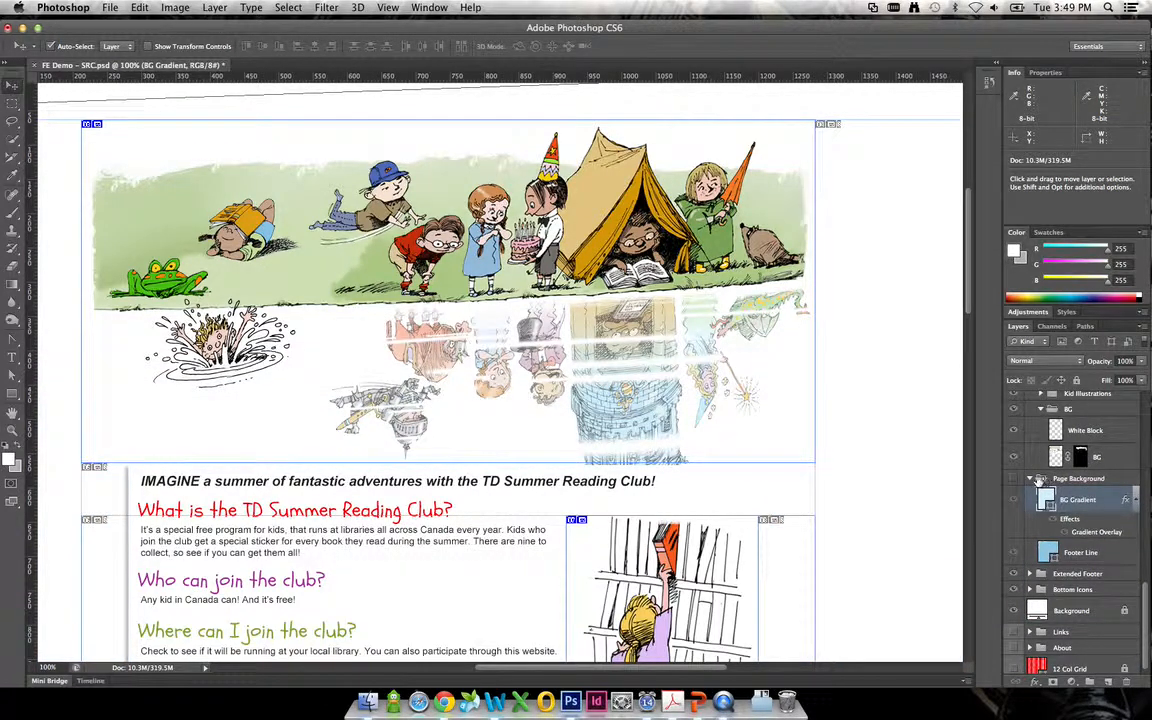
left_click(1031, 480)
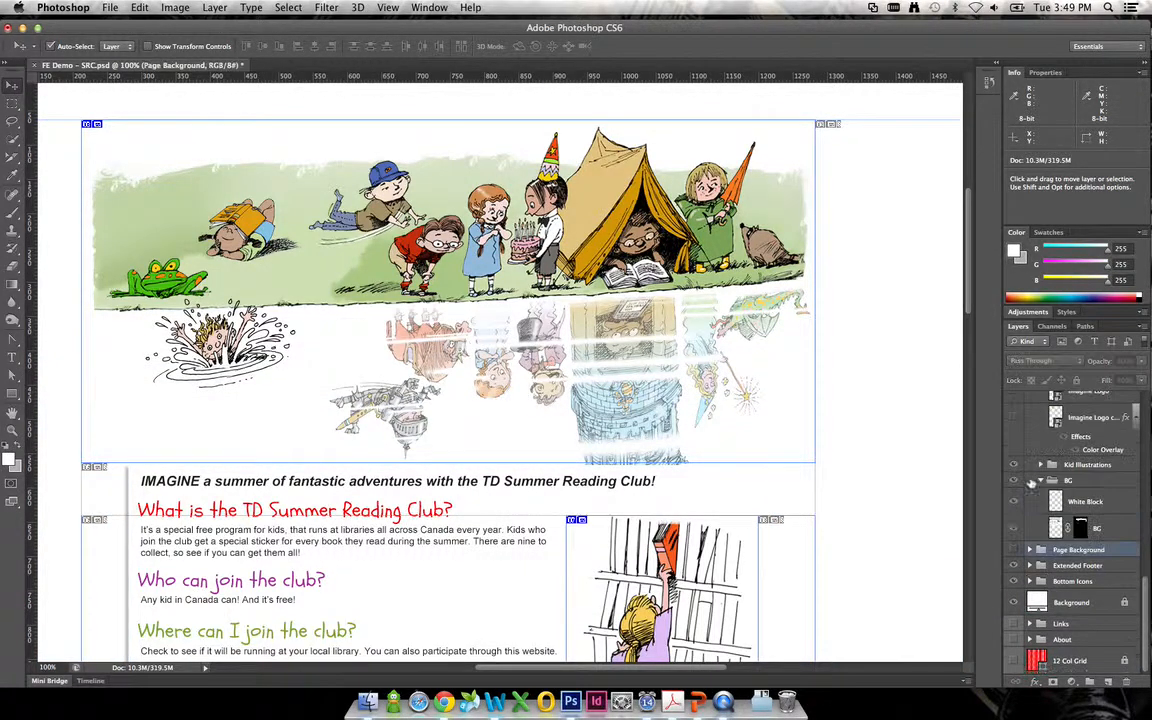
left_click(1015, 604)
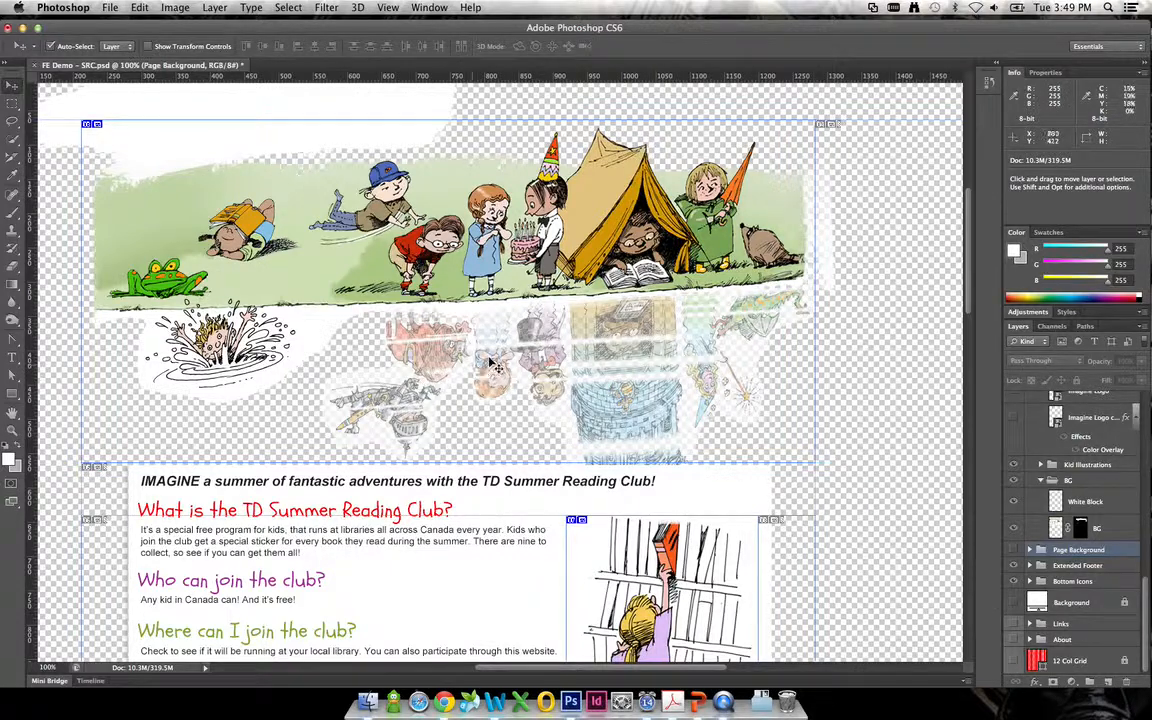
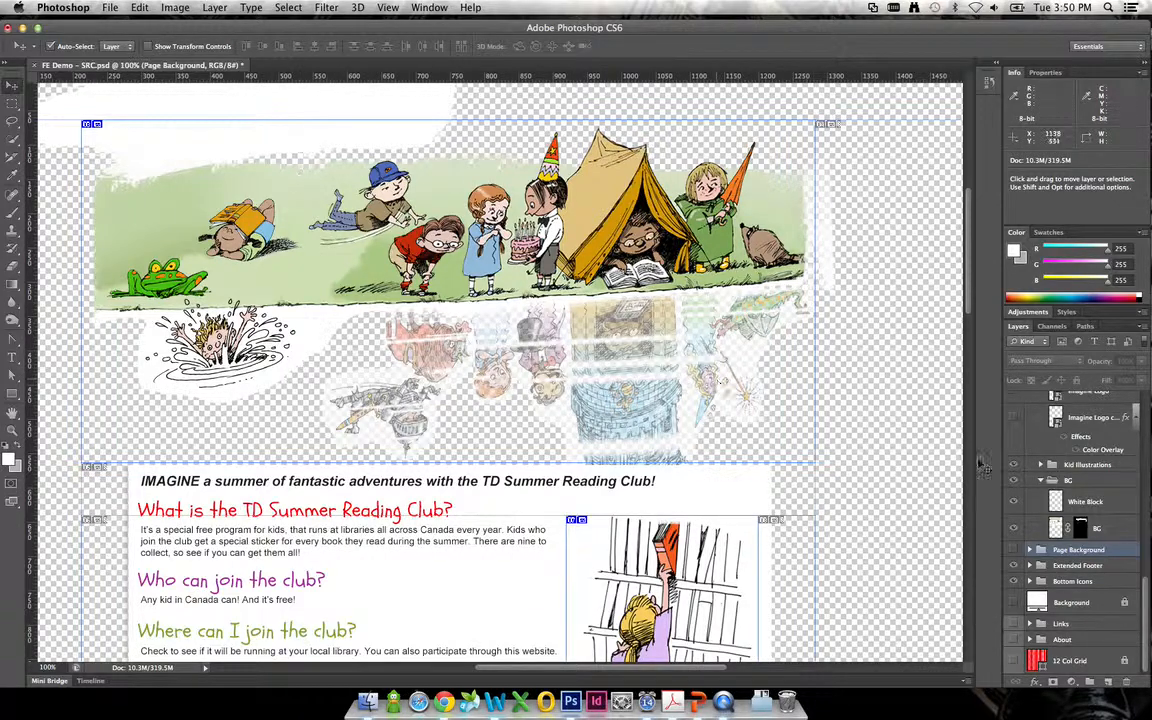
Show the Page Background group and move the BG Gradient layer down until its slanted top edge crosses the header illustration
left_click(1014, 551)
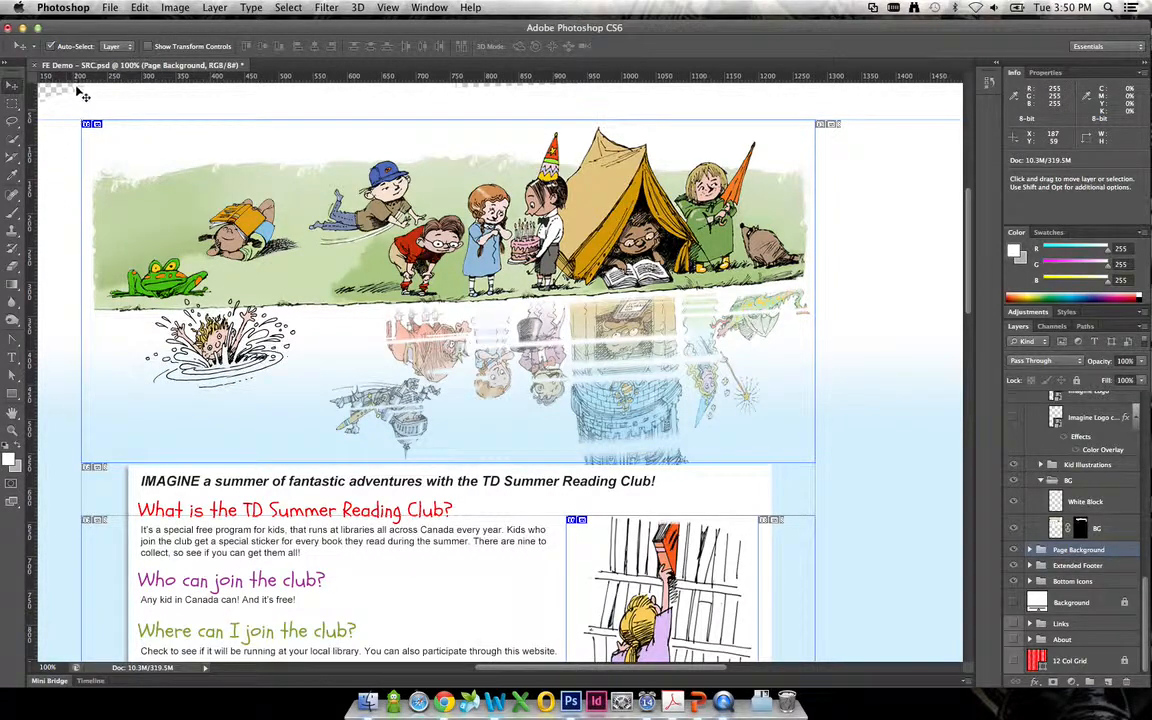
left_click(885, 445)
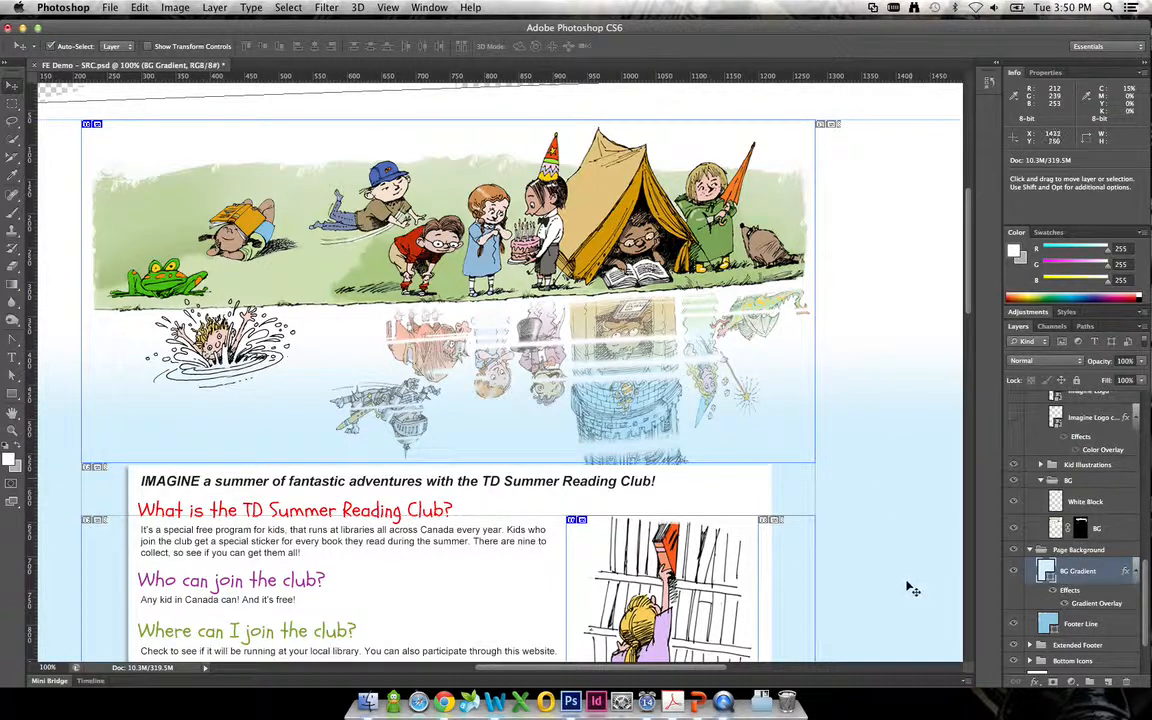
scroll(877, 437, "down", 5)
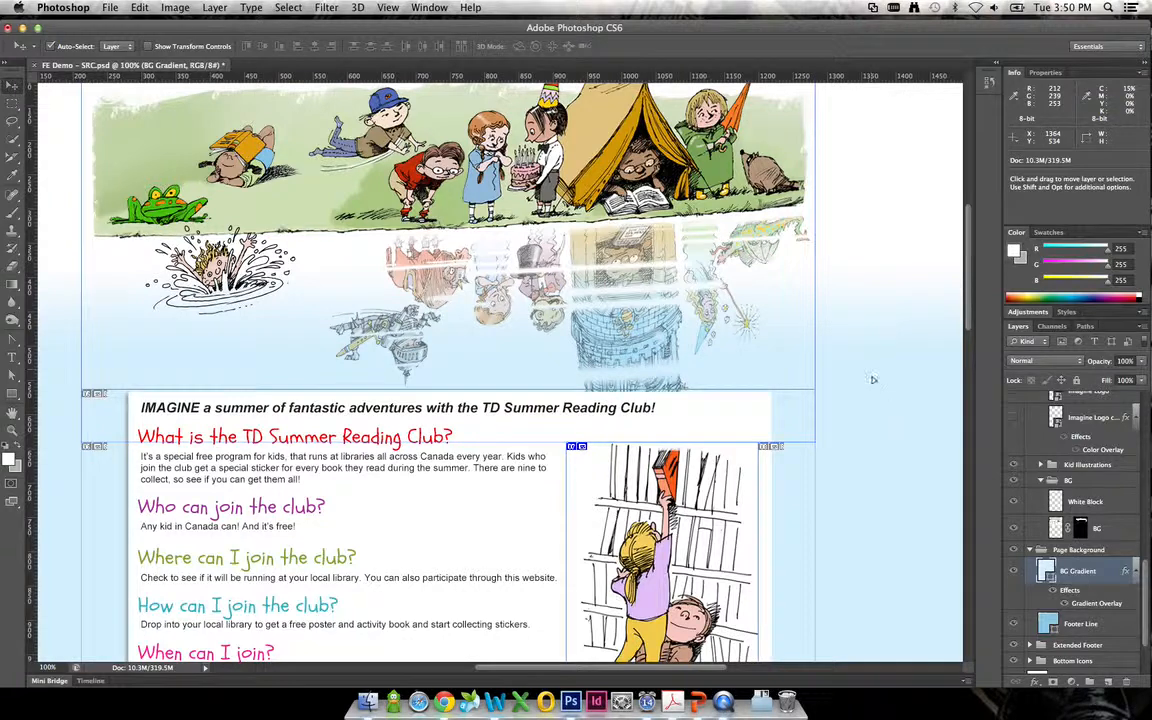
left_click_drag(872, 379, 866, 550)
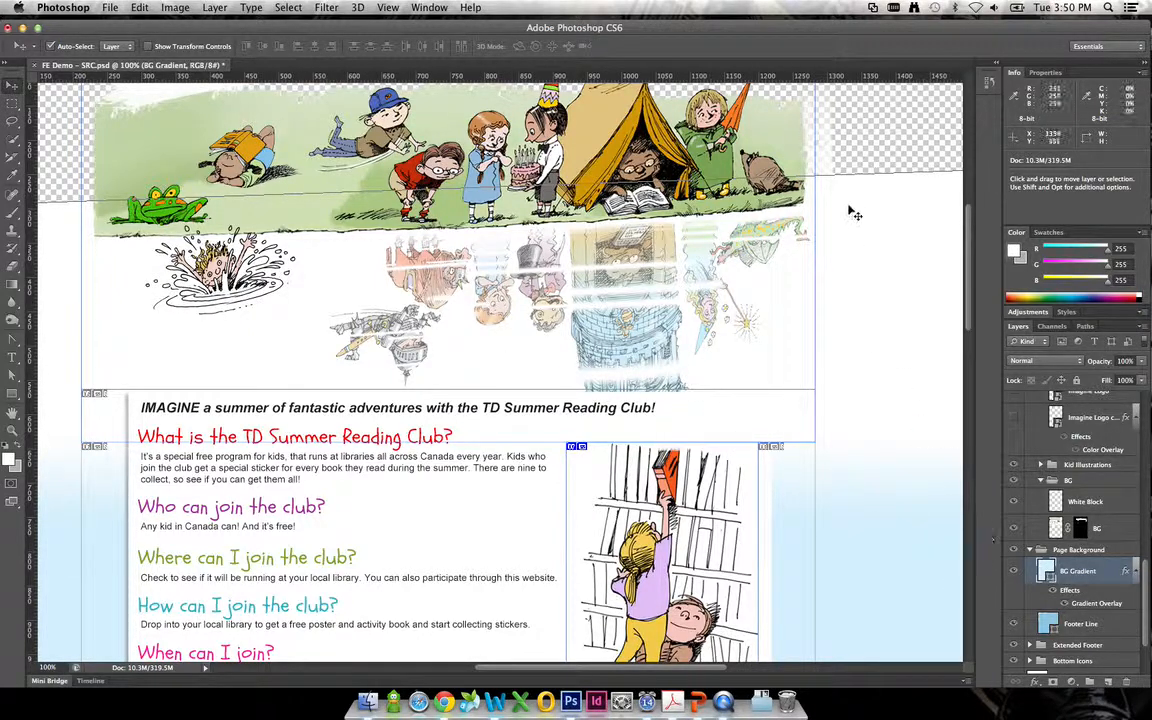
Show the white Background layer again and check the header area above the moved gradient
scroll(1081, 573, "down", 3)
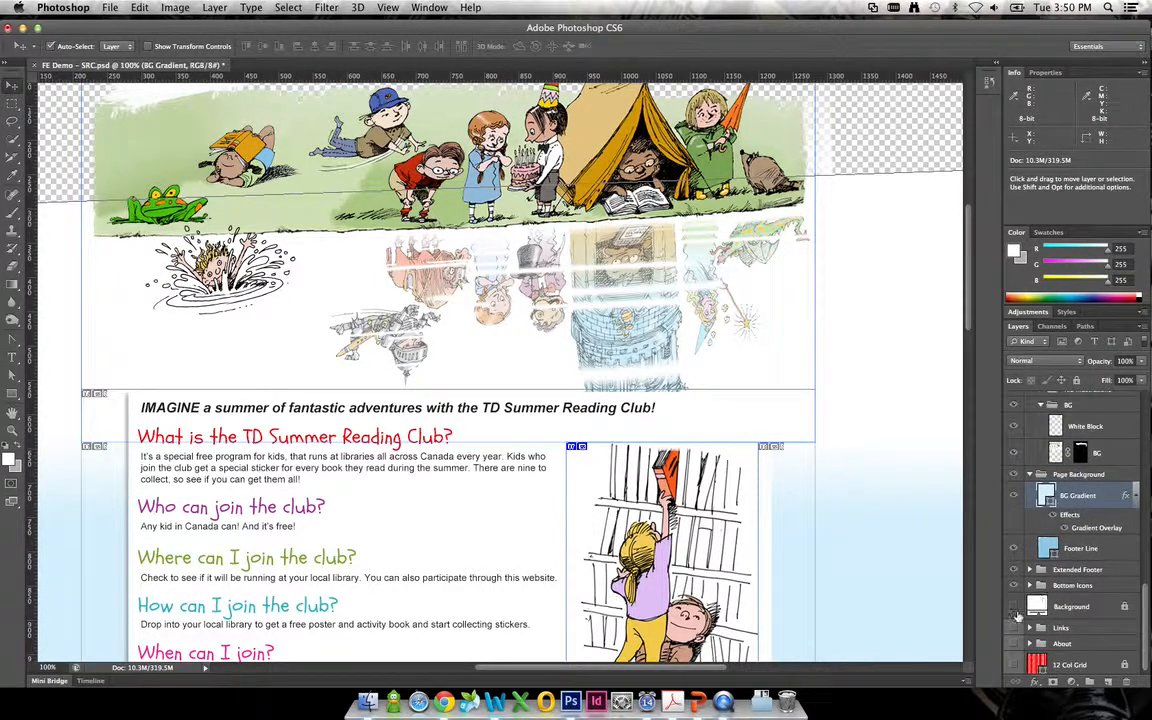
scroll(843, 532, "up", 5)
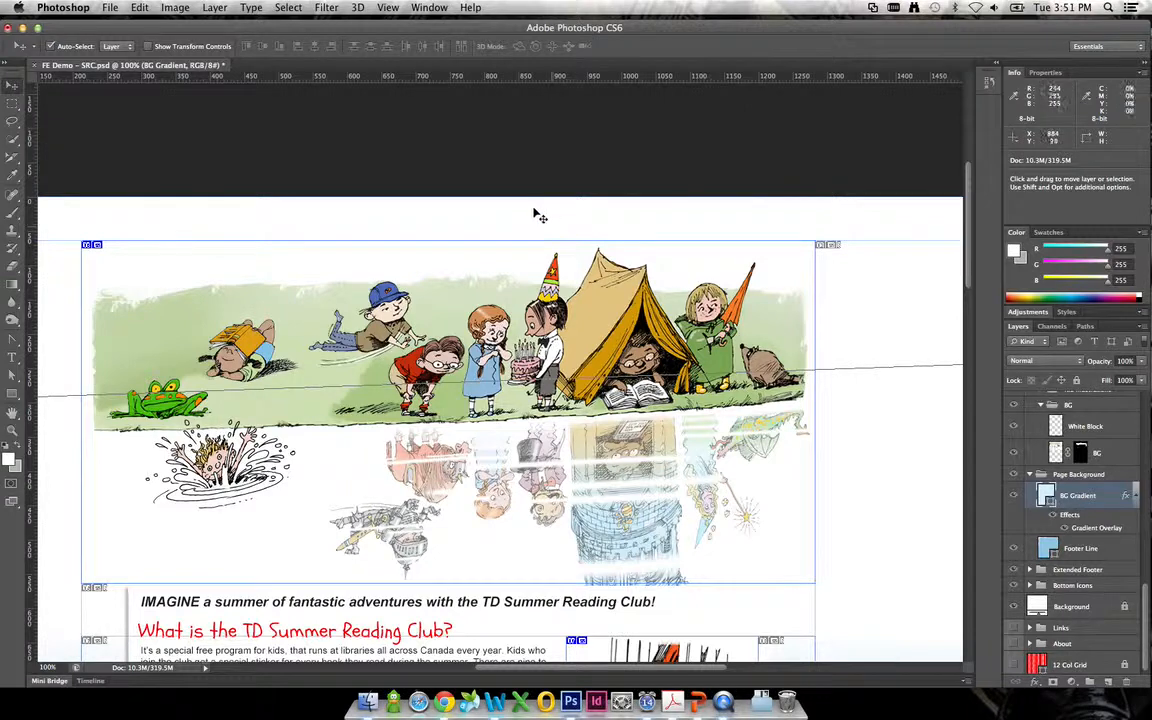
scroll(494, 277, "down", 4)
scroll(452, 240, "up", 1)
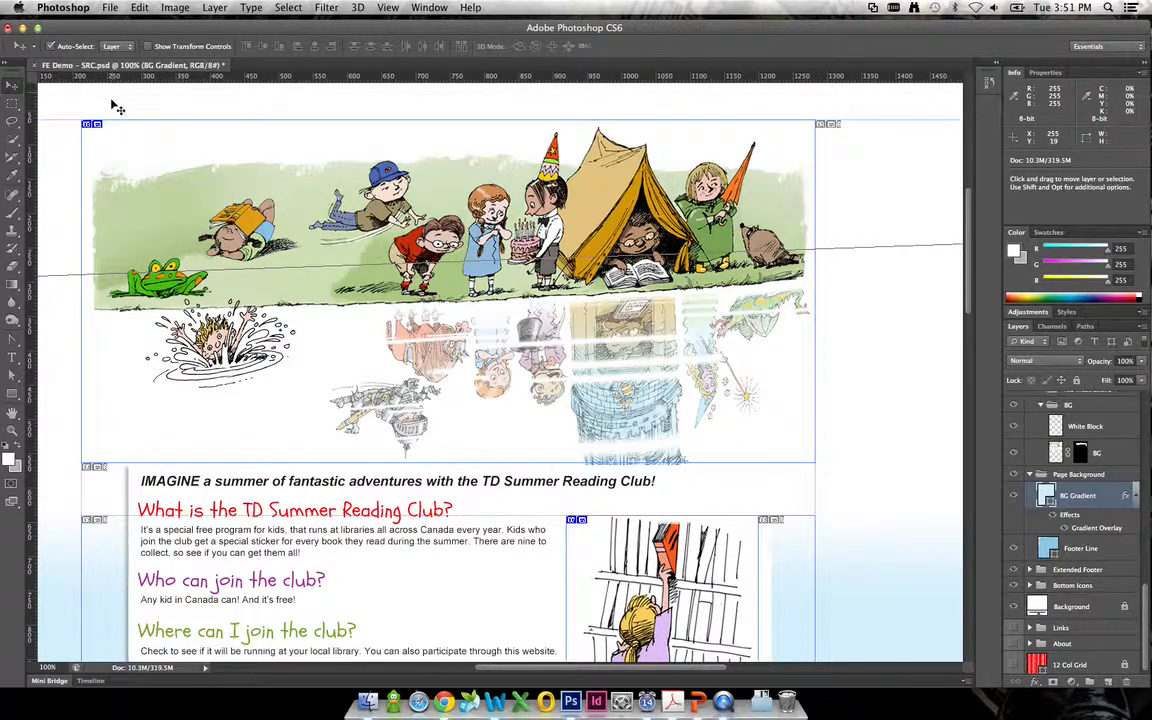
Open the Save for Web dialog, enlarge its window, and select the header illustration slice
left_click(108, 9)
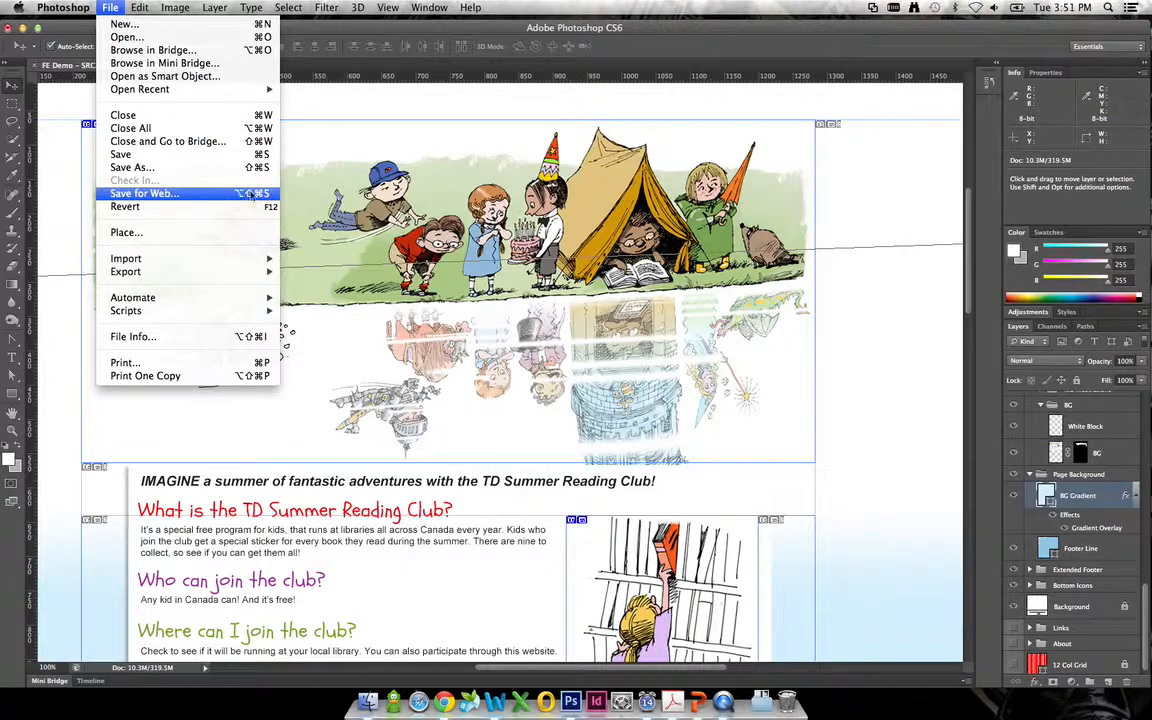
left_click(248, 195)
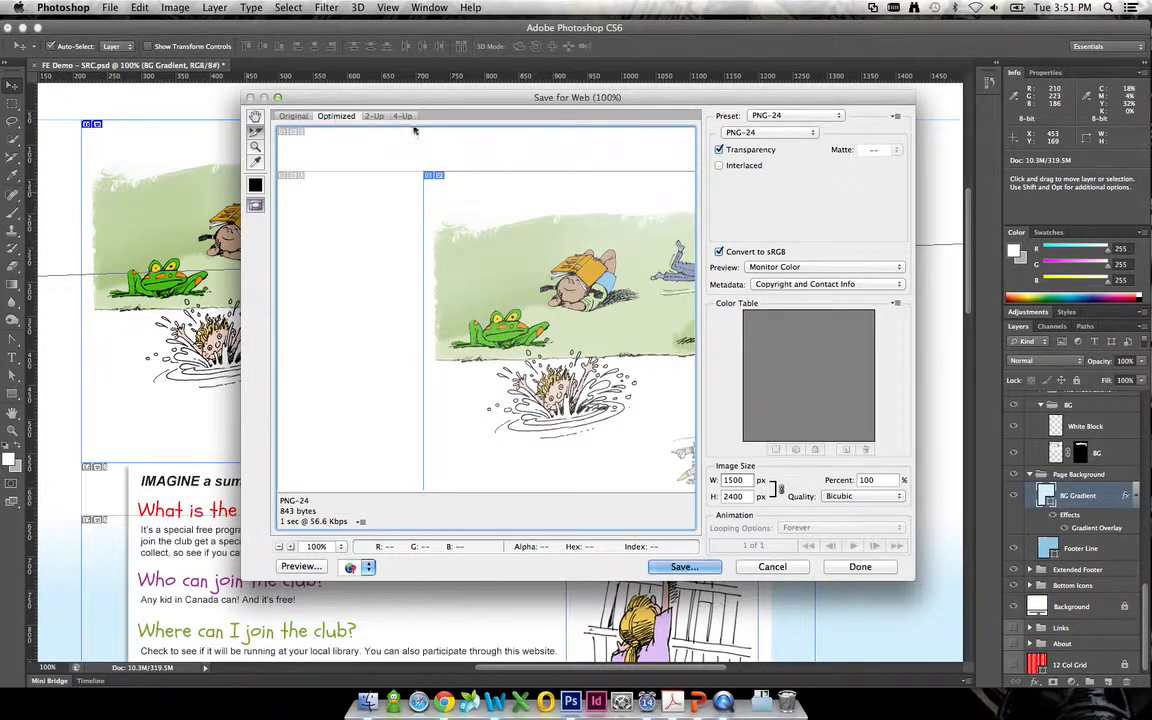
left_click_drag(490, 103, 345, 73)
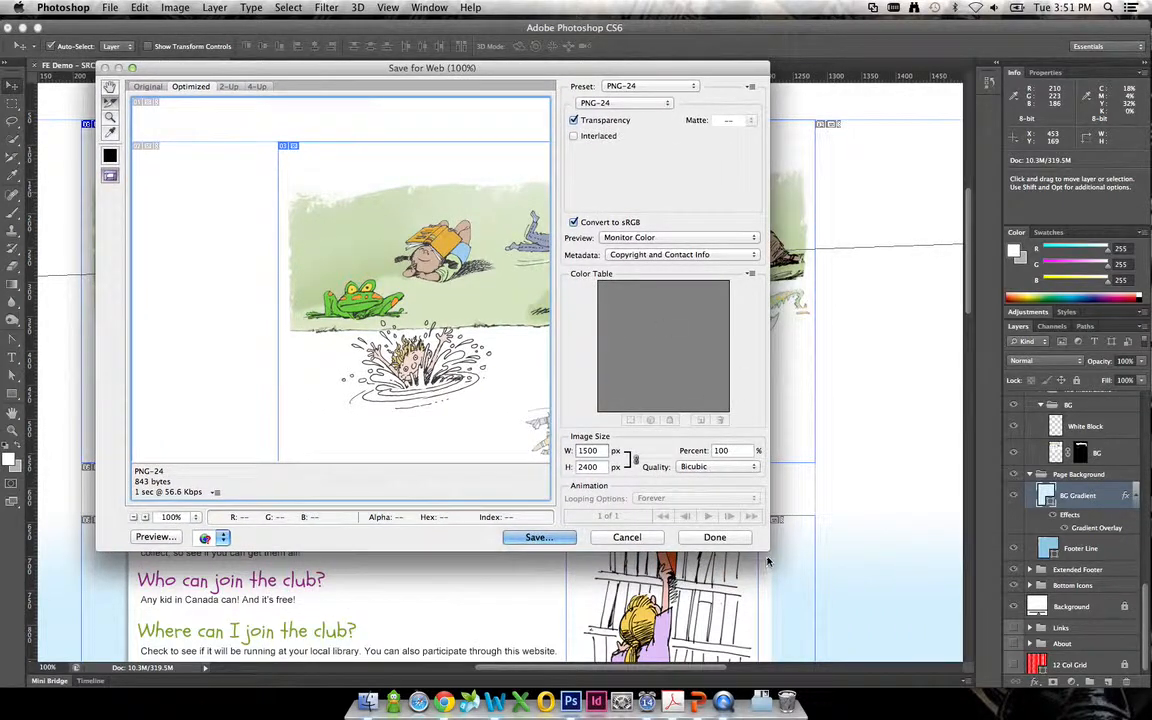
left_click_drag(769, 553, 1016, 618)
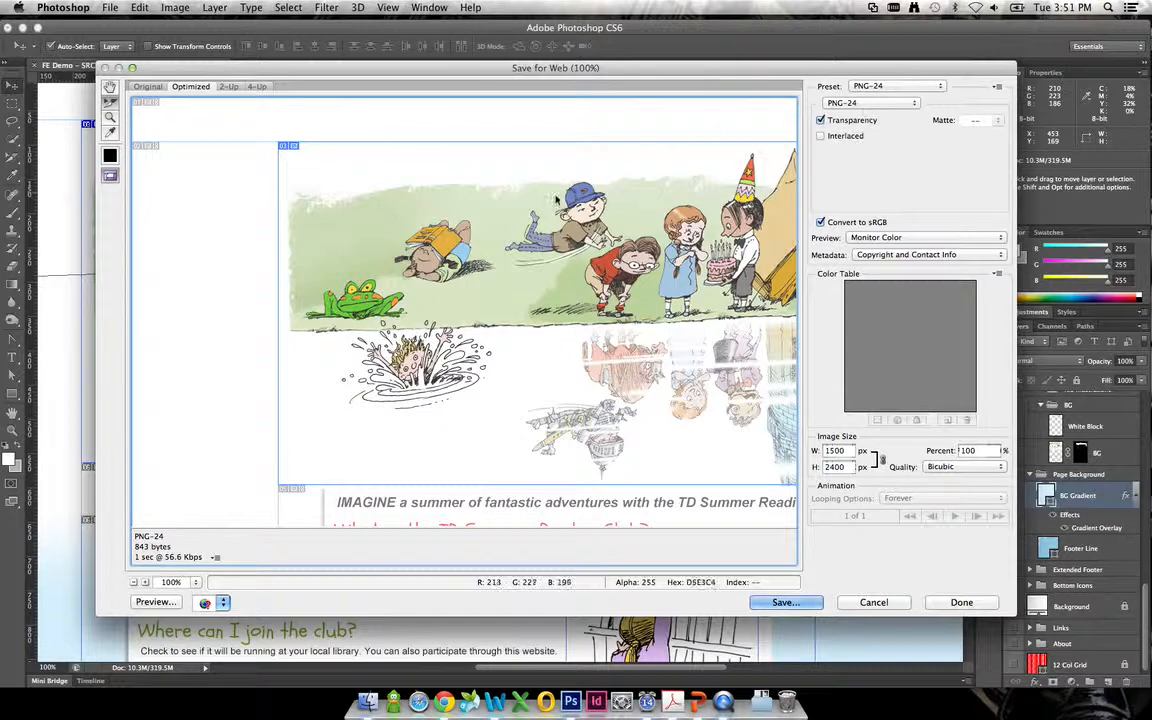
left_click(111, 104)
left_click(298, 160)
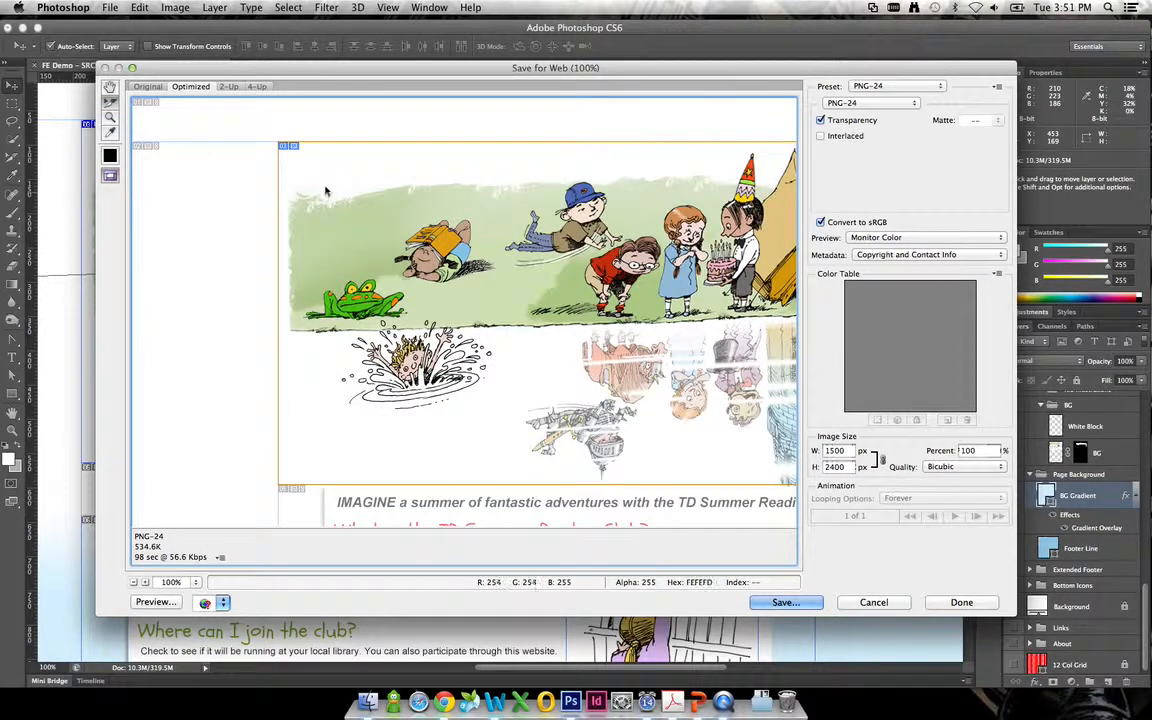
Compare the file sizes of the header, intro heading and body text slices, ending on the header illustration slice
scroll(368, 487, "down", 6)
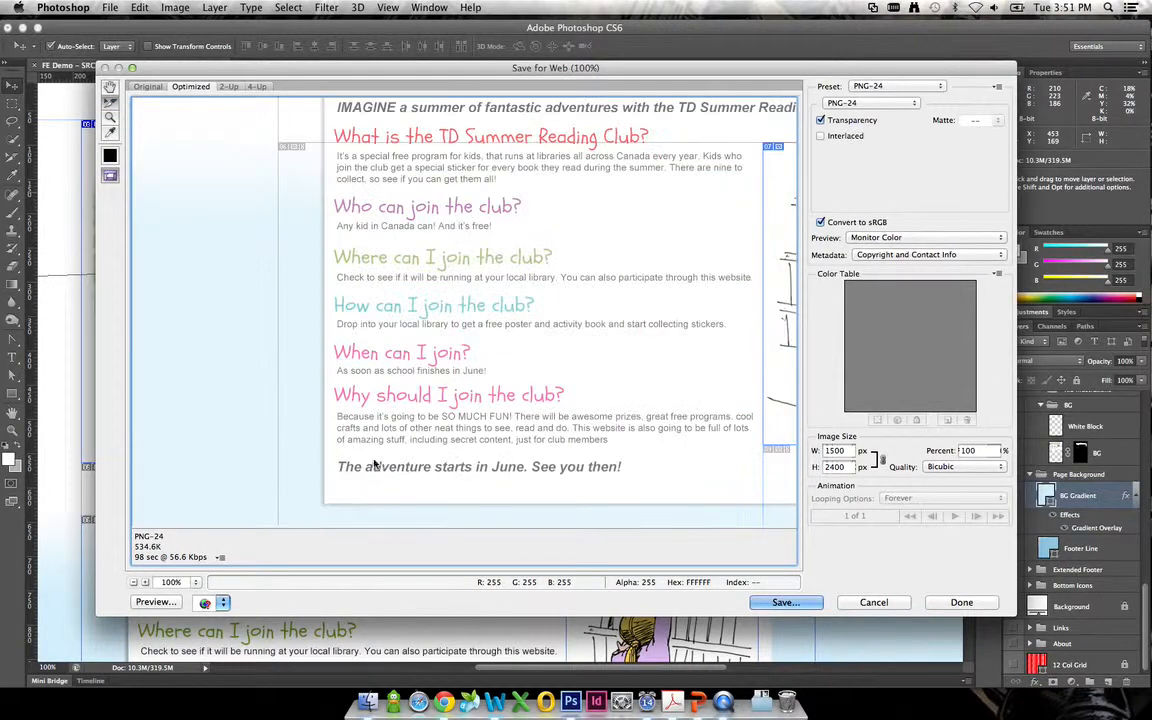
scroll(368, 375, "up", 2)
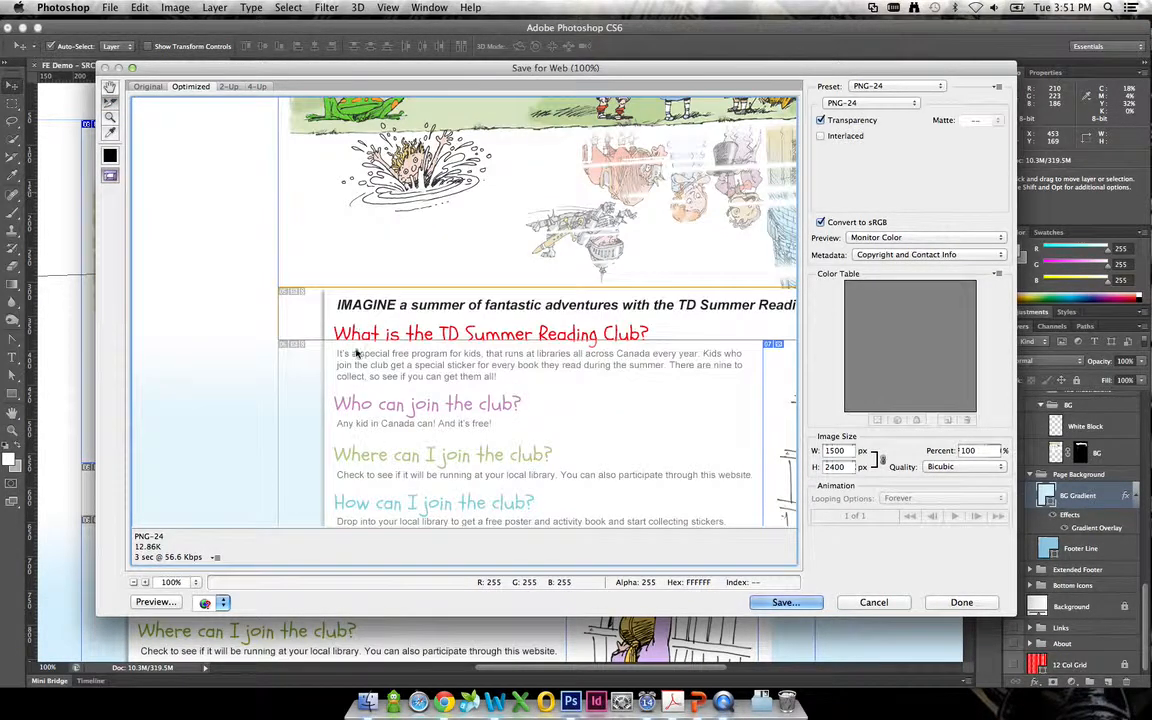
scroll(356, 355, "up", 3)
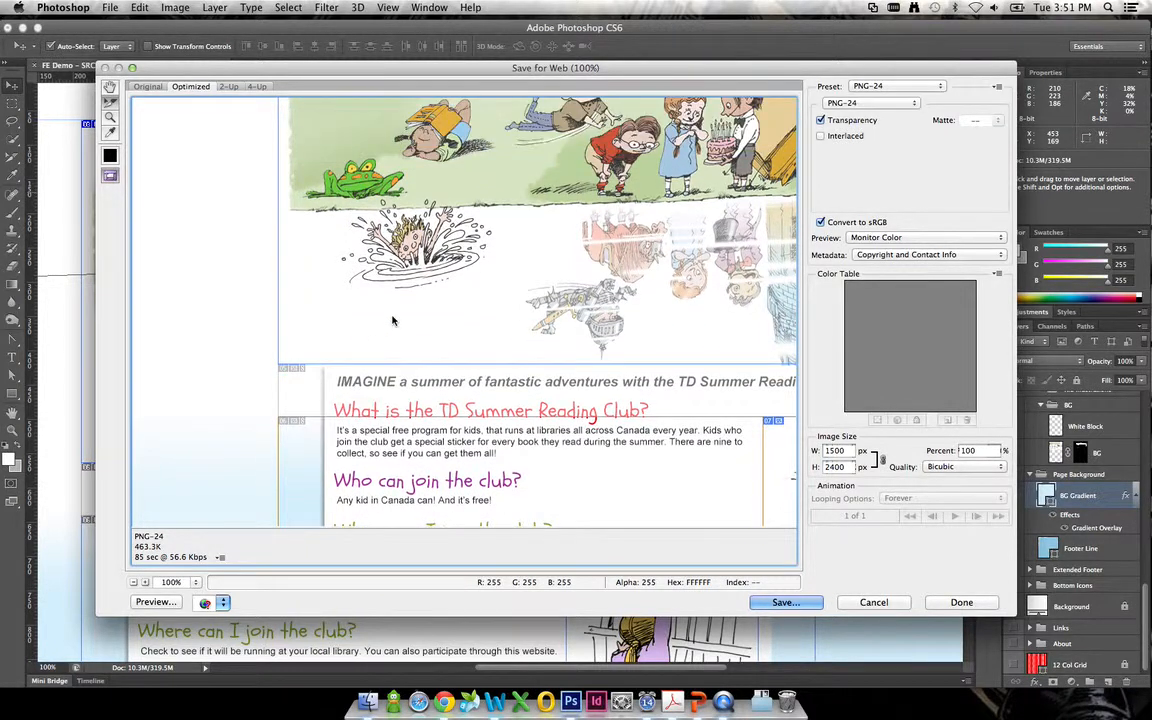
left_click(392, 320)
left_click(440, 389)
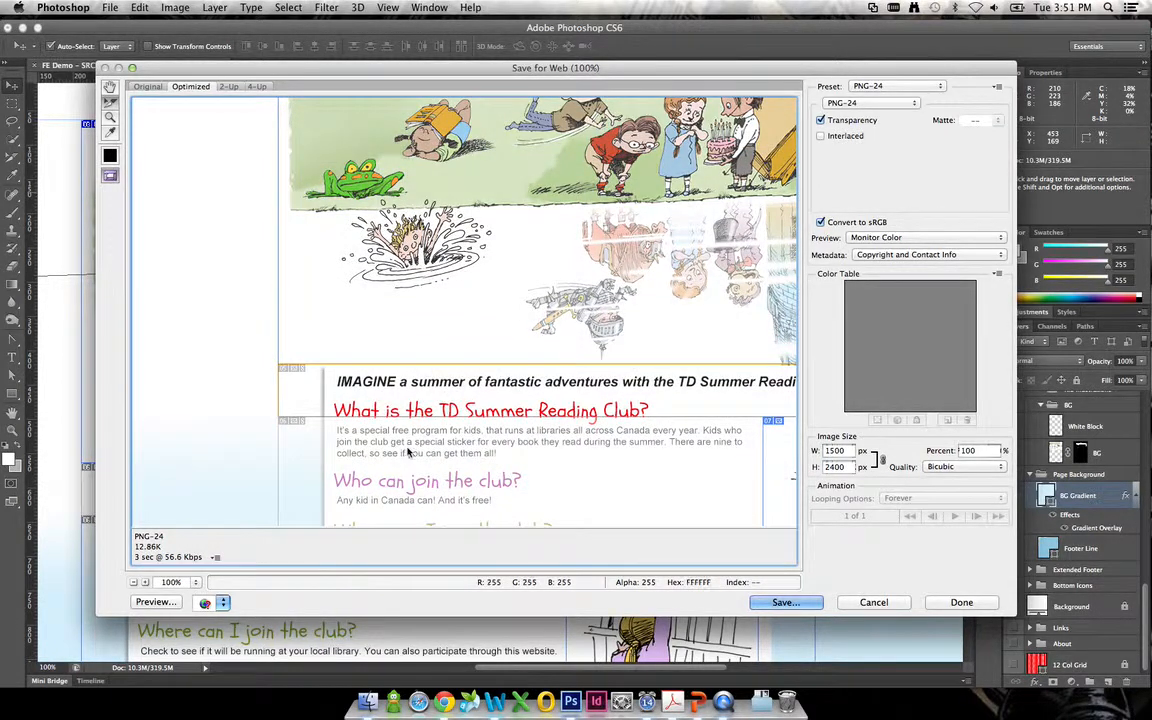
left_click(396, 444)
left_click(228, 370)
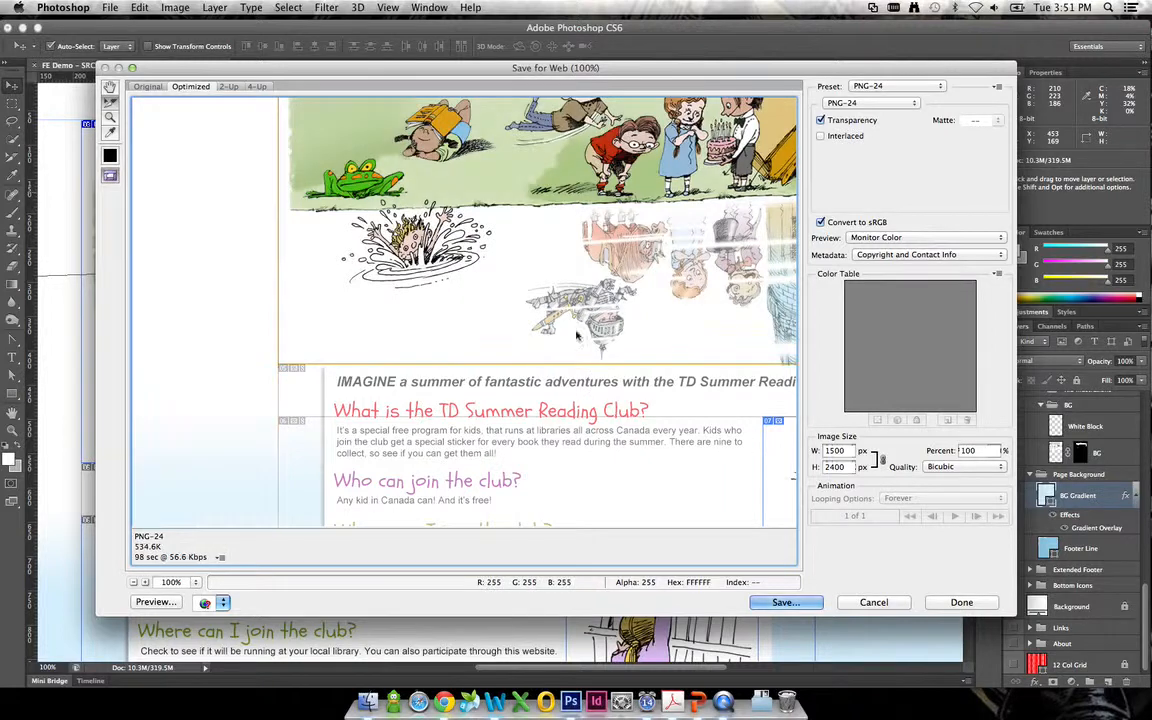
scroll(560, 370, "up", 4)
left_click(547, 360)
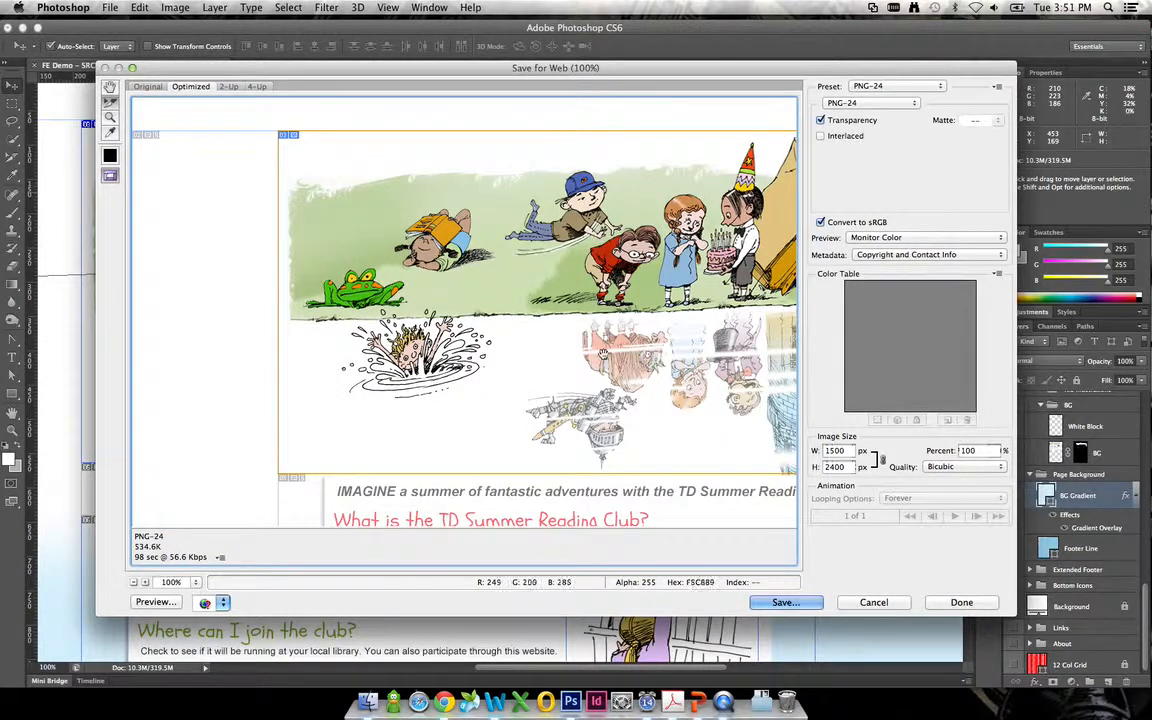
Review the export presets, keep PNG-24 for the header slice, and toggle Transparency off and back on
scroll(420, 343, "right", 6)
left_click_drag(420, 343, 496, 347)
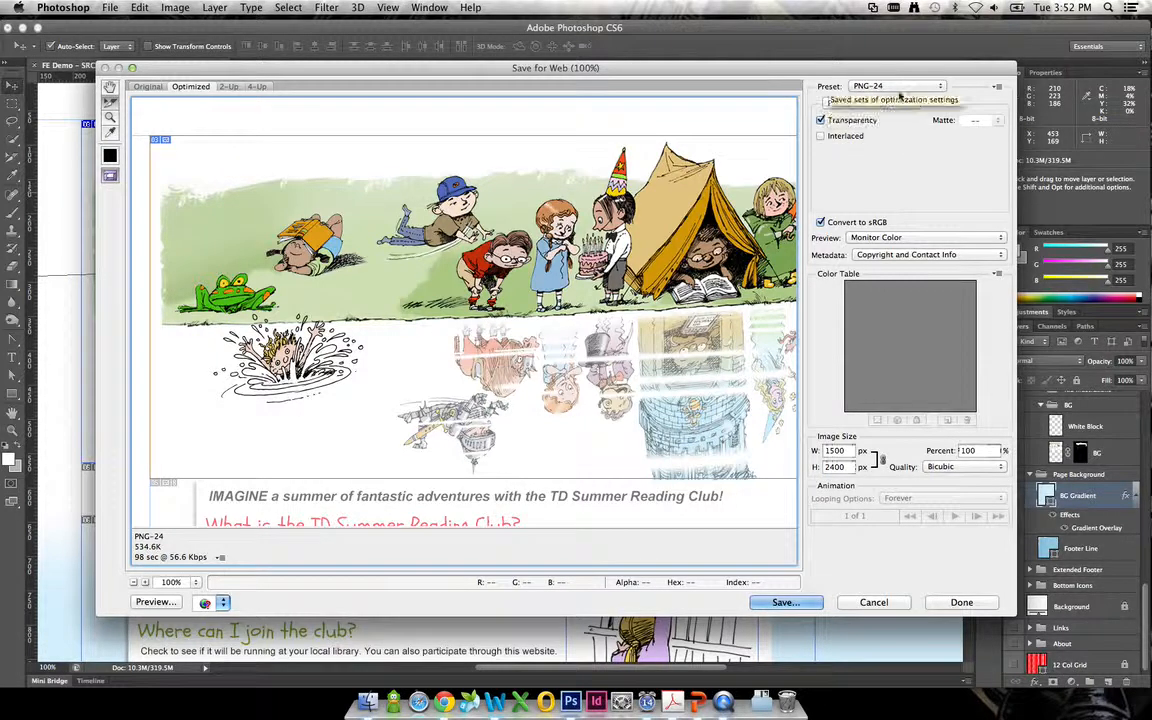
left_click(933, 87)
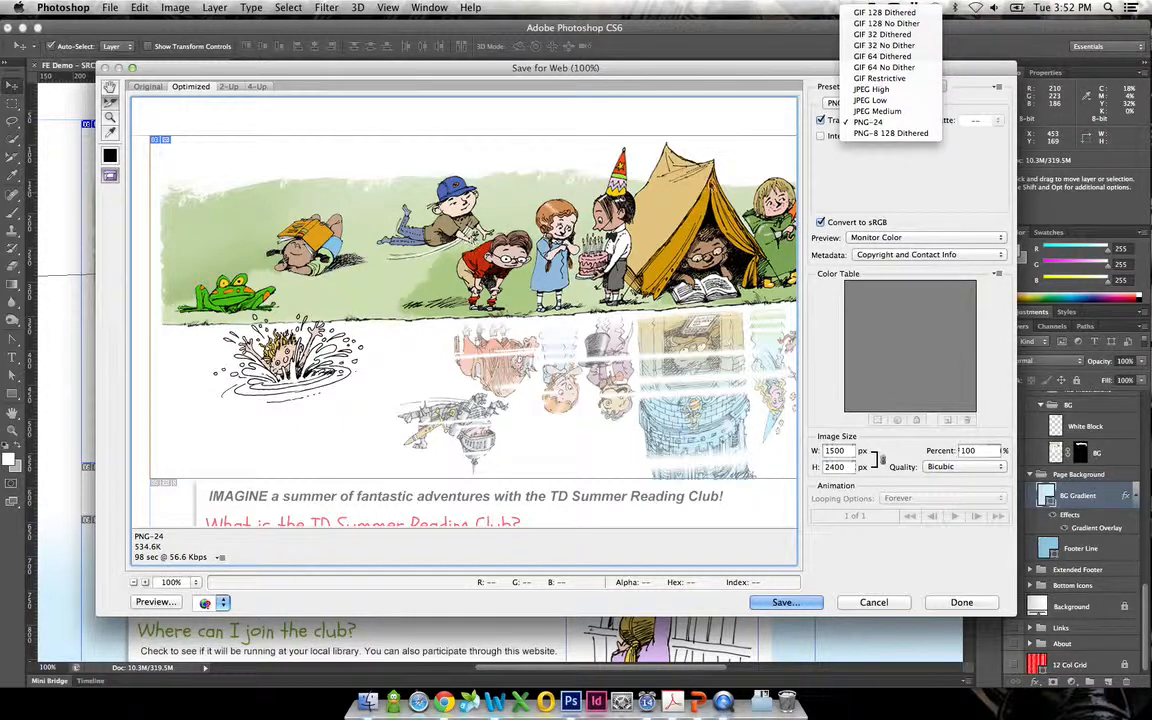
left_click(864, 122)
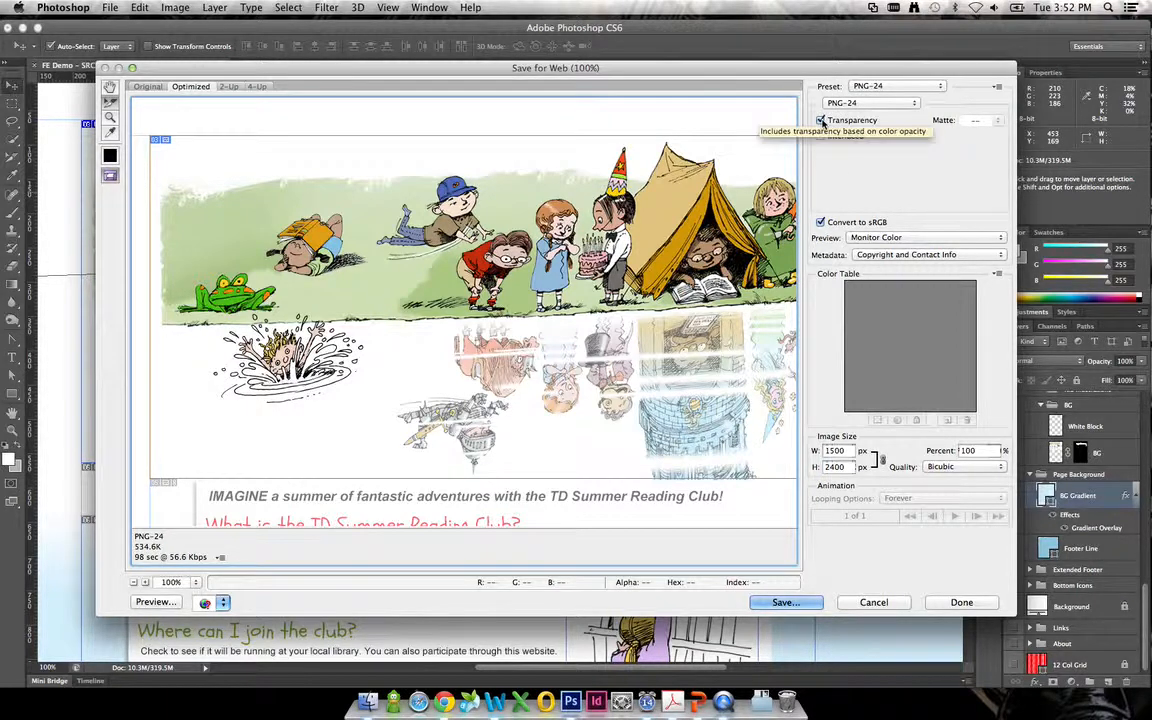
left_click(821, 121)
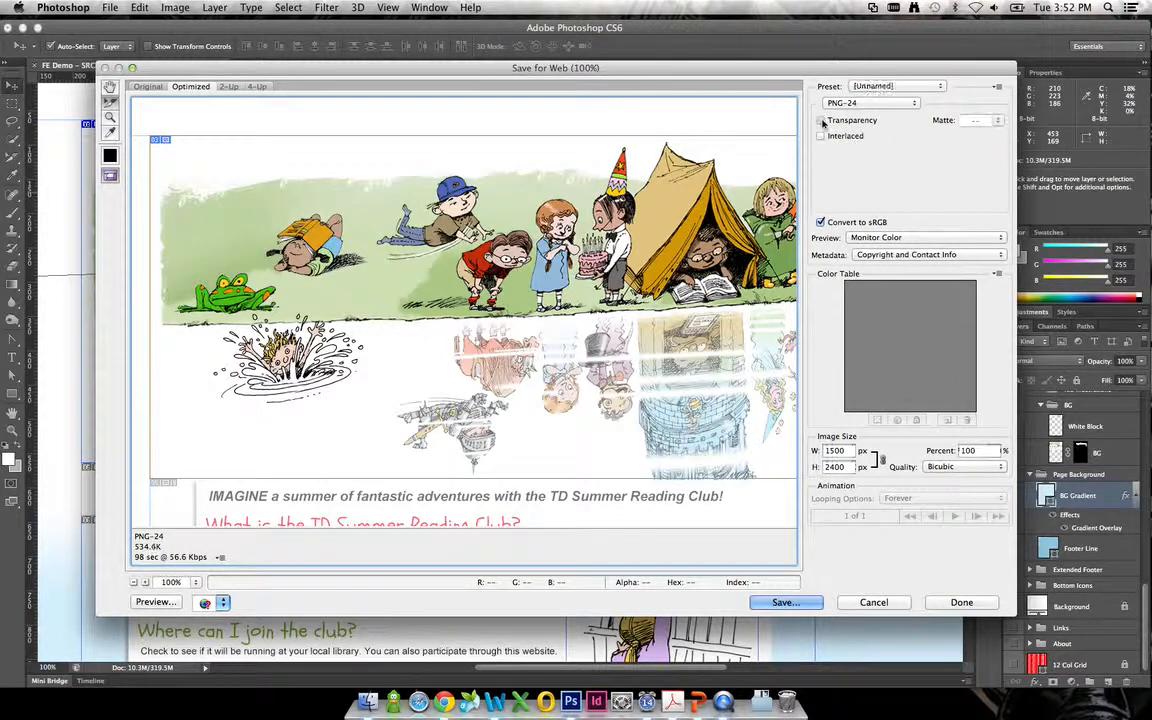
left_click(821, 121)
Base the download-time estimate on 1.5 Mbps Cable/T1 and set the header slice's format to JPEG
left_click(220, 558)
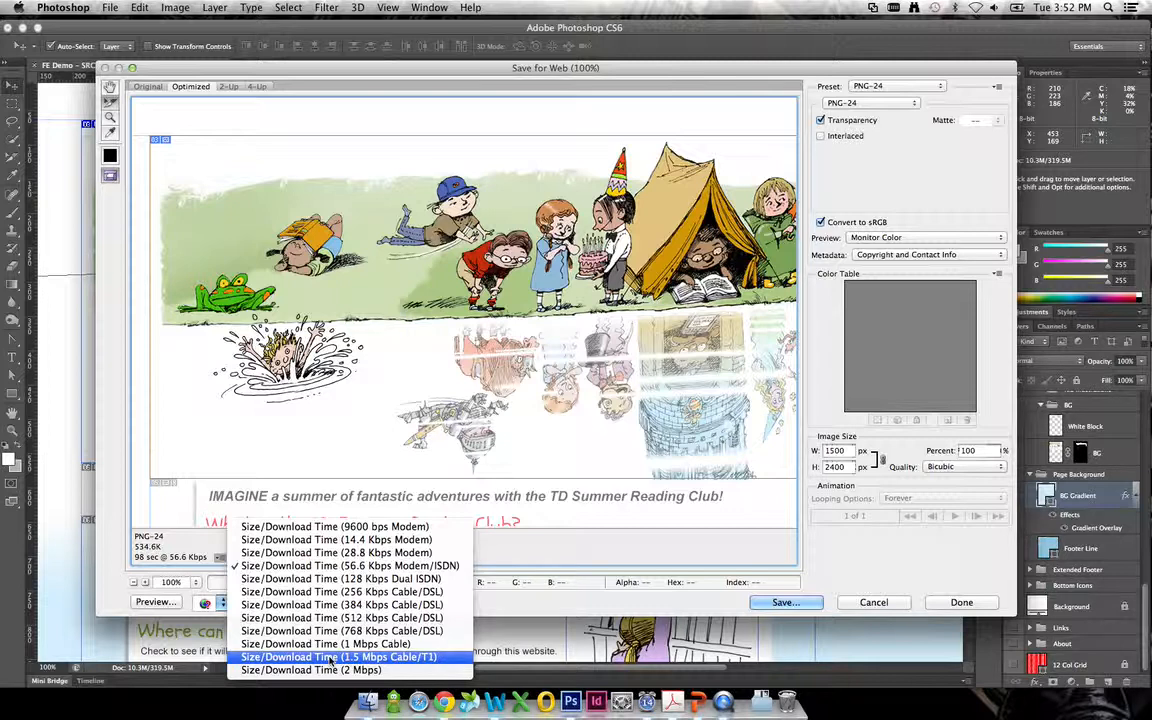
left_click(330, 657)
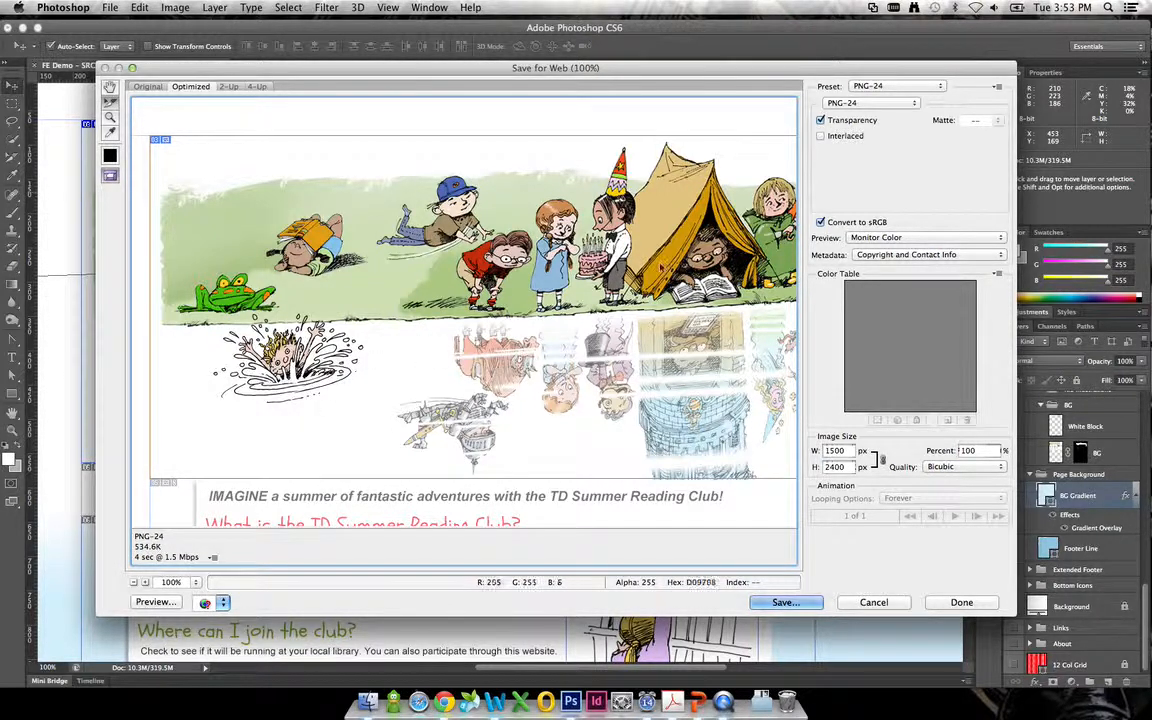
left_click(884, 103)
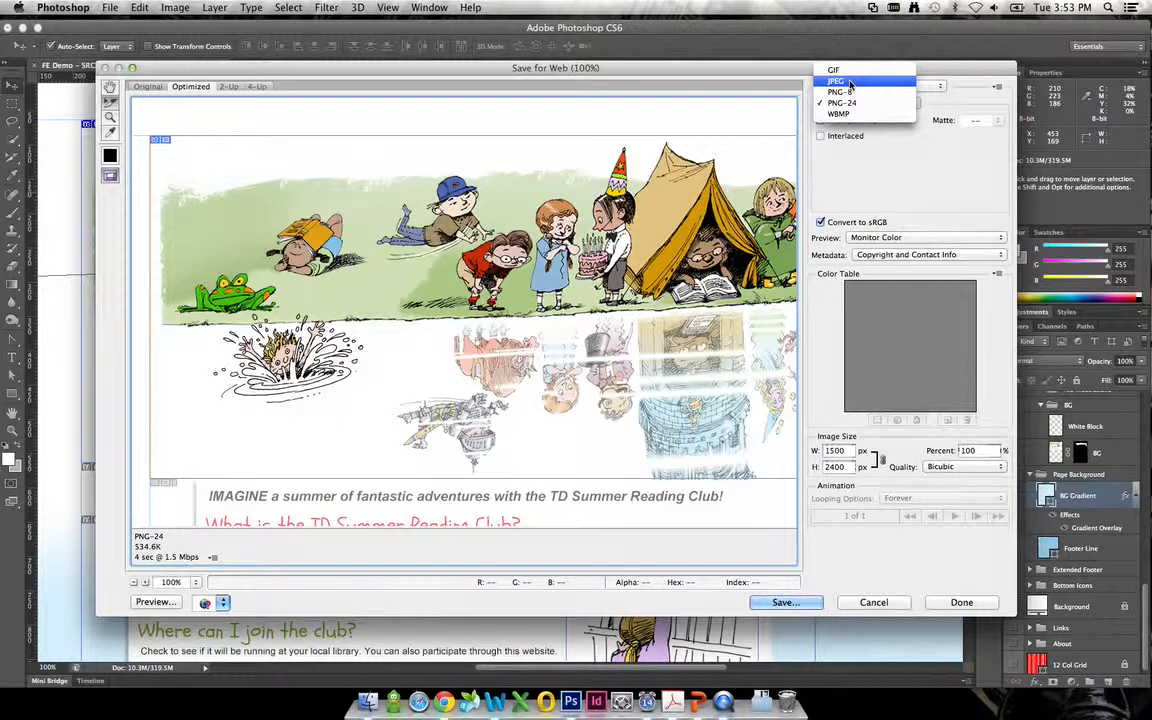
left_click(849, 81)
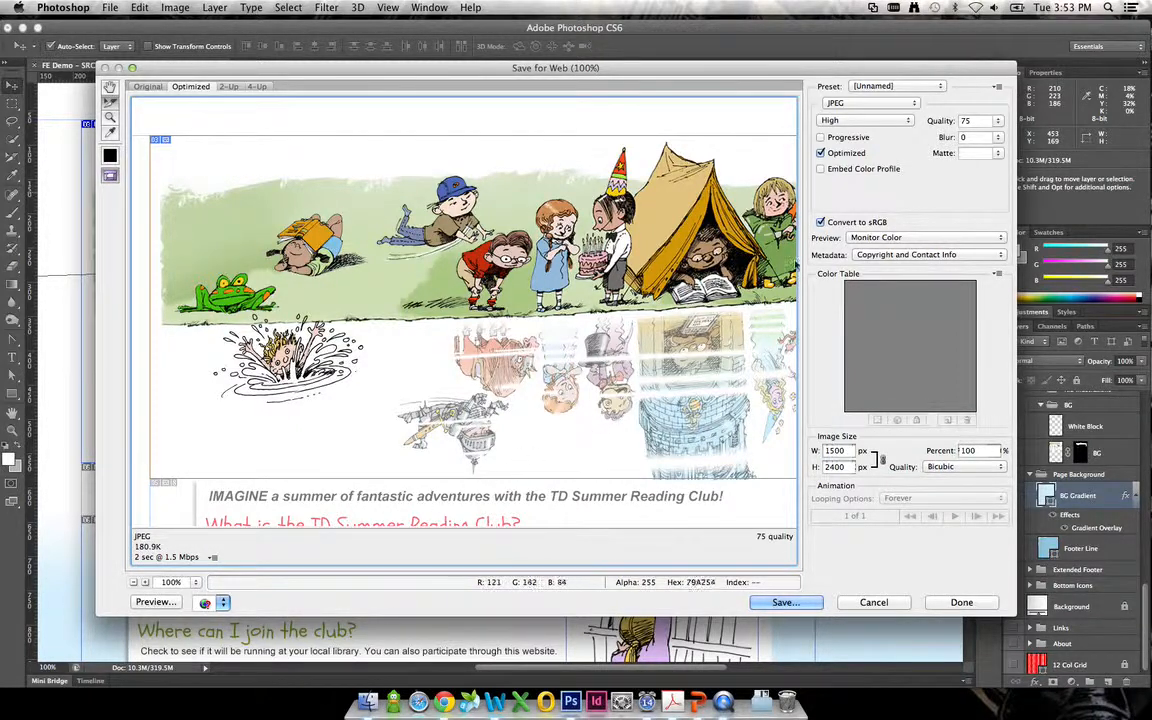
Try the header slice's JPEG quality at 100, at the minimum, and back at 100
left_click(998, 121)
mouse_move(985, 140)
left_mouse_down()
mouse_move(997, 141)
mouse_move(935, 145)
mouse_move(1002, 148)
left_mouse_up()
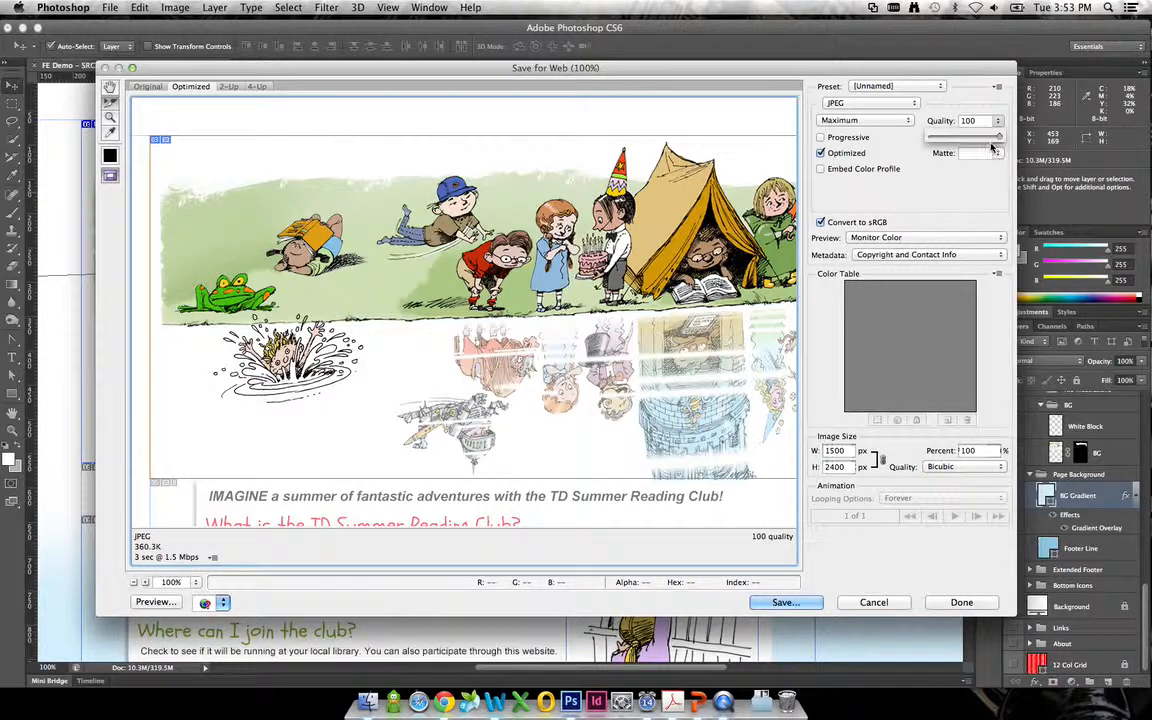
left_click_drag(1000, 142, 930, 138)
left_click_drag(932, 138, 1004, 146)
Try the Very High and High compression levels on the header slice to compare file sizes
left_click(909, 119)
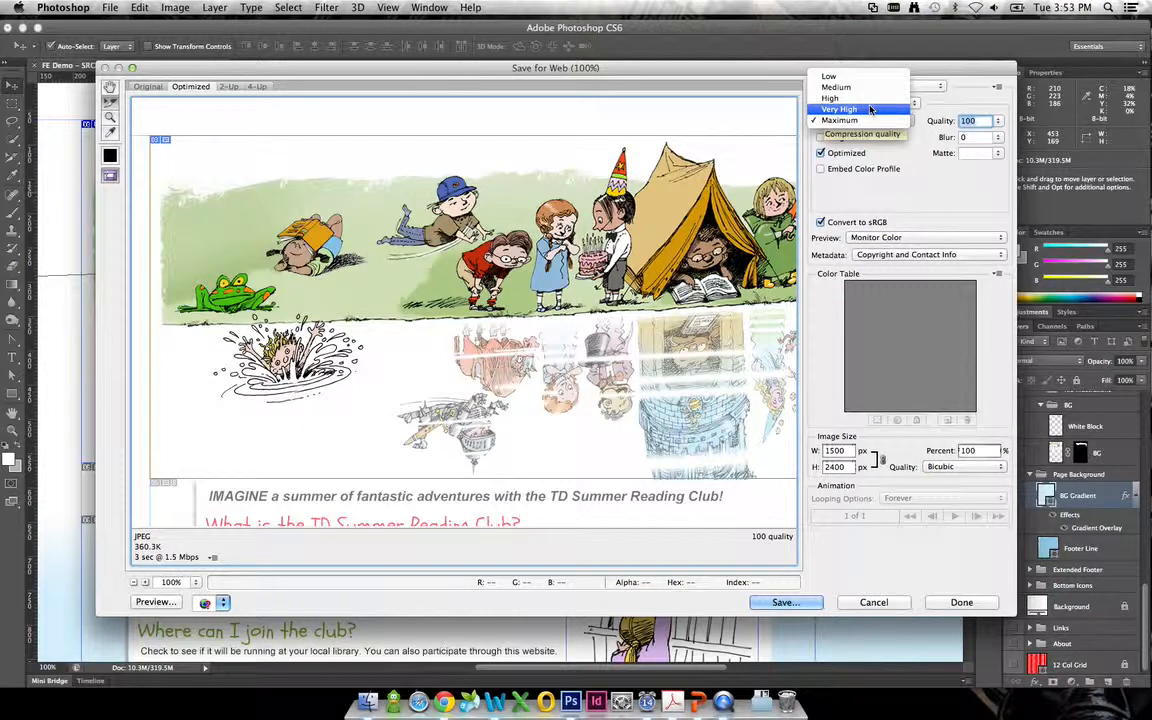
left_click(870, 109)
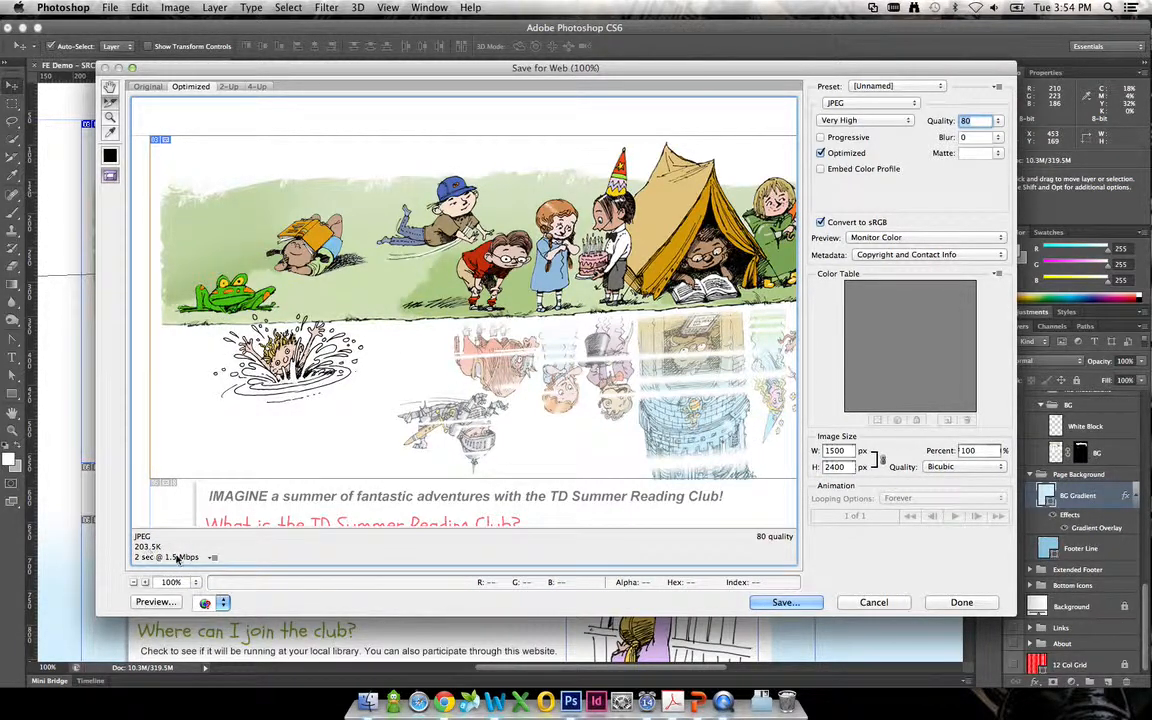
left_click(842, 120)
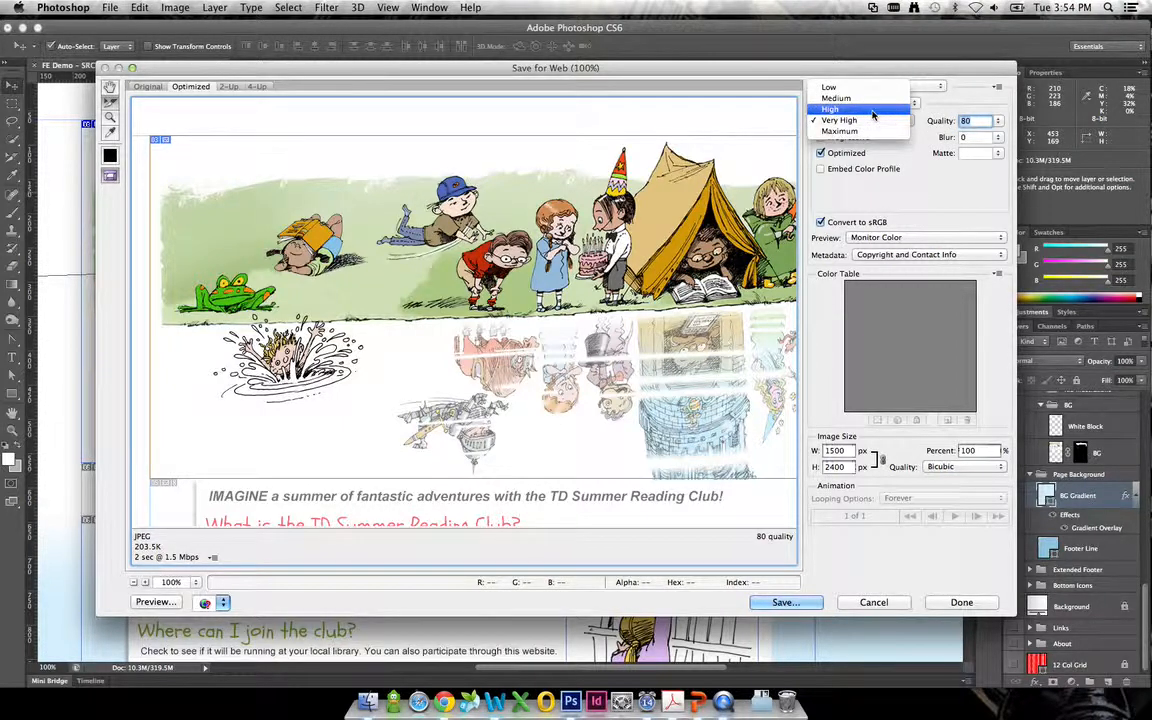
left_click(871, 112)
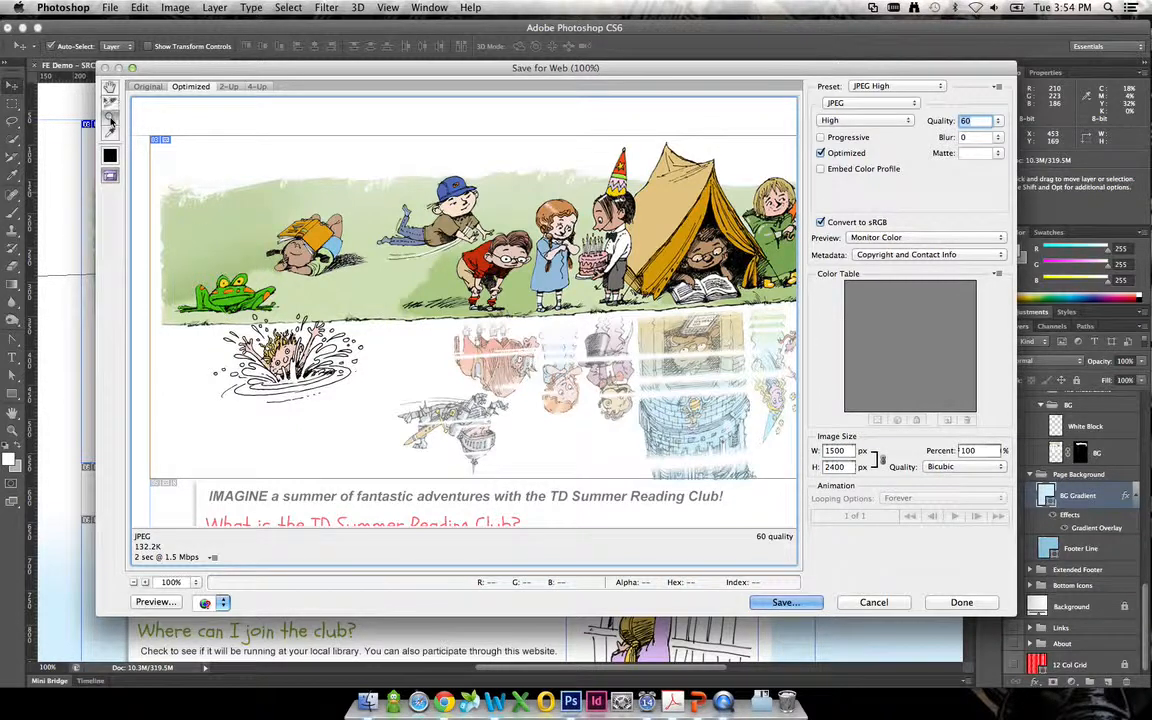
Try Very High compression on the header slice while inspecting the artwork up close, and settle on a JPEG quality of 70
left_click(319, 234)
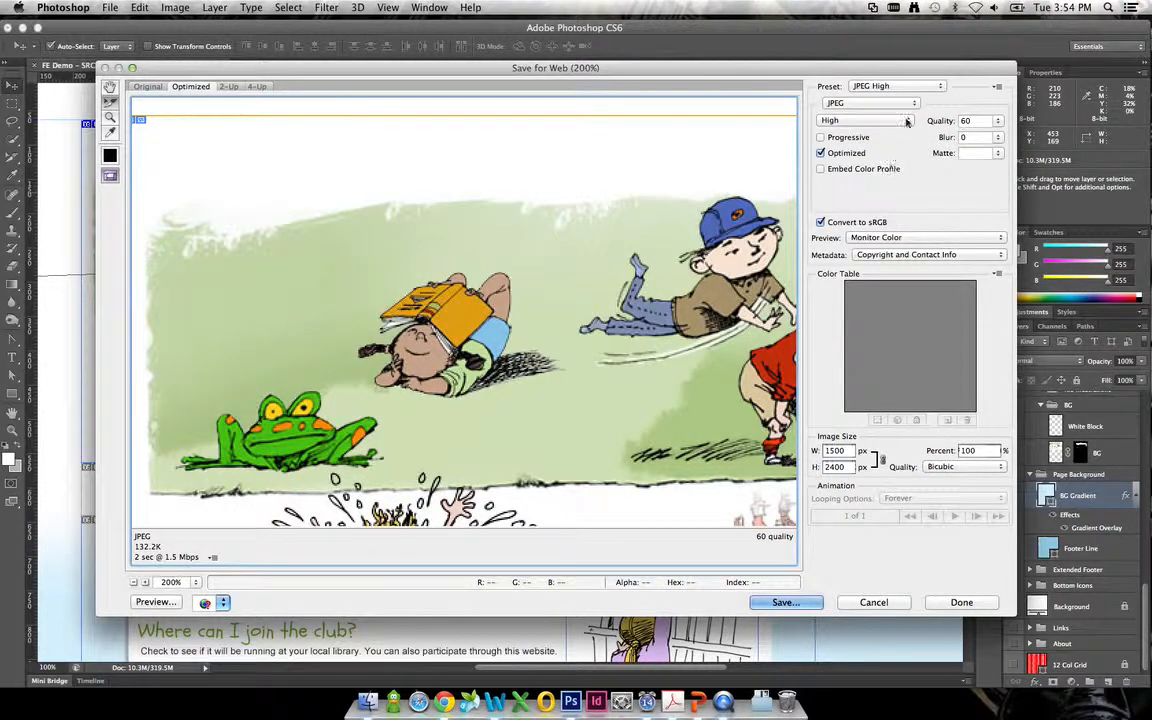
left_click(818, 120)
left_click(864, 132)
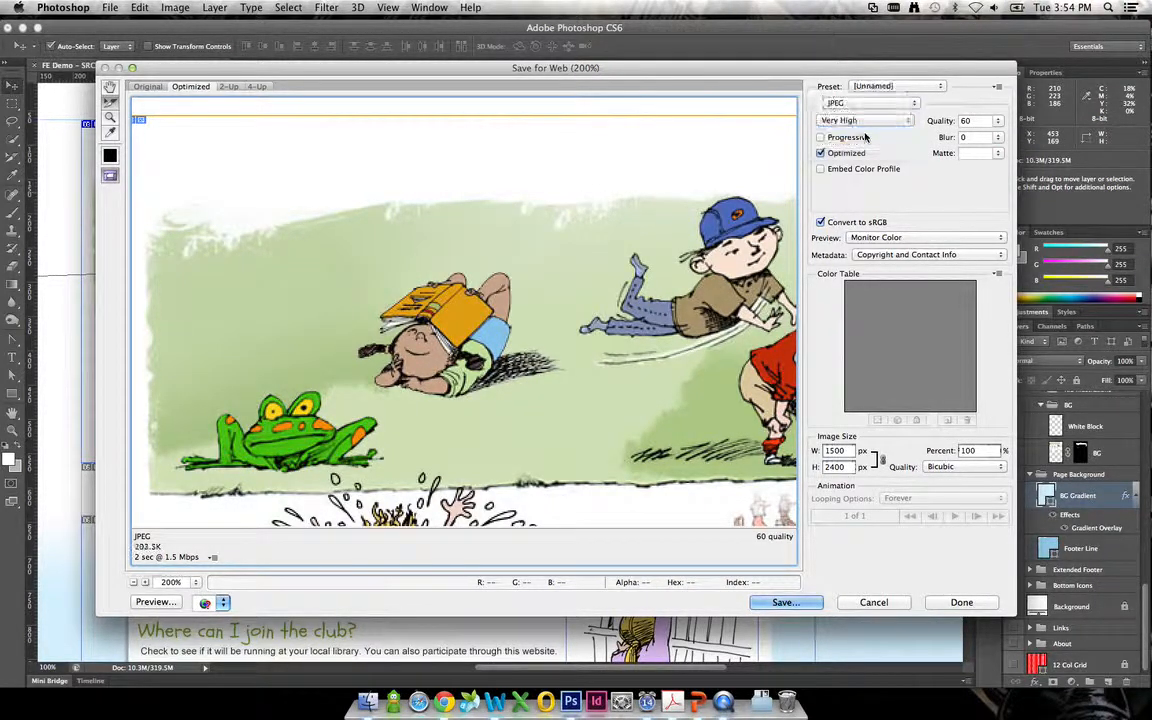
left_click(997, 120)
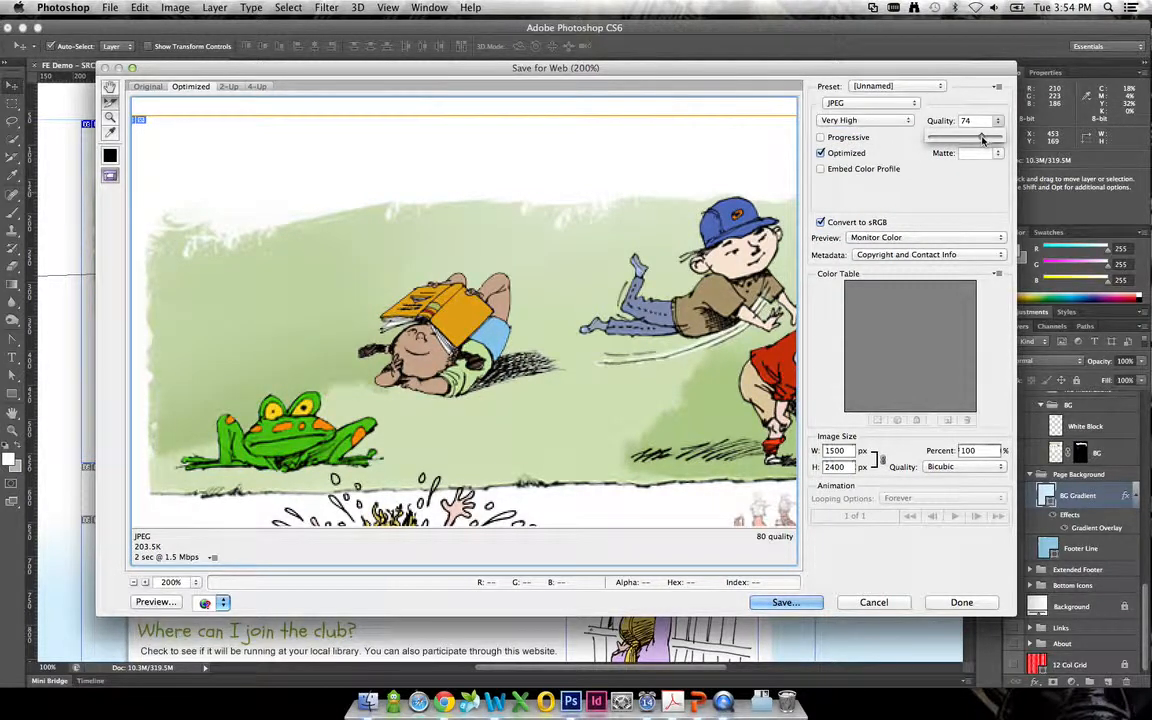
left_click_drag(979, 141, 980, 143)
left_click_drag(980, 137, 983, 139)
left_click_drag(984, 140, 980, 140)
double_click(113, 120)
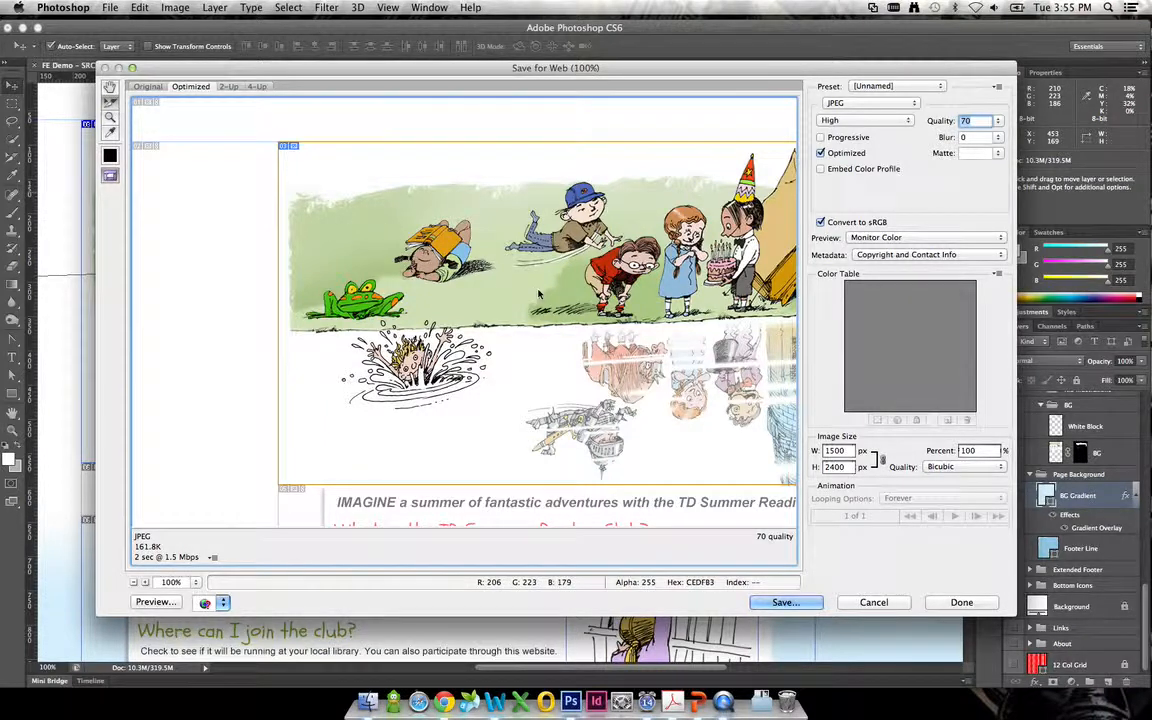
Name the header illustration slice bg-kids and recheck its slice options
left_click_drag(585, 315, 431, 266)
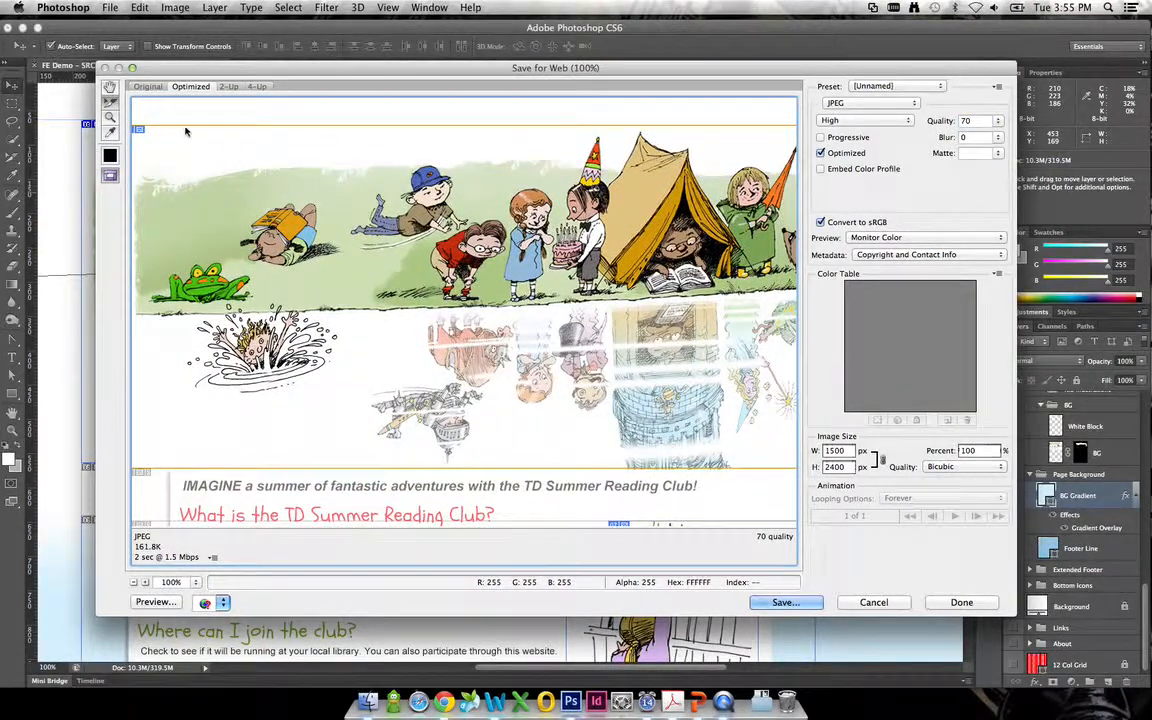
double_click(493, 258)
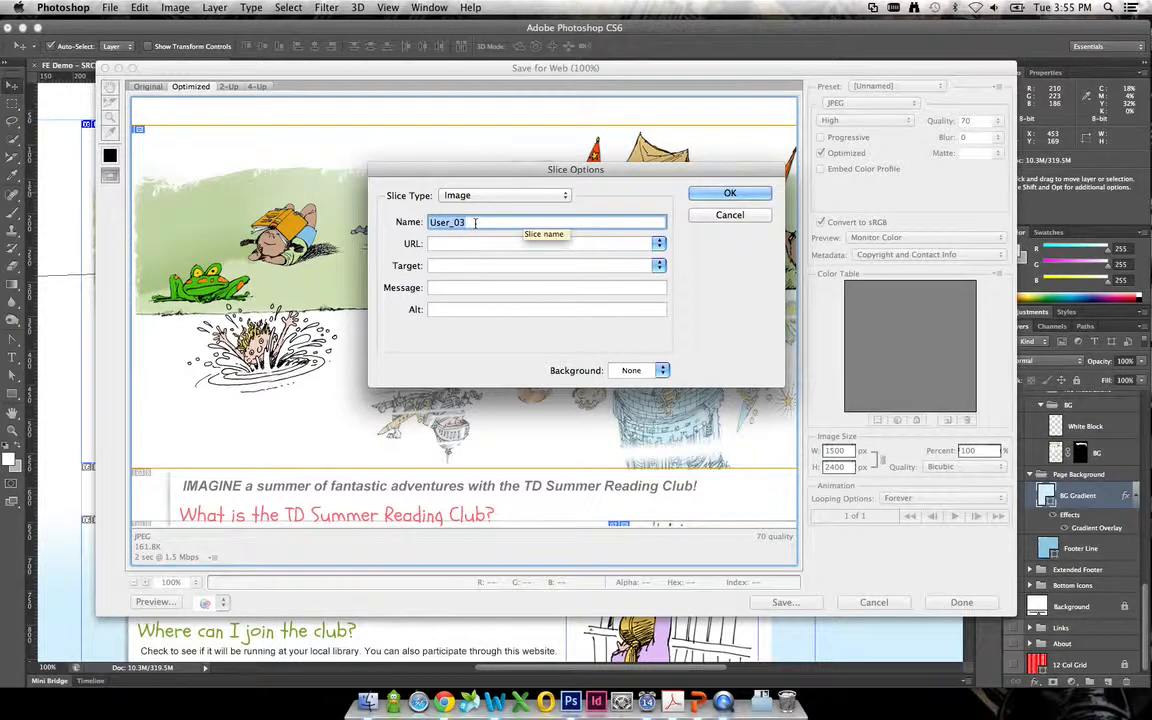
type("bg")
type("g")
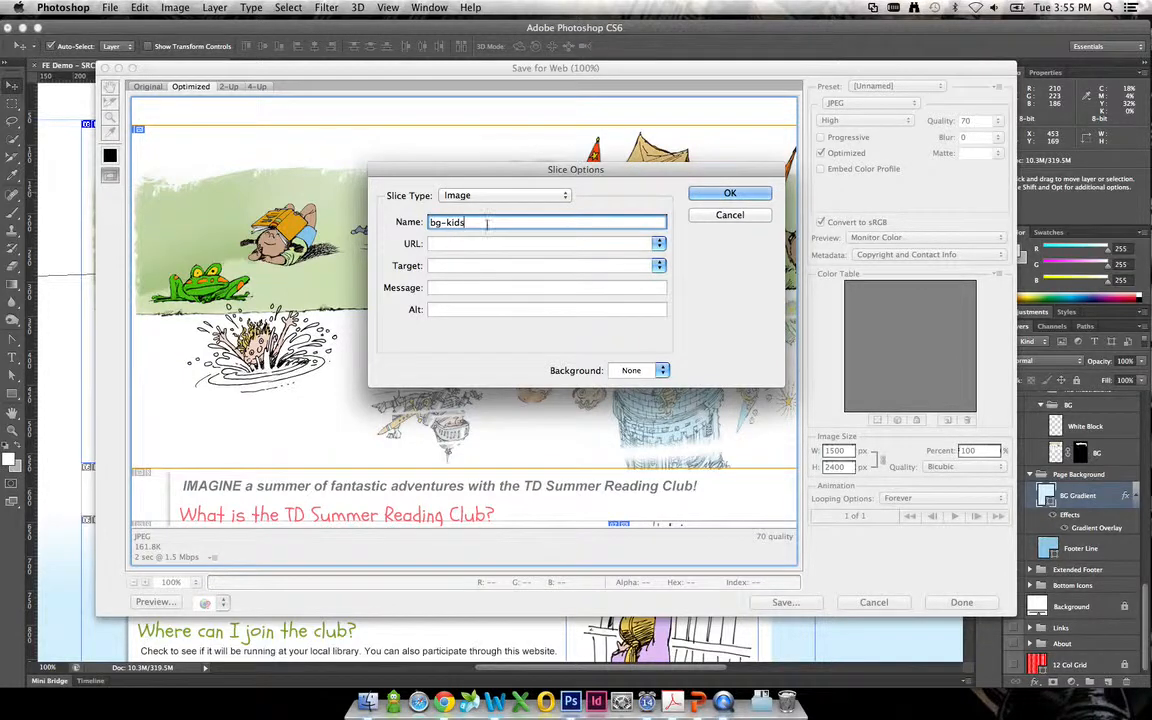
left_click(729, 193)
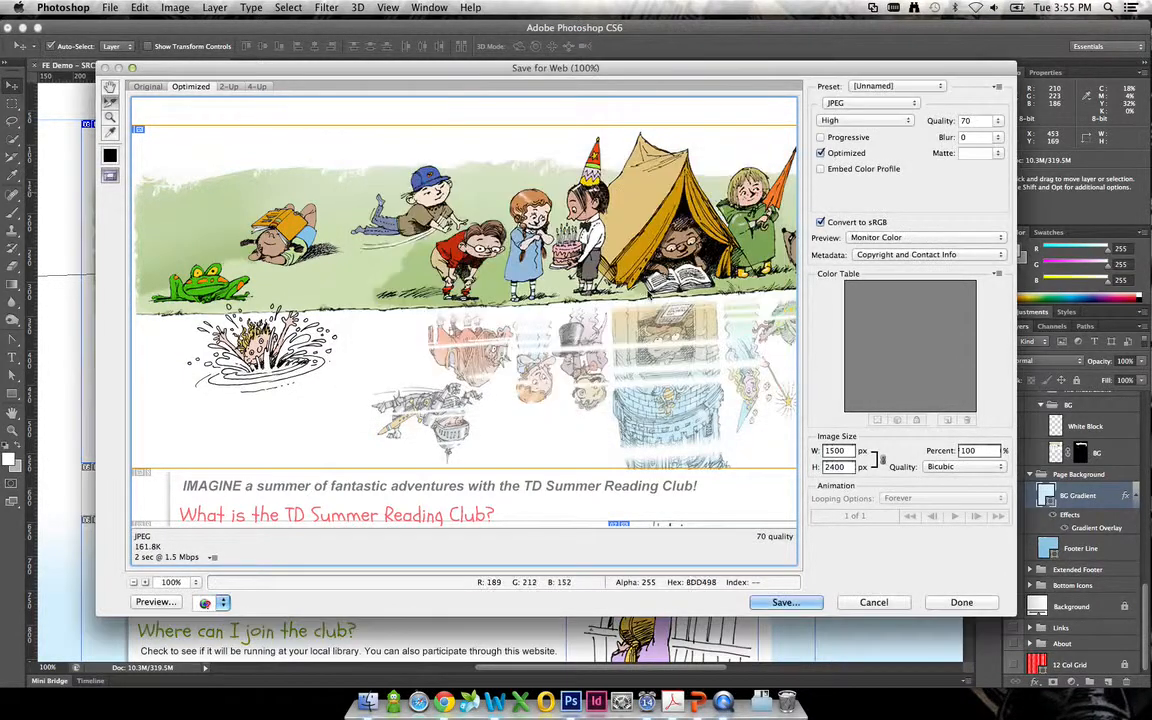
double_click(660, 235)
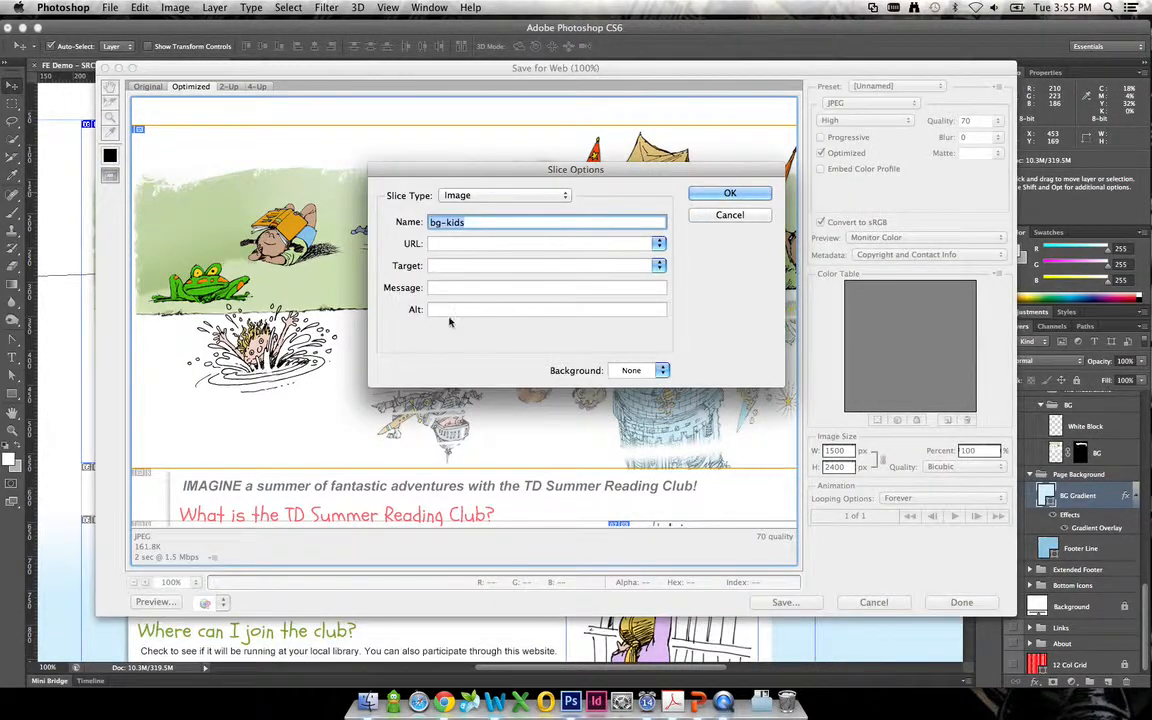
left_click(701, 192)
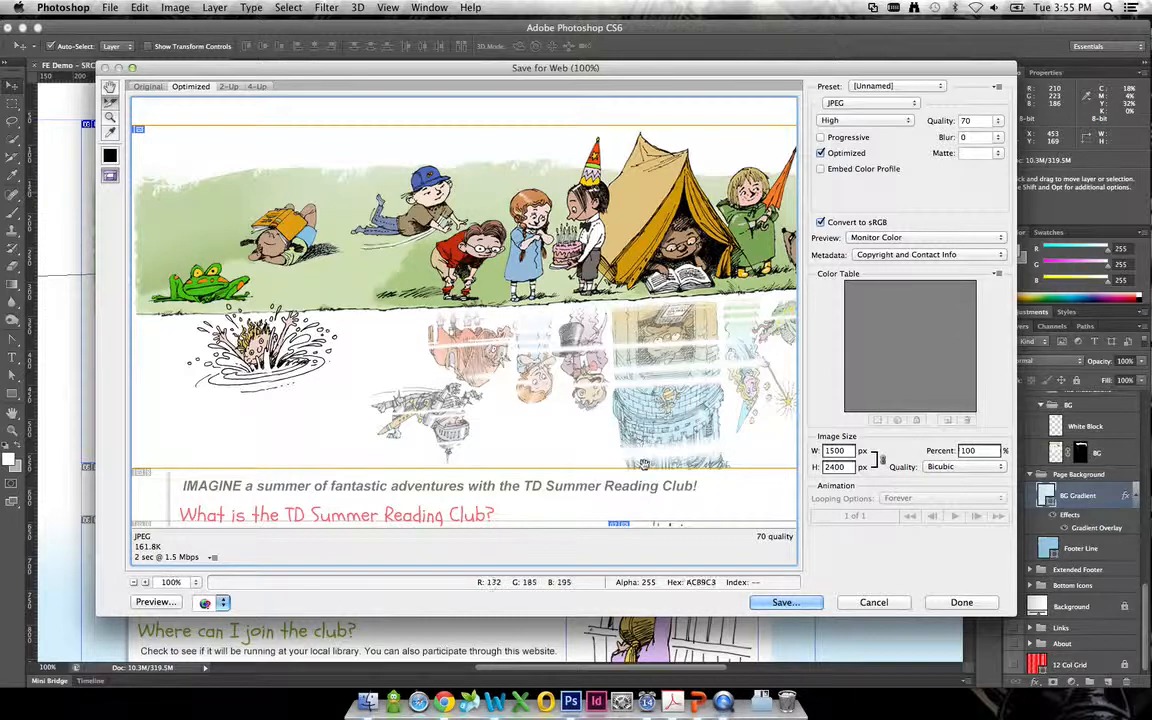
Select the slice of the children at the bookshelf and set its optimization format to JPEG
left_click_drag(640, 450, 475, 145)
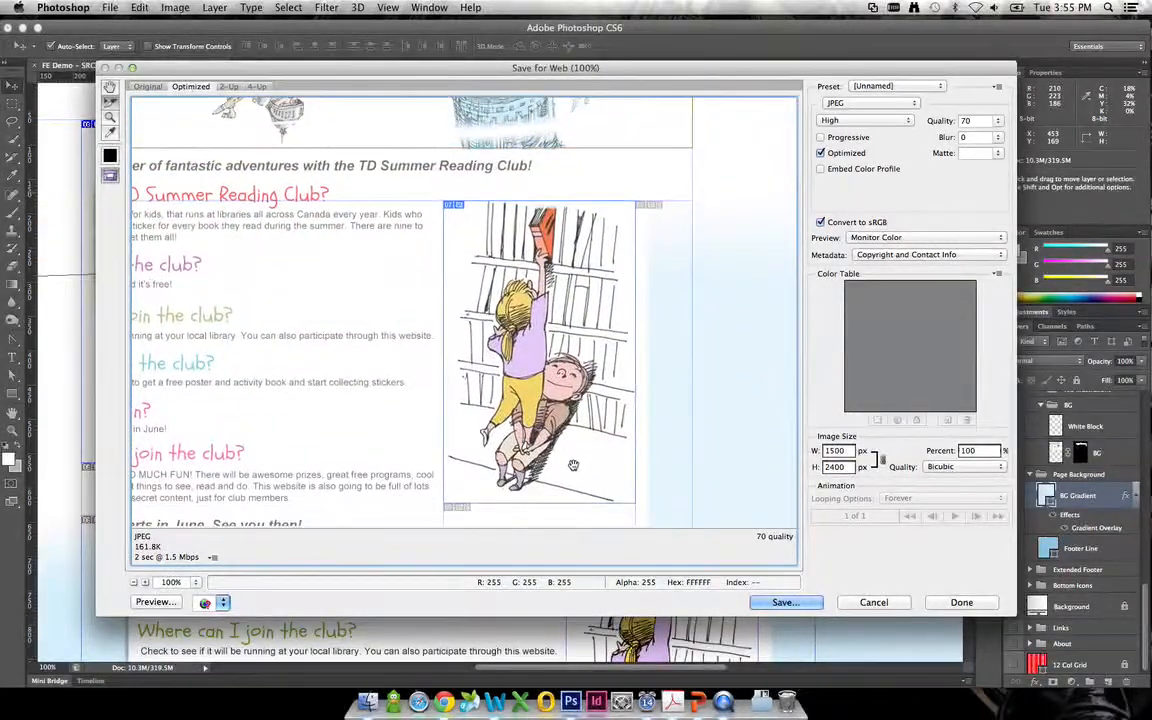
left_click_drag(571, 437, 563, 386)
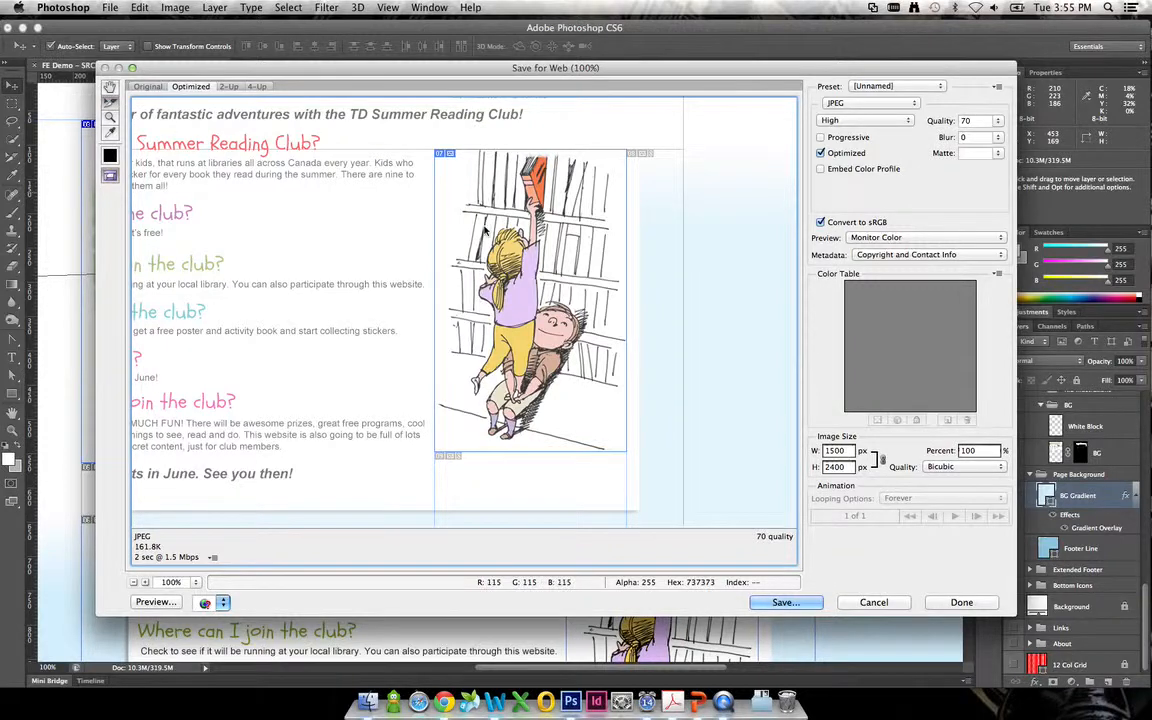
left_click(521, 206)
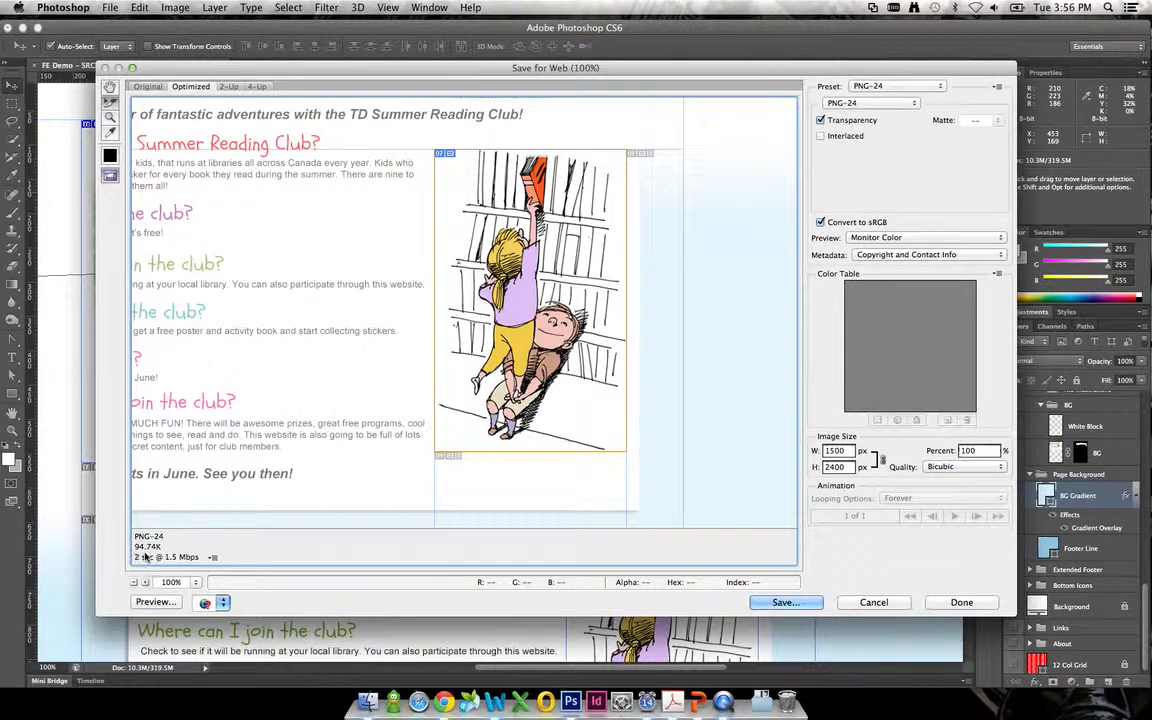
left_click(880, 103)
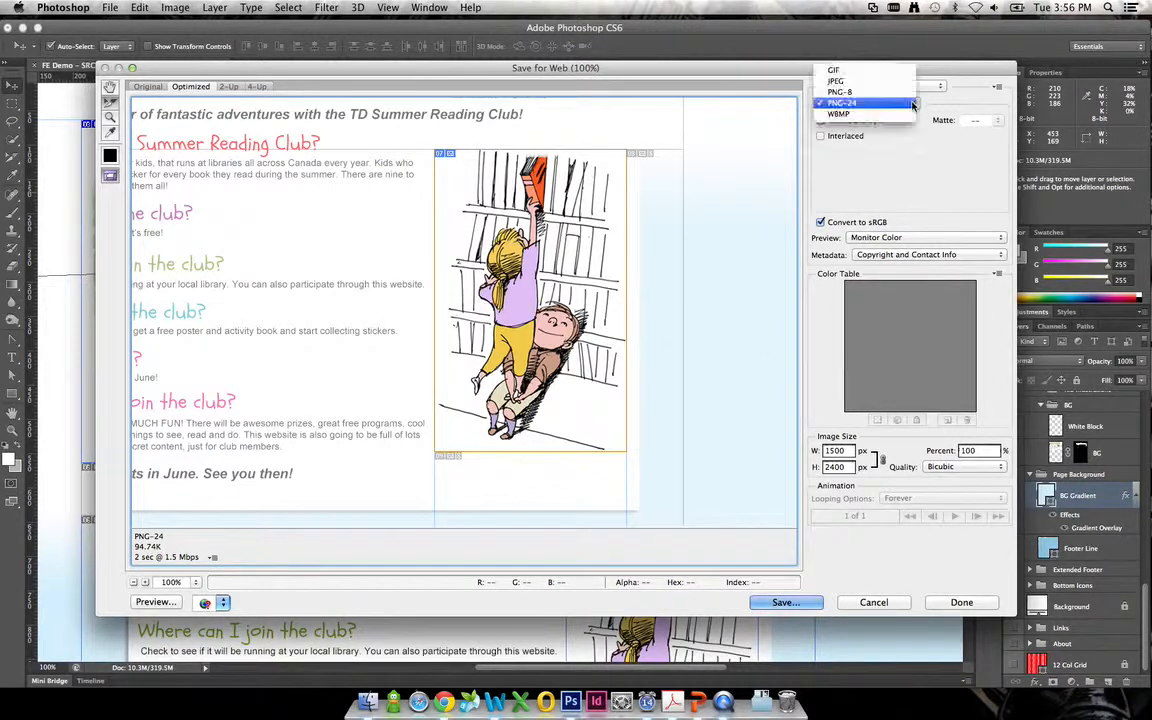
left_click(876, 84)
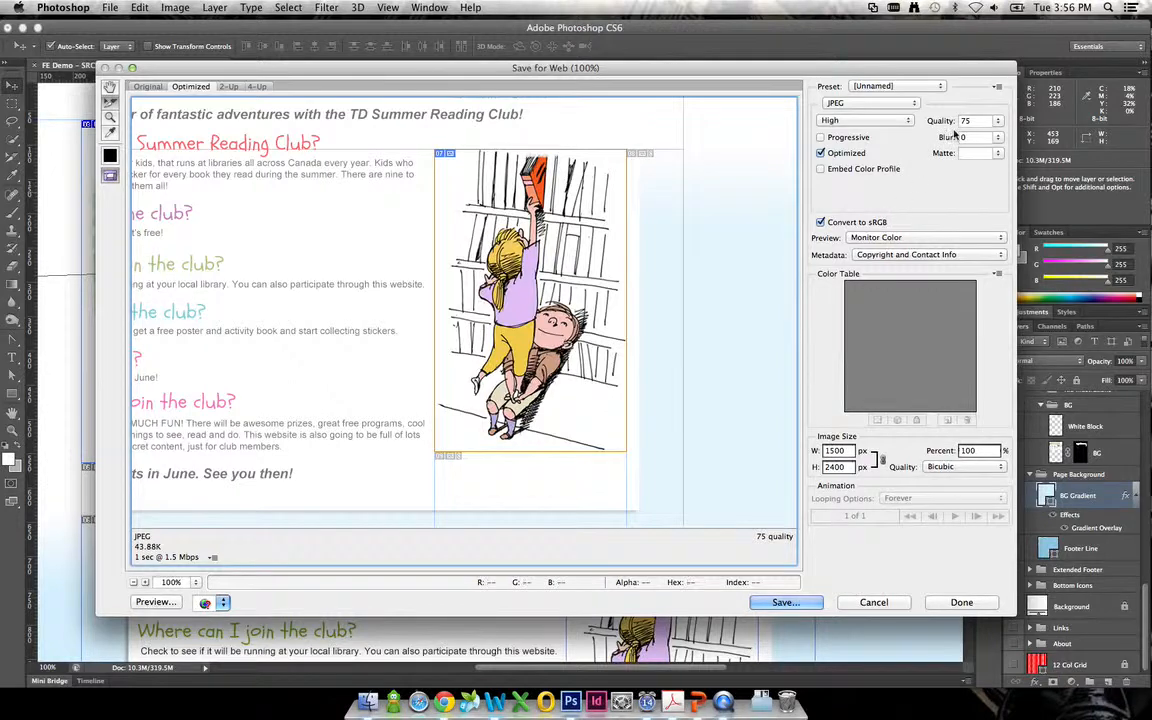
Try Very High compression quality on the bookshelf illustration slice, and reduce it to High
left_click(905, 121)
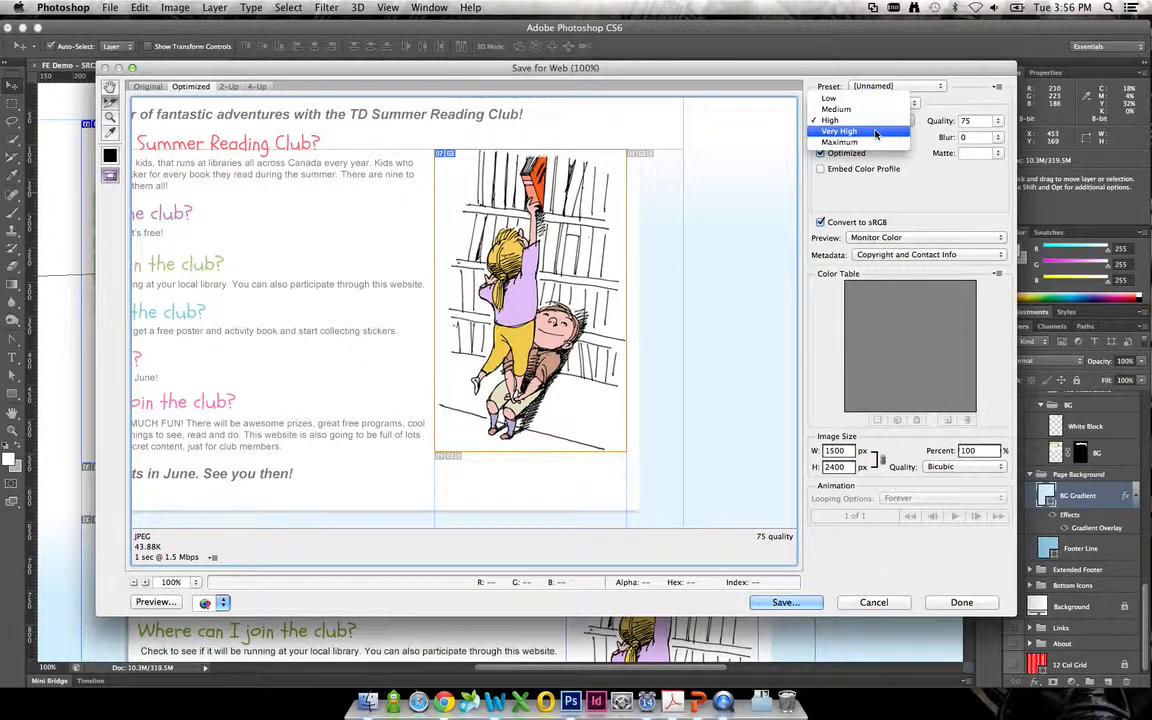
left_click(875, 134)
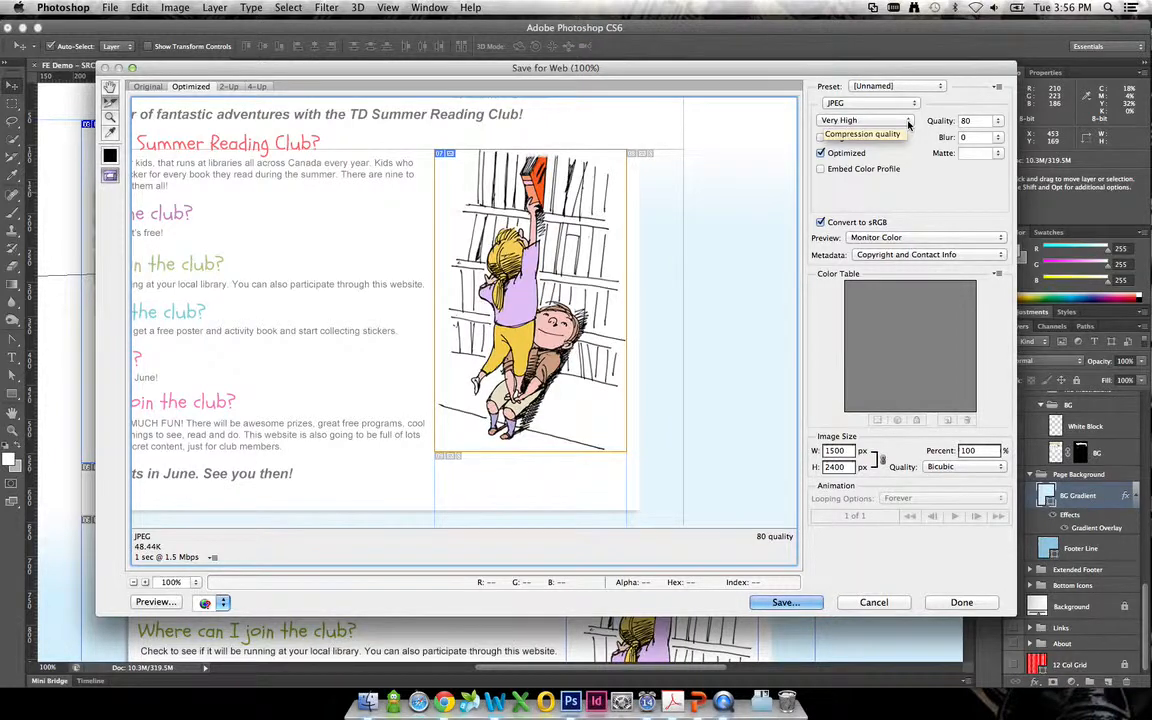
left_click(908, 121)
left_click(831, 109)
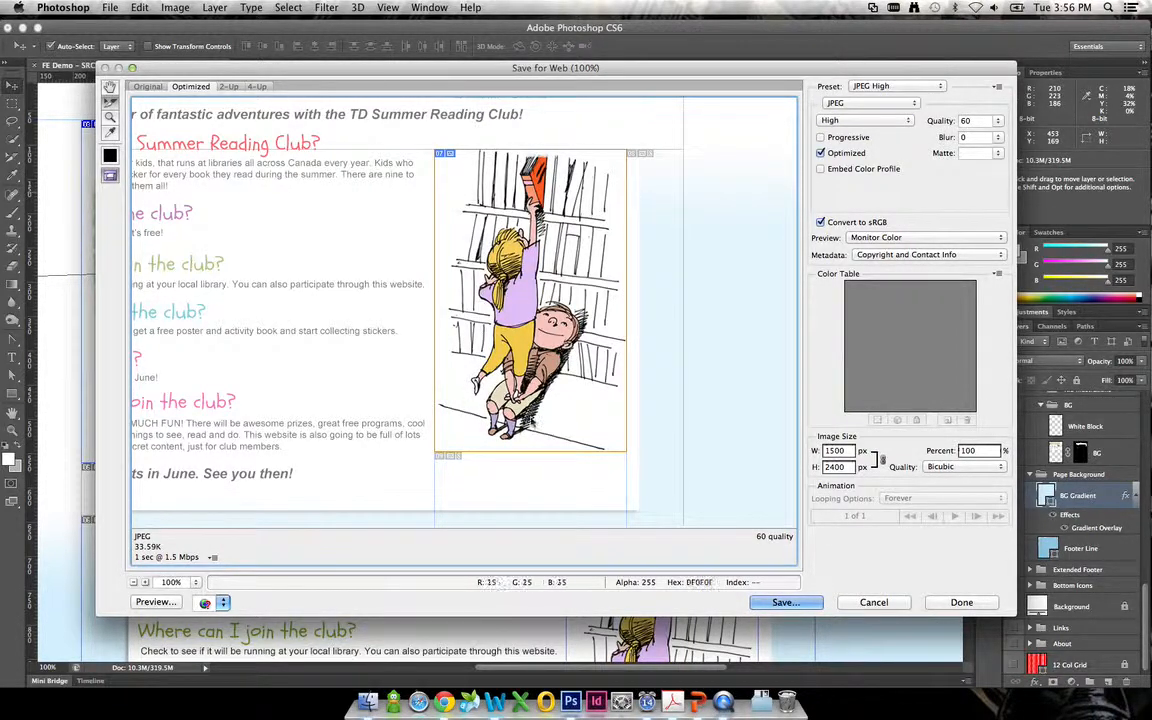
Compare Very High and Medium compression quality against High on the bookshelf slice, ending back on High
left_click(820, 120)
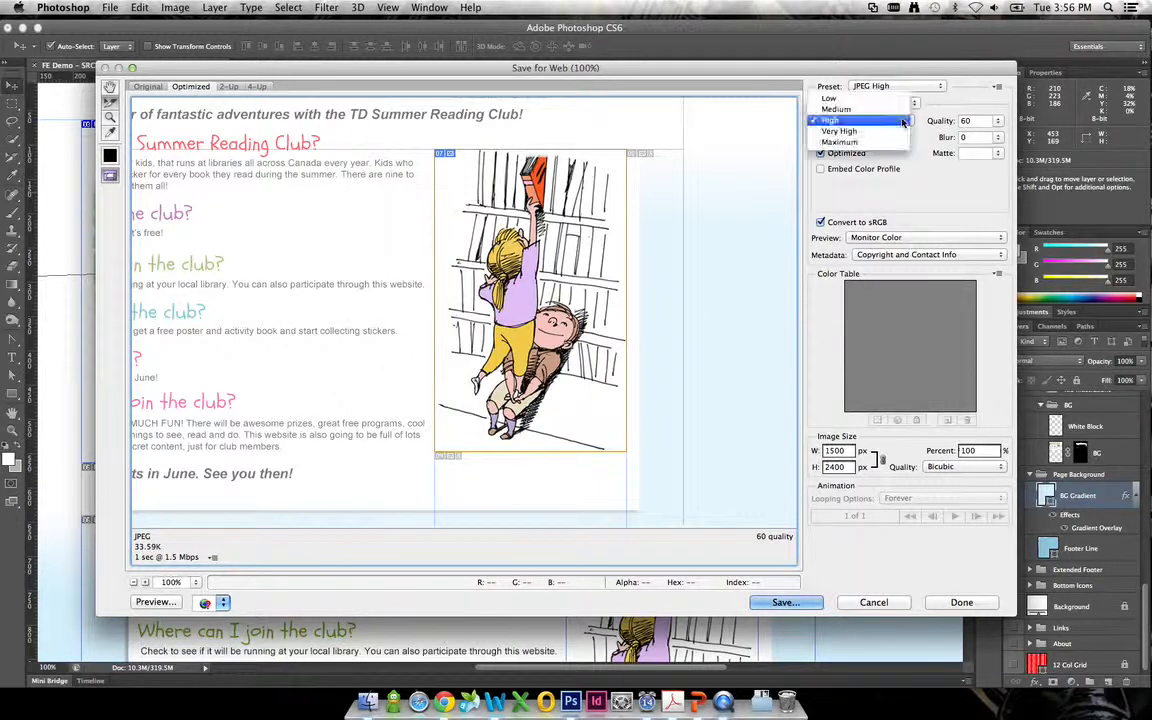
left_click(864, 131)
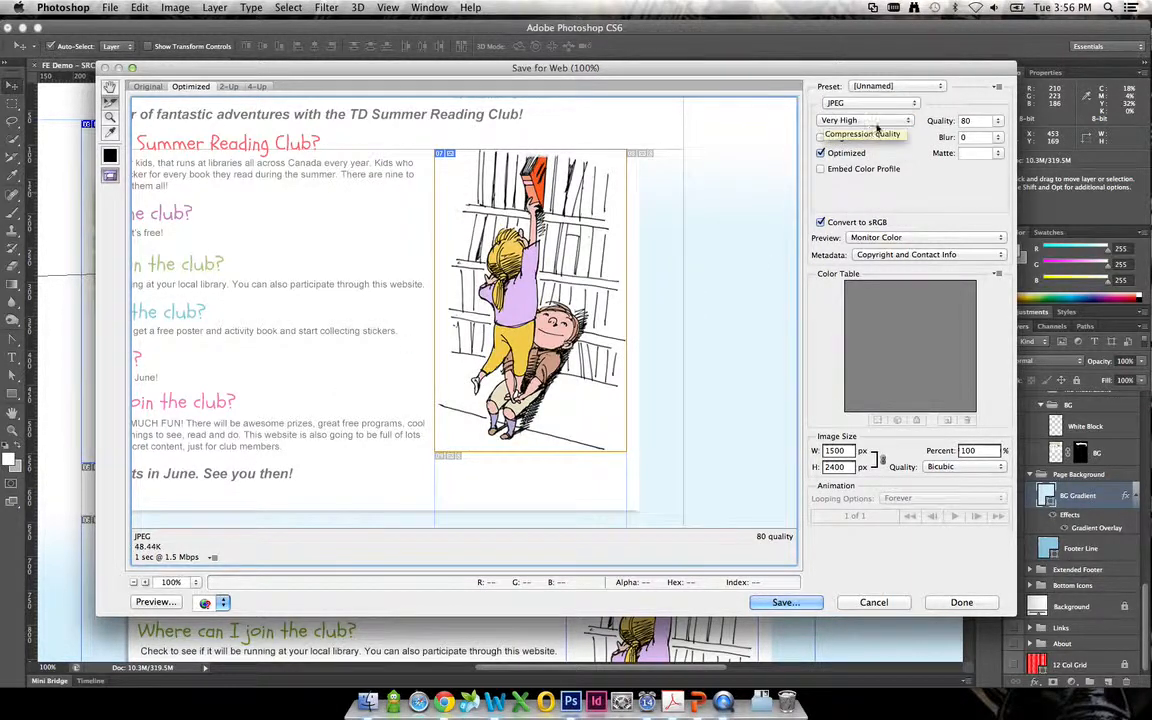
left_click(897, 123)
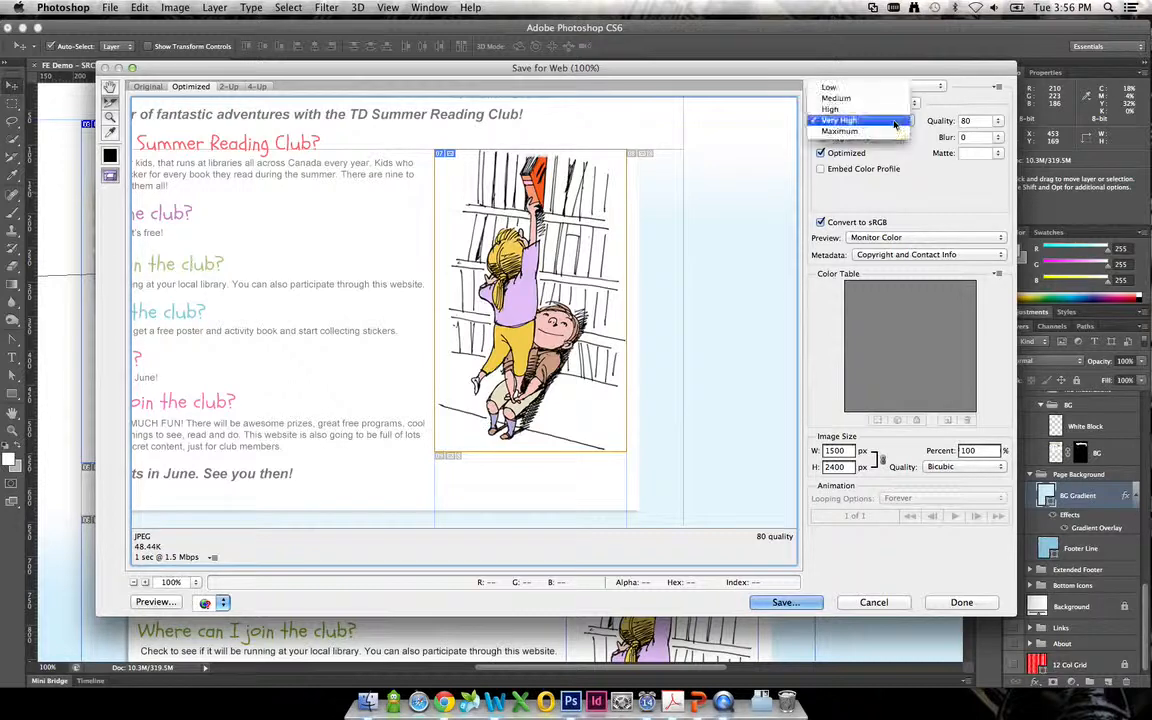
left_click(865, 107)
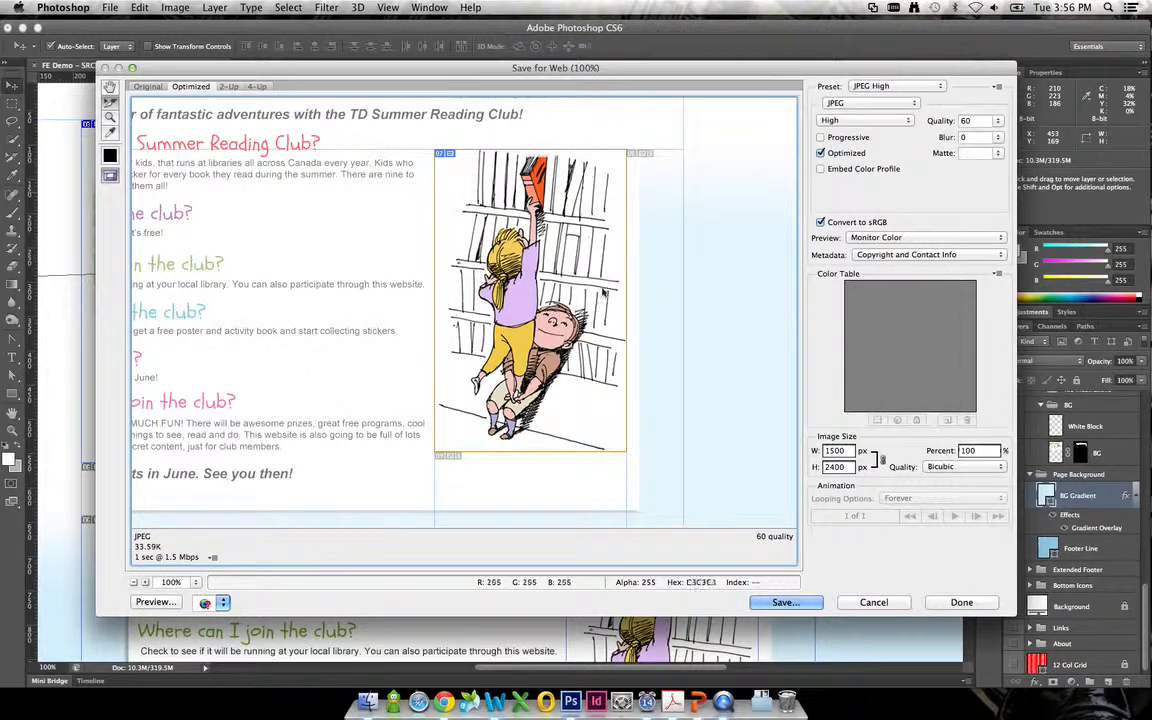
left_click(866, 120)
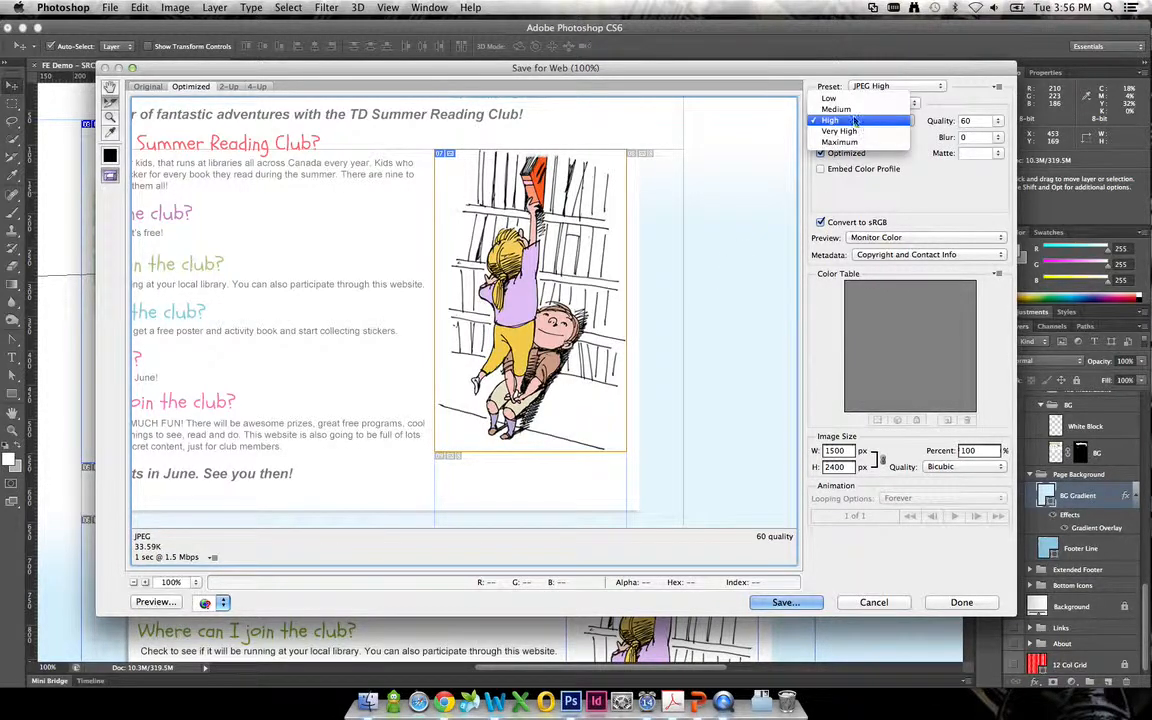
left_click(854, 108)
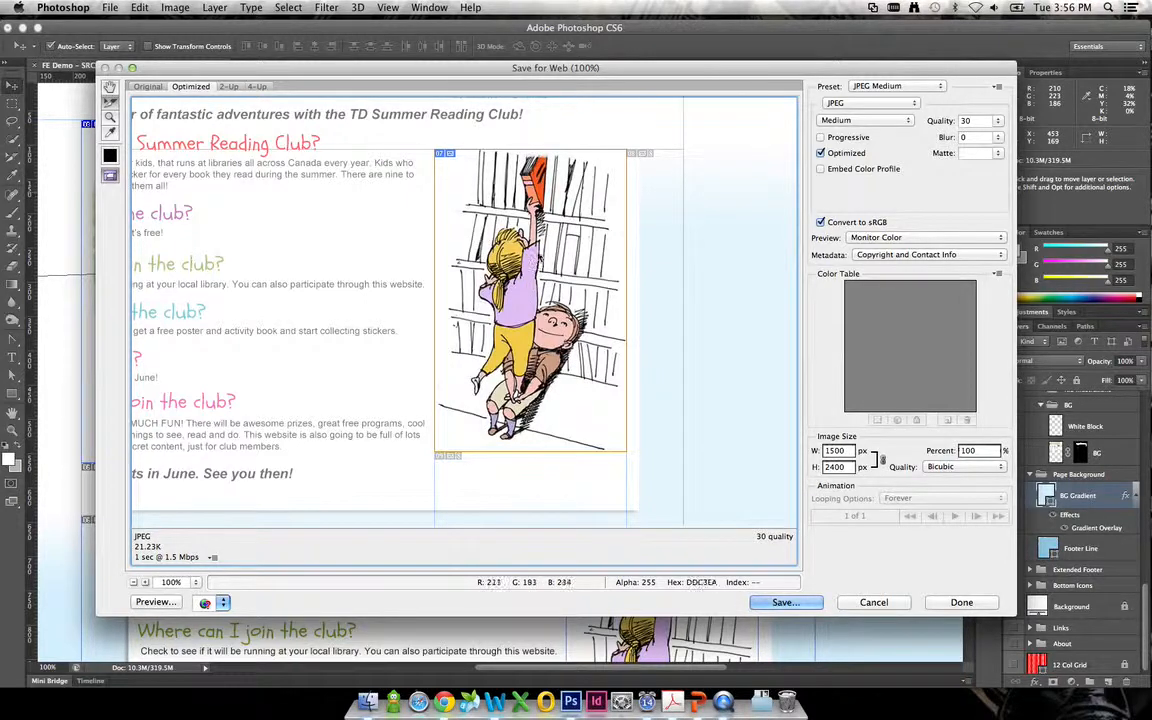
left_click(866, 120)
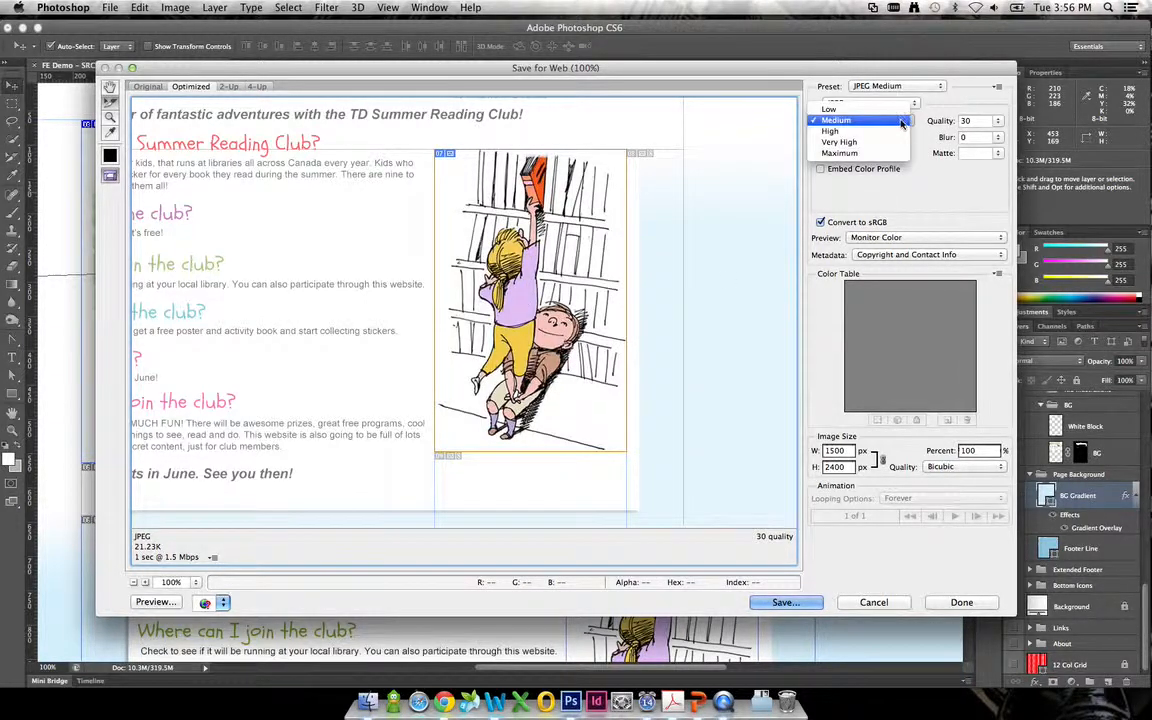
left_click(835, 131)
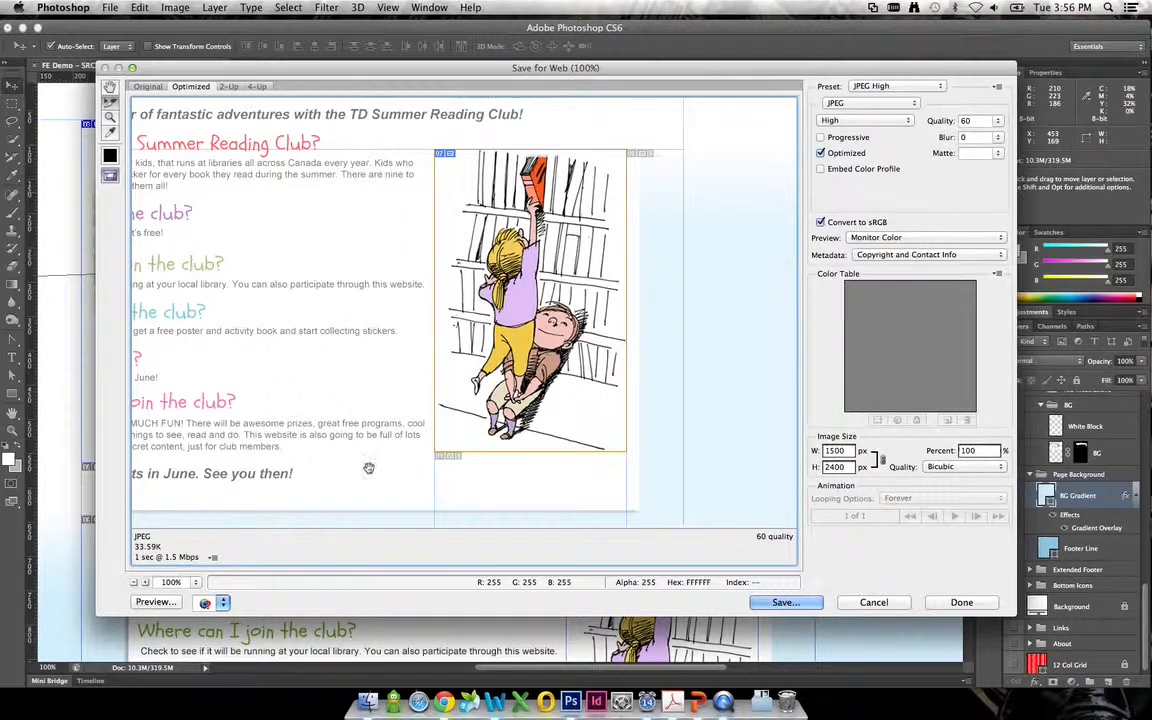
Look over the book list and the footer logo slices further down the page
left_click_drag(320, 432, 438, 227)
left_click_drag(452, 420, 508, 194)
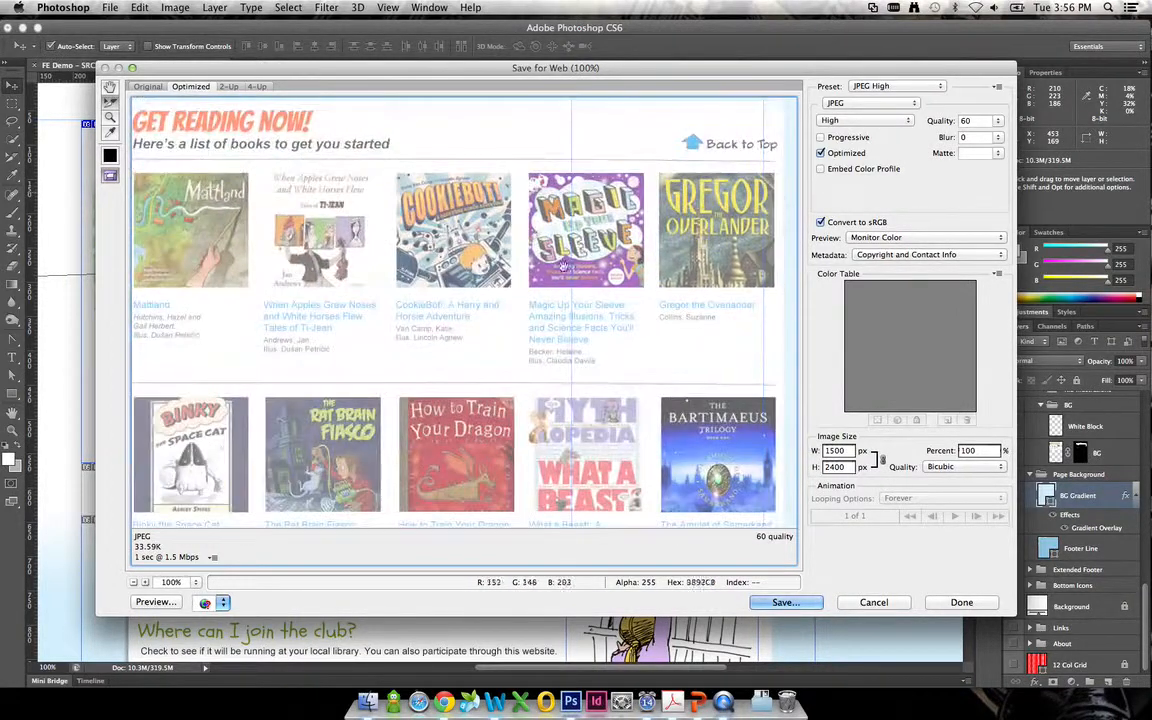
left_click_drag(550, 405, 571, 213)
left_click_drag(603, 430, 583, 257)
left_click_drag(453, 419, 656, 378)
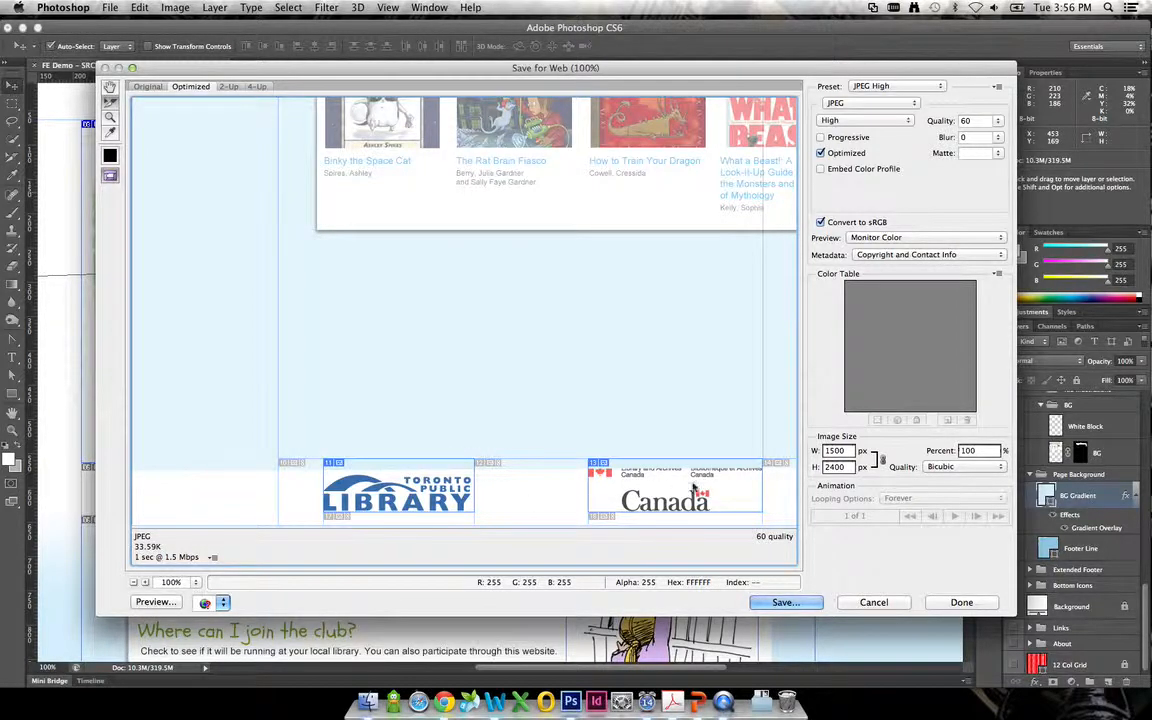
mouse_move(655, 410)
left_mouse_down()
mouse_move(653, 427)
mouse_move(432, 414)
mouse_move(653, 419)
left_mouse_up()
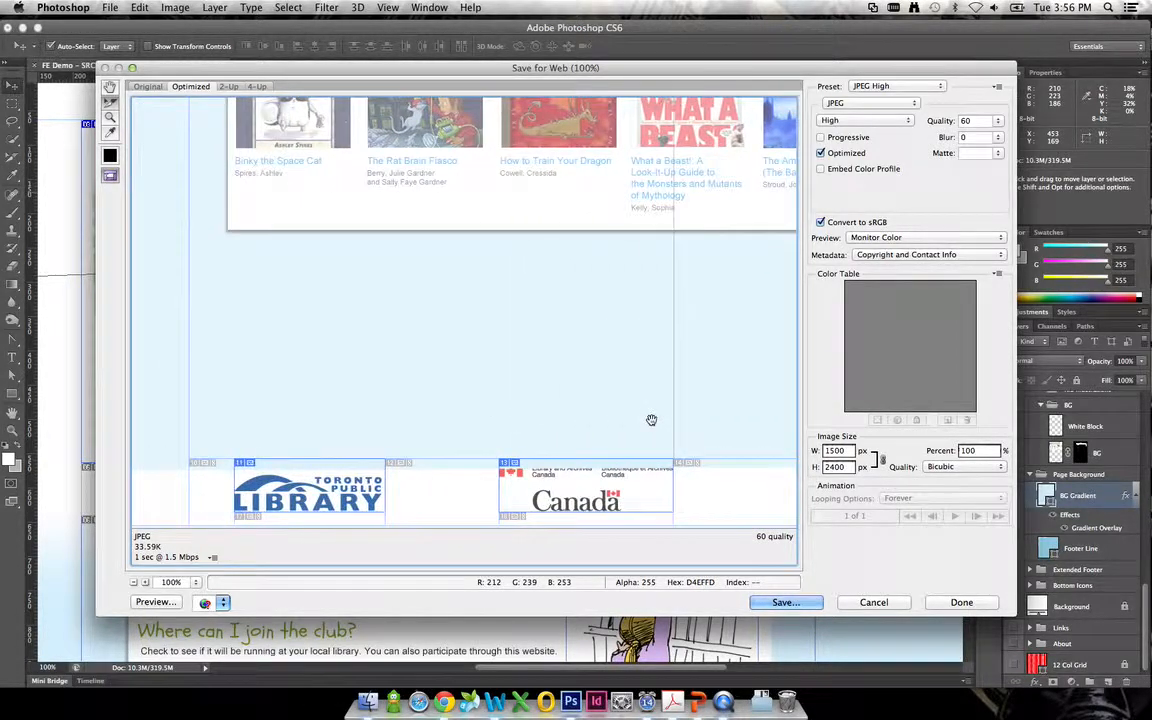
scroll(676, 273, "up", 10)
left_click_drag(540, 217, 537, 411)
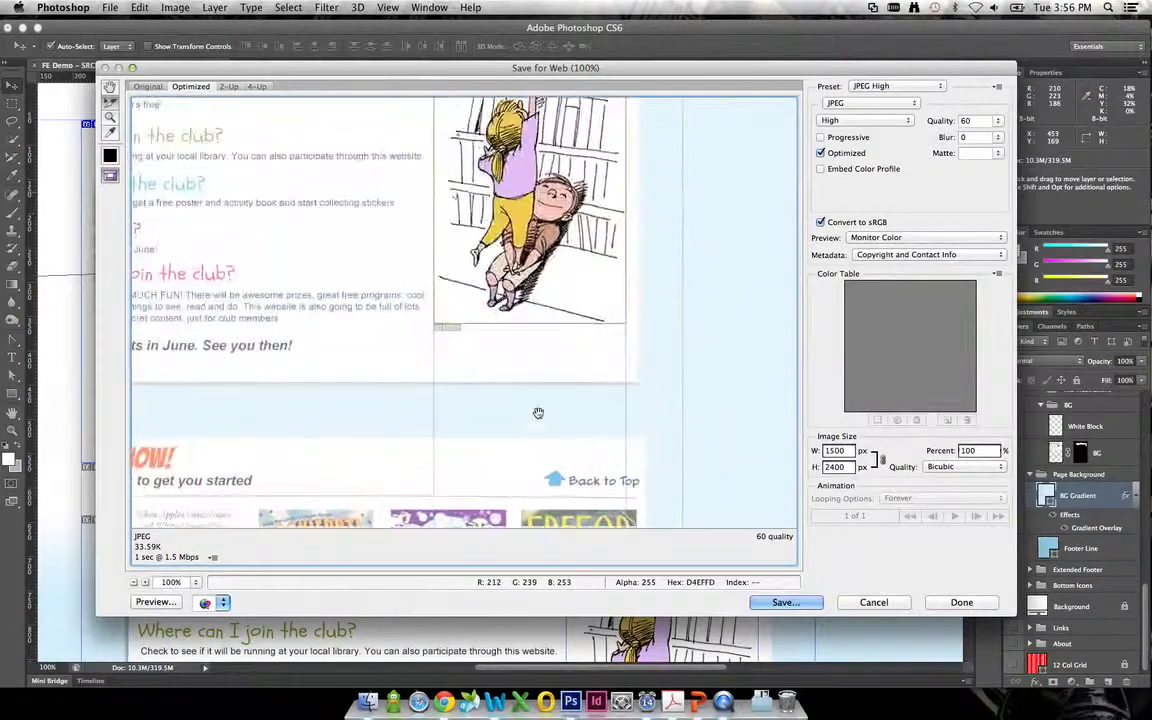
Name the bookshelf illustration slice content-img in its slice options
double_click(494, 186)
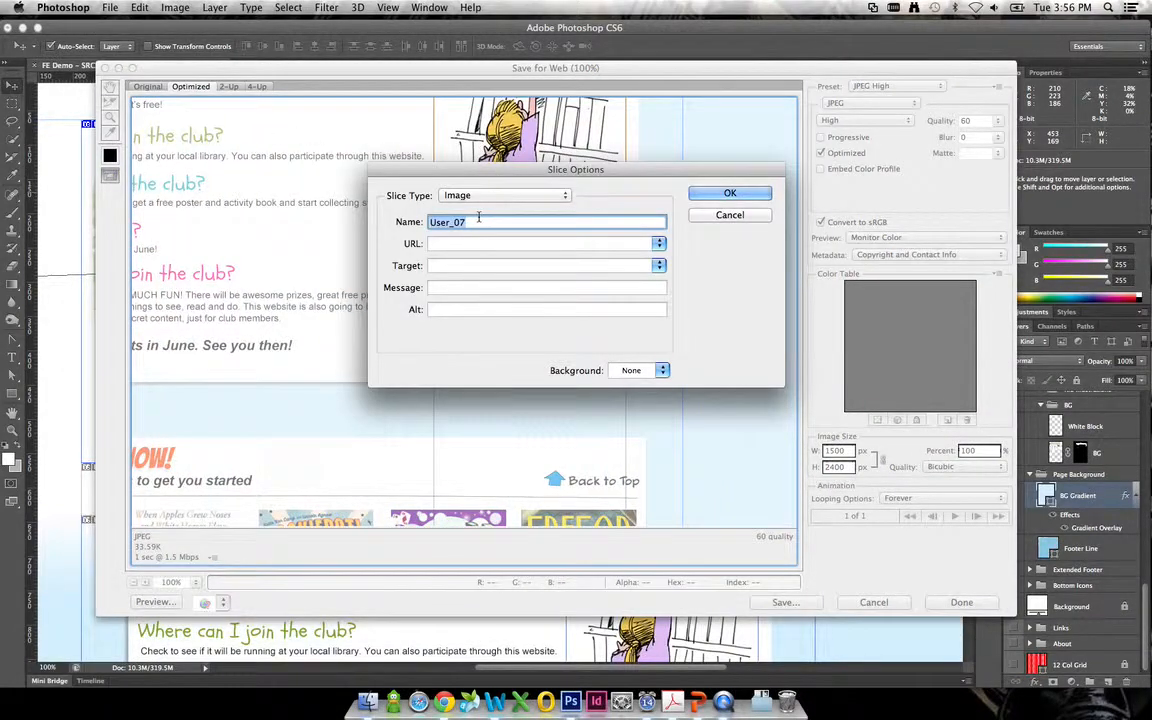
type("cont")
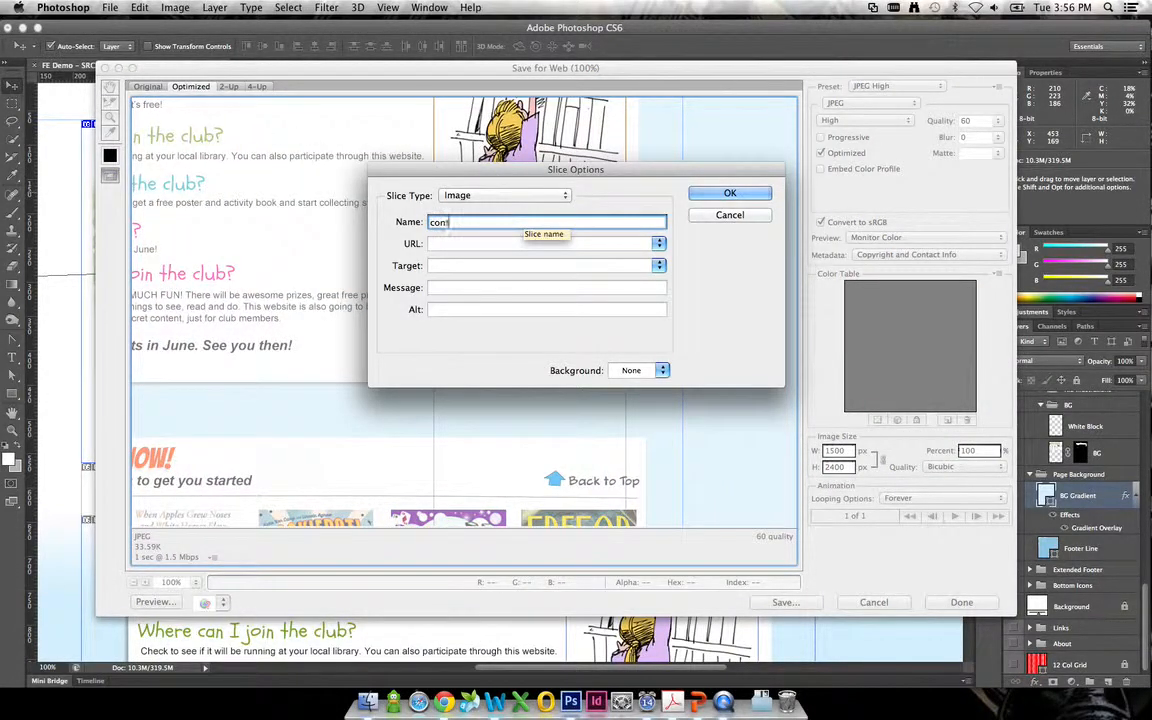
type("ent-img")
left_click(729, 193)
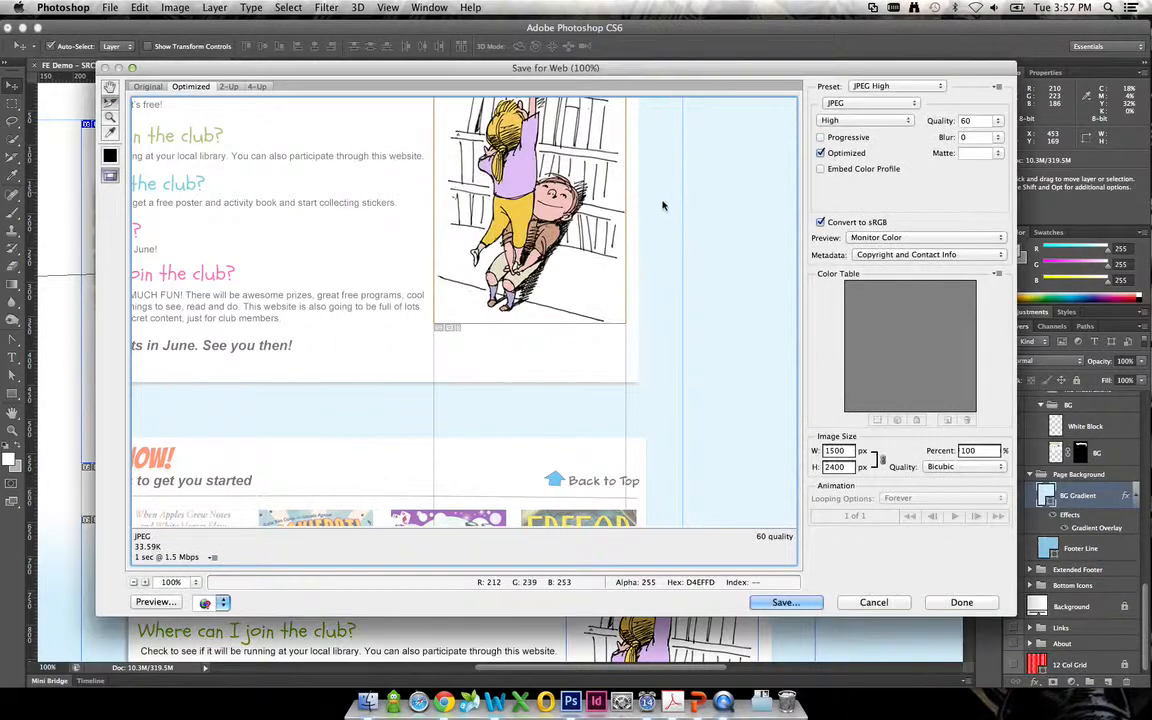
Check the optimization settings of the TD and Canada logo slices in the footer
scroll(386, 401, "down", 10)
scroll(438, 103, "down", 5)
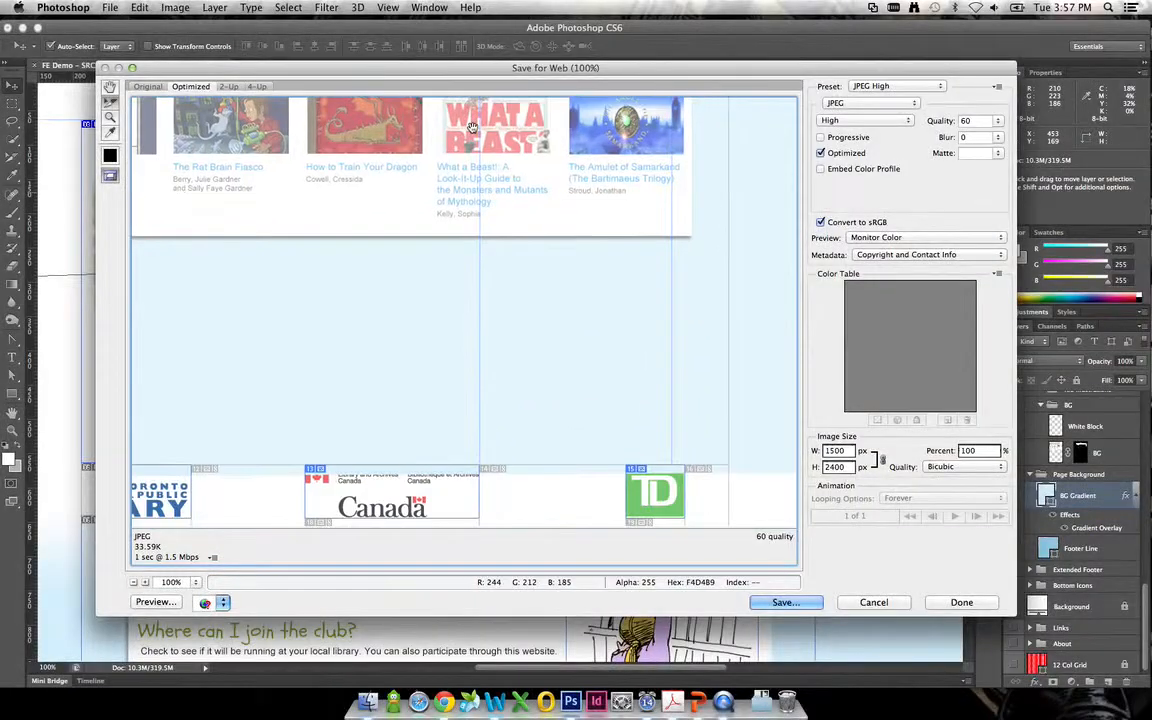
left_click(663, 510)
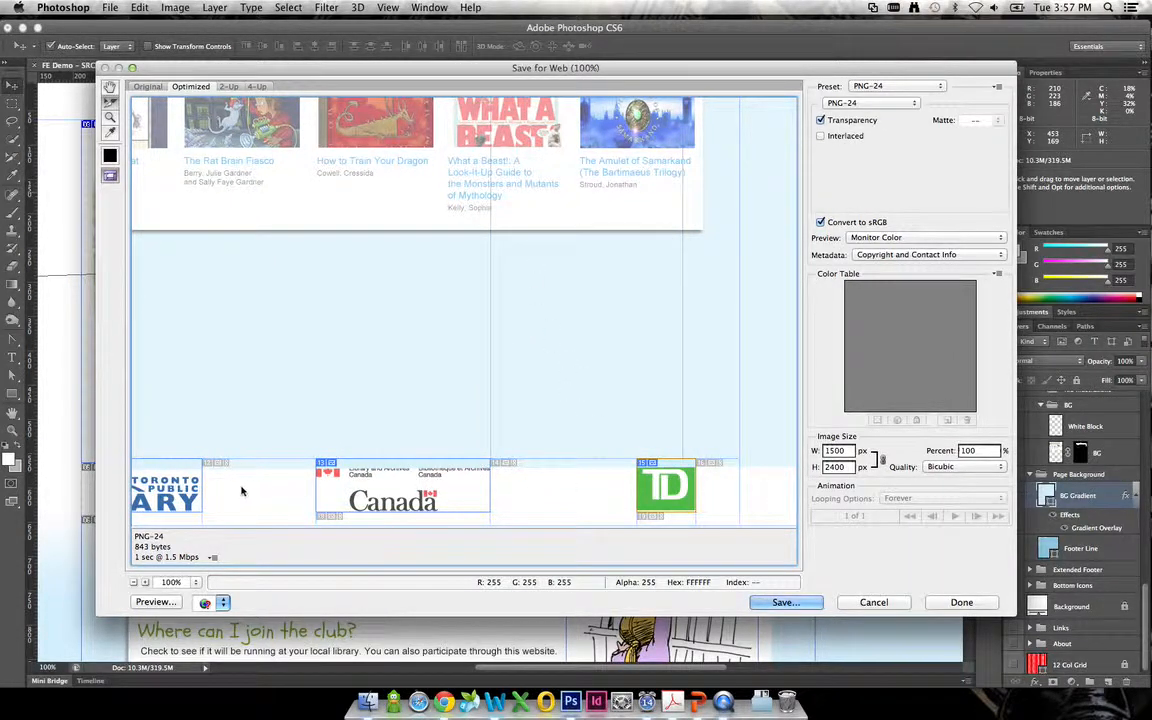
left_click(443, 490)
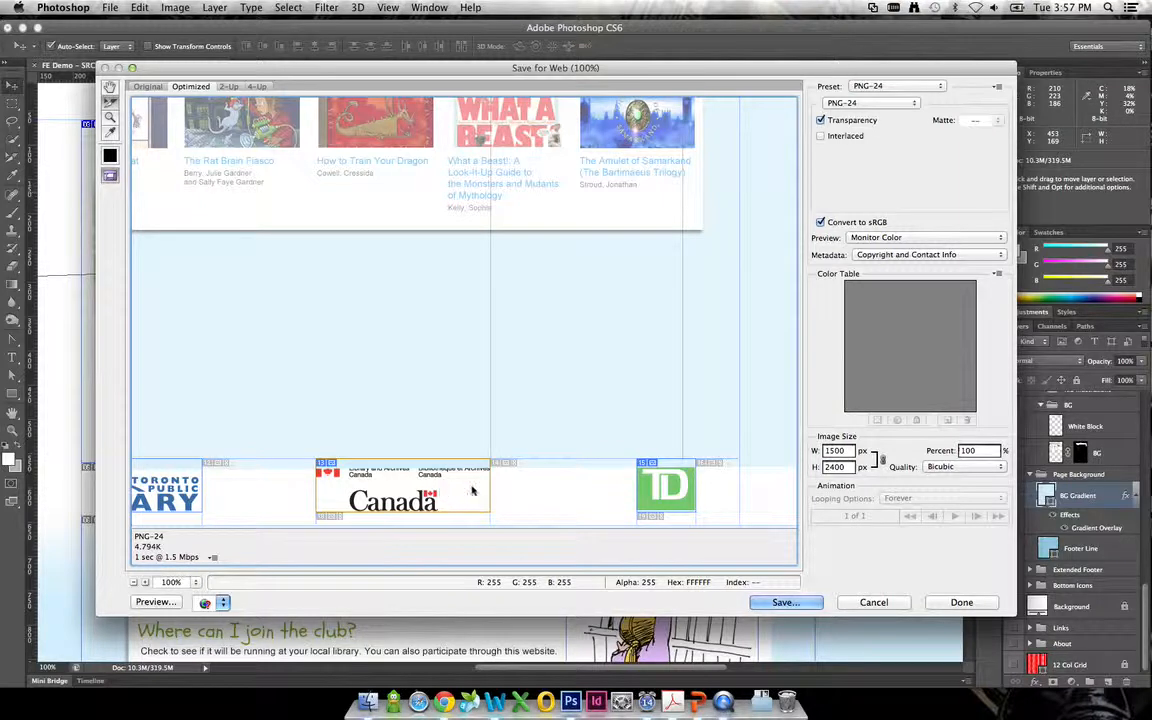
Start saving the optimized slices and create a destination folder named temp on the Desktop
left_click(786, 602)
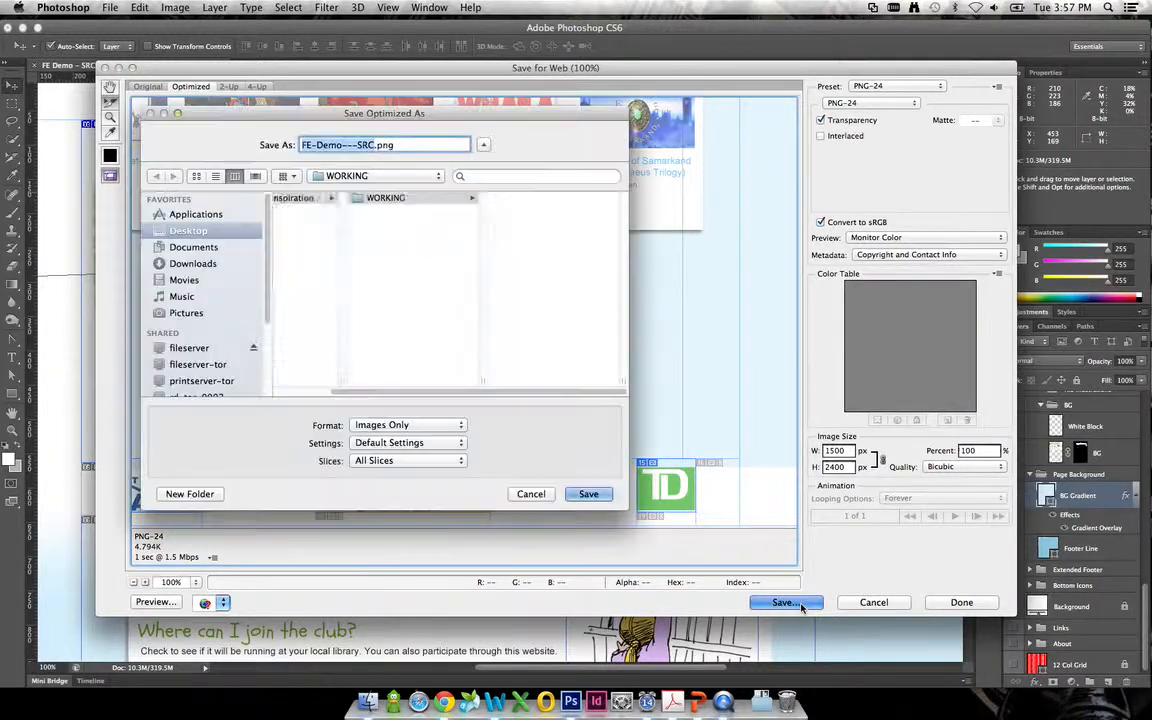
left_click(199, 233)
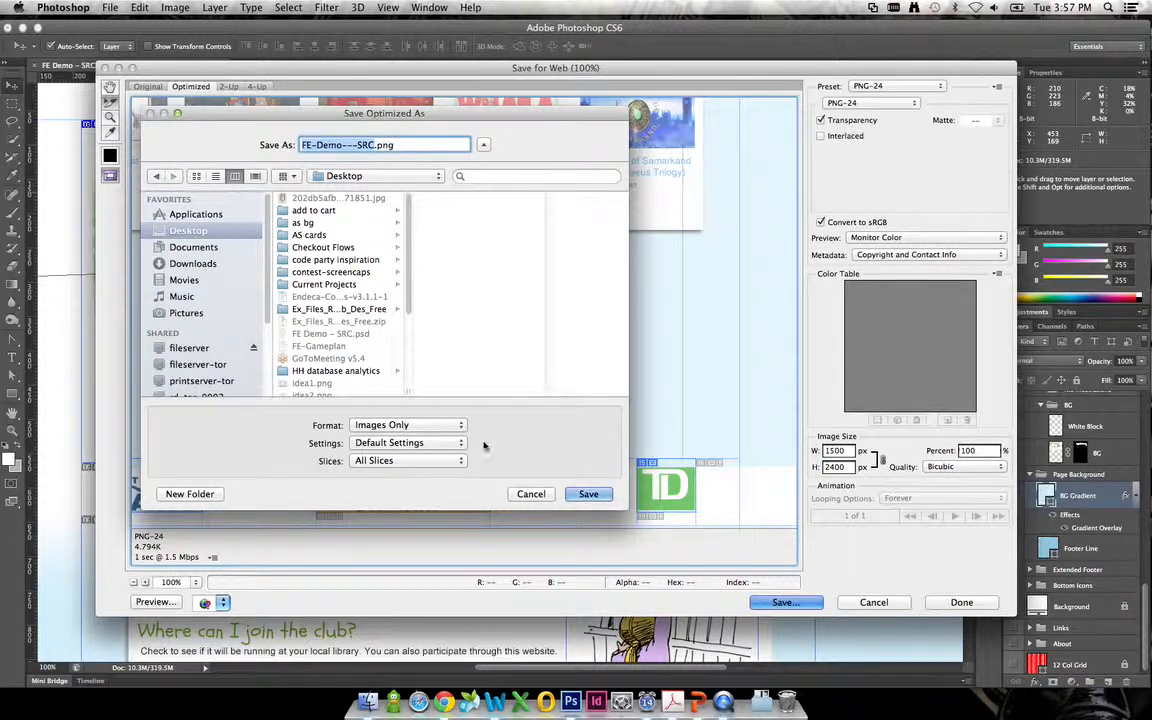
left_click(190, 494)
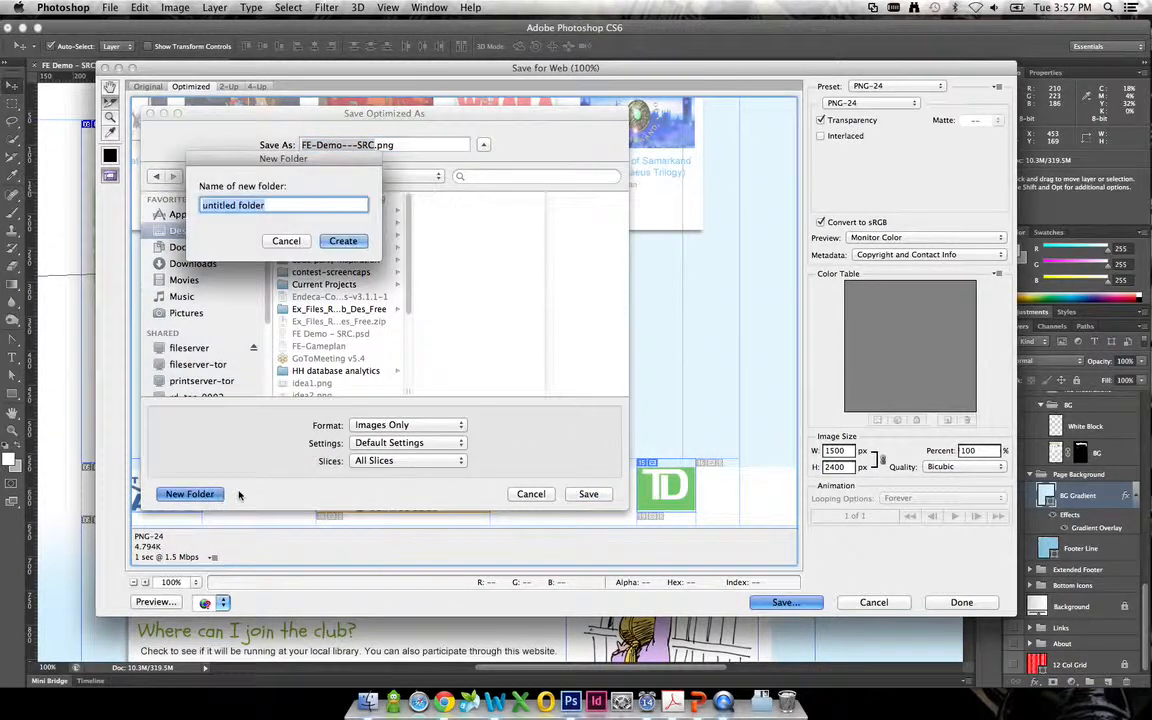
type("temp")
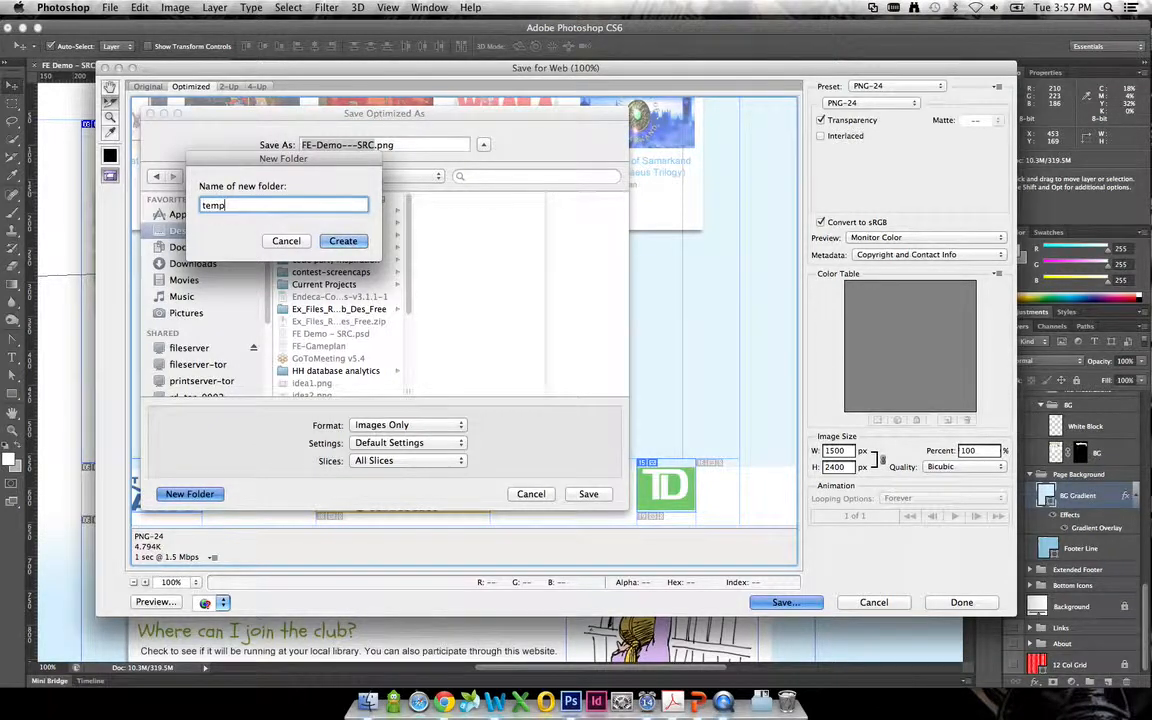
key("Return")
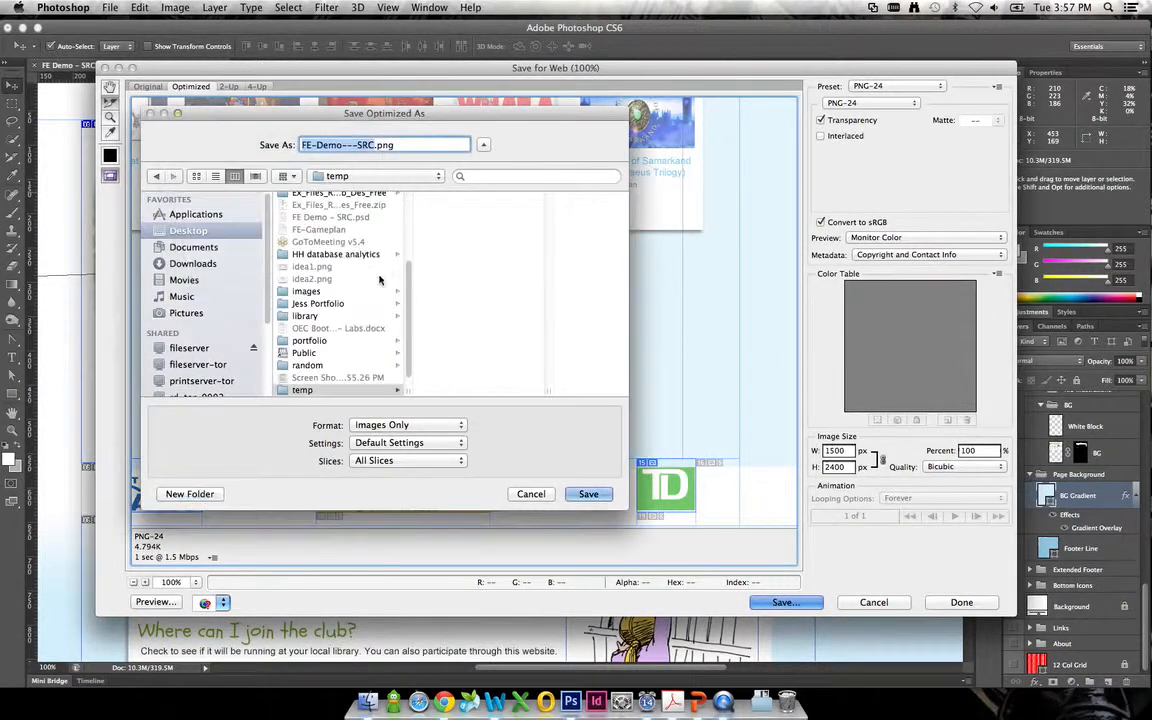
Restrict the export to All User Slices, leaving out the automatically generated ones
left_click(435, 462)
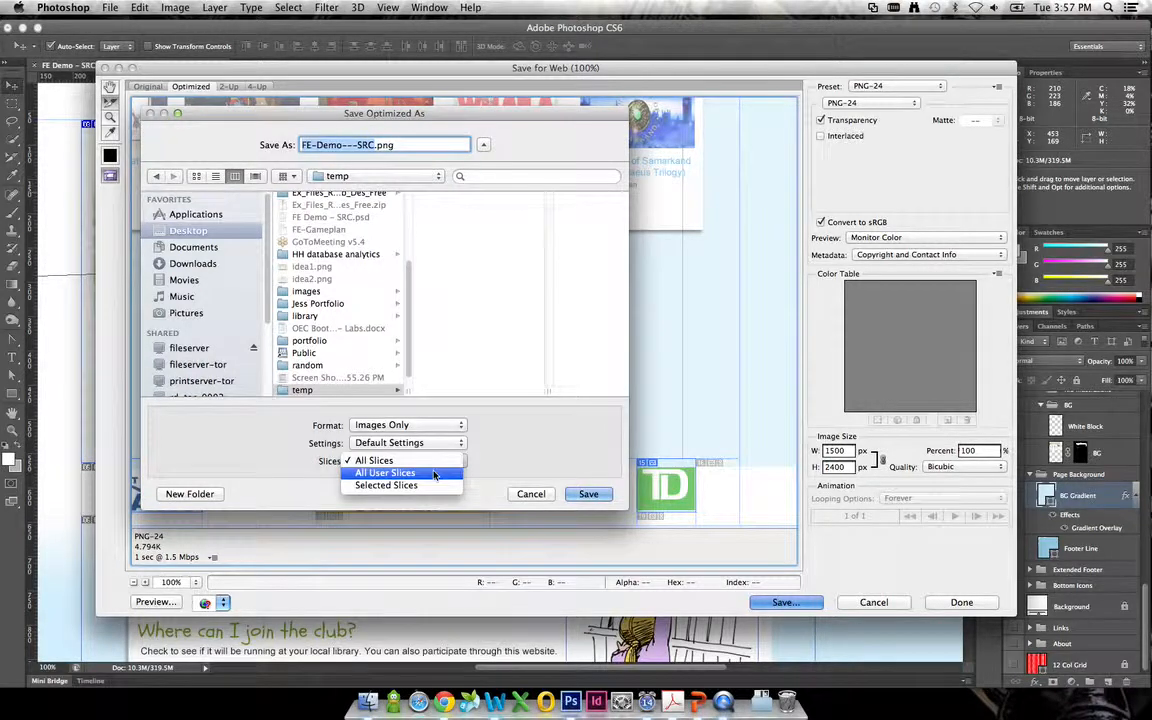
left_click(433, 474)
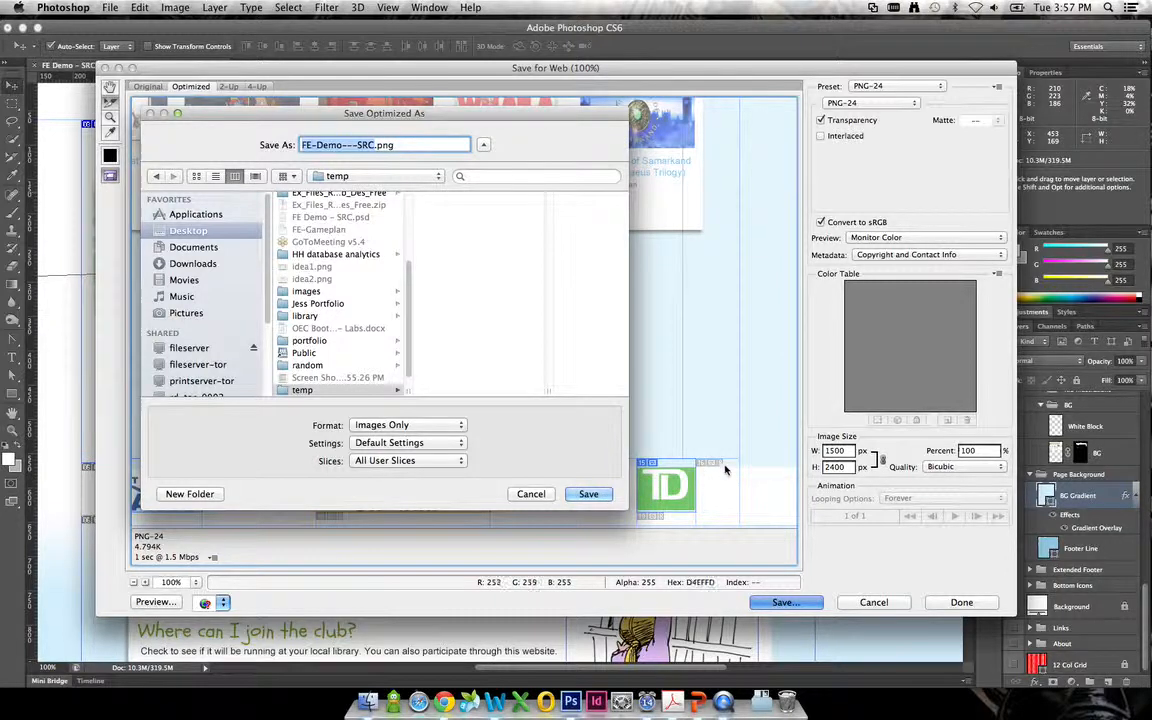
left_click(452, 461)
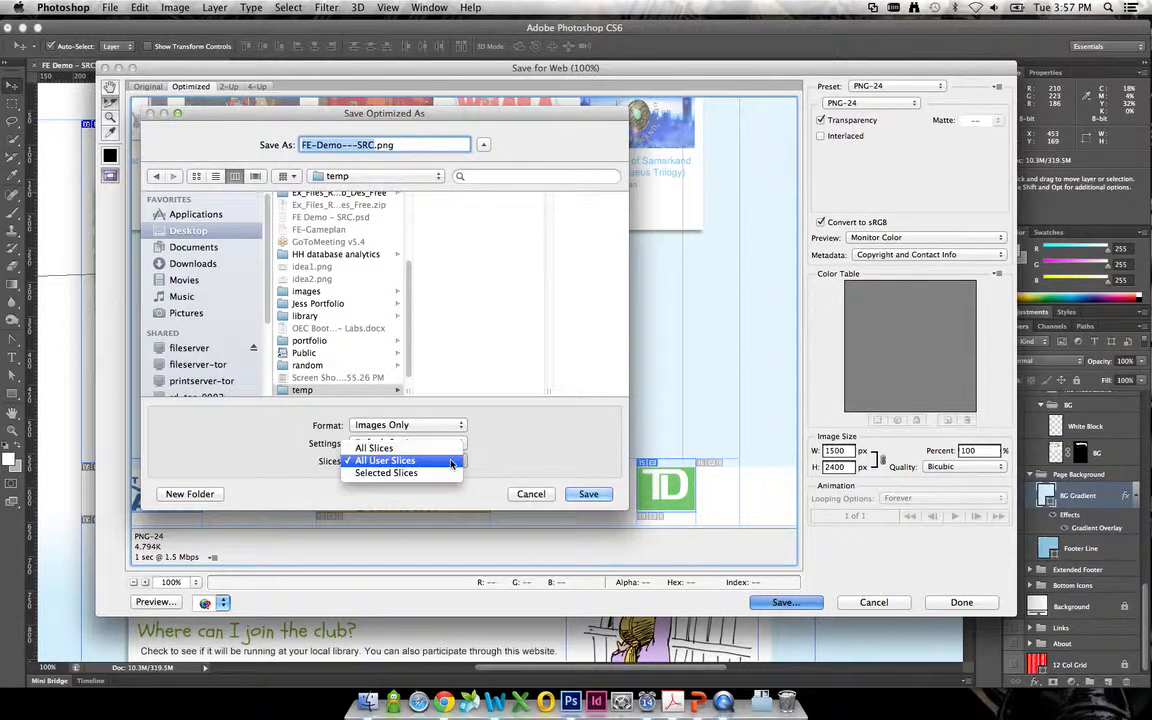
left_click(418, 462)
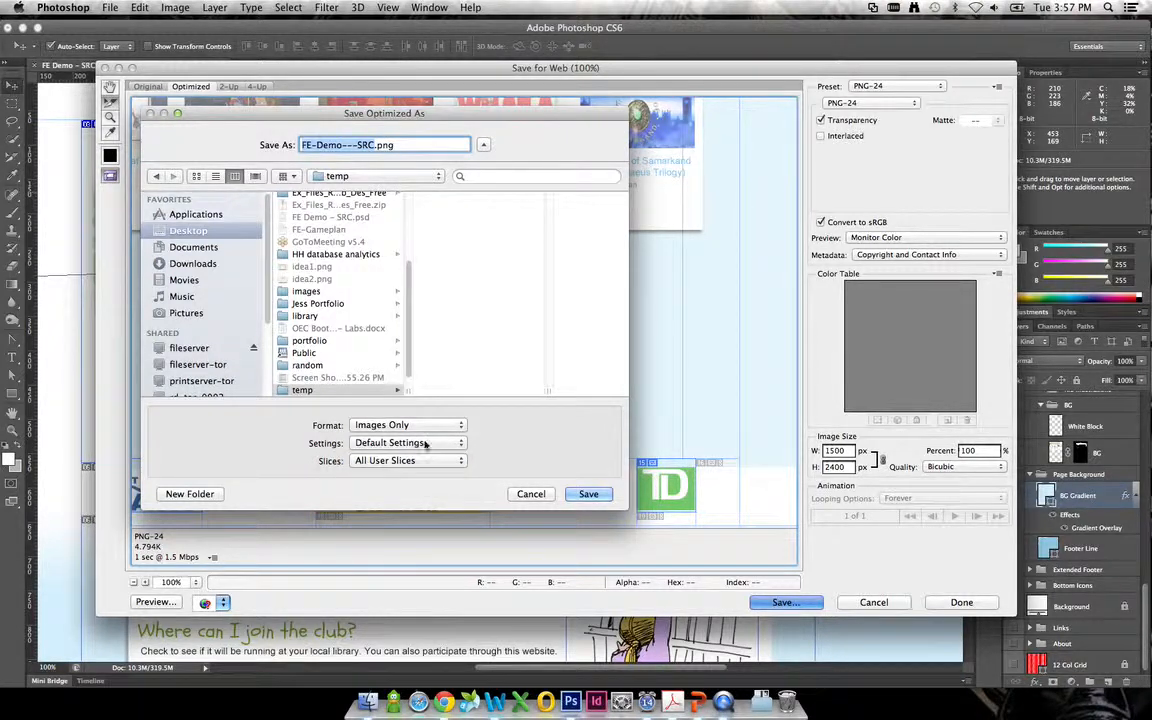
Keep the export limited to All User Slices and save the optimized images into the temp folder
left_click(418, 460)
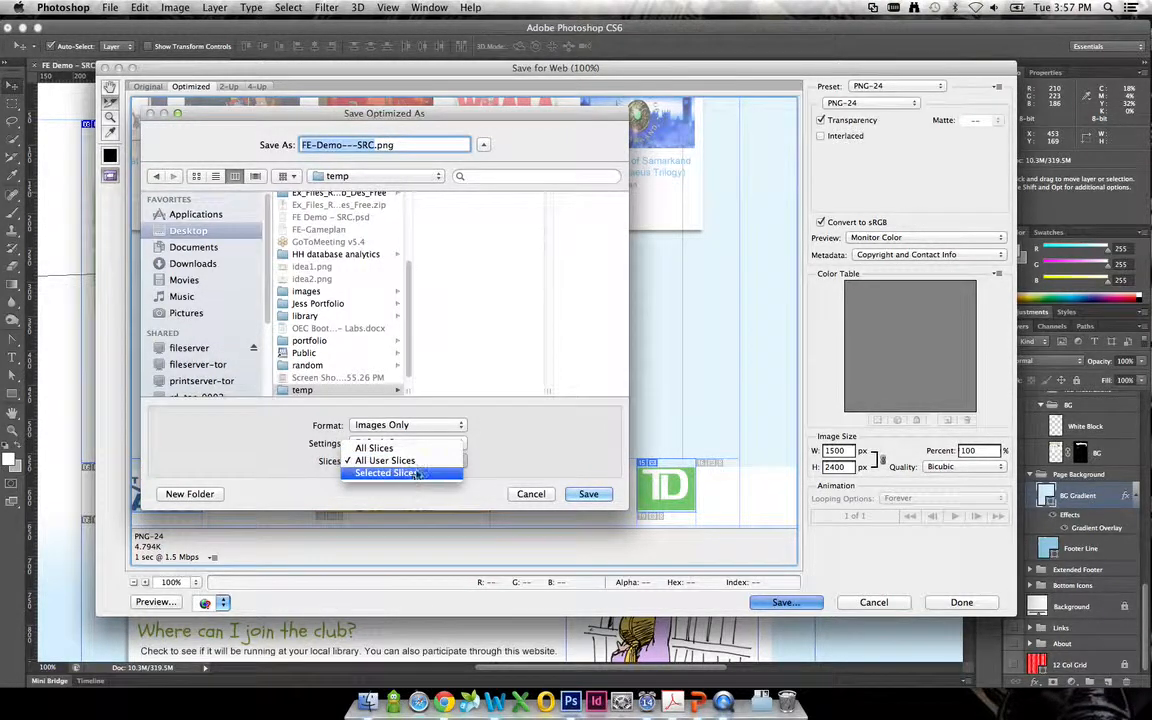
left_click(405, 461)
left_click(594, 494)
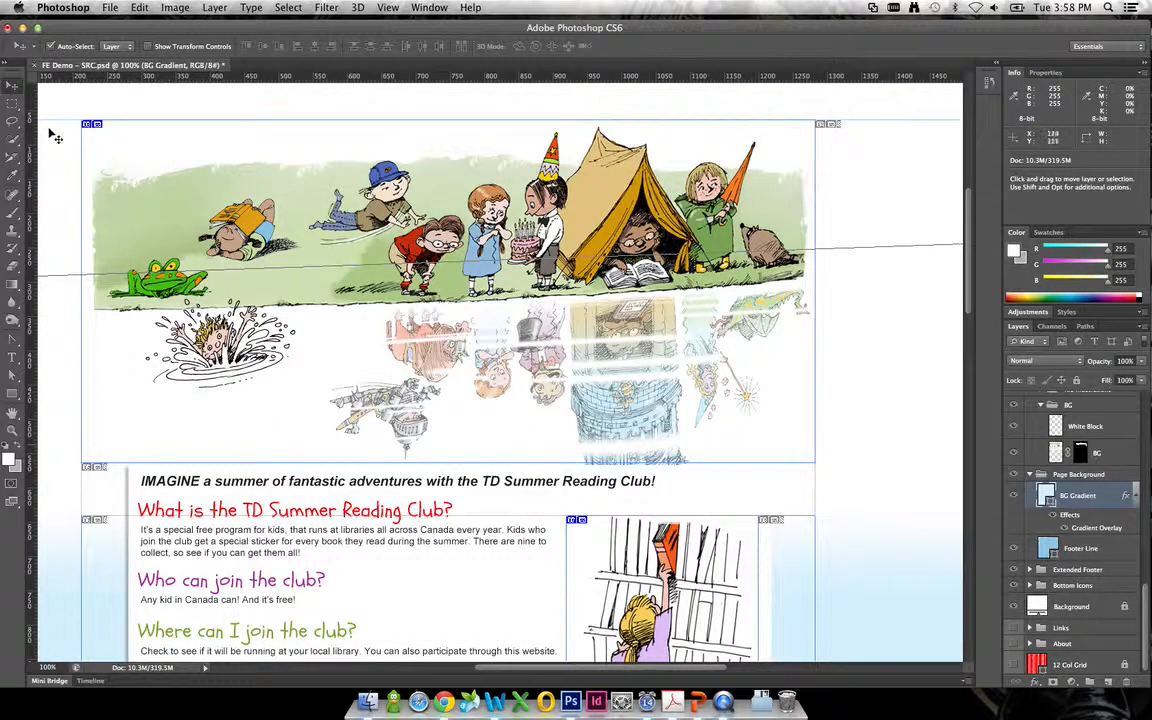
Switch to the Desktop in Finder and open the images folder inside the exported temp folder
left_click(22, 28)
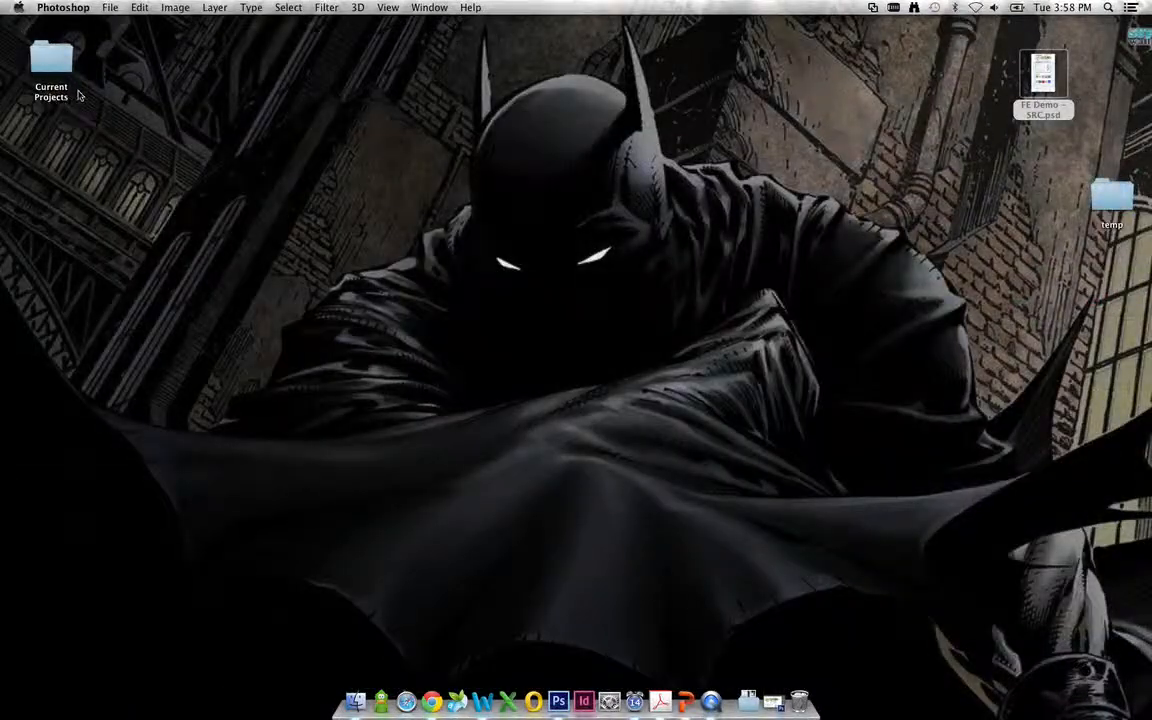
left_click_drag(1140, 205, 327, 174)
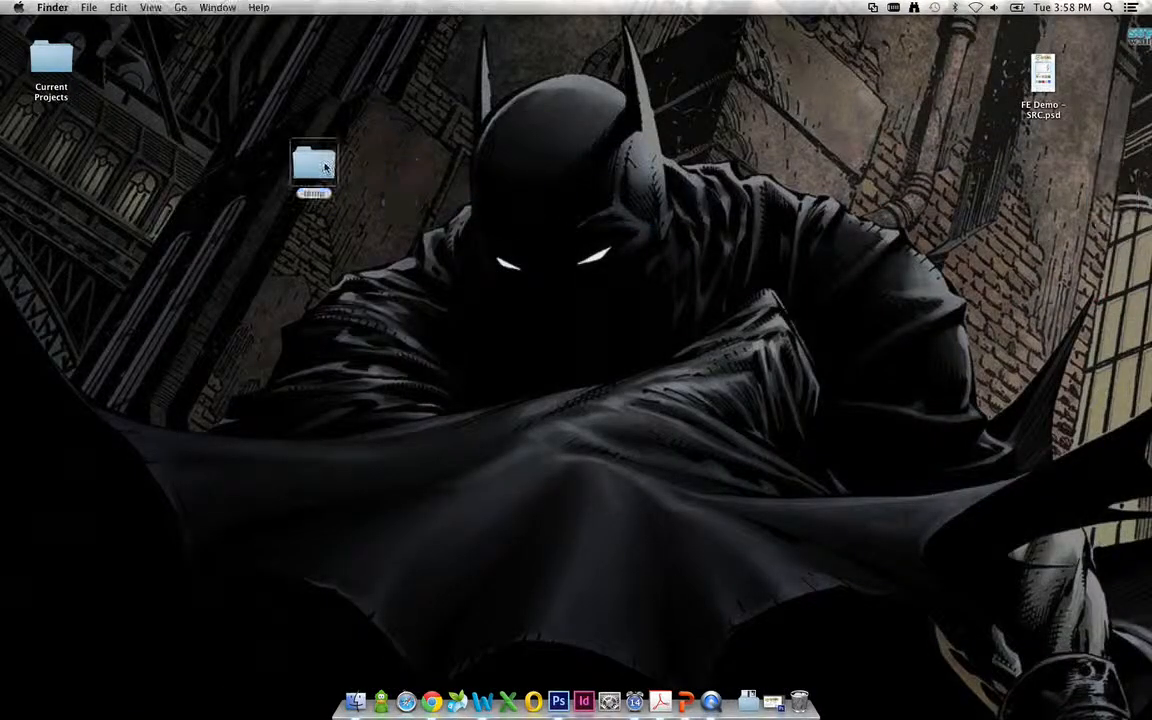
double_click(327, 174)
double_click(454, 316)
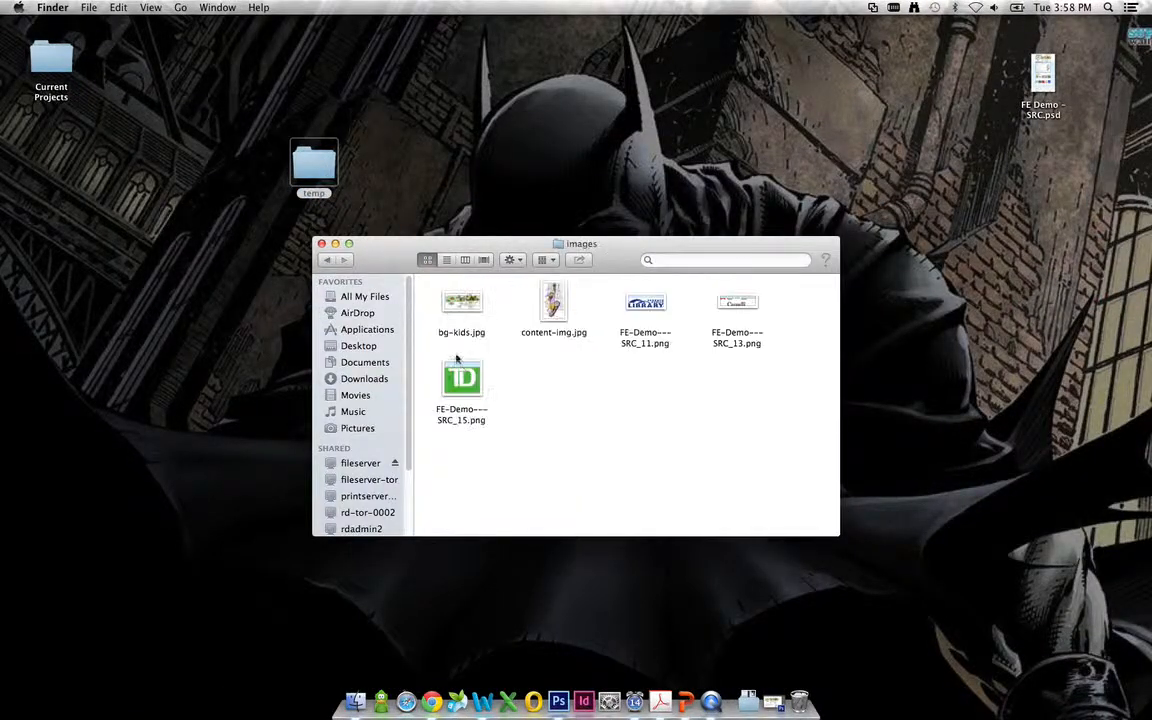
Preview the exported library and Canada logo PNG files
left_click(645, 305)
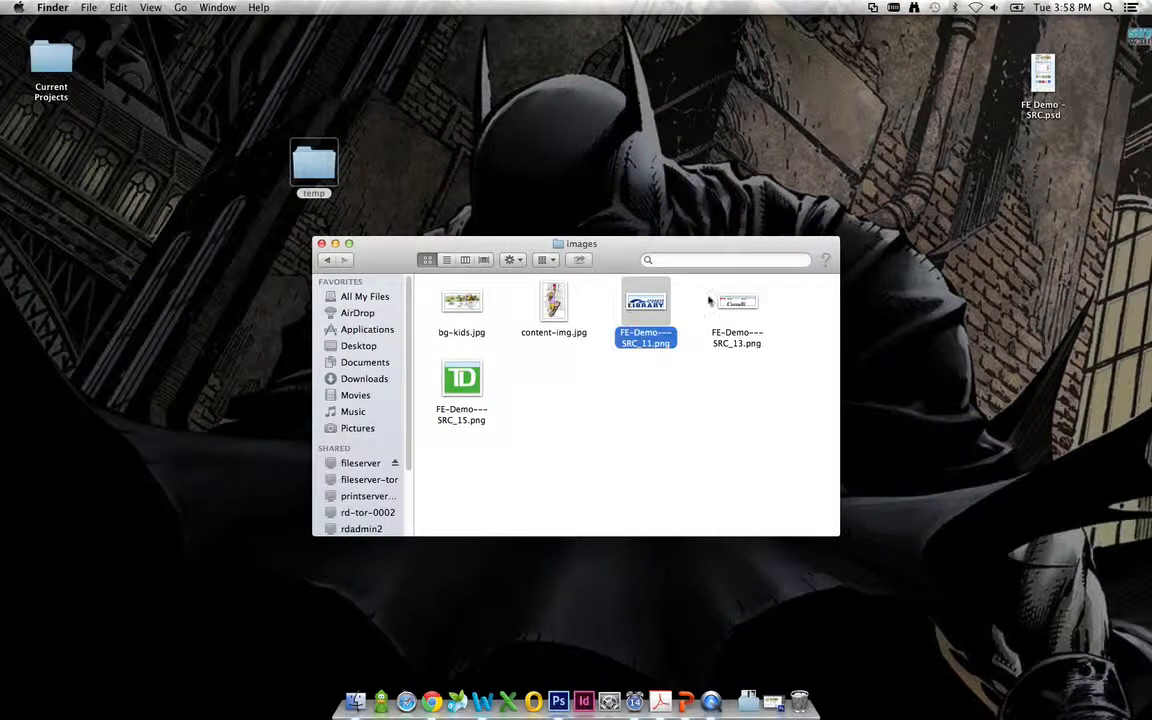
key("space")
key("space")
left_click(737, 305)
key("space")
key("space")
Move the library, Canada and TD logo PNG files to the Trash
left_click(650, 310, "super")
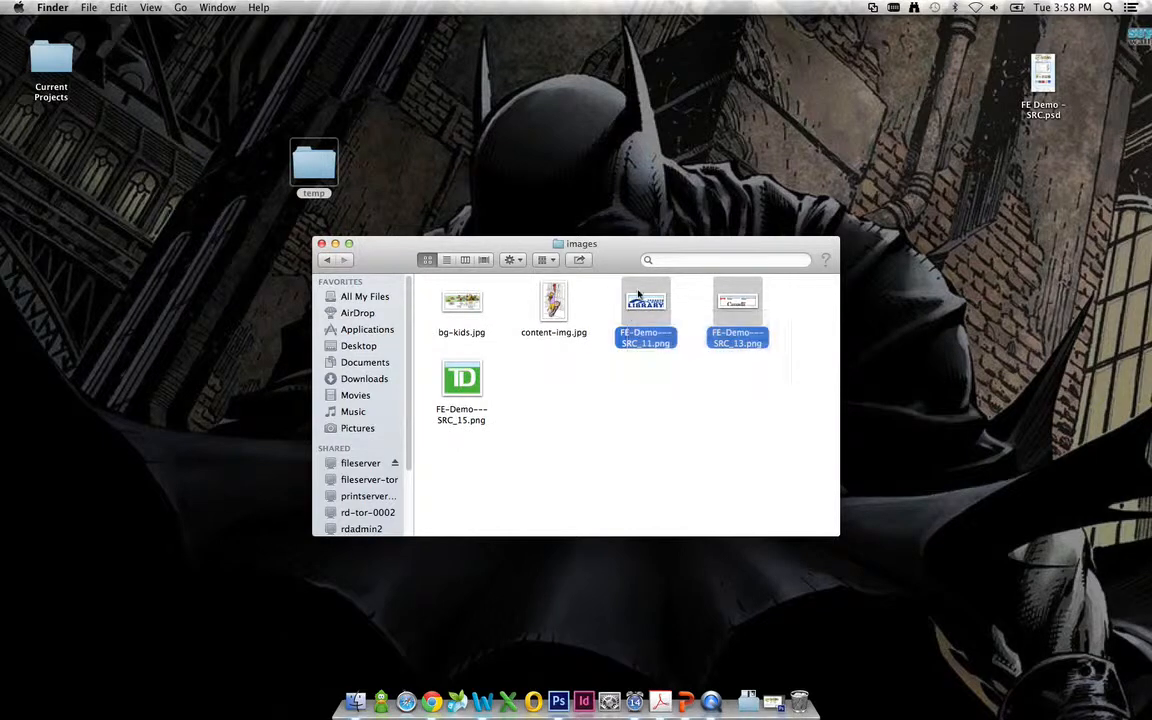
left_click_drag(650, 310, 799, 700)
left_click_drag(461, 380, 799, 700)
Preview the exported bg-kids.jpg and content-img.jpg images
left_click(473, 300)
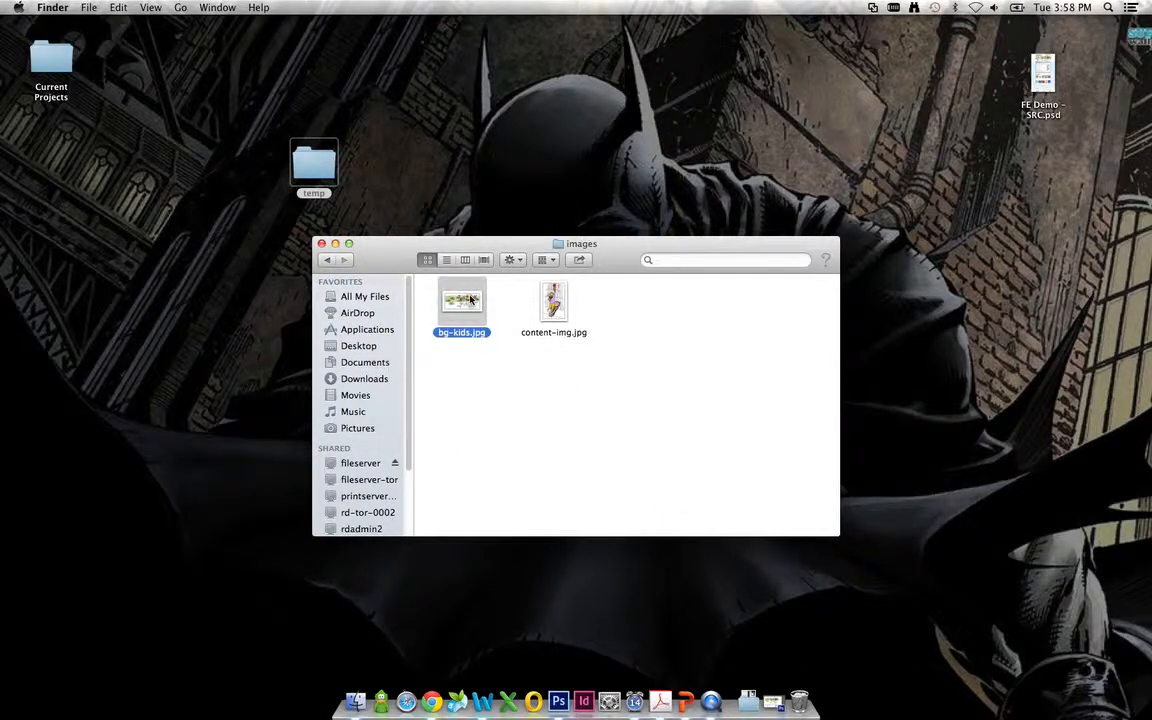
key("space")
key("space")
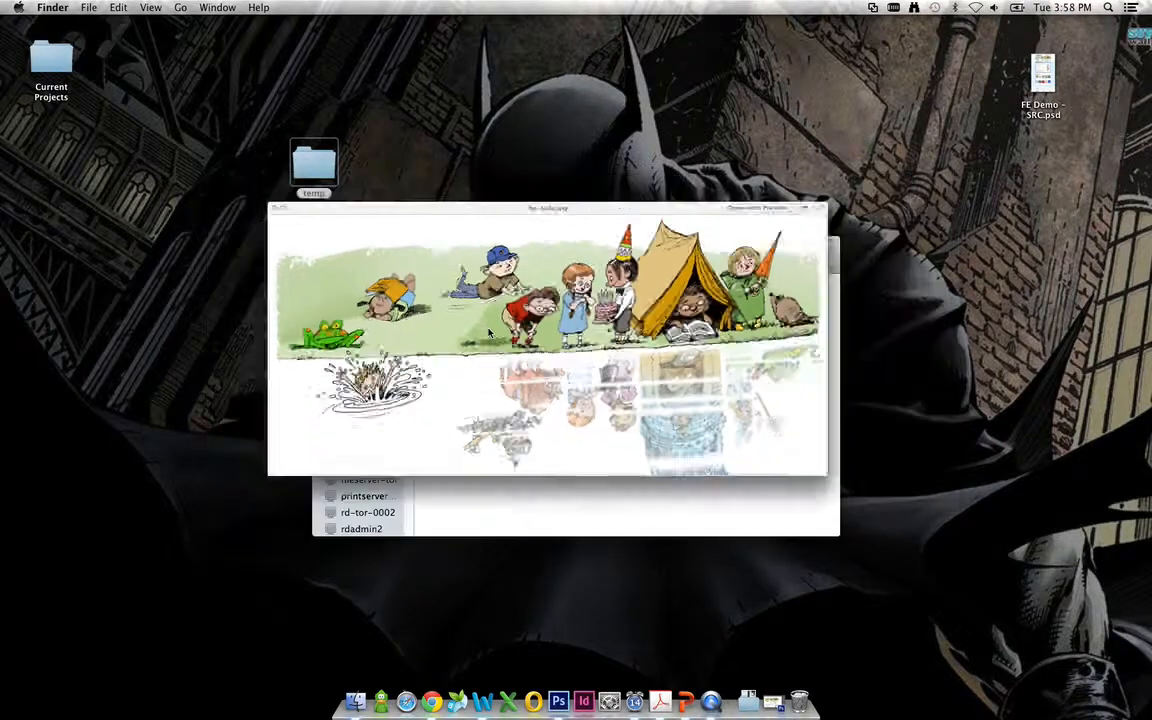
left_click(546, 300)
key("space")
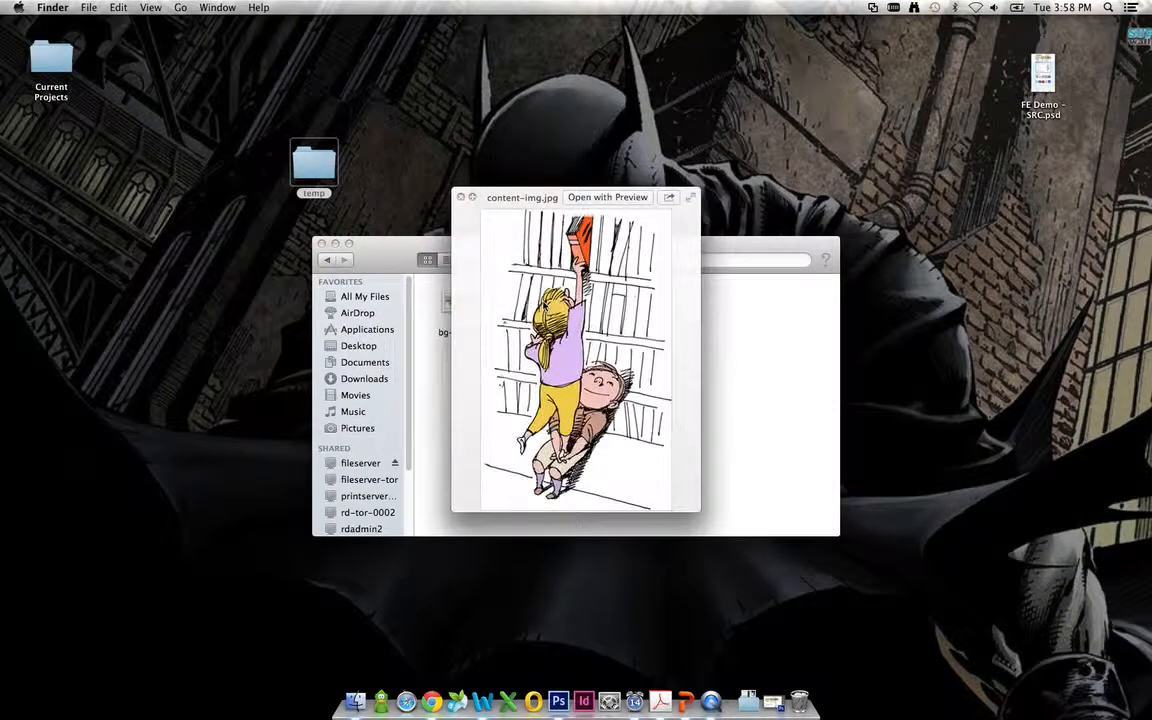
key("space")
left_click(572, 401)
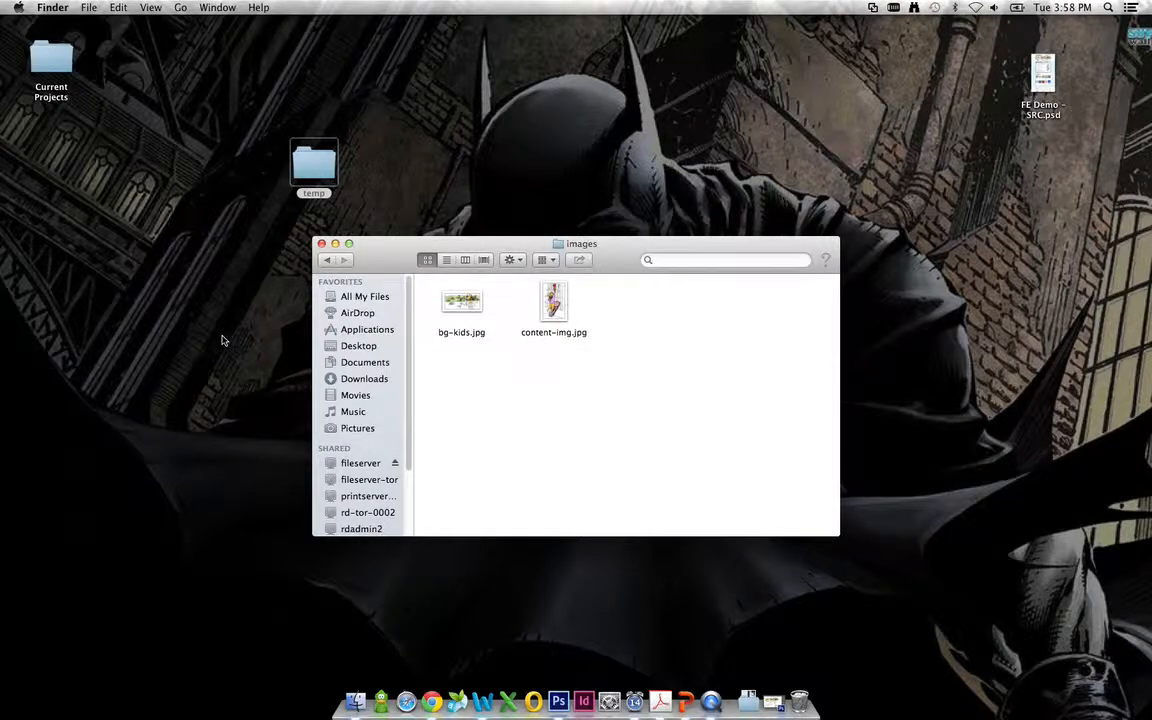
Switch back to Photoshop and hide the BG Gradient layer that covers the footer area
left_click(773, 700)
scroll(558, 450, "down", 10)
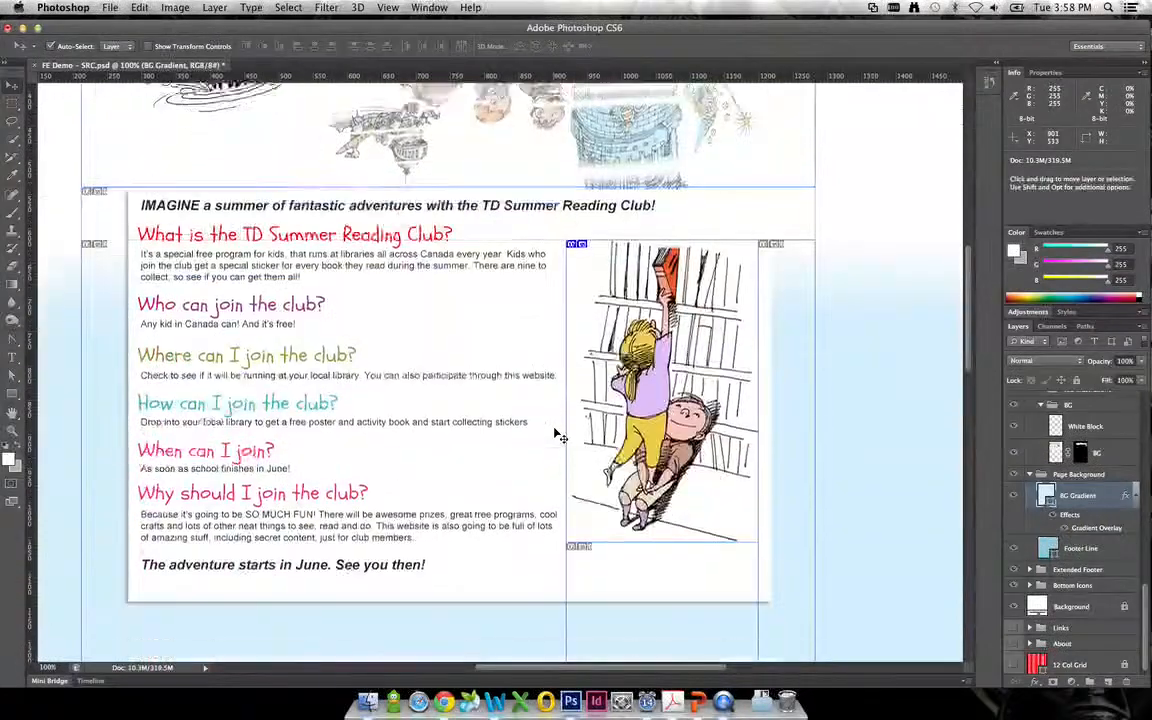
scroll(558, 435, "down", 12)
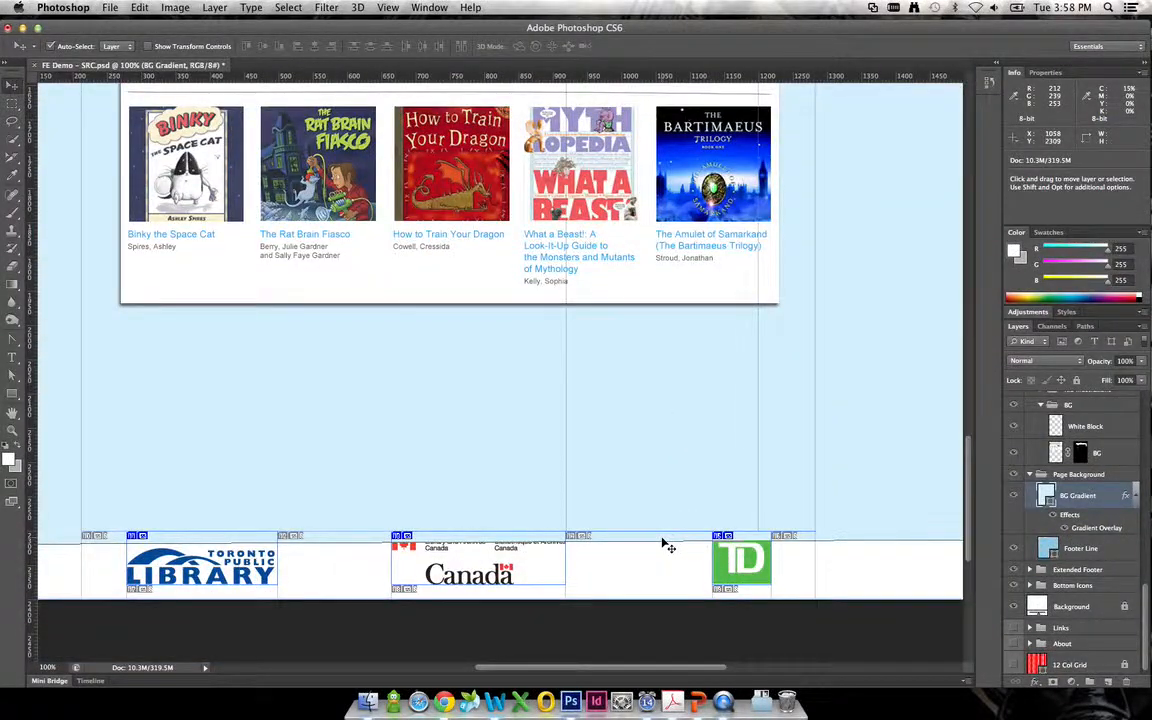
left_click(1015, 497)
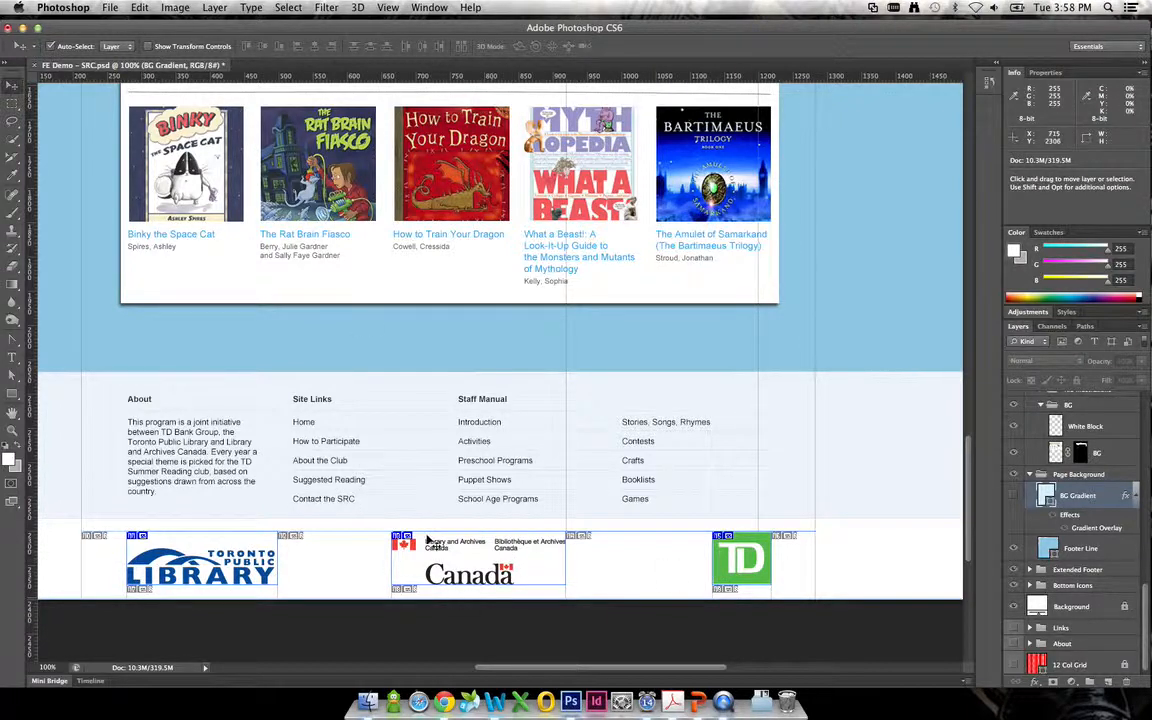
Reopen Save for Web and name the Toronto Public Library logo slice tpl-logo
left_click(110, 7)
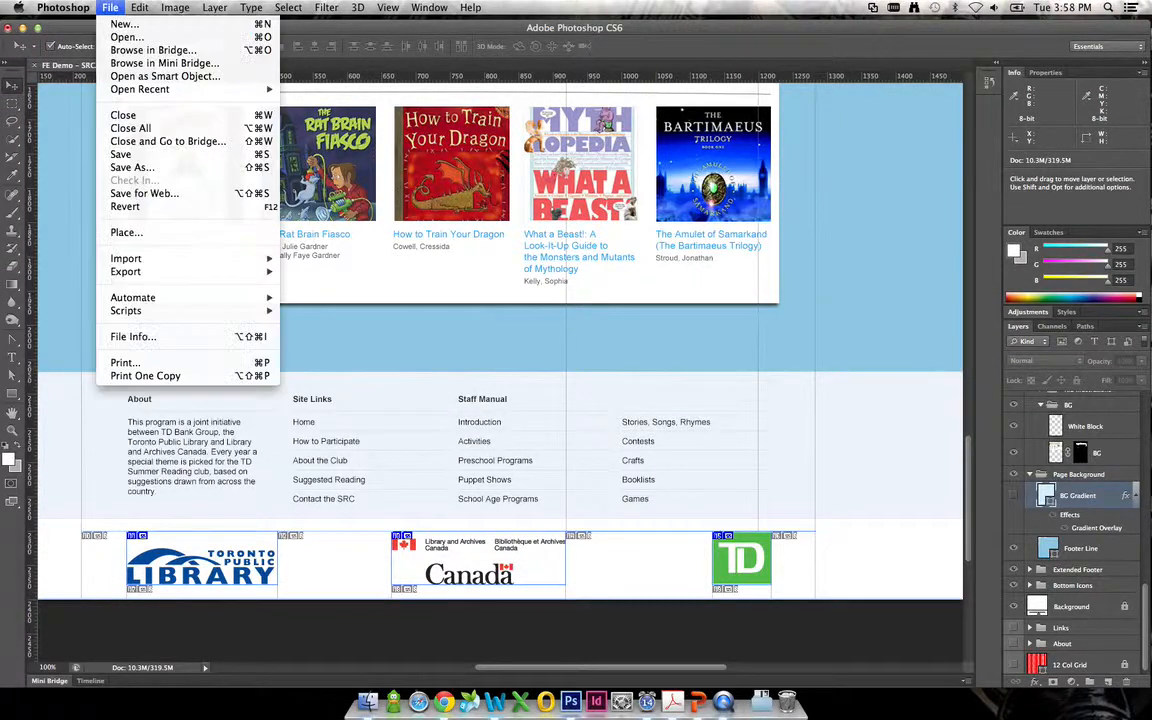
left_click(143, 193)
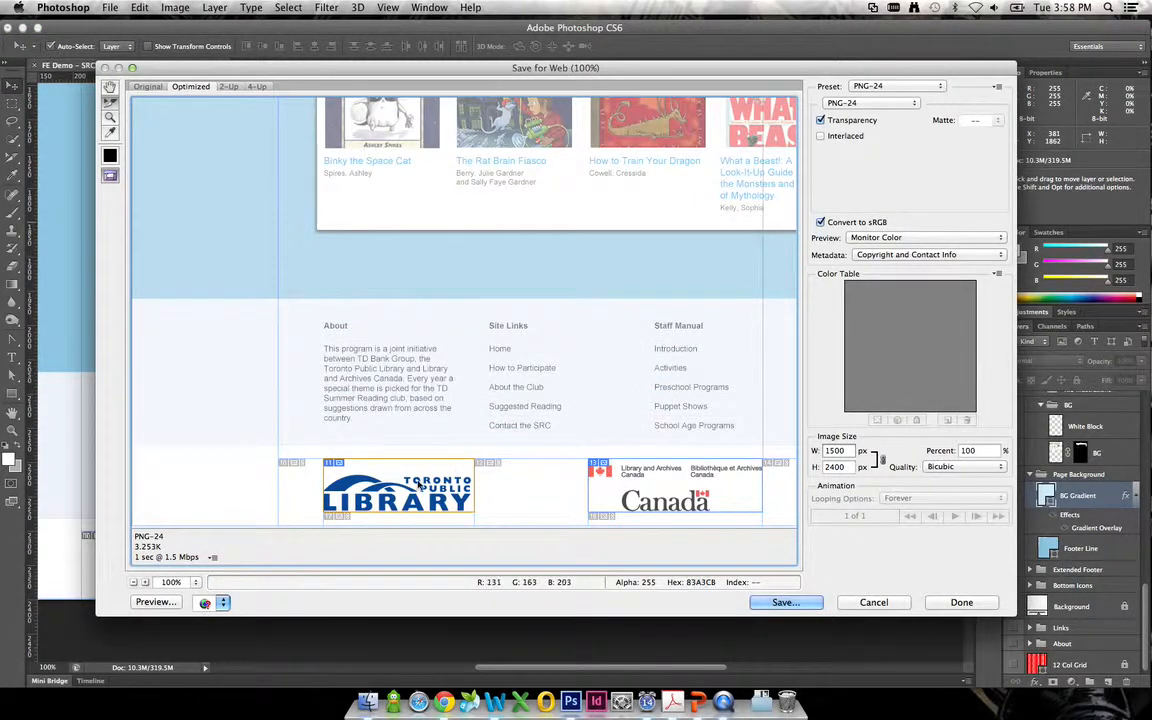
double_click(420, 484)
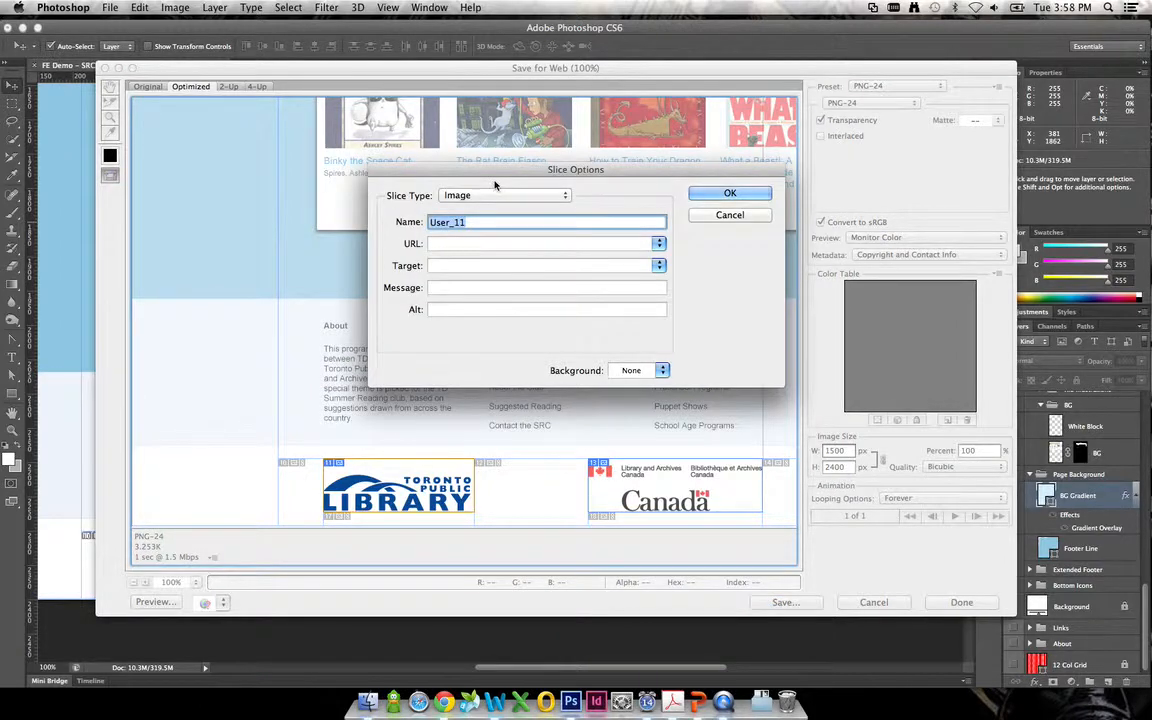
type("tpl-logo")
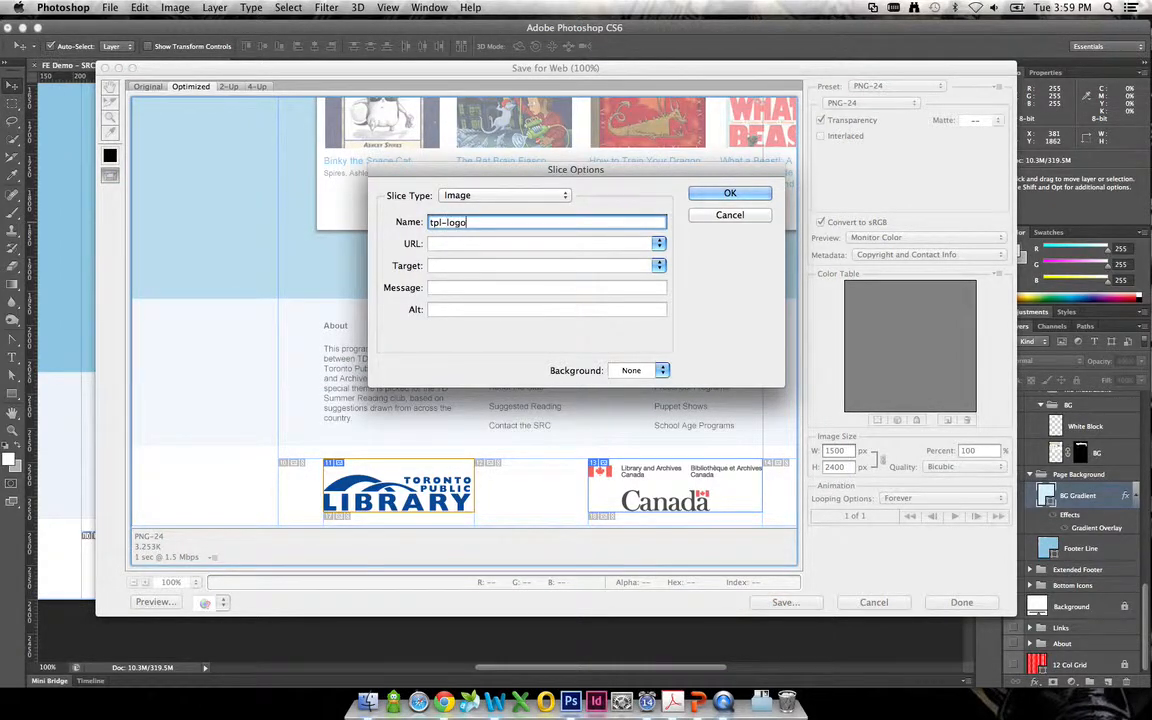
left_click(729, 196)
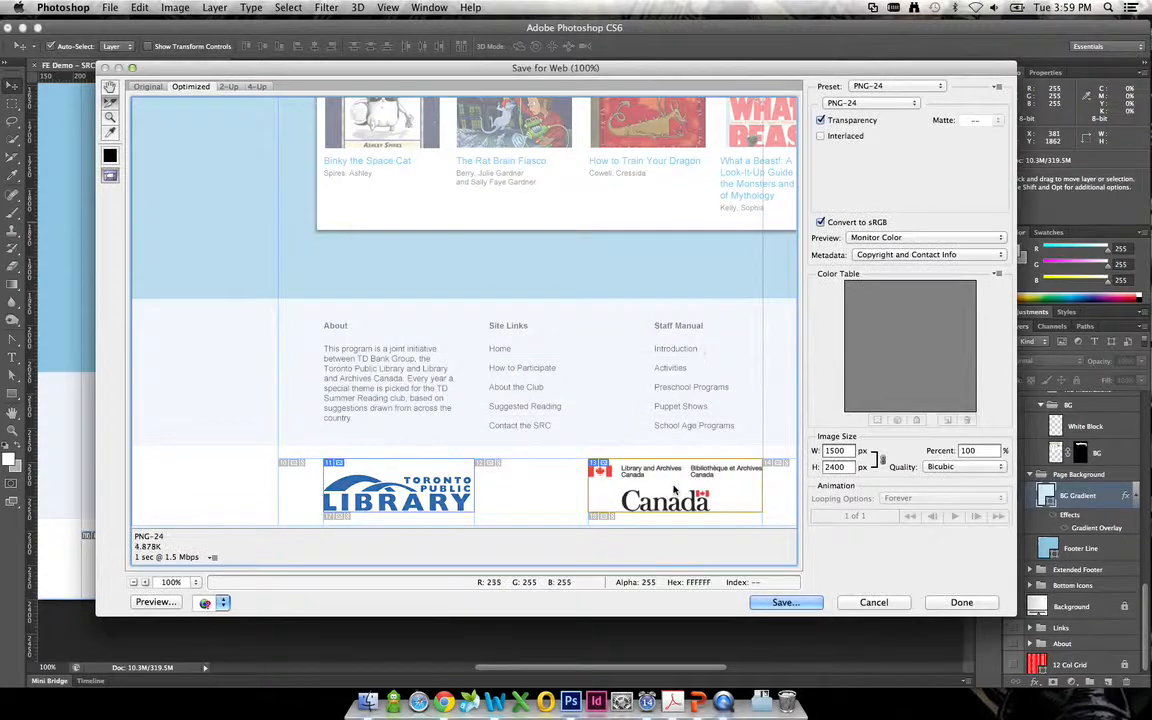
Name the Canada logo slice la-logo-EN in its slice options
double_click(674, 488)
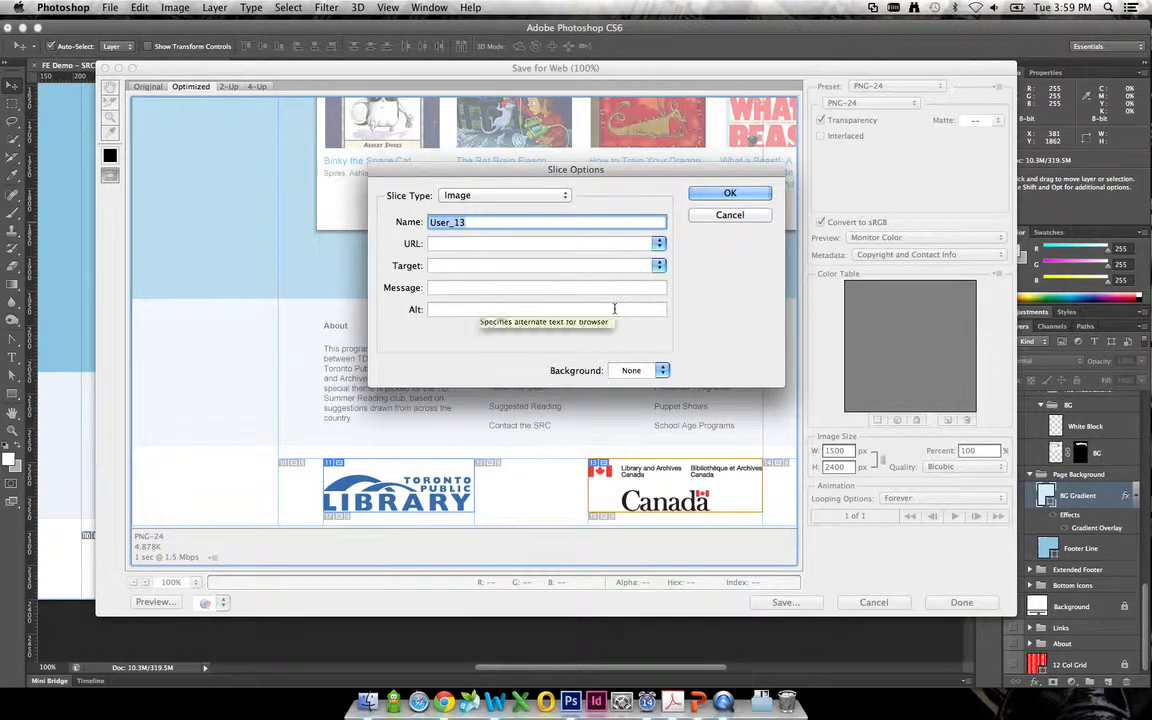
type("la")
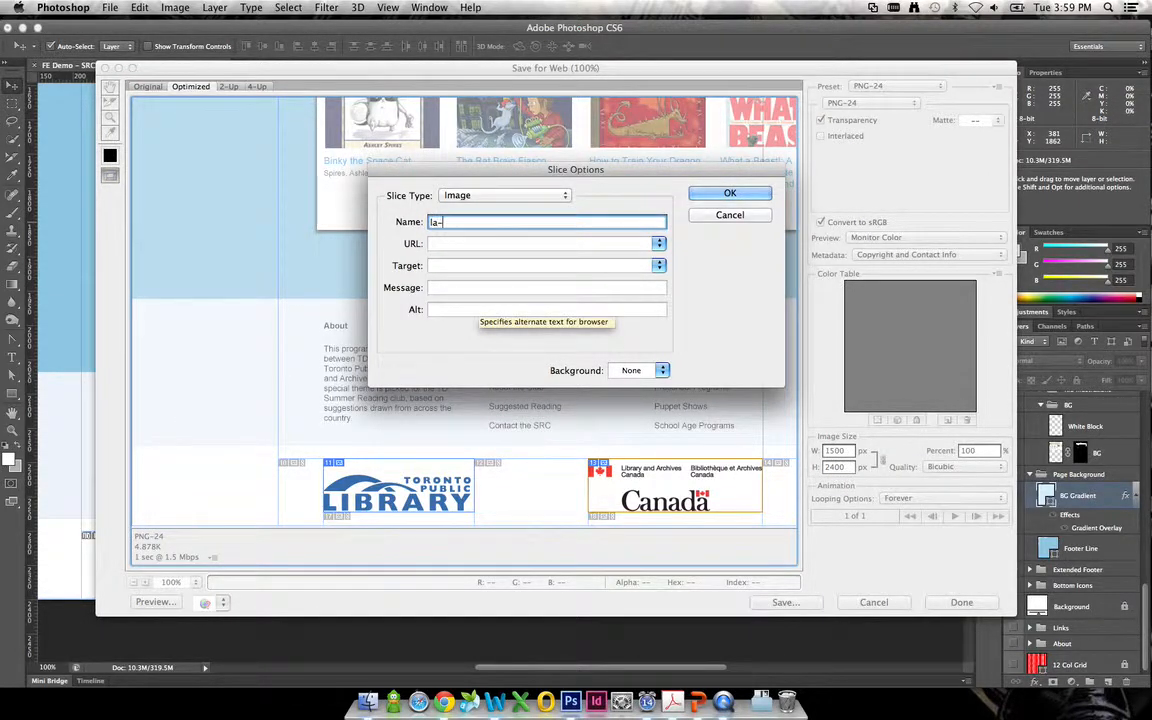
type("-logo")
key("Return")
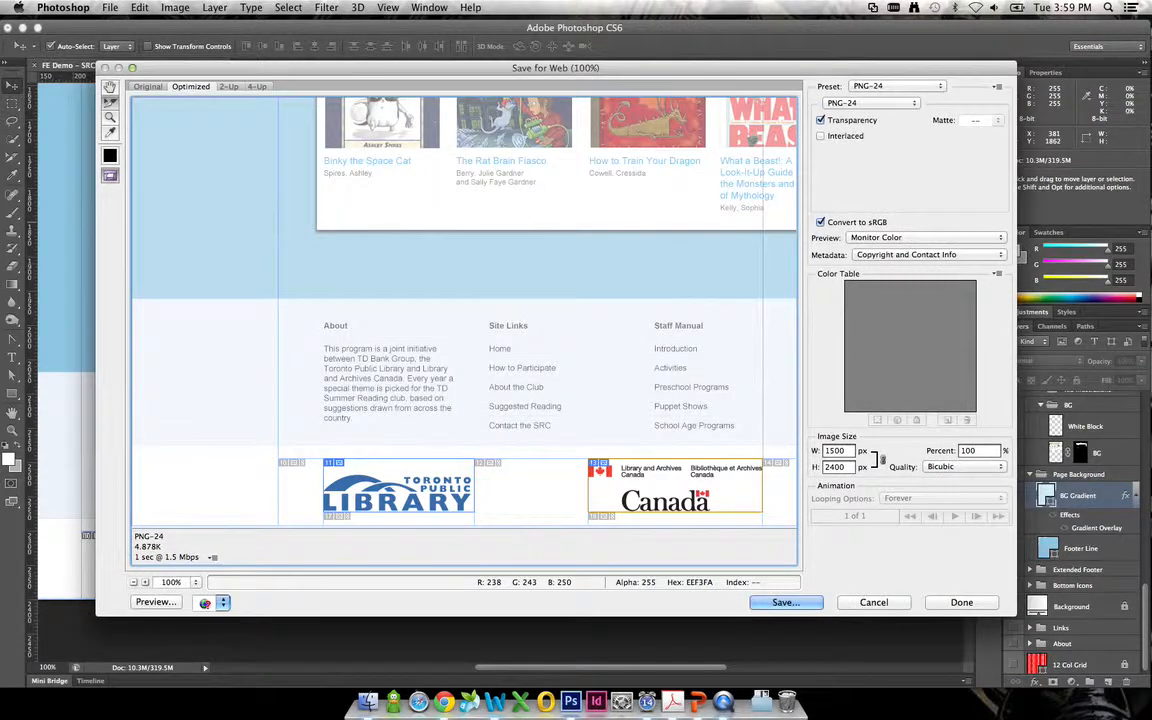
double_click(604, 460)
left_click(527, 226)
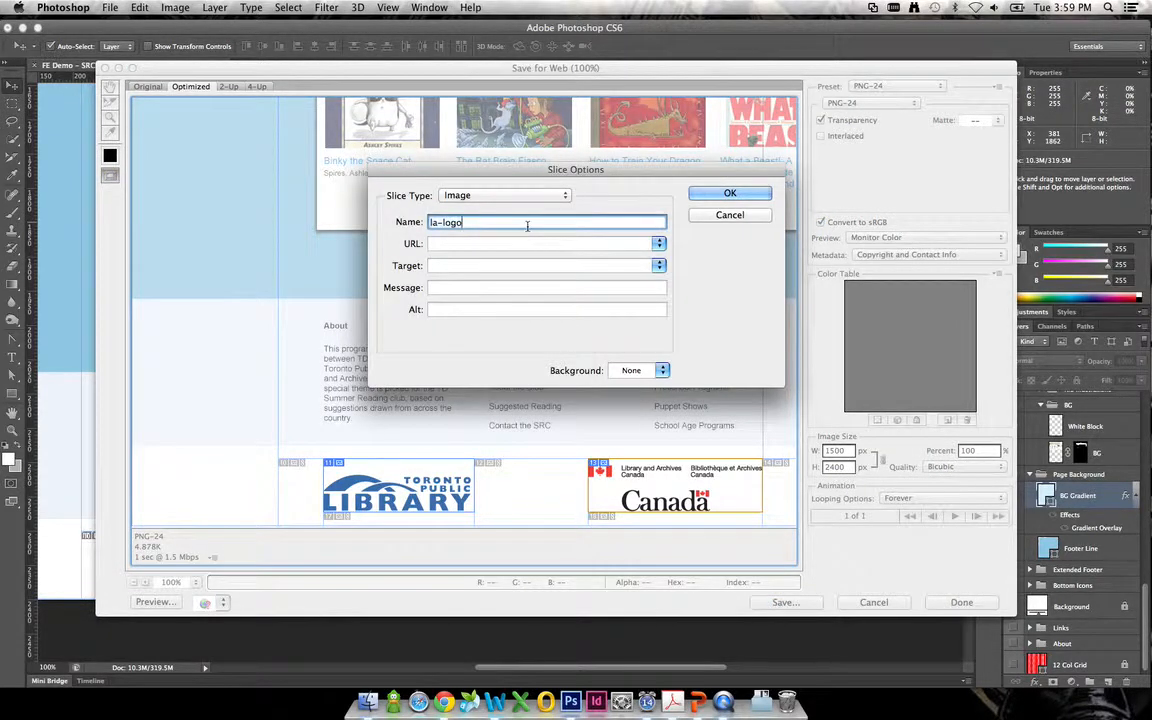
type("-EN")
key("Return")
Name the TD logo slice td-logo in its slice options
left_click_drag(607, 303, 233, 275)
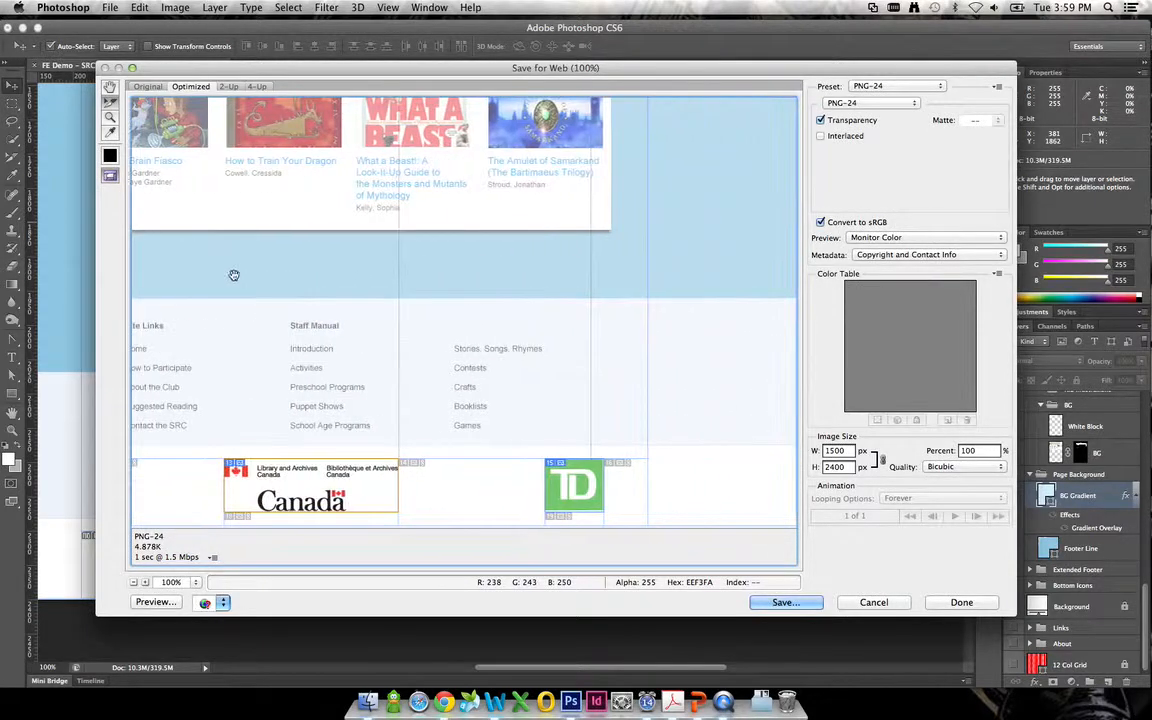
double_click(555, 466)
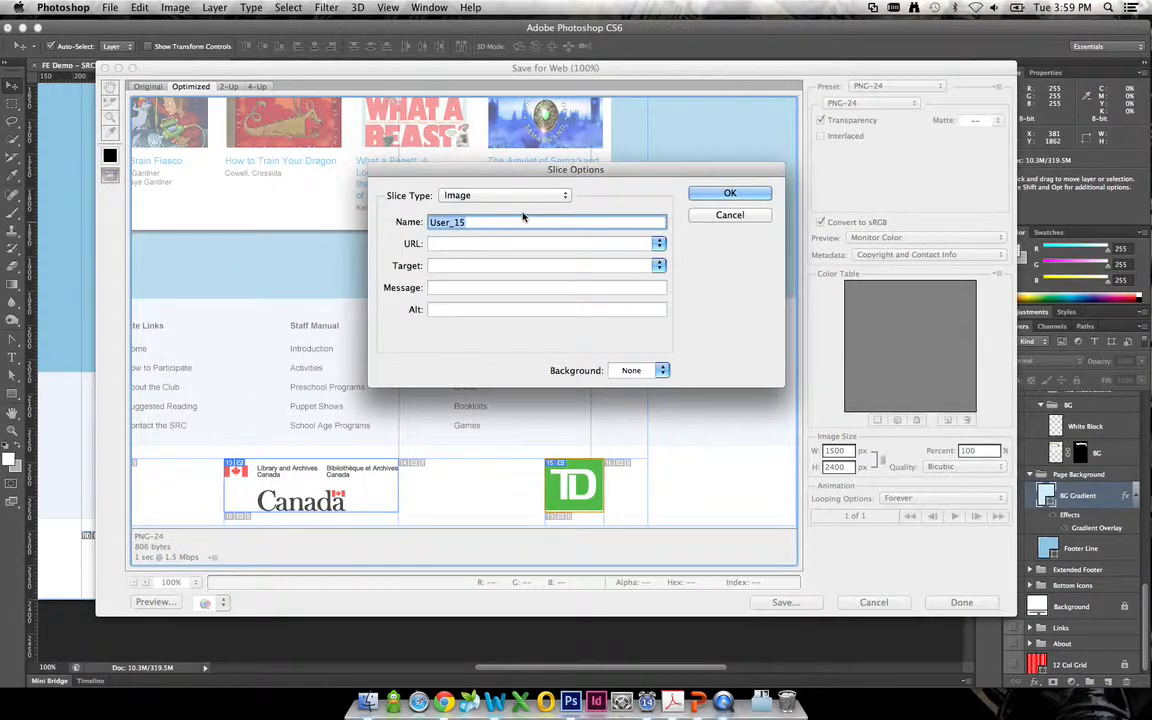
type("td-logo")
left_click(705, 193)
Compare JPEG, PNG-24 and PNG-8 on the Toronto Public Library logo slice and set its format to PNG-8
left_click_drag(400, 411, 694, 324)
left_click(368, 488)
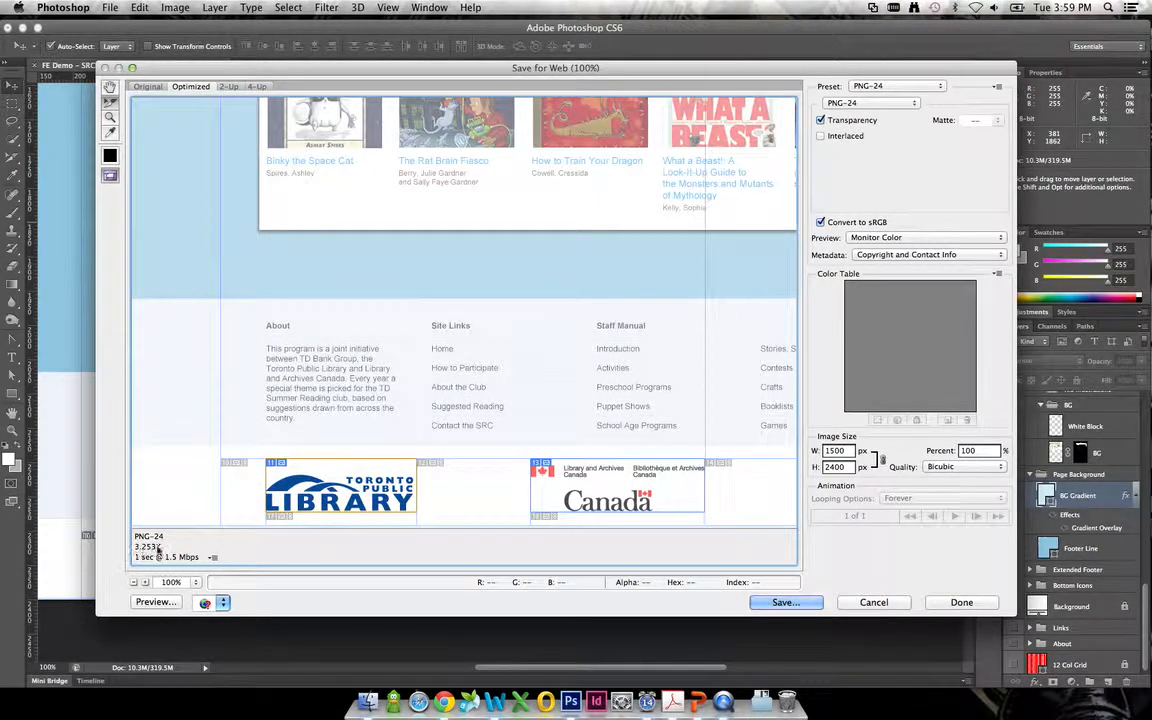
left_click(872, 103)
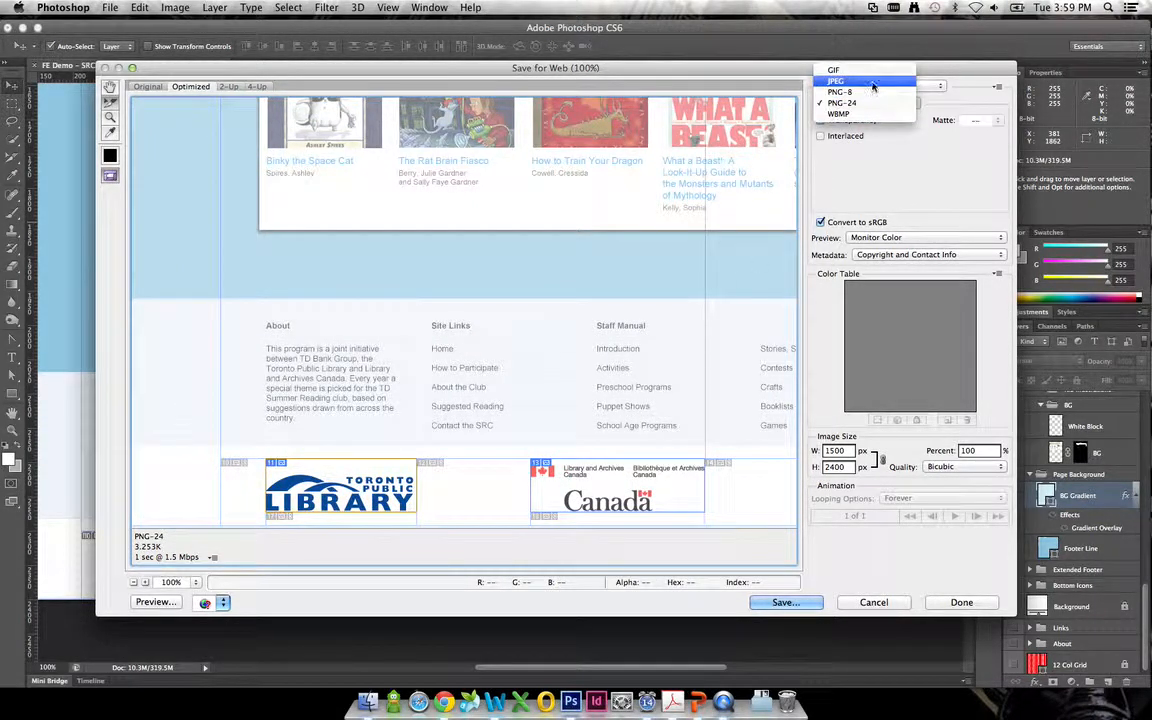
left_click(840, 81)
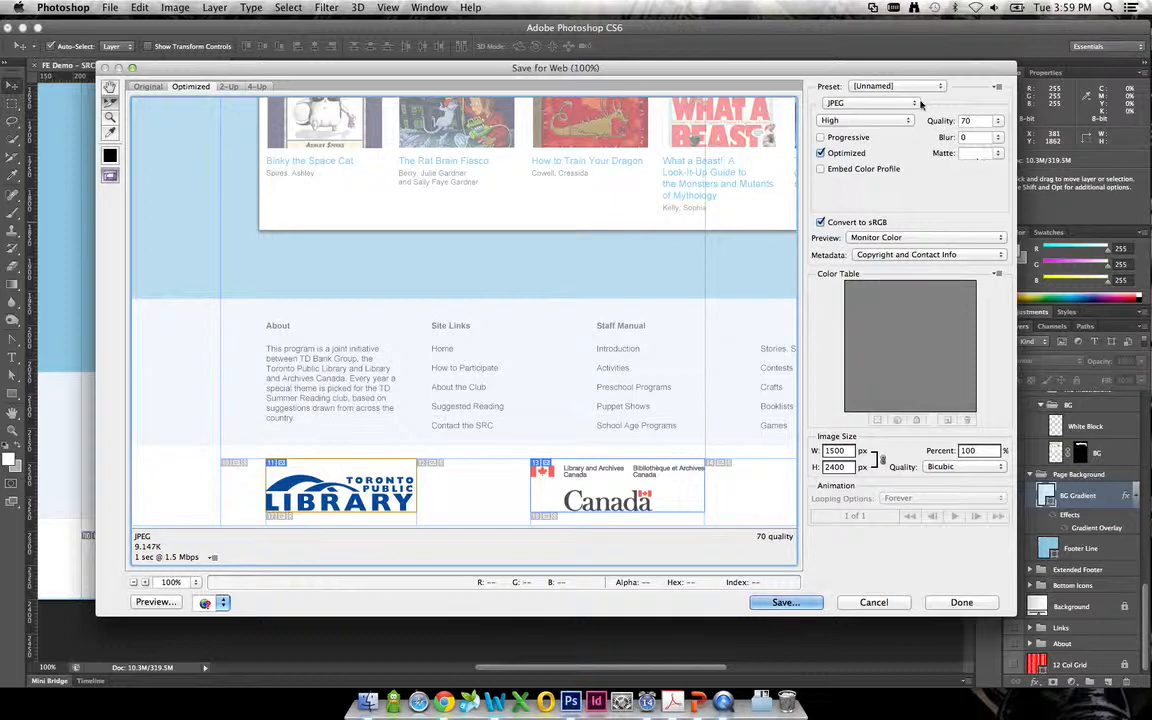
left_click(870, 104)
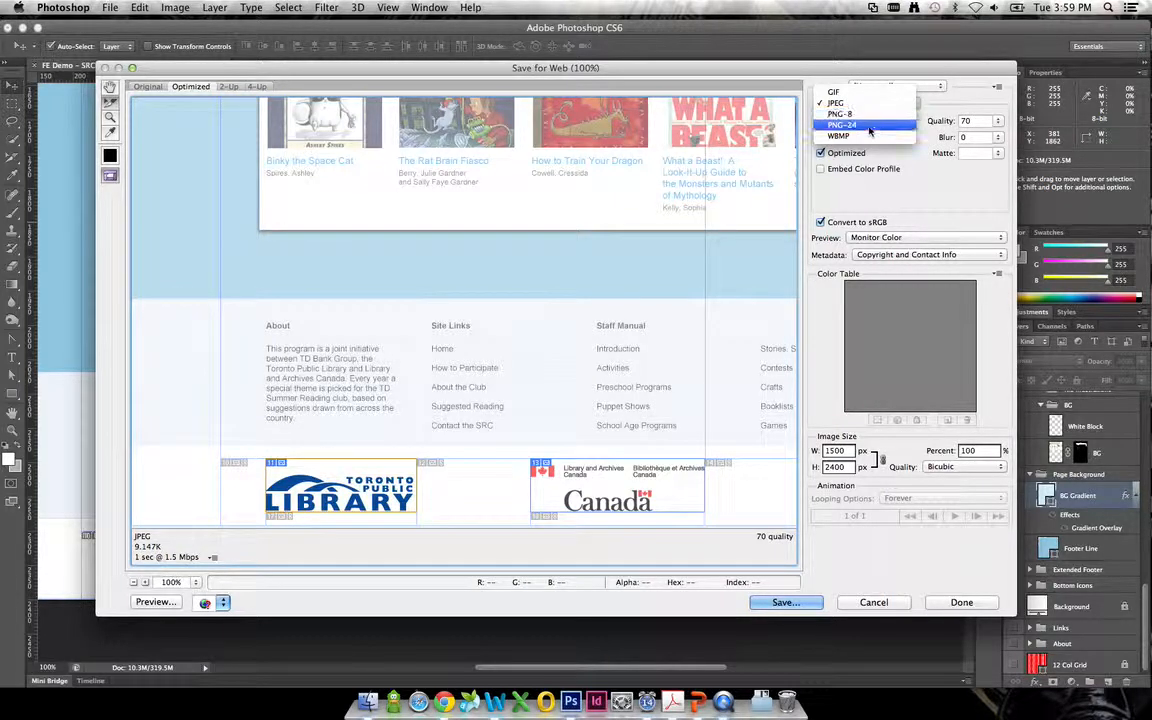
left_click(845, 124)
left_click(878, 104)
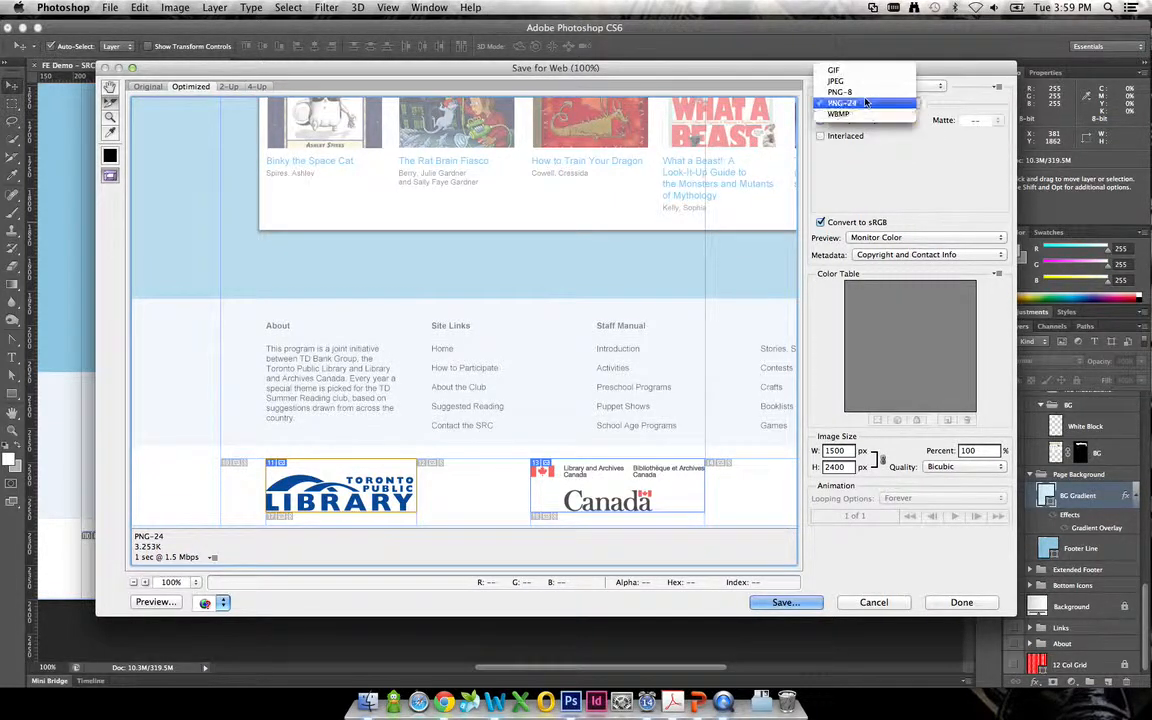
left_click(862, 92)
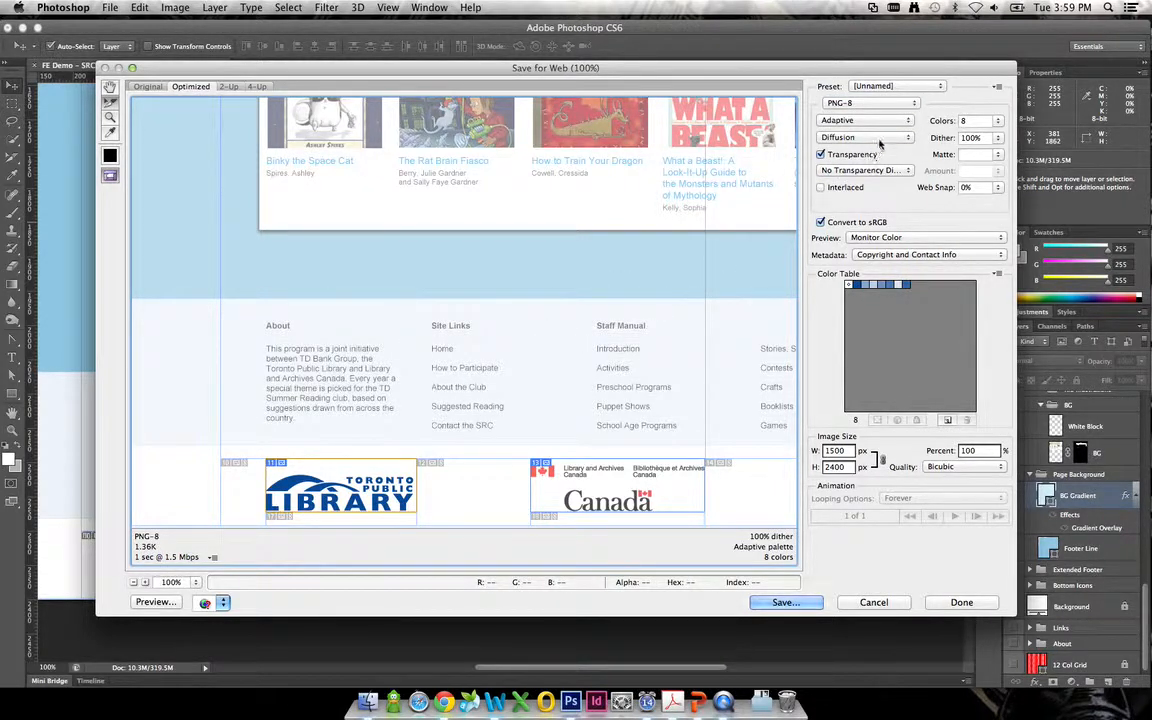
left_click(904, 104)
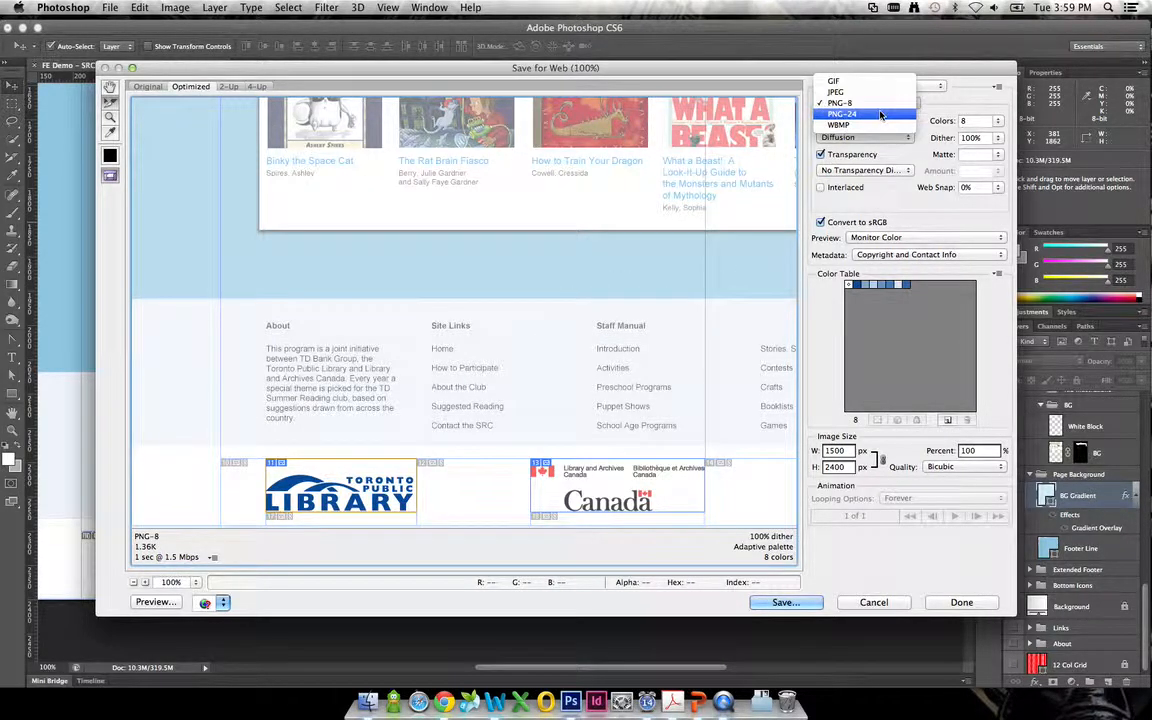
left_click(880, 116)
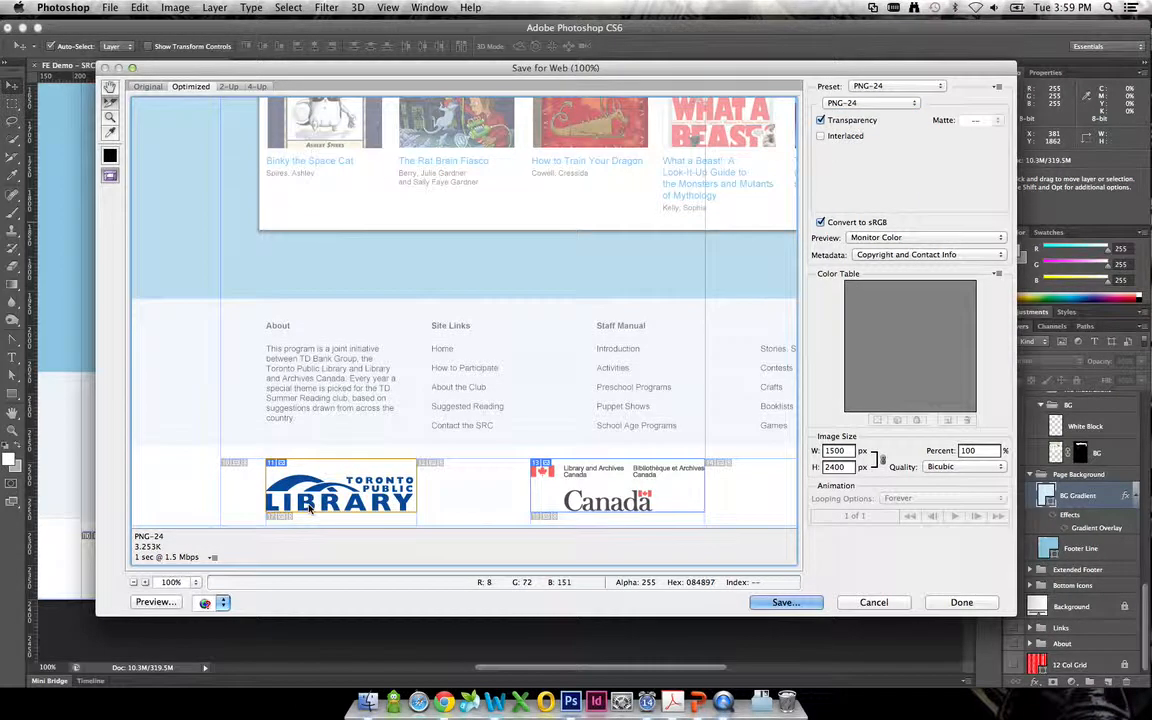
left_click(870, 103)
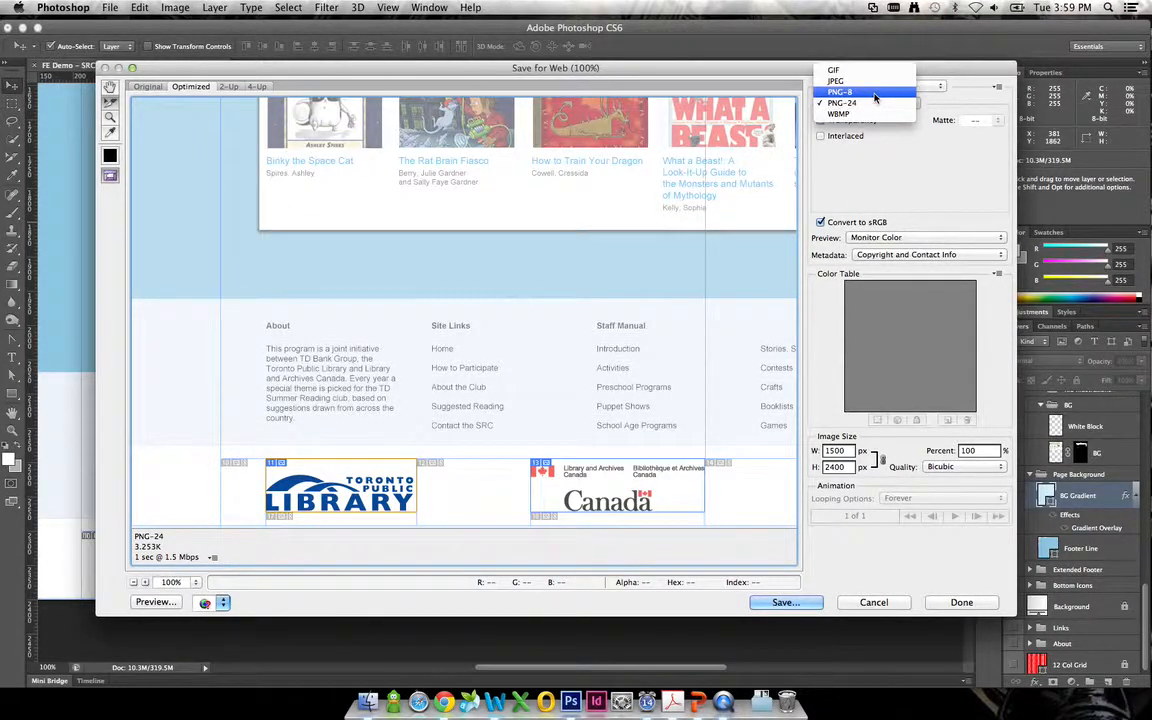
left_click(873, 93)
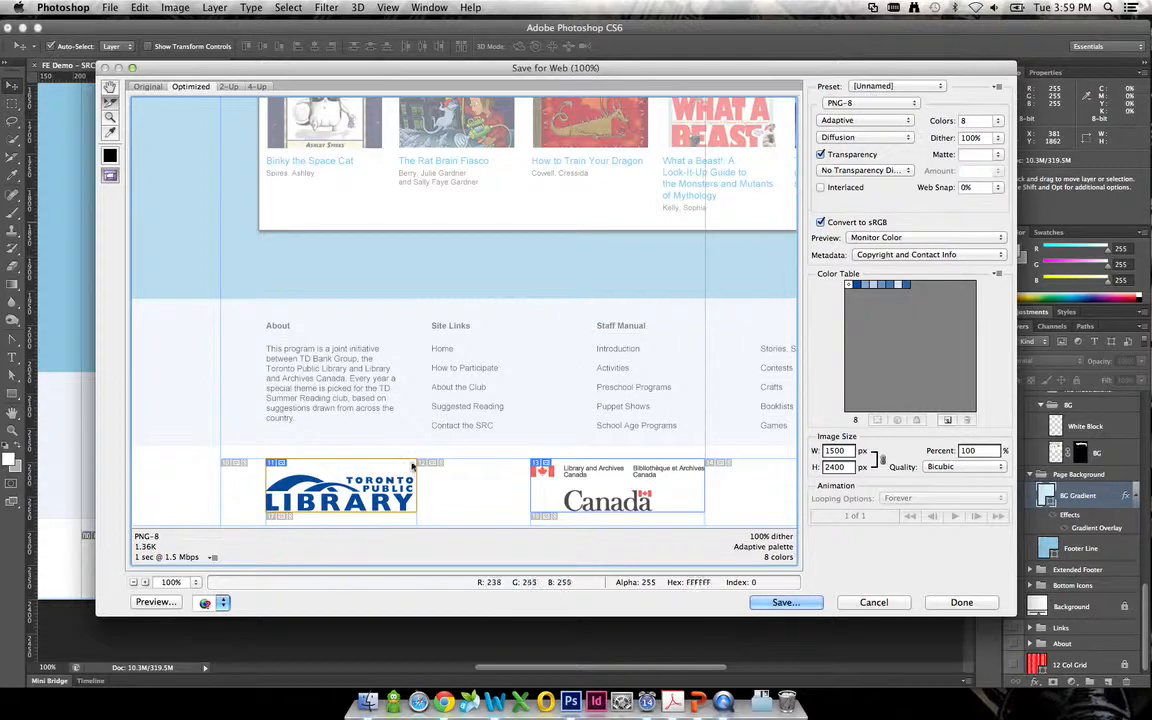
Try PNG-8 as the format of the Canada logo slice
left_click_drag(512, 445, 280, 432)
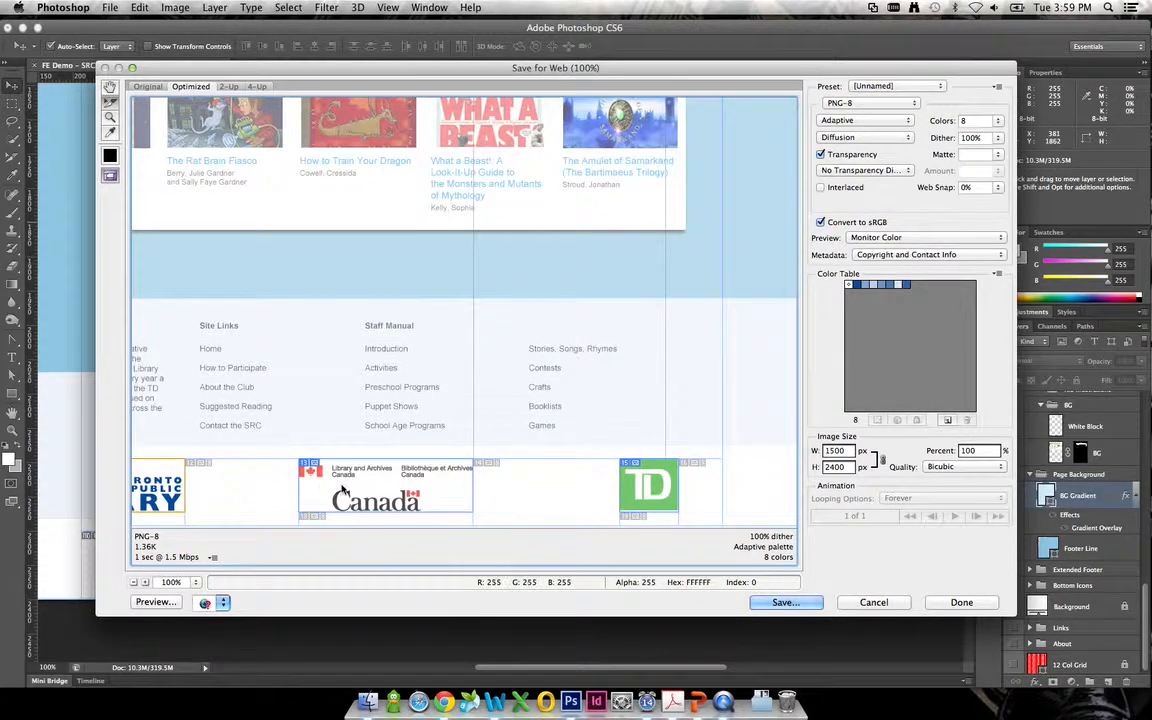
left_click(342, 488)
left_click(910, 102)
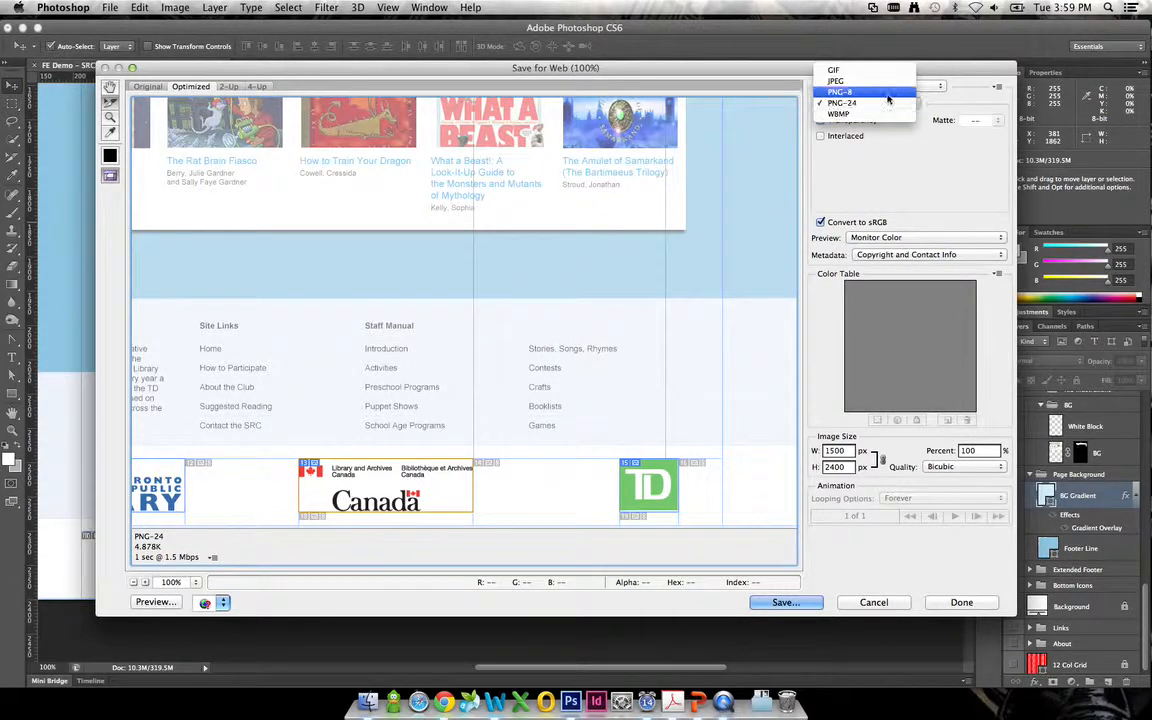
left_click(888, 97)
left_click(888, 102)
left_click(880, 85)
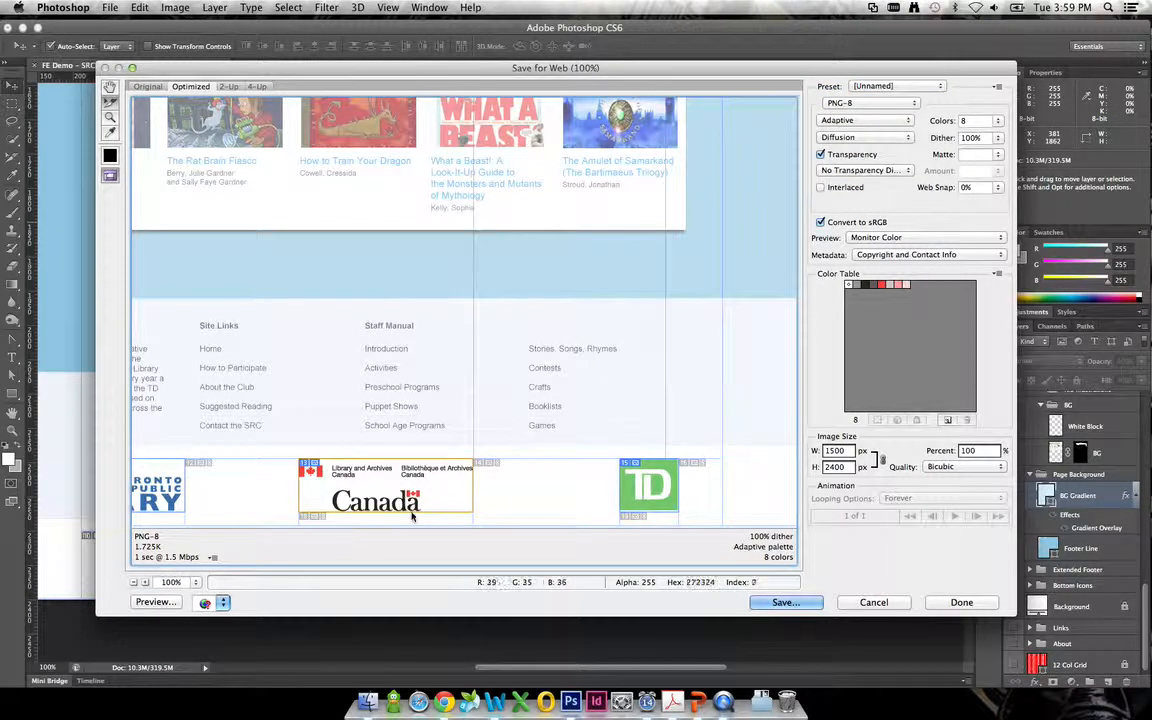
Examine the Canada logo slice's quality at 300% zoom and set its format to PNG-24
left_click(110, 117)
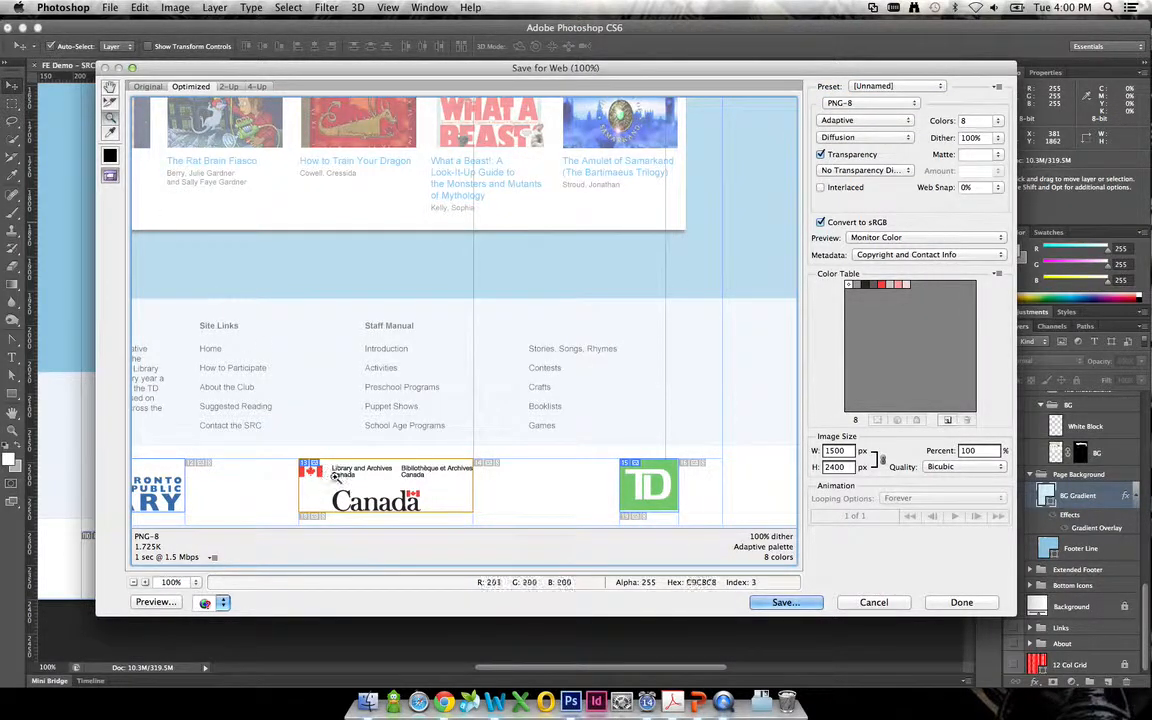
left_click(314, 483)
left_click(461, 425)
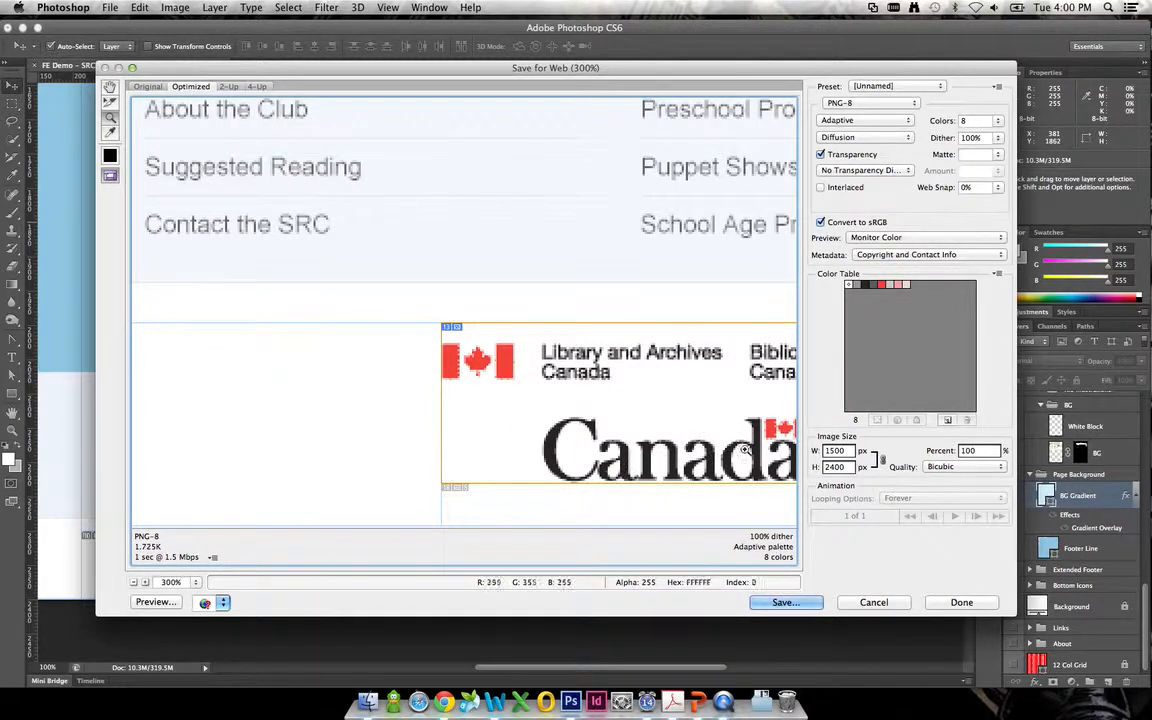
left_click_drag(678, 417, 476, 409)
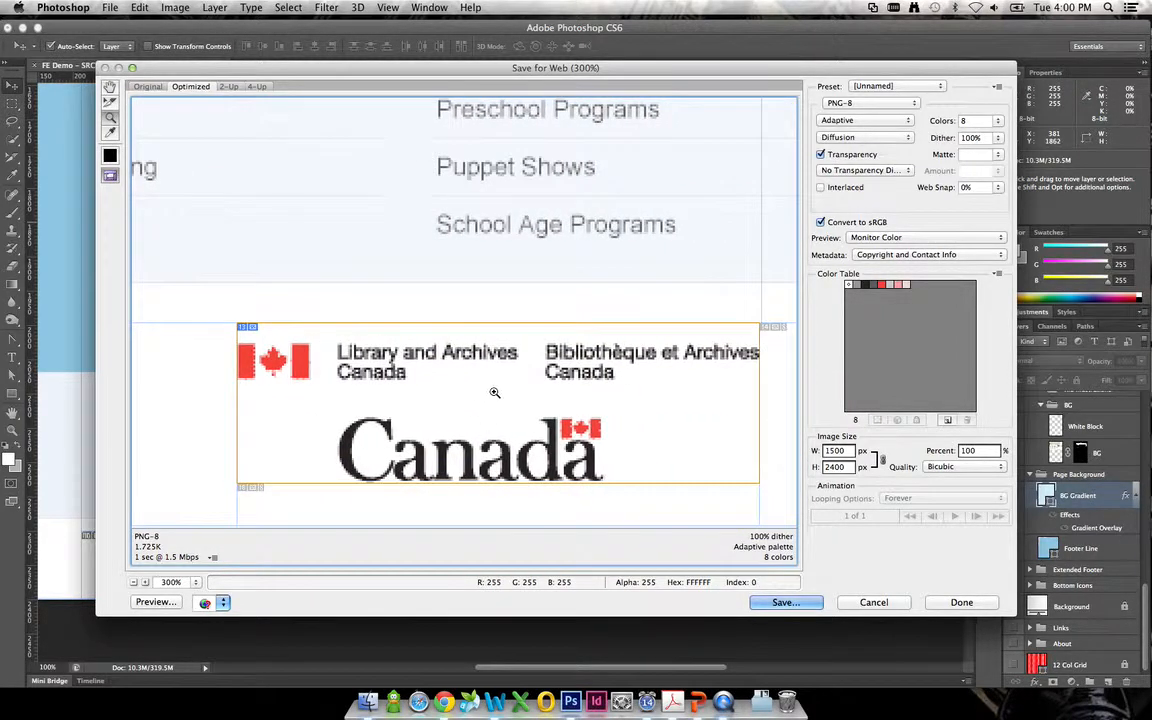
left_click(112, 101)
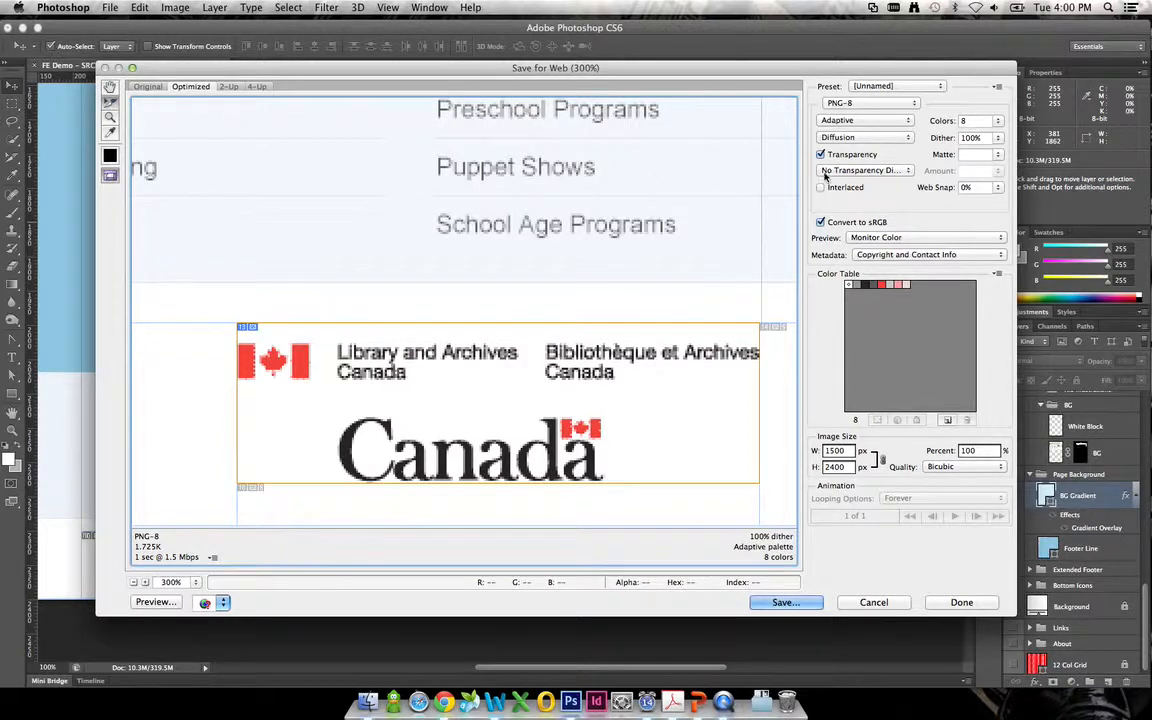
left_click(912, 104)
left_click(881, 116)
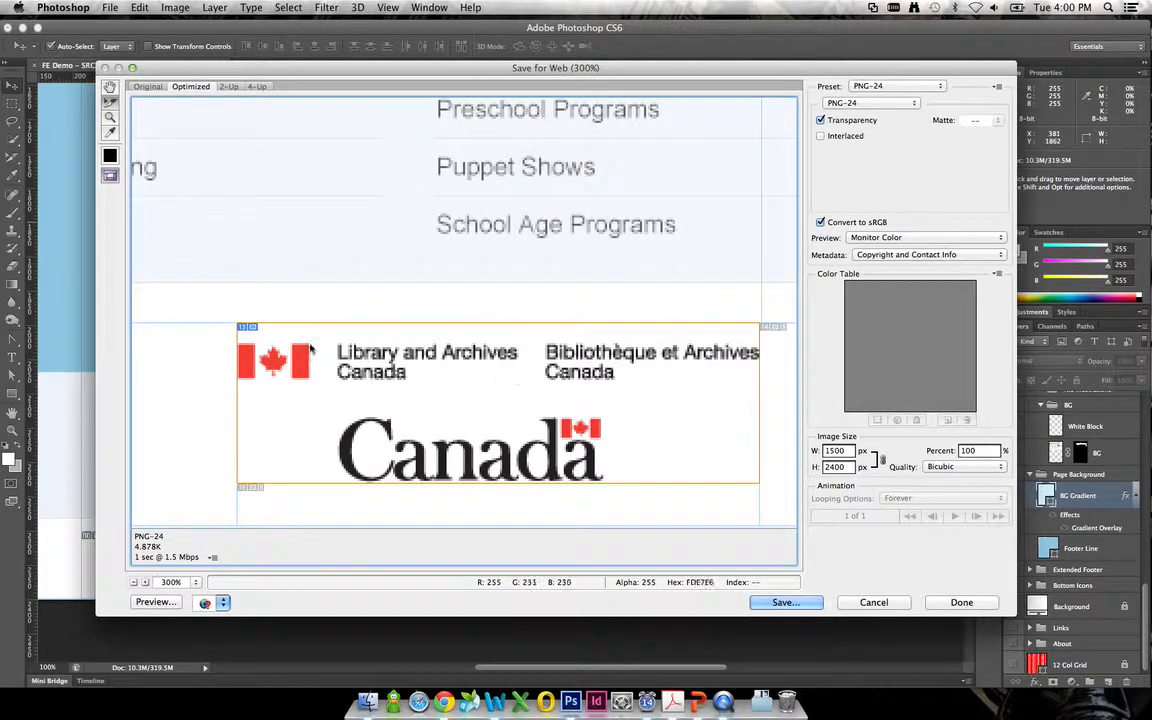
Compare PNG-8 and PNG-24 on the TD logo slice and set its format to PNG-8
scroll(630, 342, "right", 10)
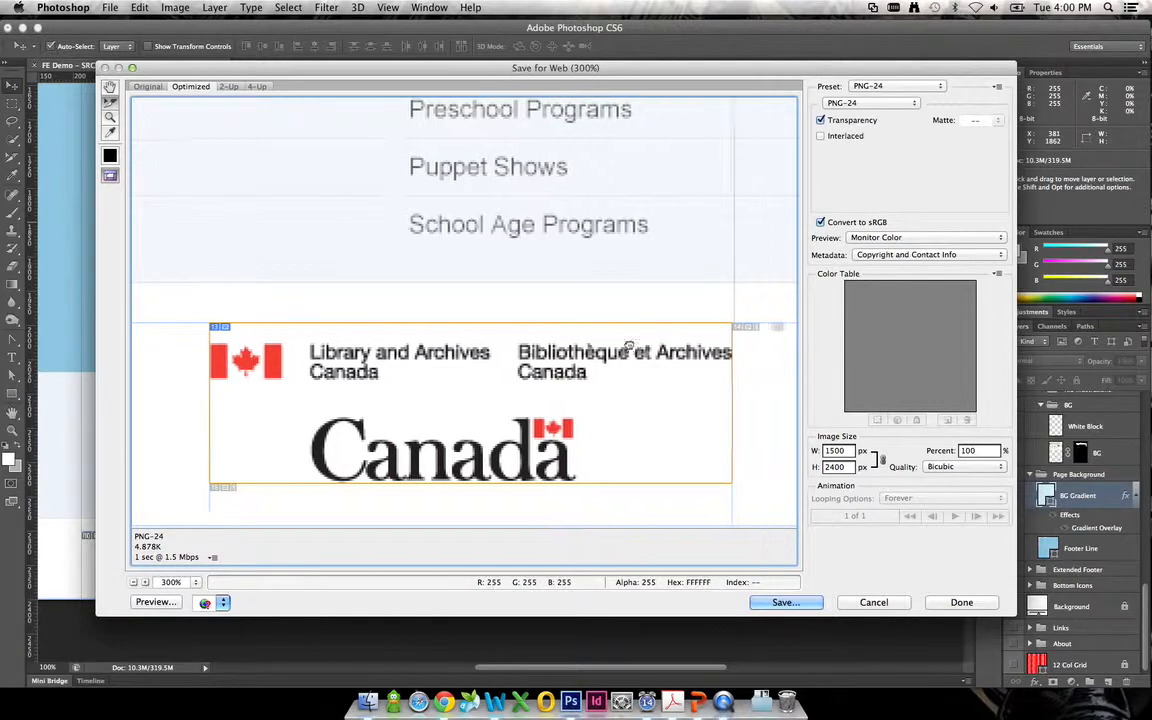
left_click_drag(346, 321, 316, 321)
left_click(701, 400)
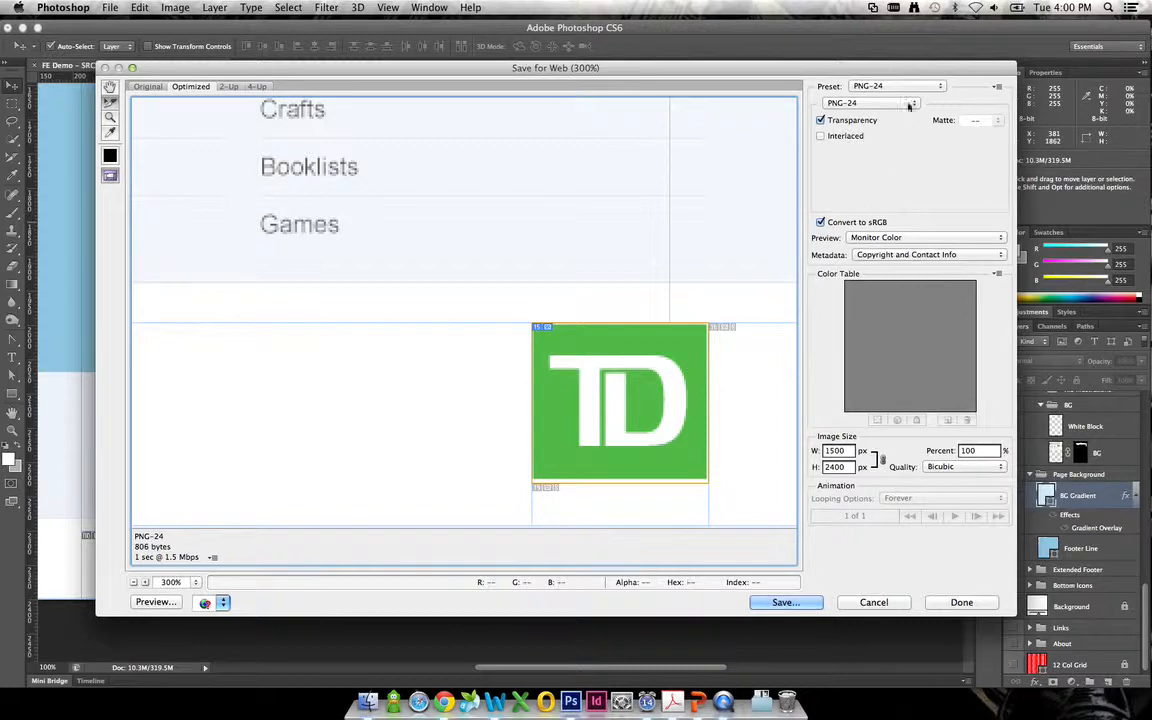
left_click(868, 102)
left_click(874, 92)
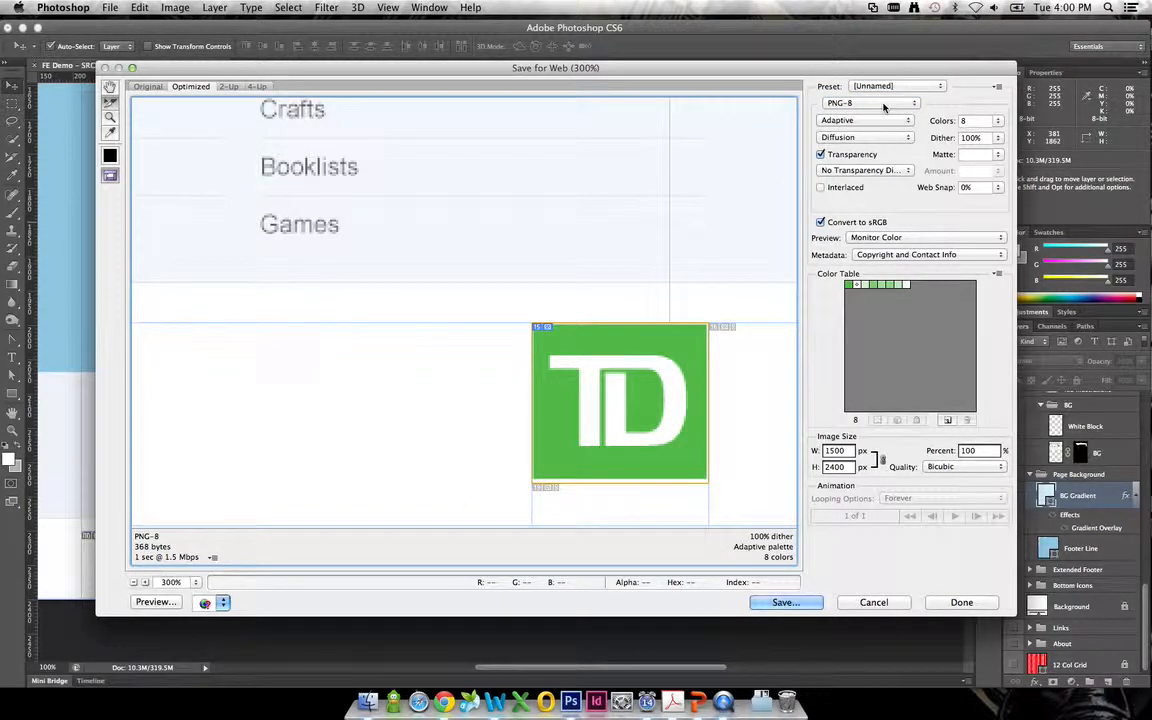
left_click(883, 104)
left_click(872, 114)
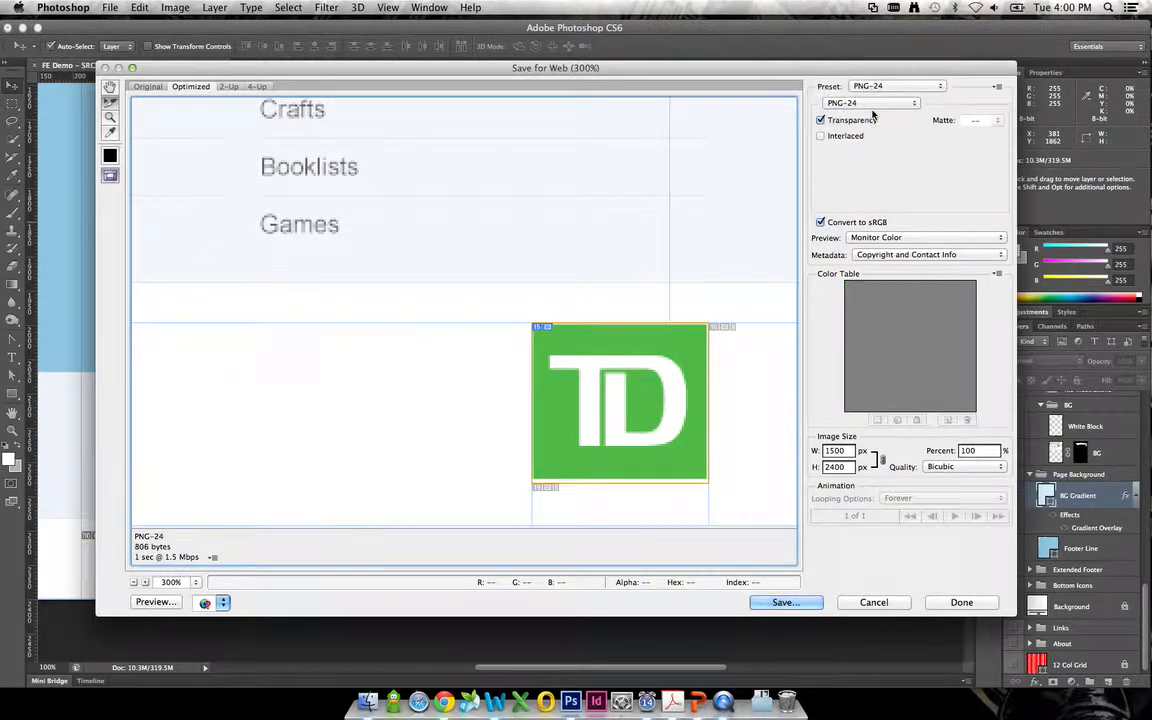
left_click(881, 104)
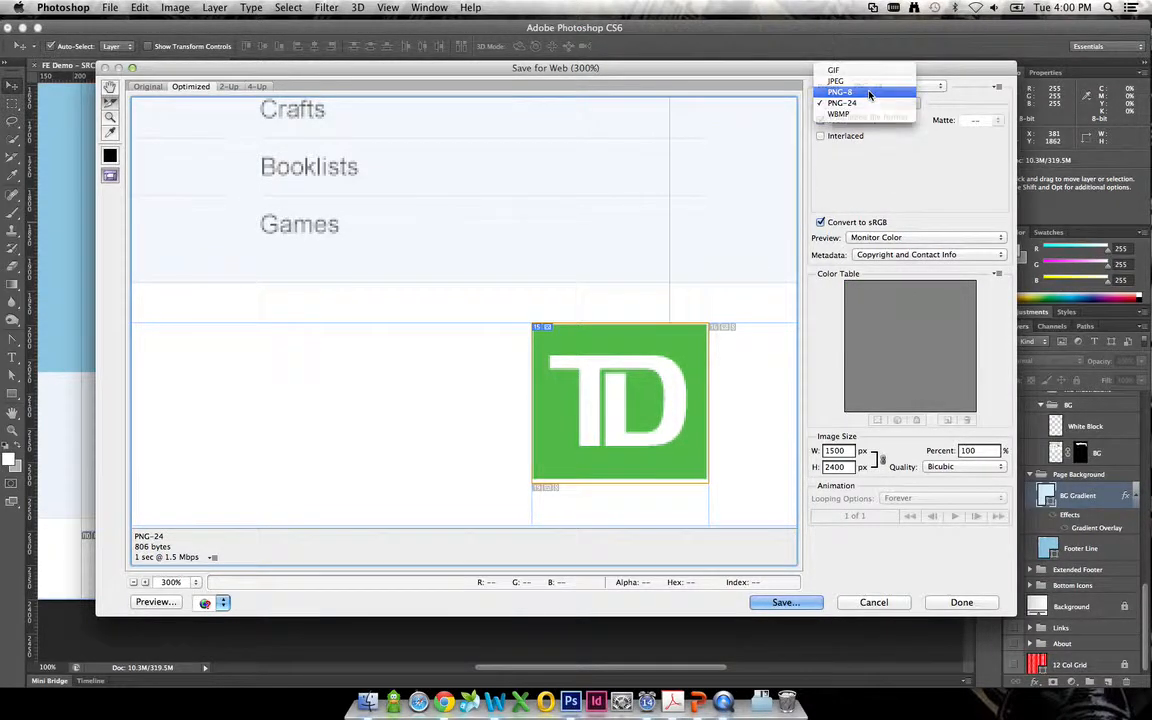
left_click(870, 93)
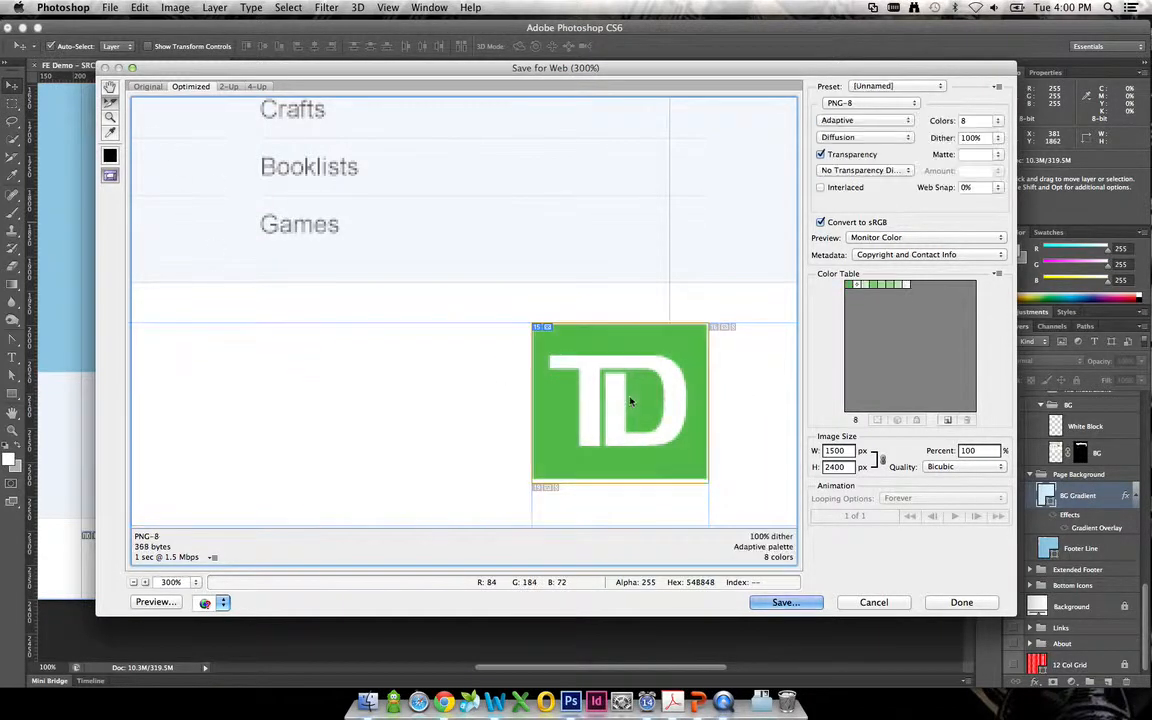
Select the TD, Canada and Toronto Public Library logo slices together in the Save for Web preview
scroll(434, 383, "left", 10)
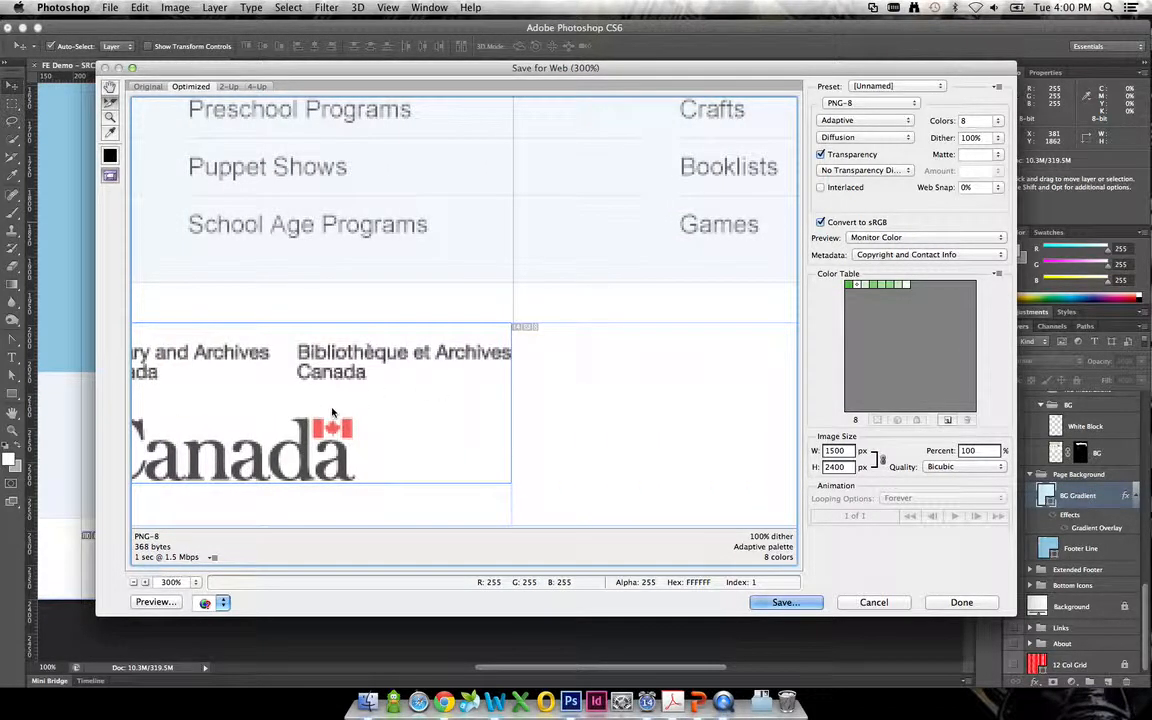
scroll(406, 406, "right", 10)
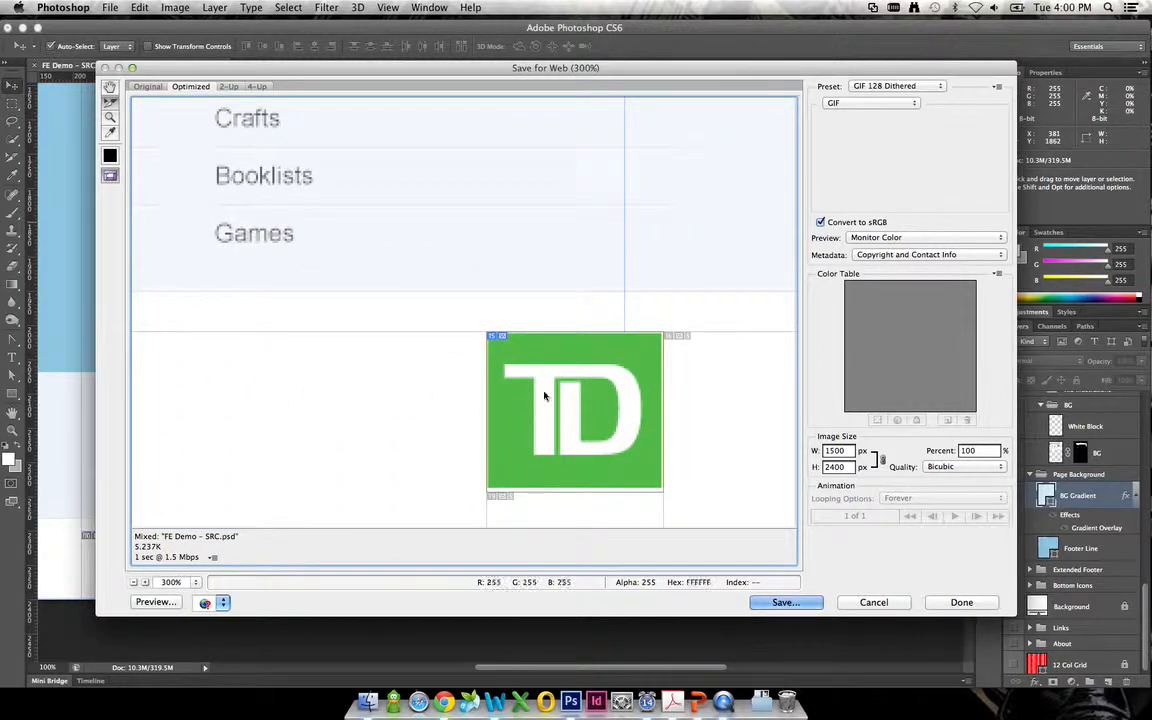
scroll(306, 401, "left", 15)
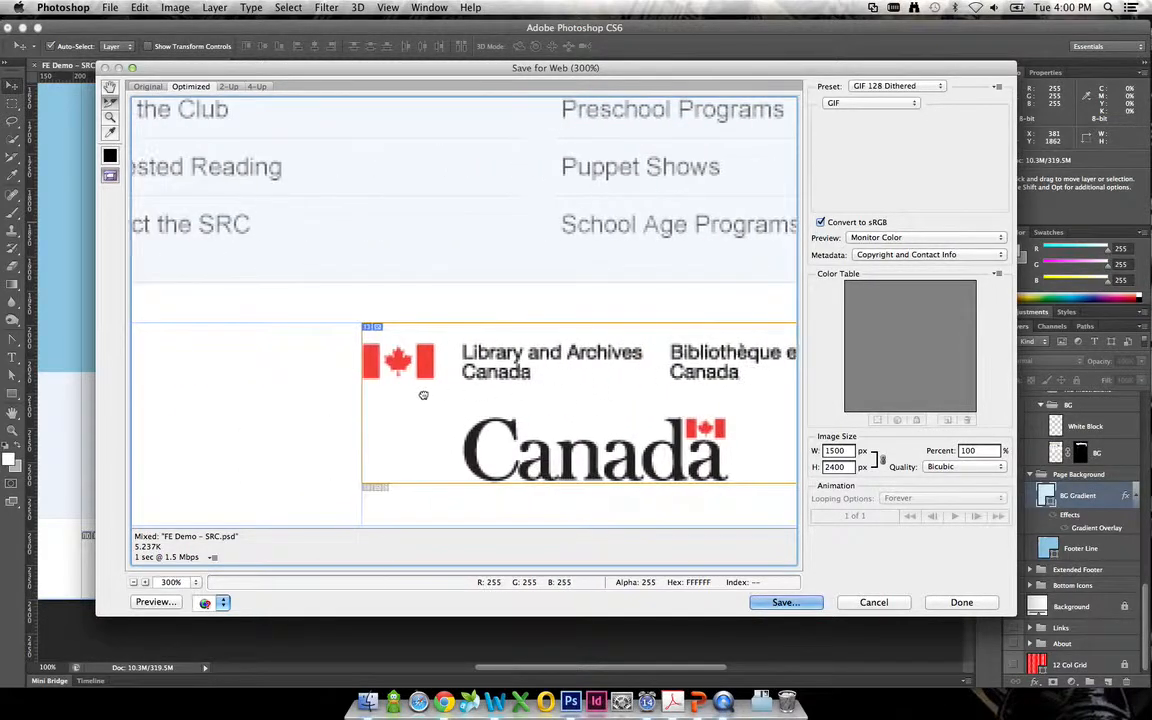
scroll(391, 404, "left", 3)
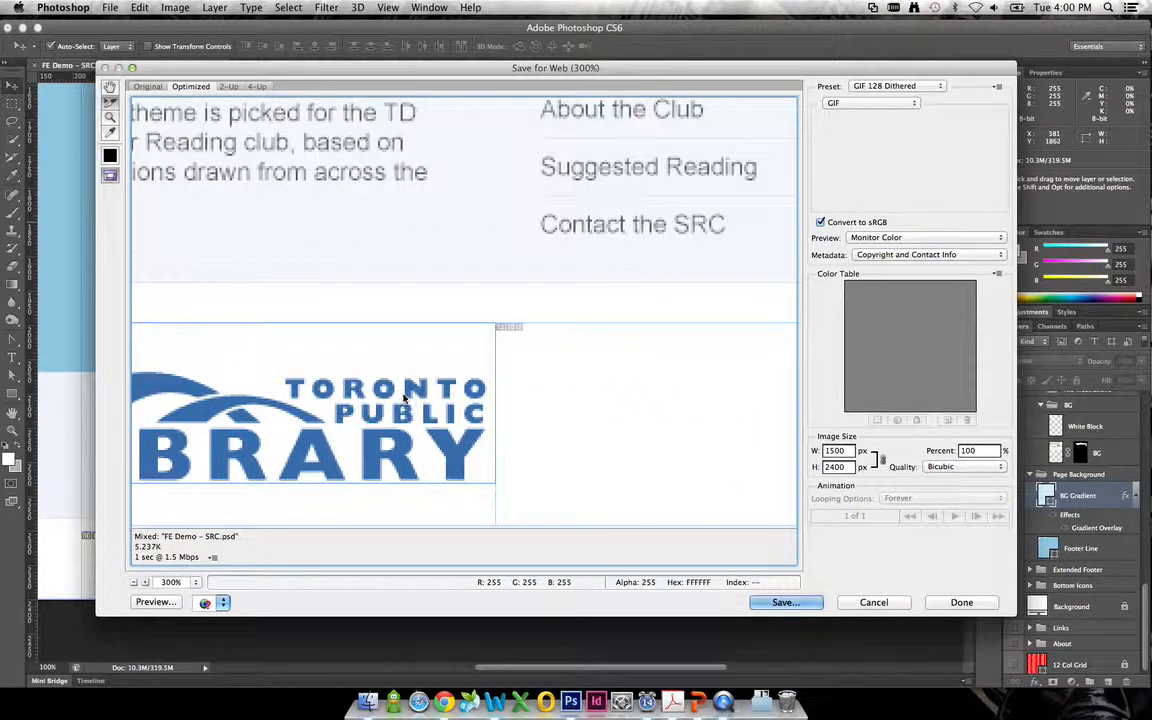
left_click(405, 398)
left_click_drag(656, 386, 450, 386)
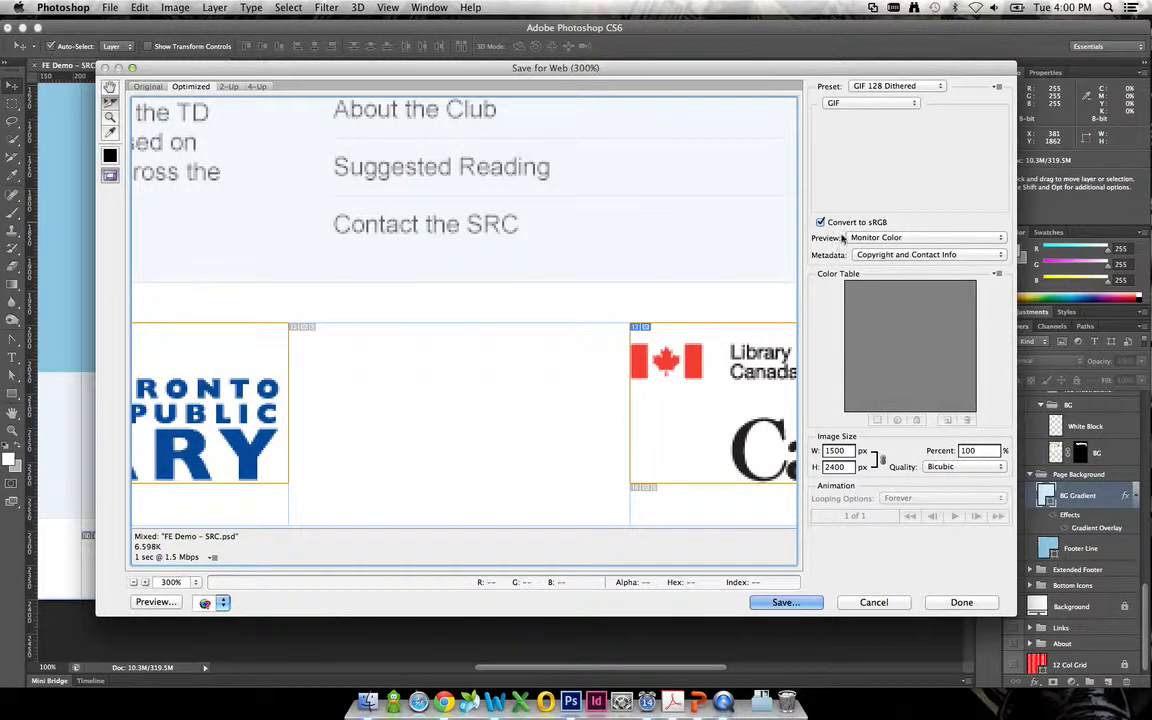
scroll(668, 502, "right", 6)
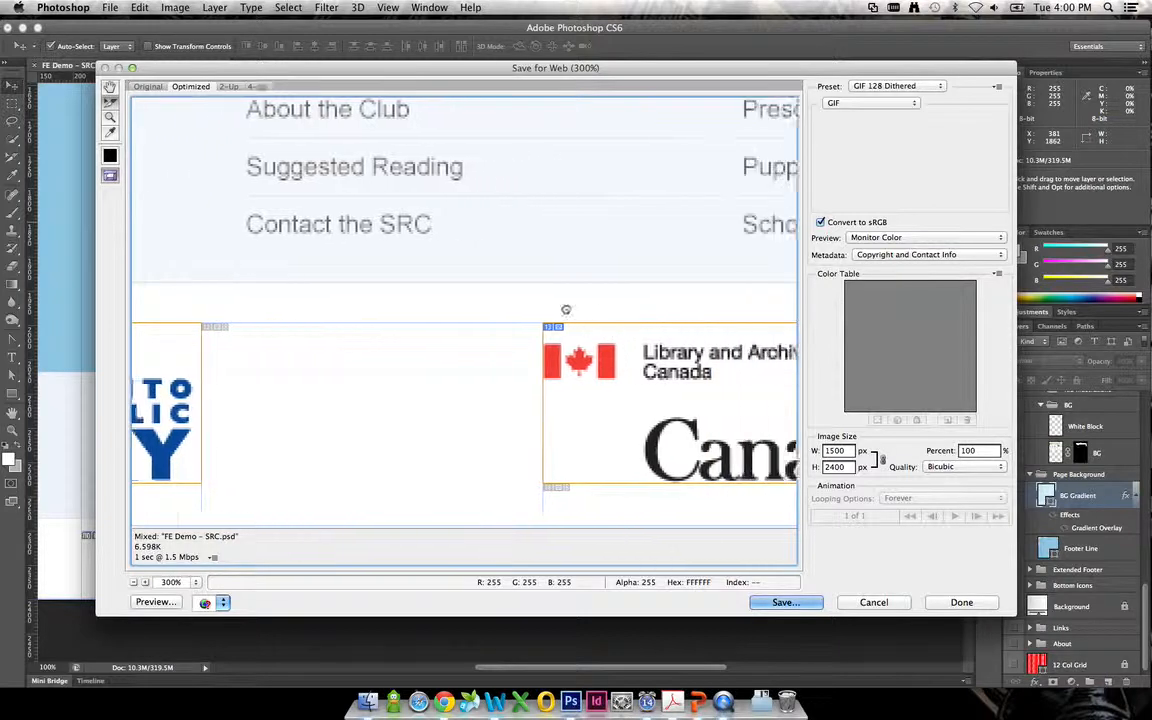
Save only the selected slices as images into the temp folder
left_click(786, 602)
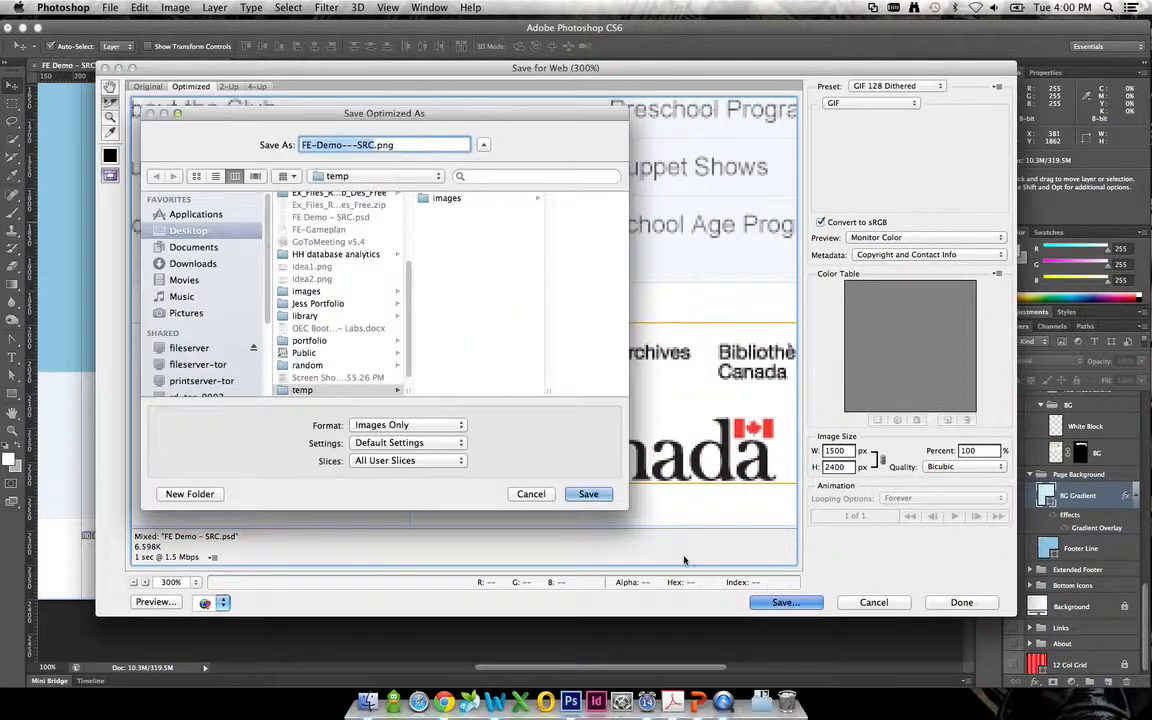
left_click(408, 460)
left_click(390, 472)
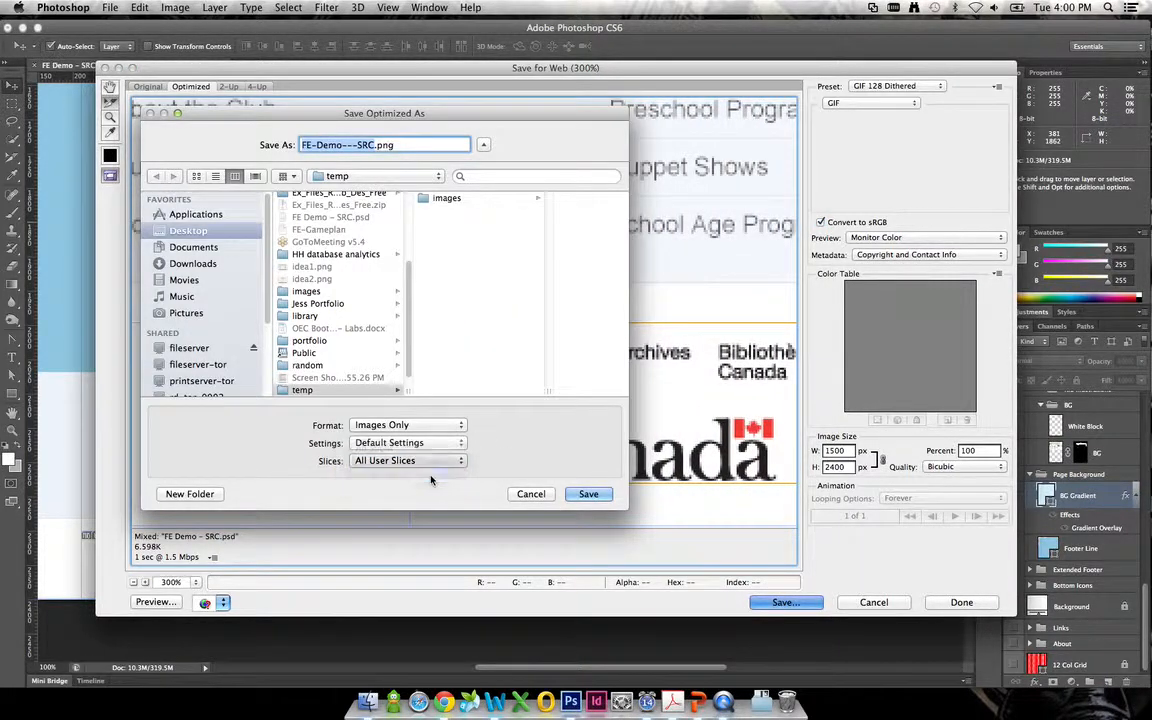
left_click(438, 198)
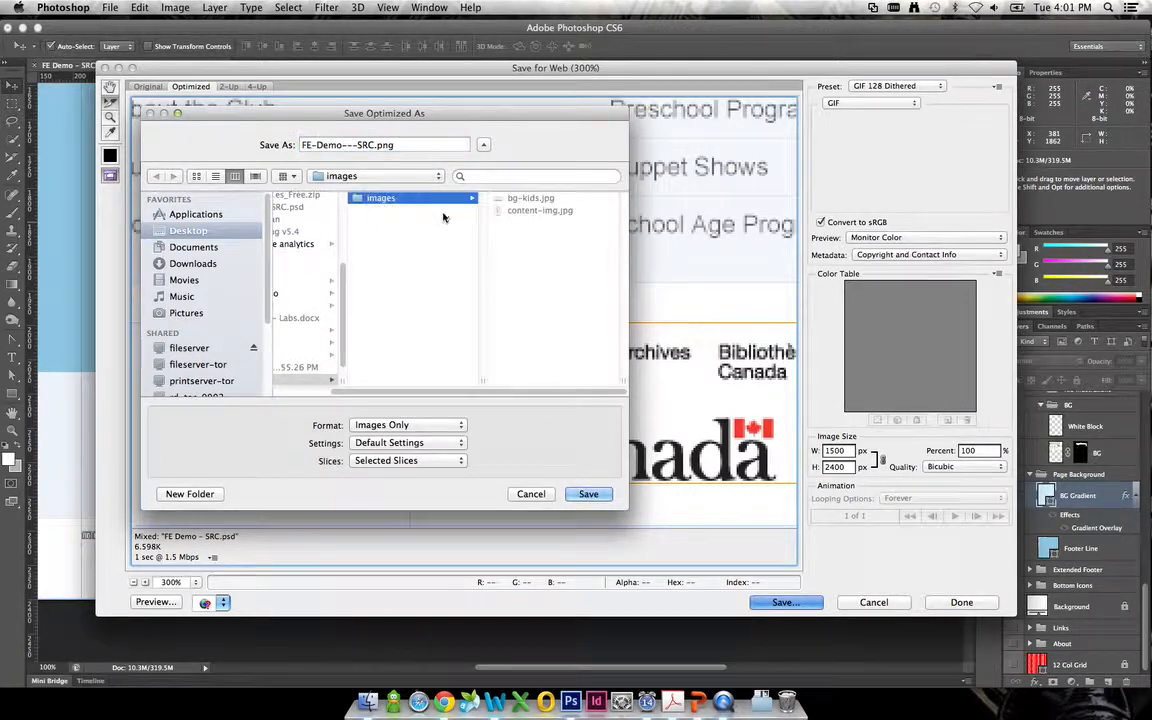
left_click(380, 225)
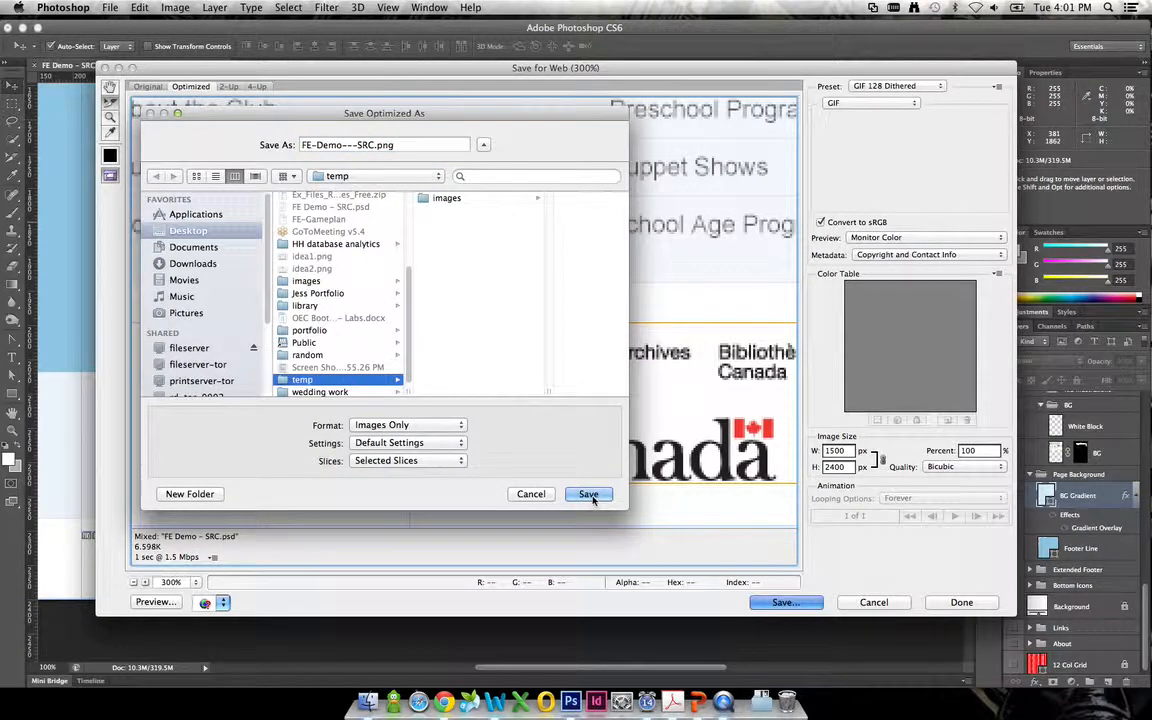
left_click(588, 494)
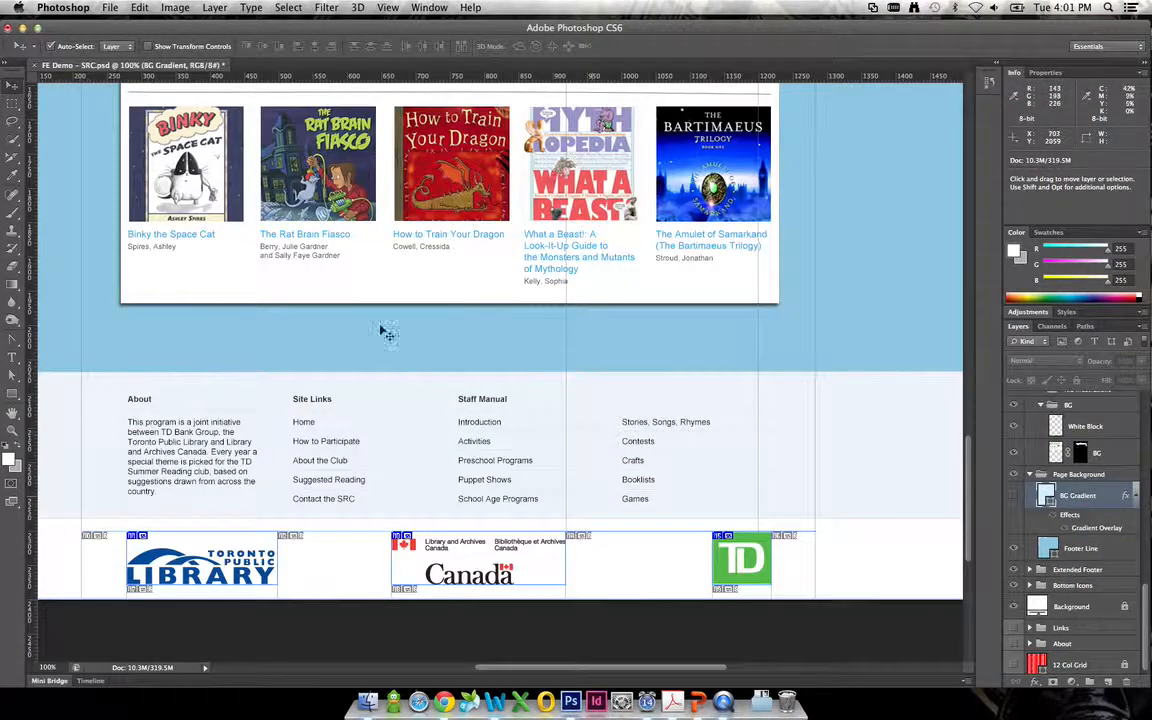
Switch to Finder's images folder, place la-logo-EN.png beside content-img.jpg and preview the exported images one after another
left_click(22, 29)
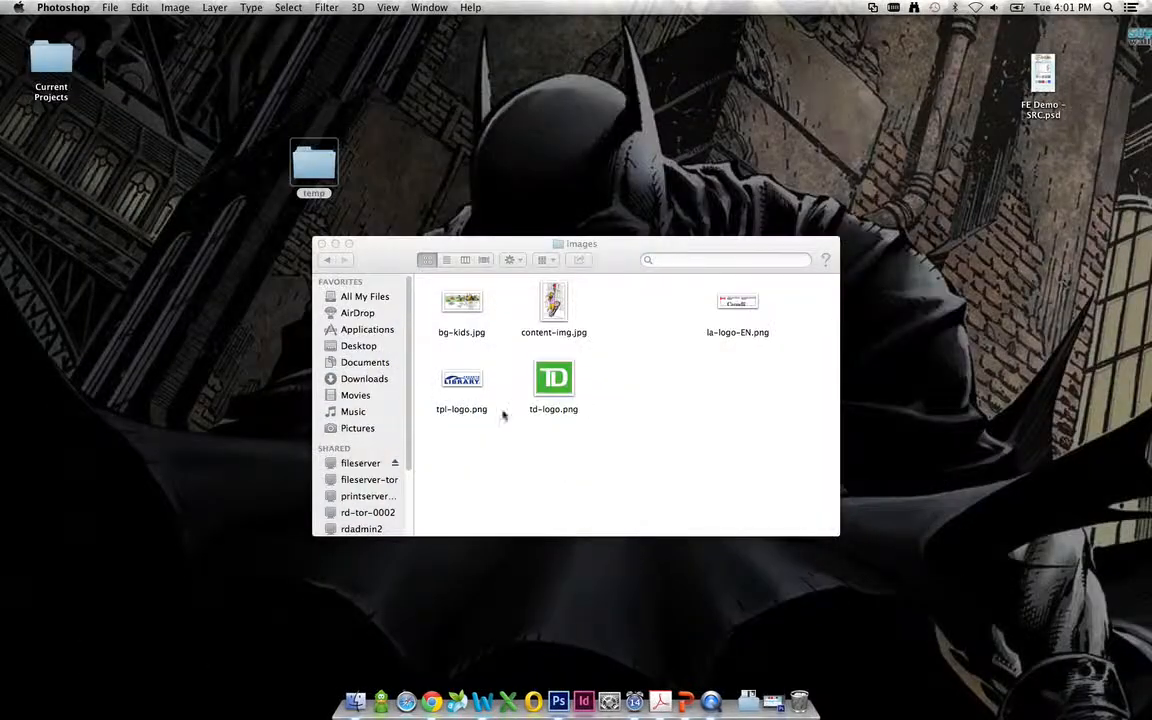
left_click_drag(730, 305, 639, 302)
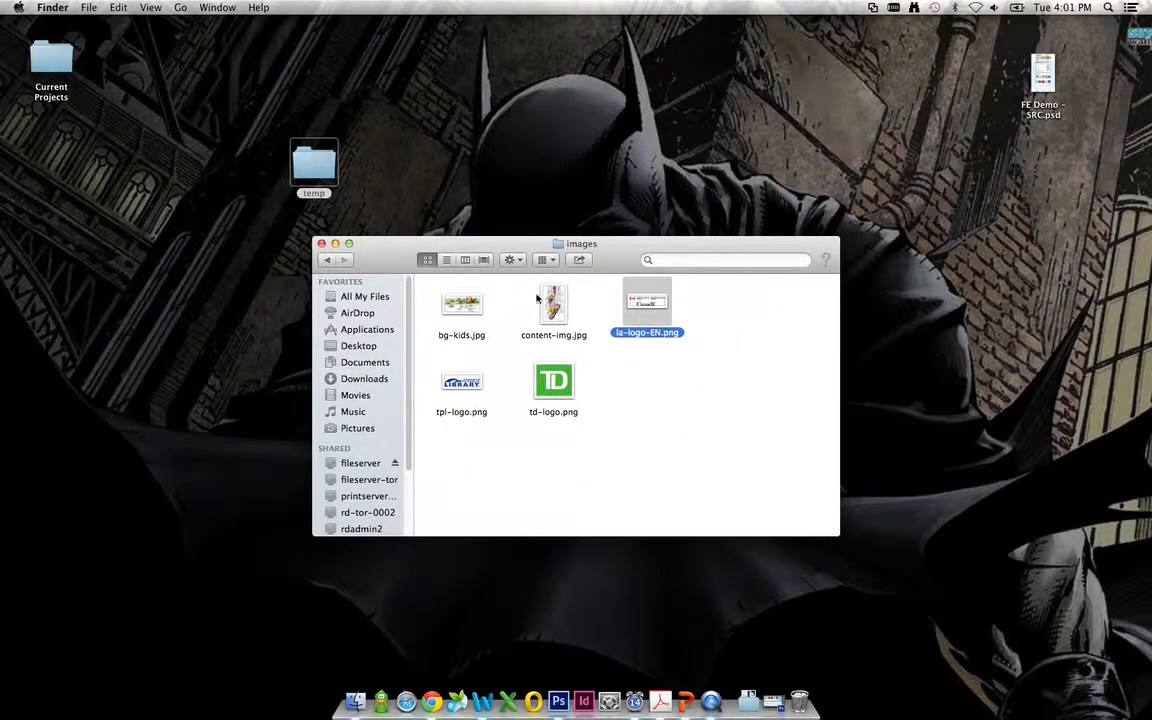
left_click(437, 302)
left_click(450, 306)
key("space")
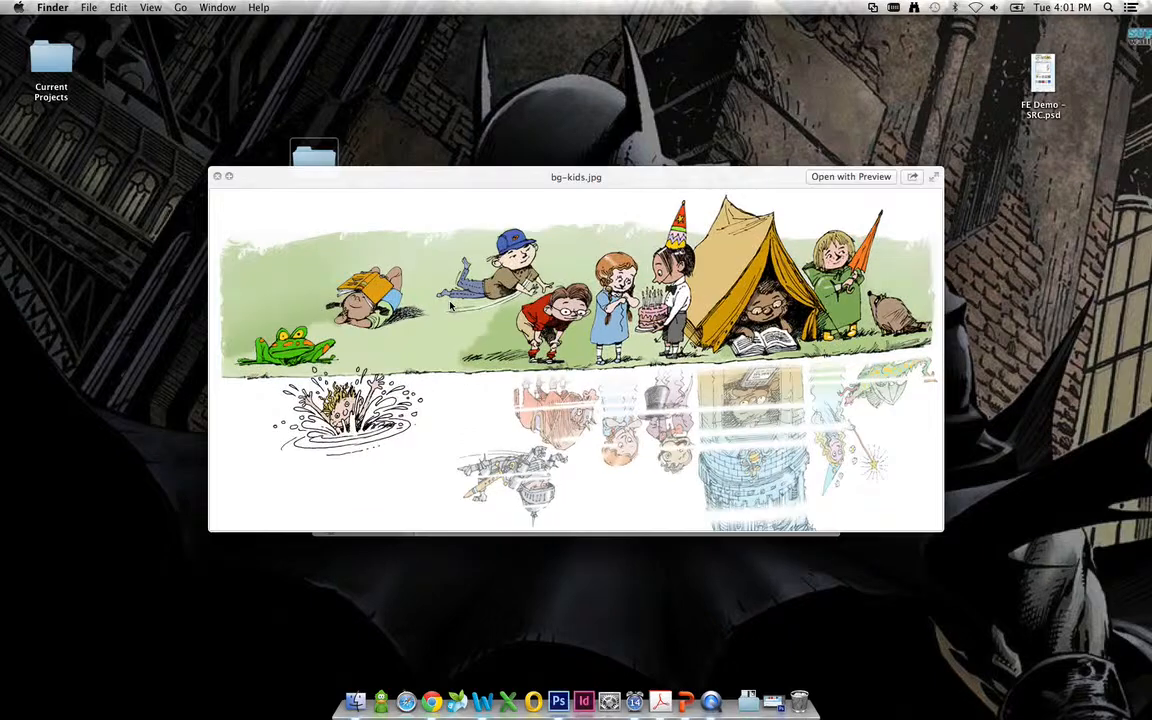
key("Right")
key("Right")
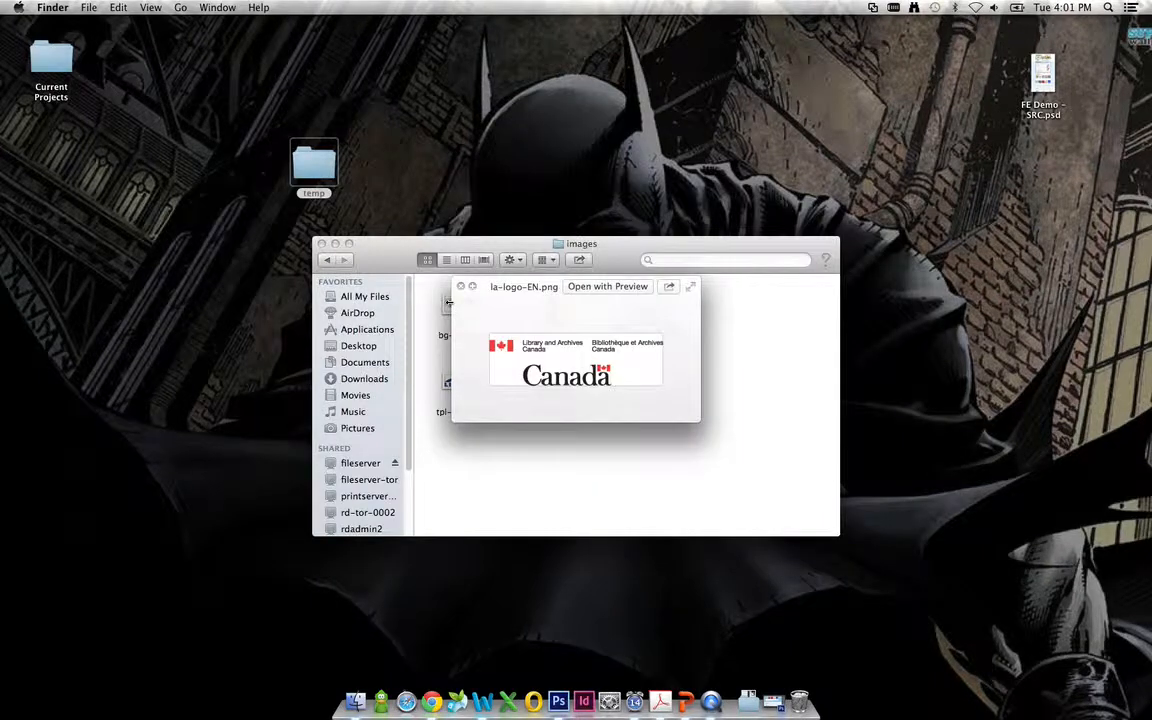
key("Right")
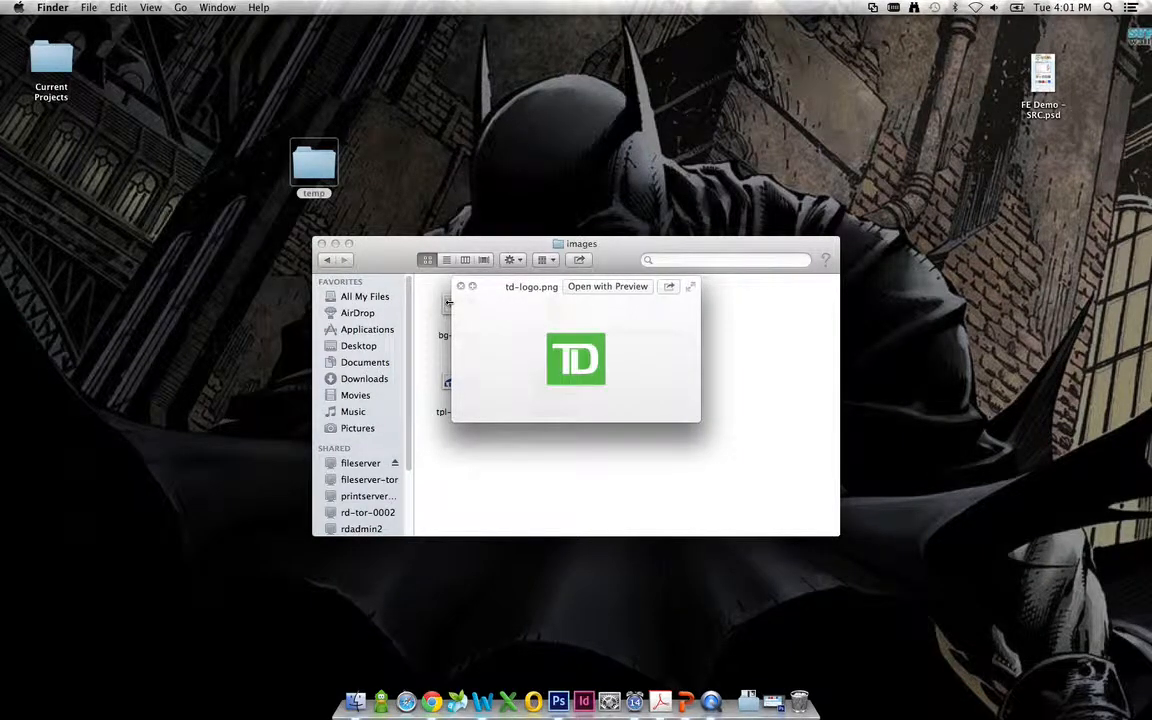
key("Right")
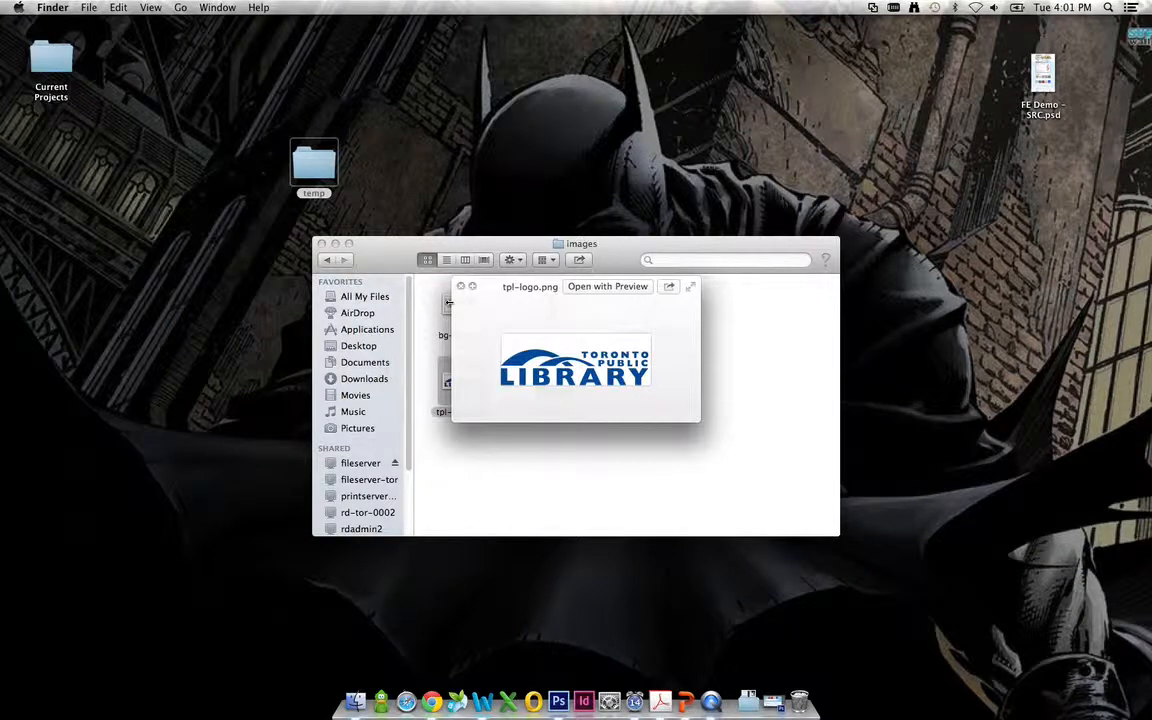
key("space")
left_click(630, 378)
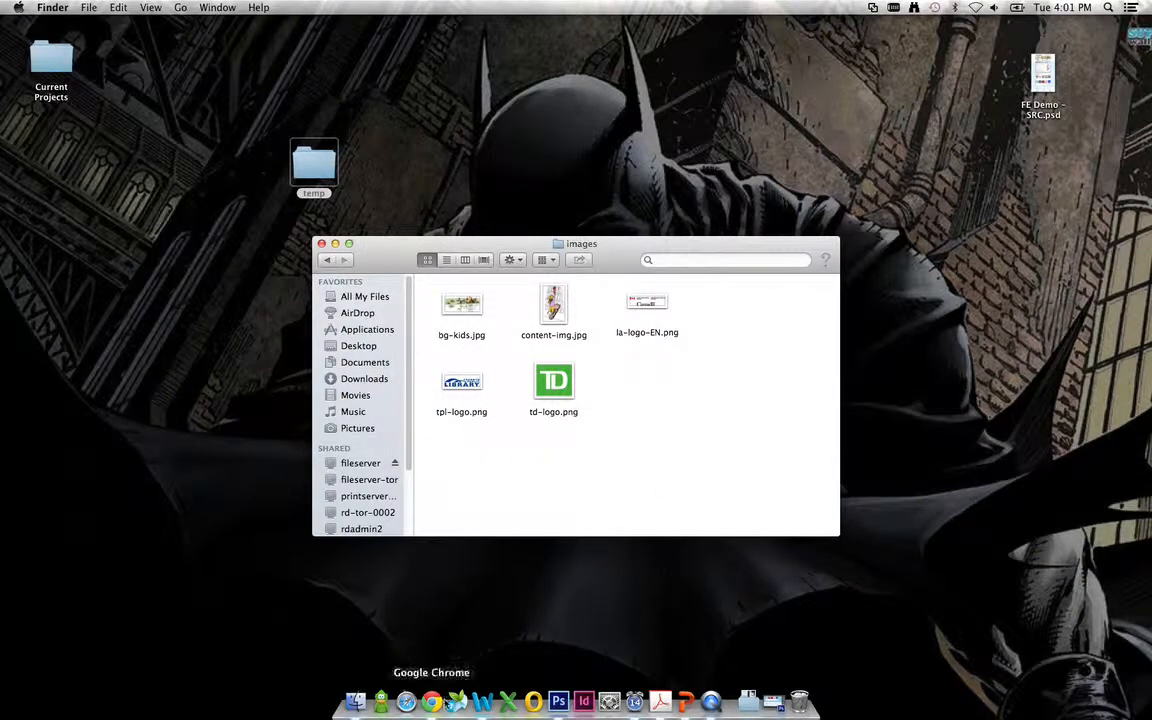
Switch back to Photoshop and activate the Slice tool for the FE Demo - SRC.psd page design
left_click(559, 702)
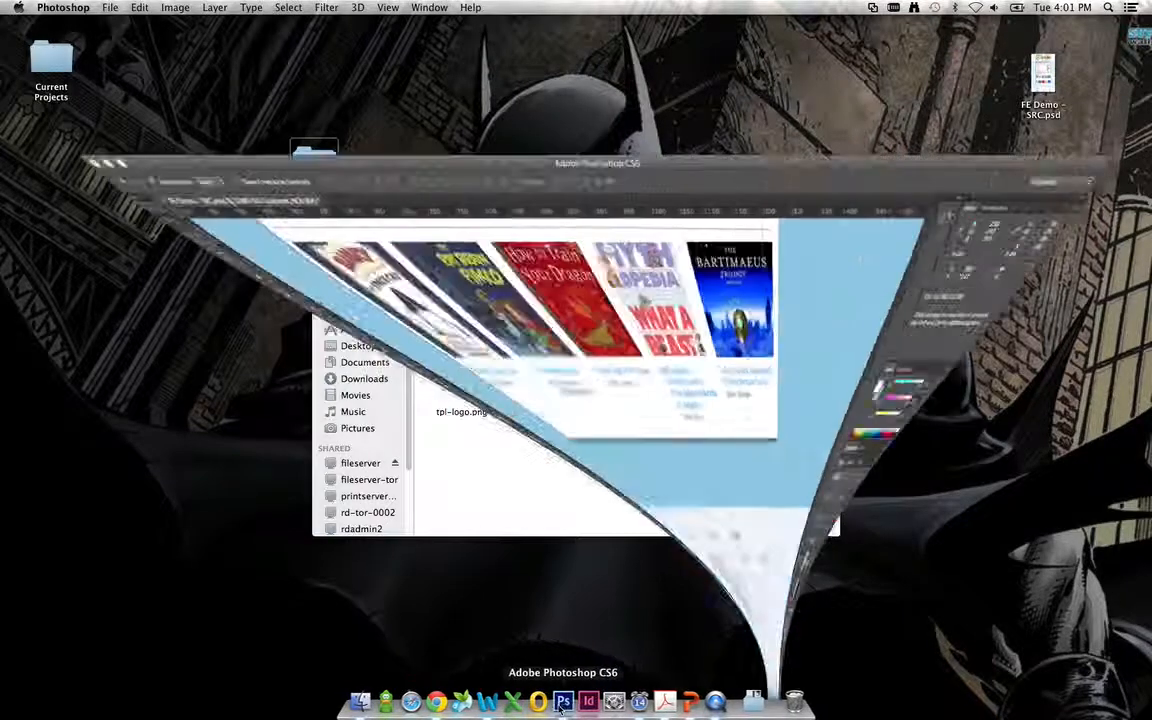
left_click(8, 157)
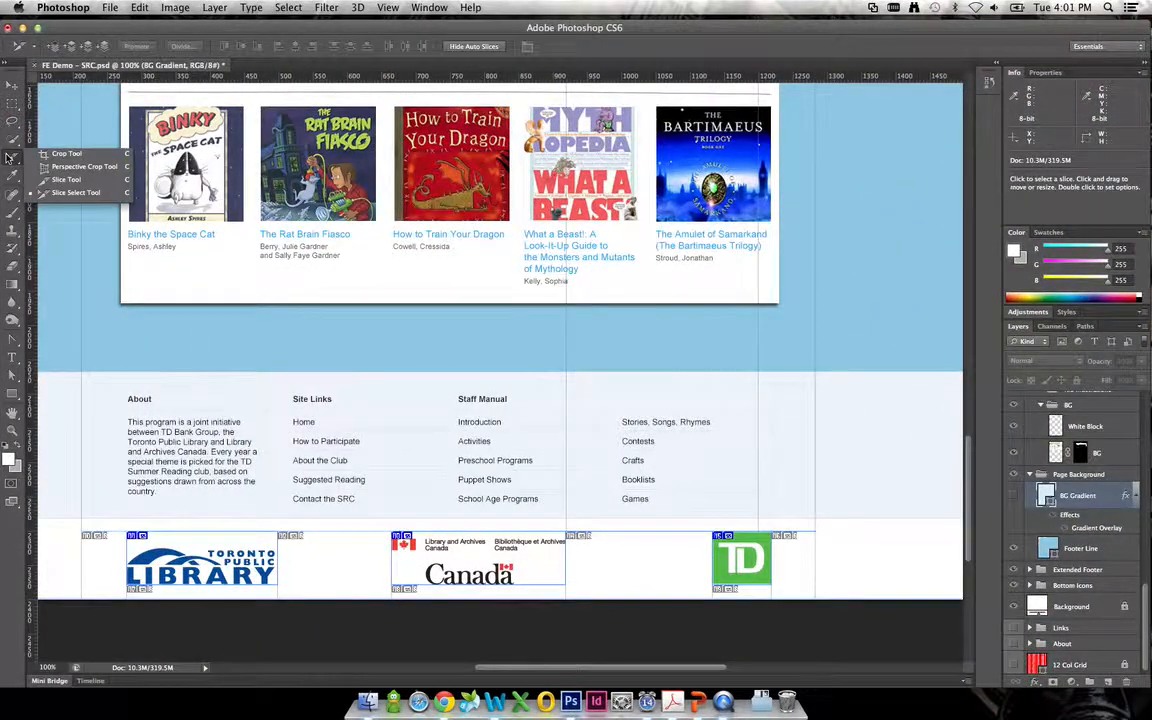
left_click(85, 182)
Examine the existing slices across the whole page design, from the header illustration through the content area to the footer logos
scroll(226, 291, "up", 6)
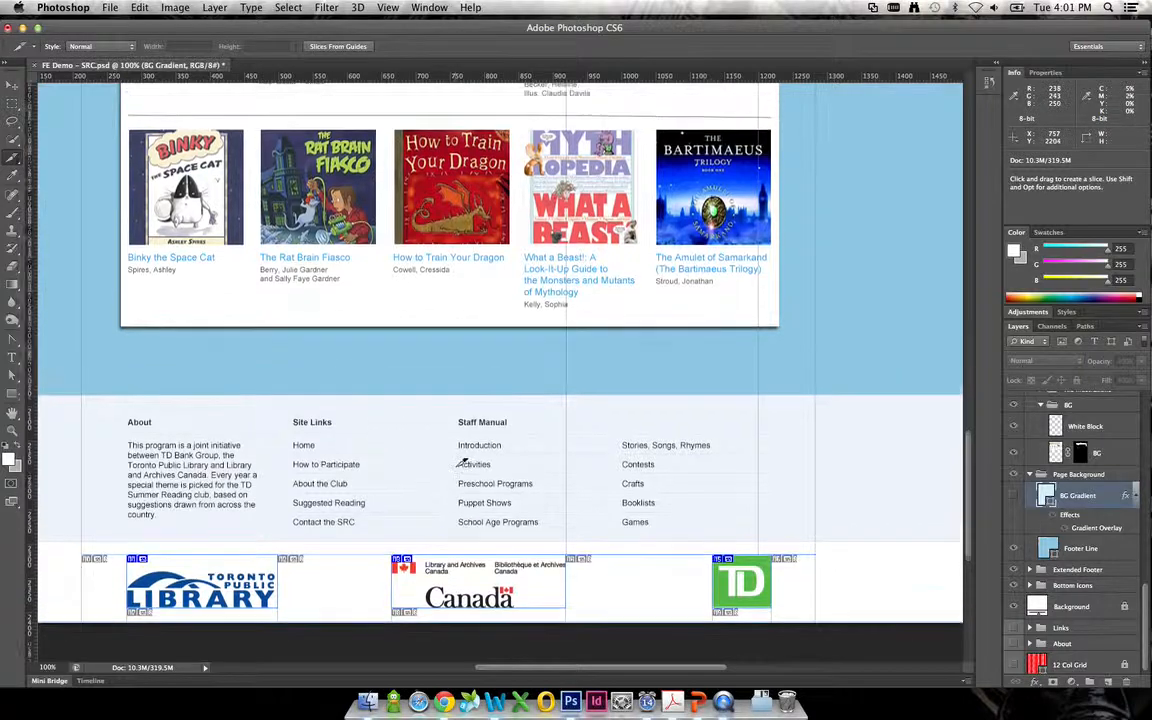
scroll(452, 480, "up", 10)
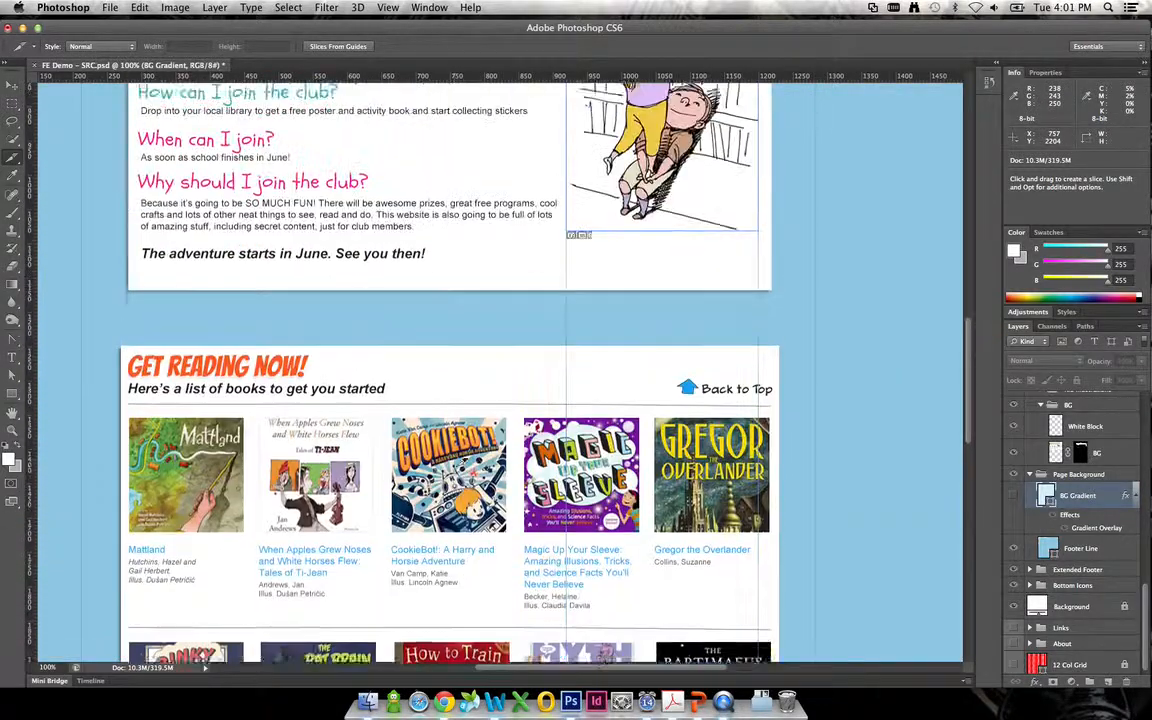
scroll(452, 480, "up", 4)
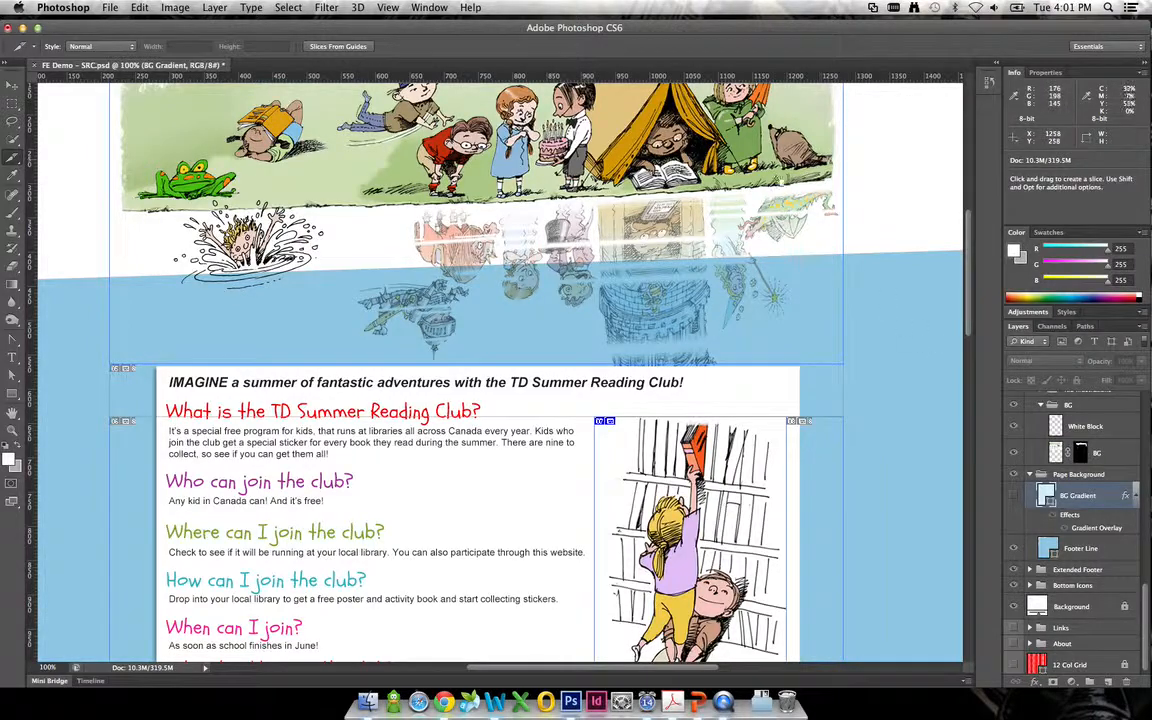
left_click_drag(681, 177, 668, 457)
scroll(668, 457, "down", 6)
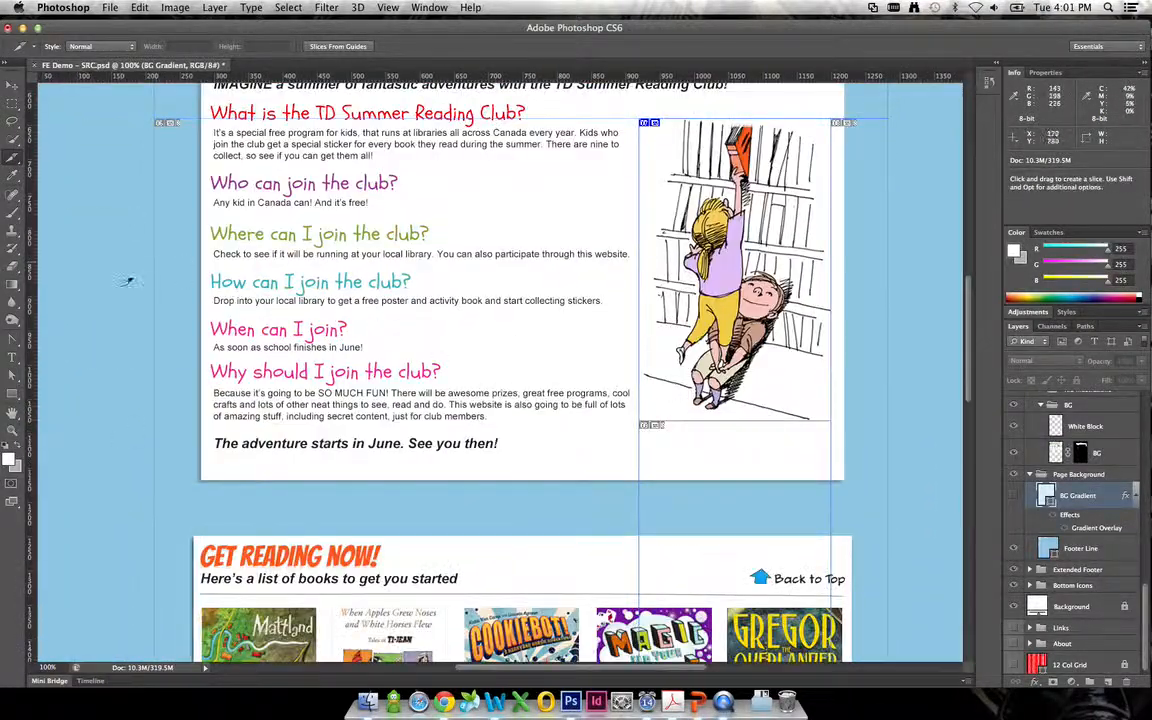
scroll(708, 583, "down", 8)
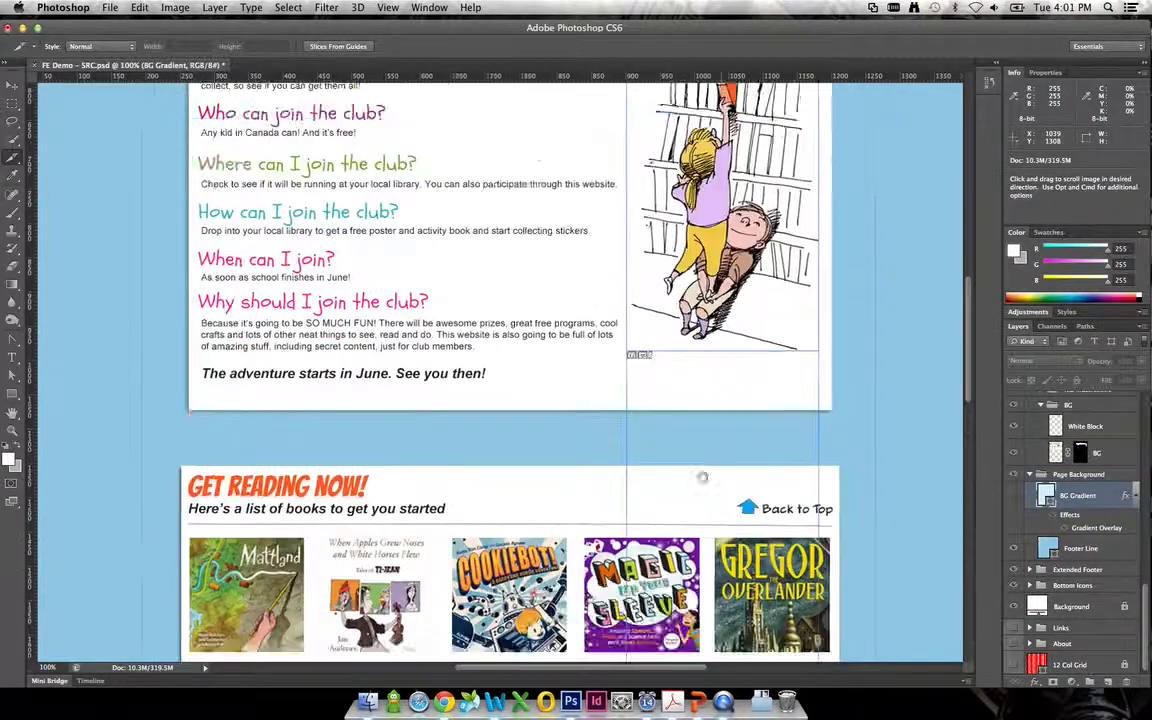
scroll(656, 468, "down", 3)
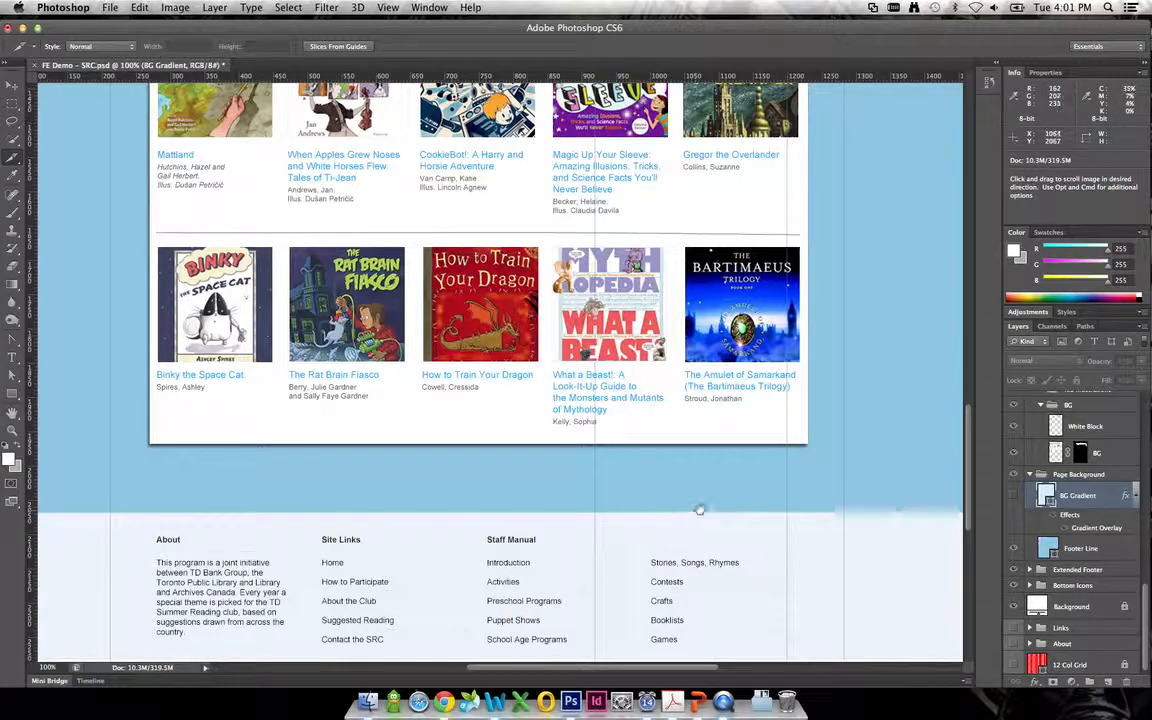
left_click_drag(695, 511, 783, 353)
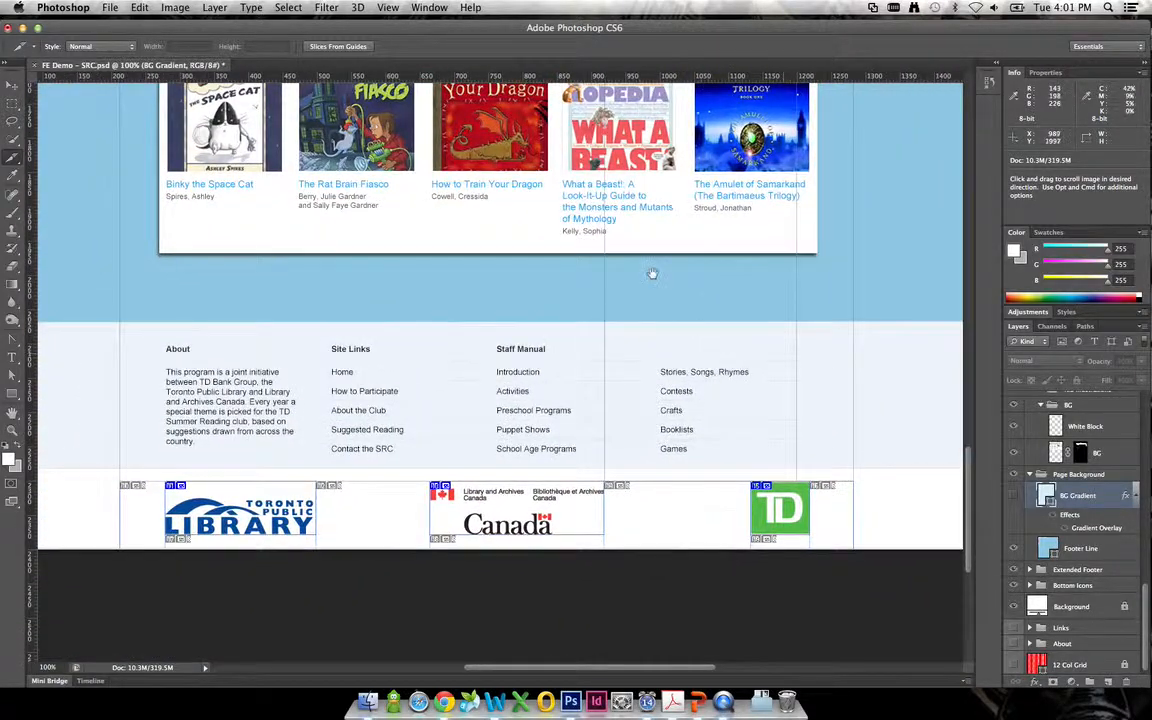
scroll(651, 273, "up", 10)
scroll(474, 301, "up", 6)
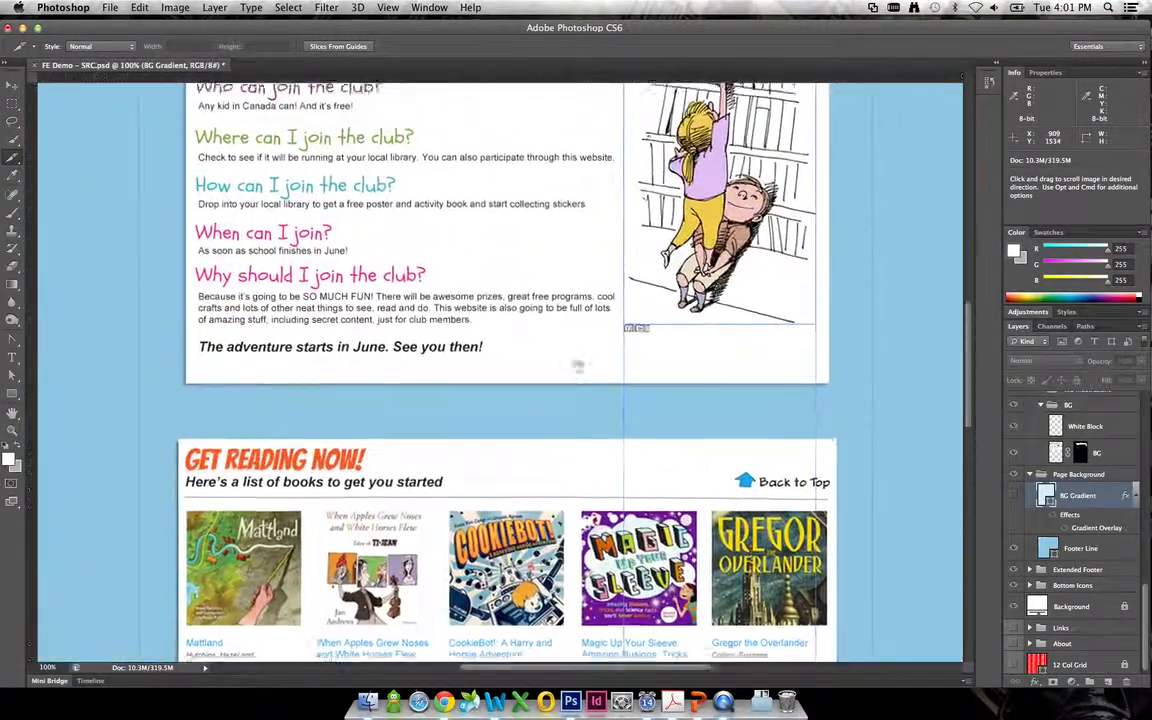
scroll(474, 301, "up", 7)
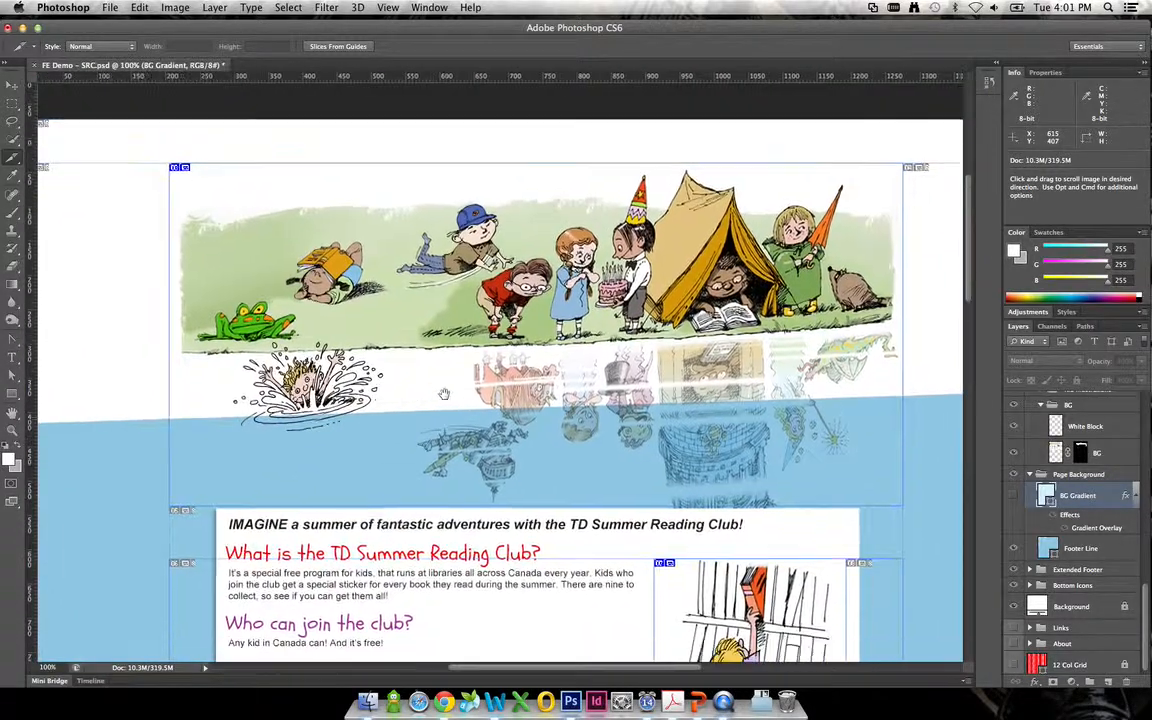
left_click_drag(444, 393, 447, 346)
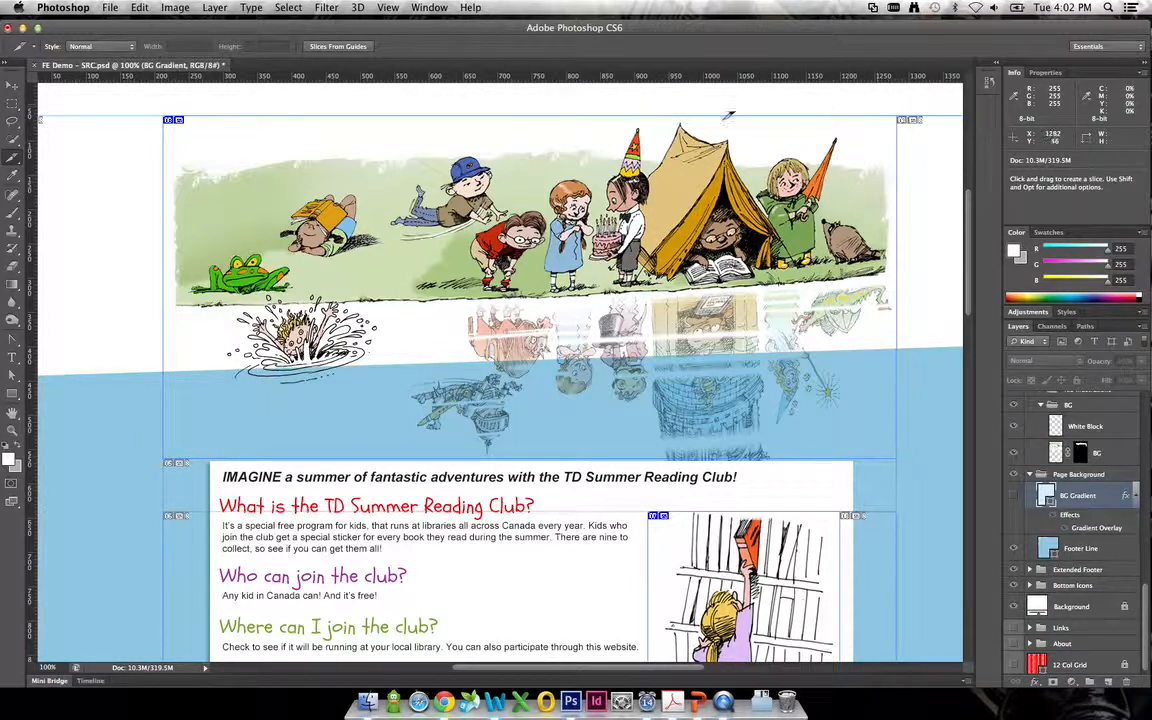
scroll(657, 500, "down", 20)
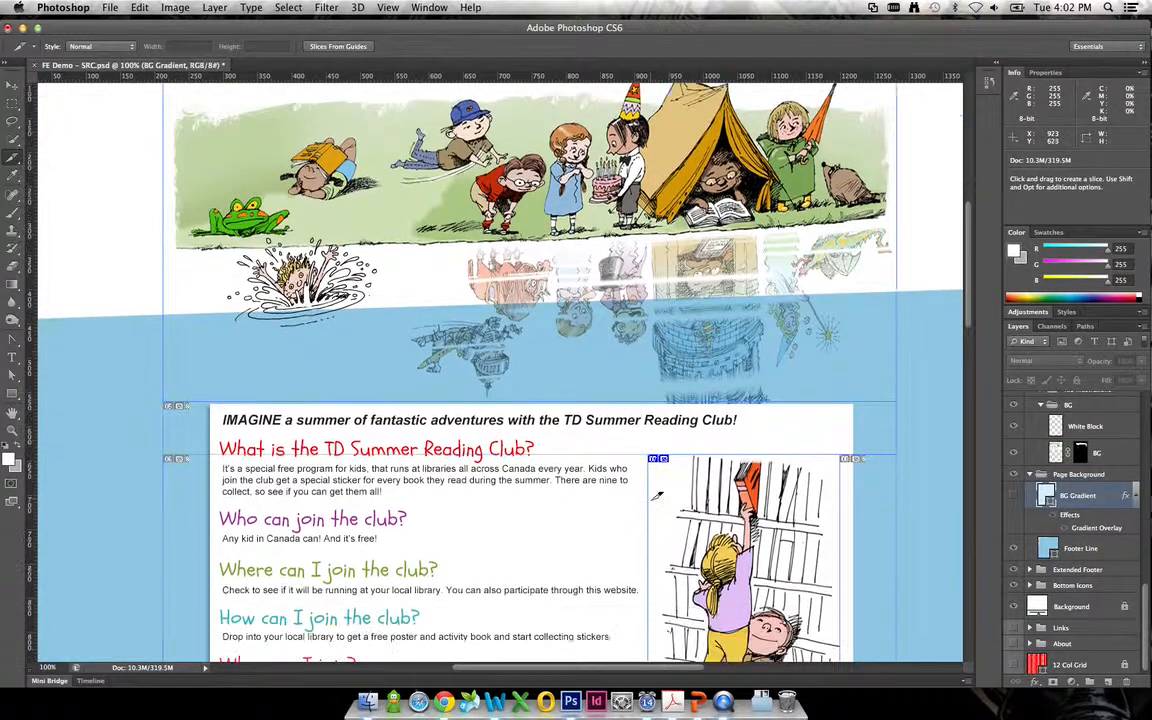
scroll(657, 494, "down", 4)
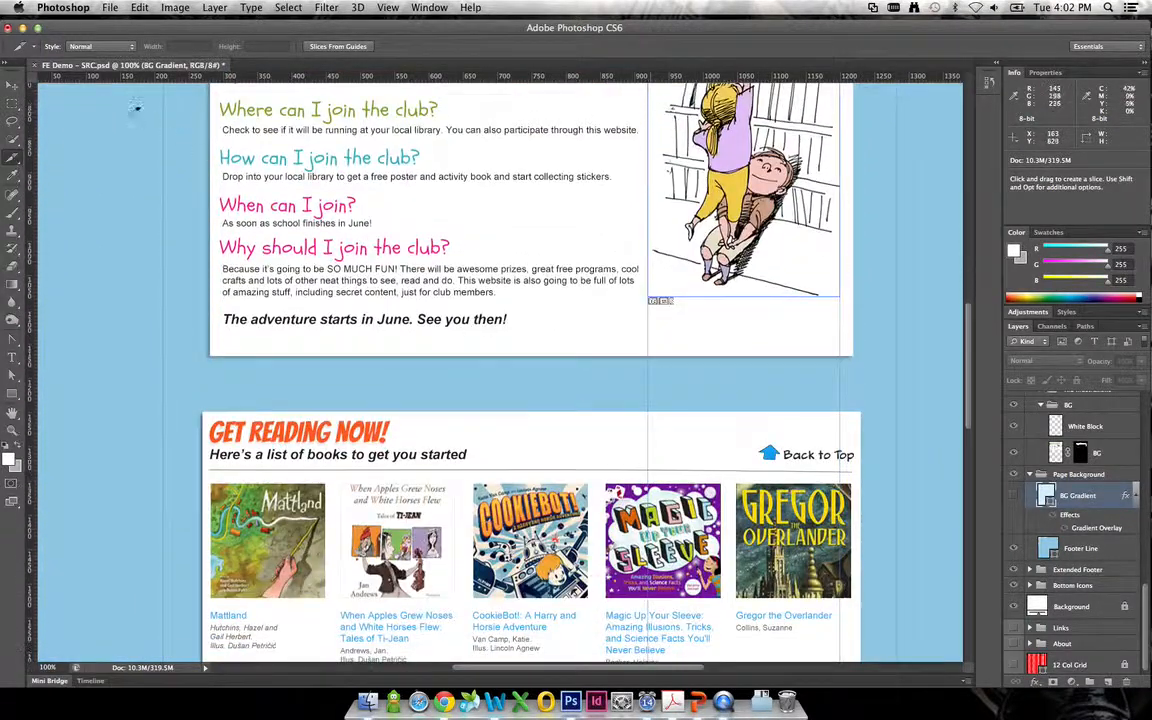